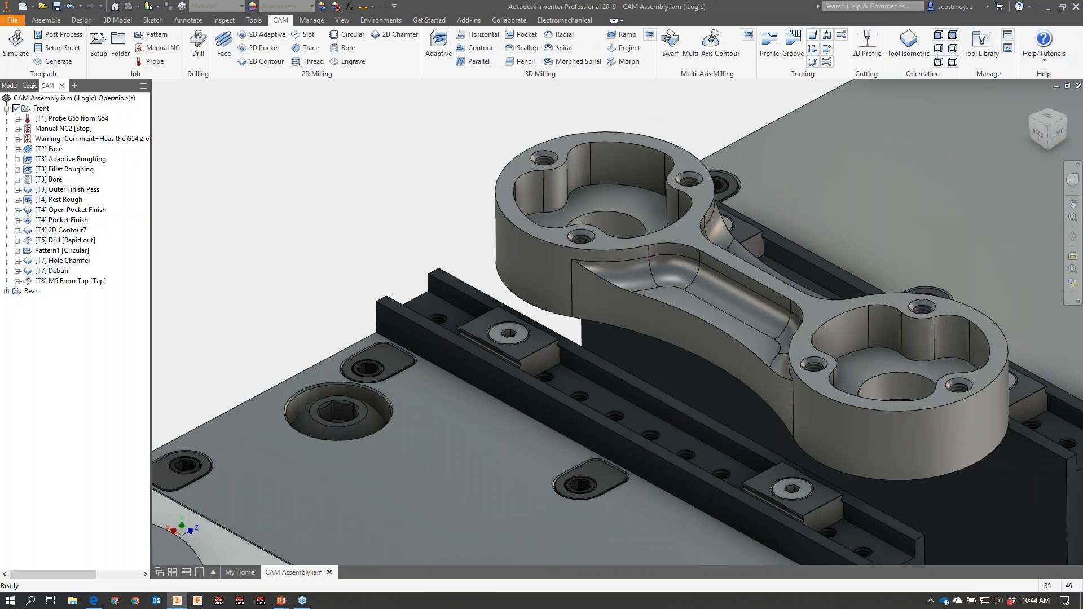
Switch to the web browser and expand the Tutorials topics in the Autodesk HSM 2019 online help.
key(alt+Tab)
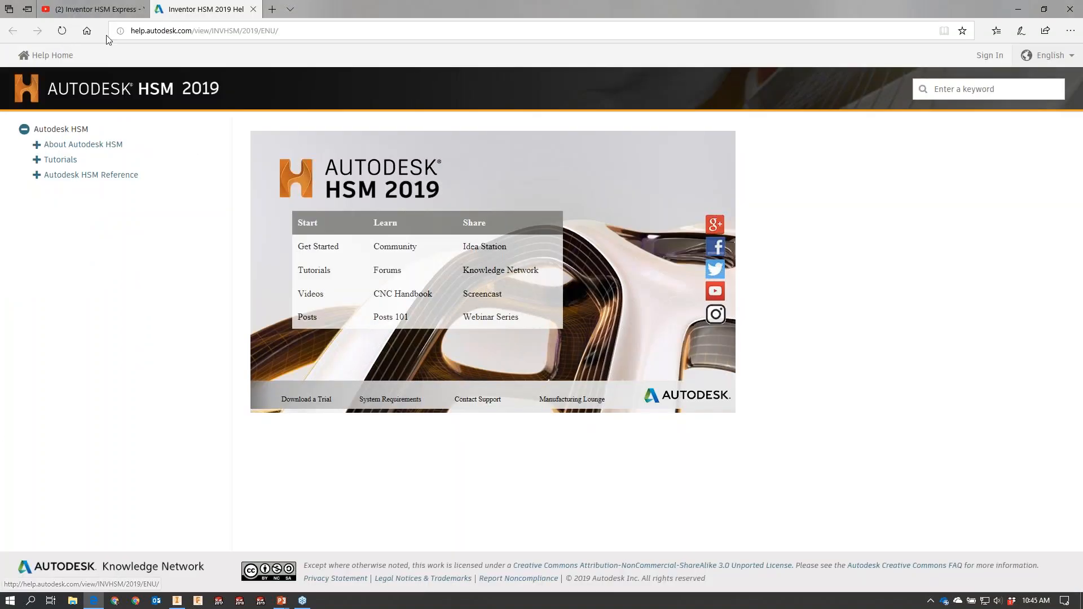
click(36, 160)
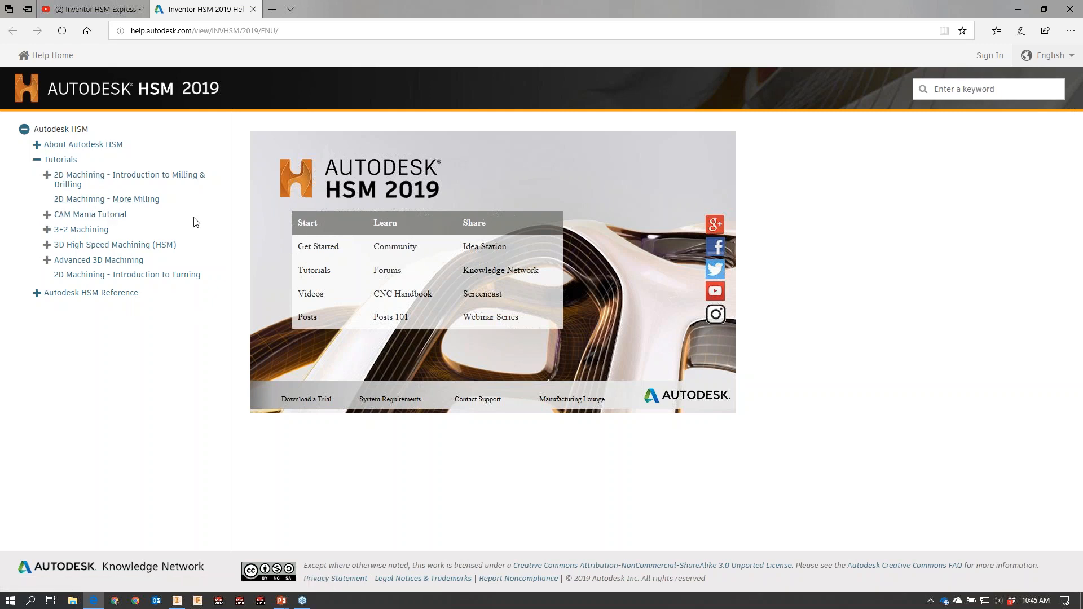
Look through the Inventor HSM Express playlist on YouTube and open the Autodesk HSM channel from it.
click(135, 9)
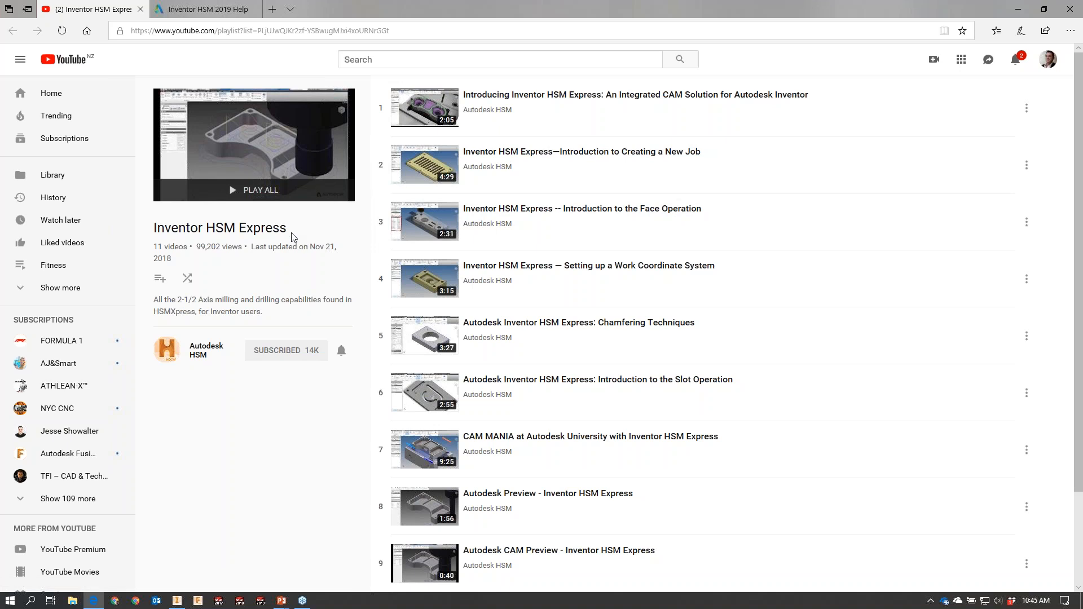
scroll(508, 248, down, 2)
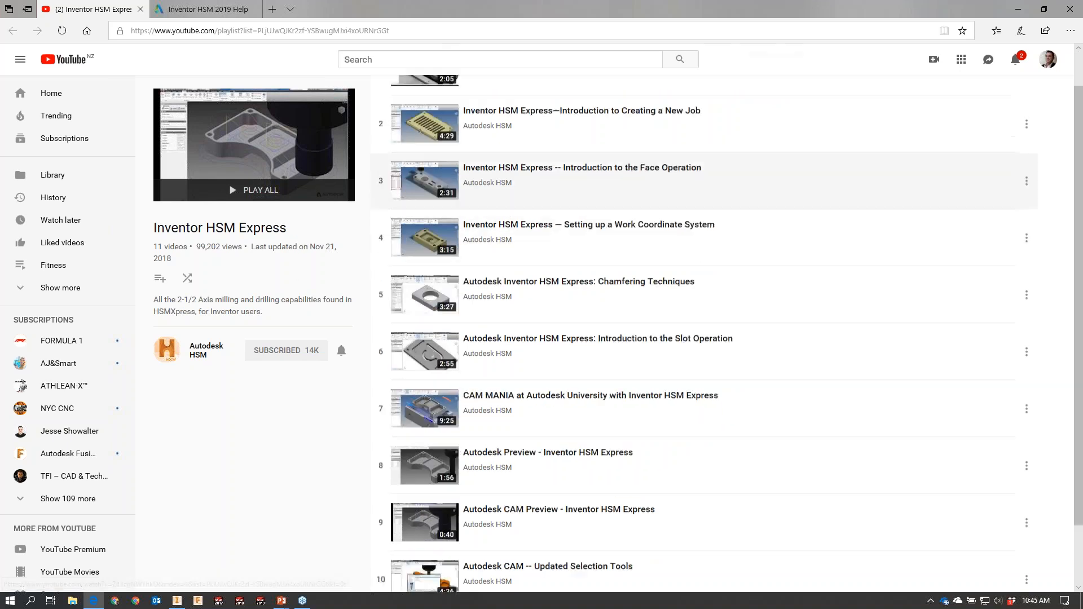
scroll(410, 290, up, 2)
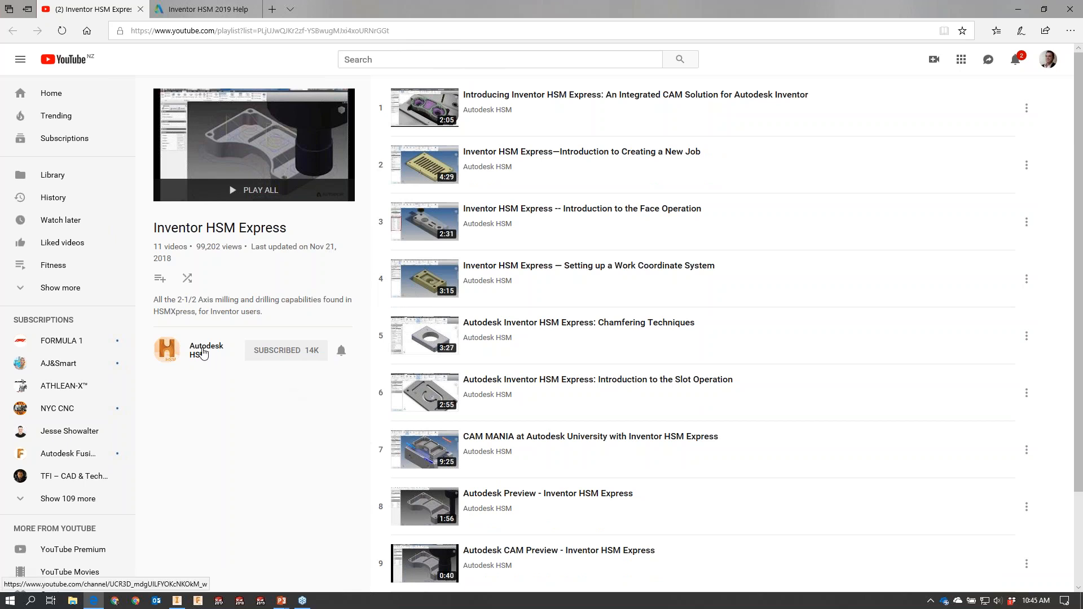
click(202, 354)
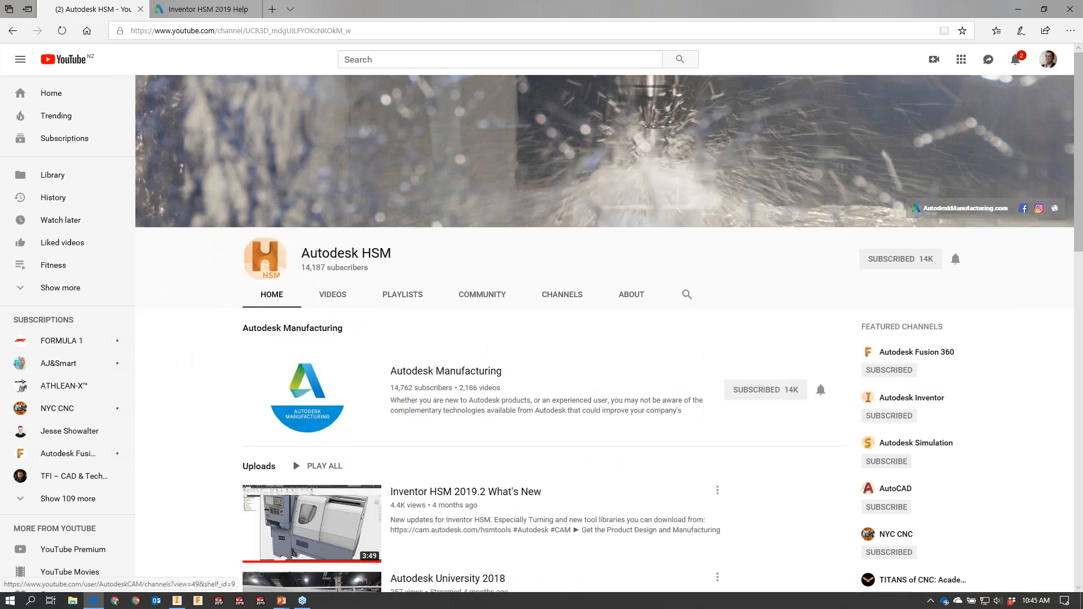
Search YouTube for "cadpro cad cam" and browse the uploaded videos of the CADPRO CAD / CAM Australia & New Zealand channel.
click(390, 54)
text(CADPRO C)
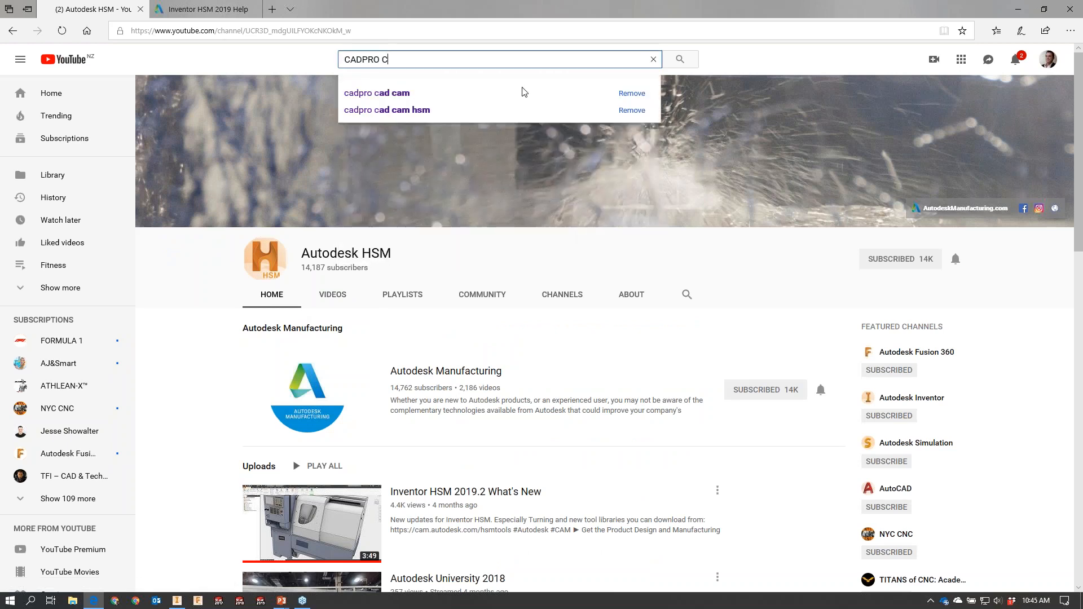
click(437, 93)
click(628, 131)
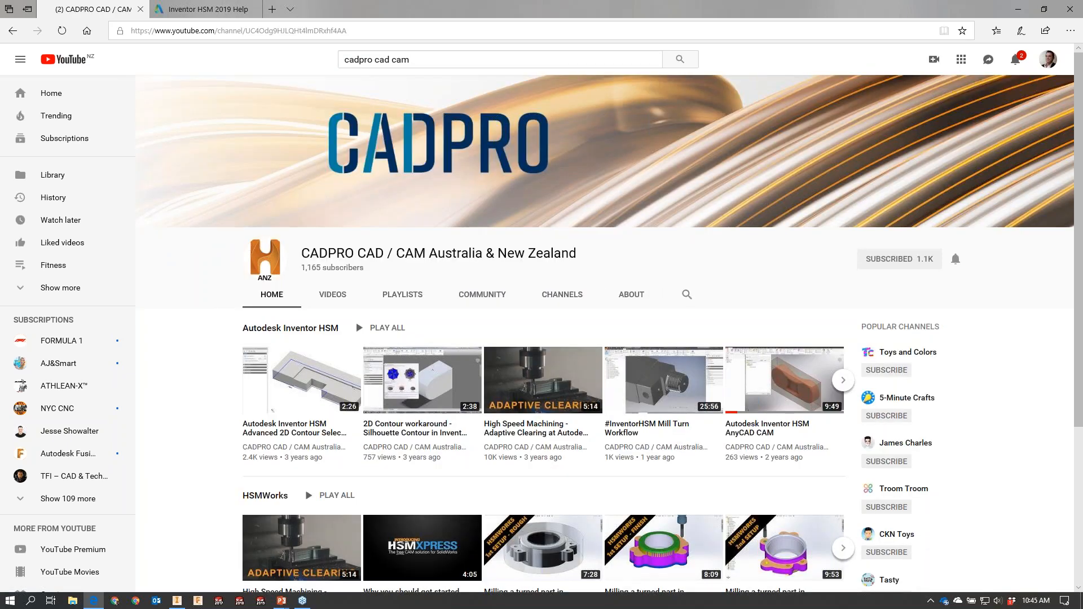
click(333, 294)
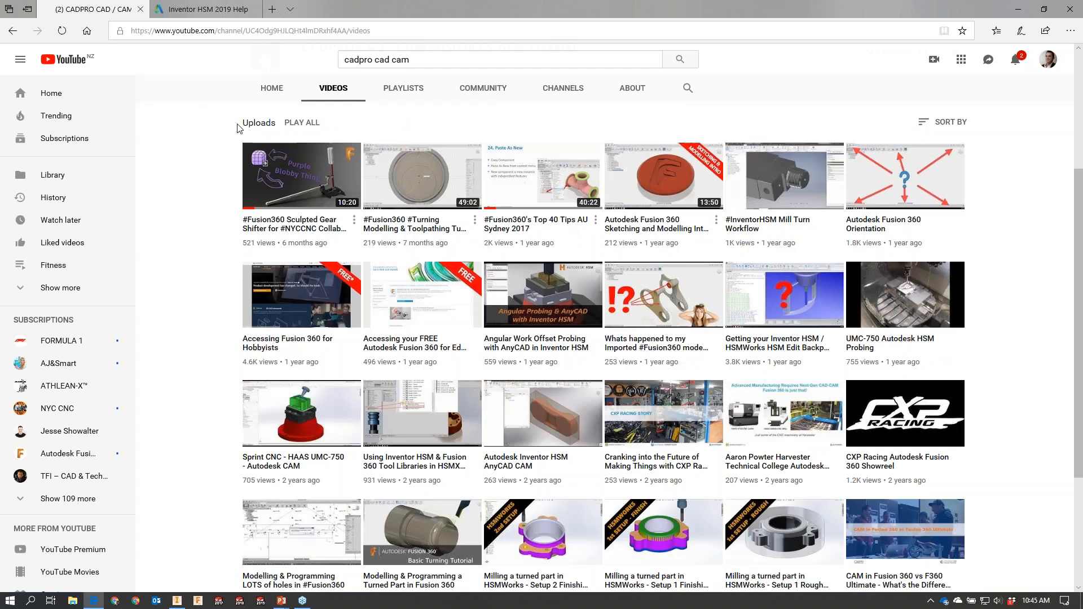
scroll(874, 169, down, 5)
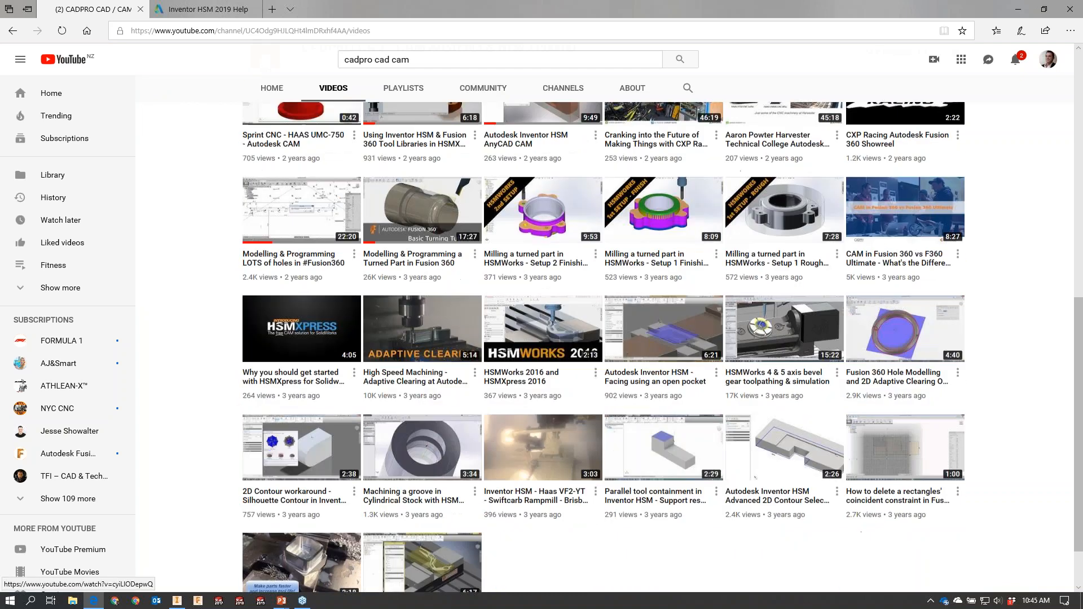
scroll(875, 170, up, 9)
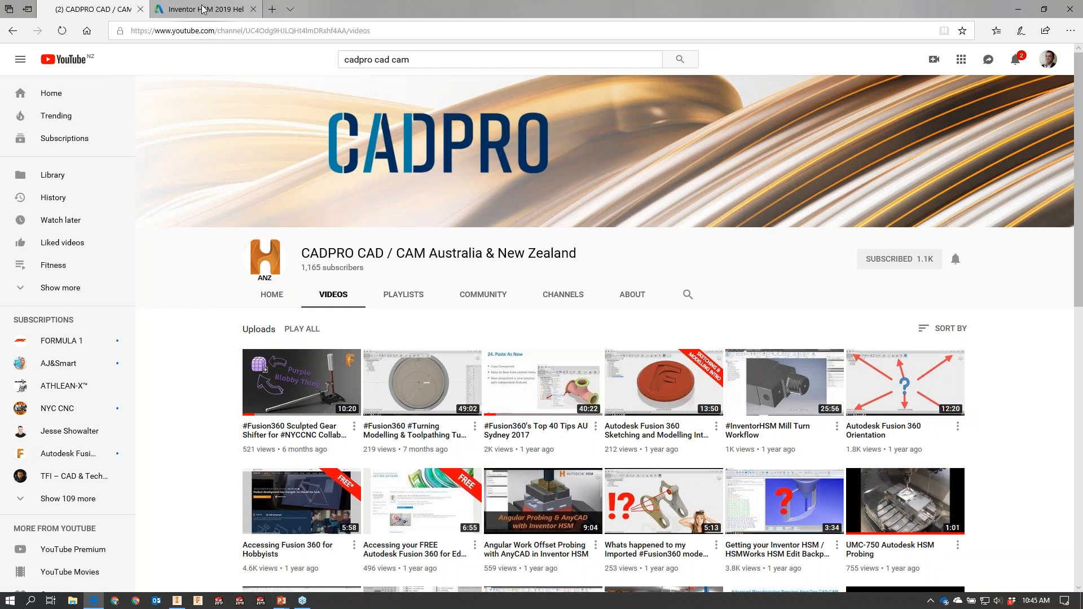
Switch back to Inventor by way of the Free Learning Resources slide and open the Tutorial Gallery.
mouse_move(204, 10)
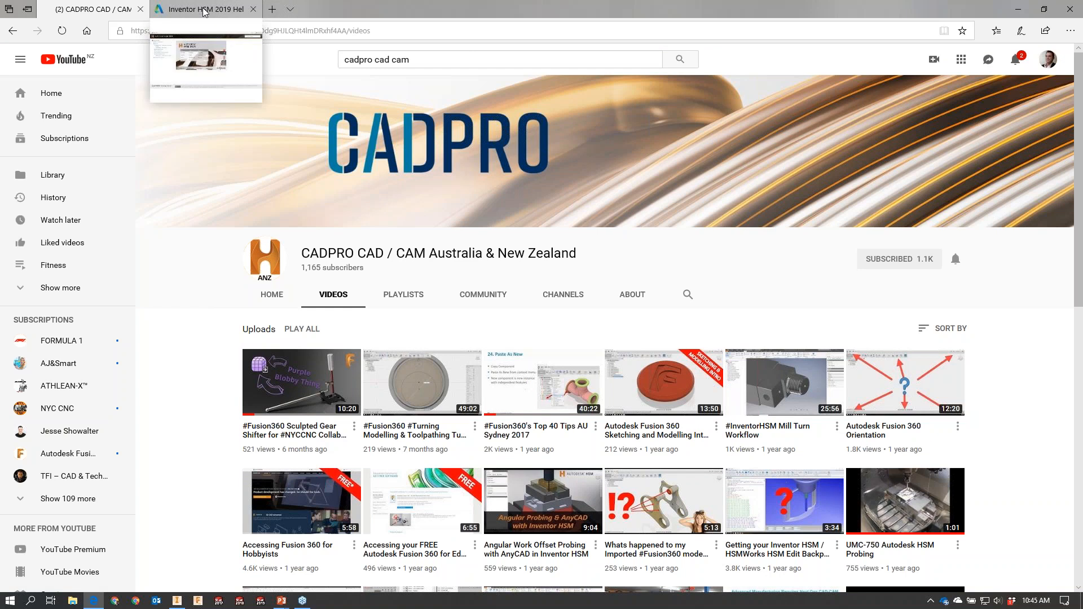
key(alt+Tab)
key(alt+Tab)
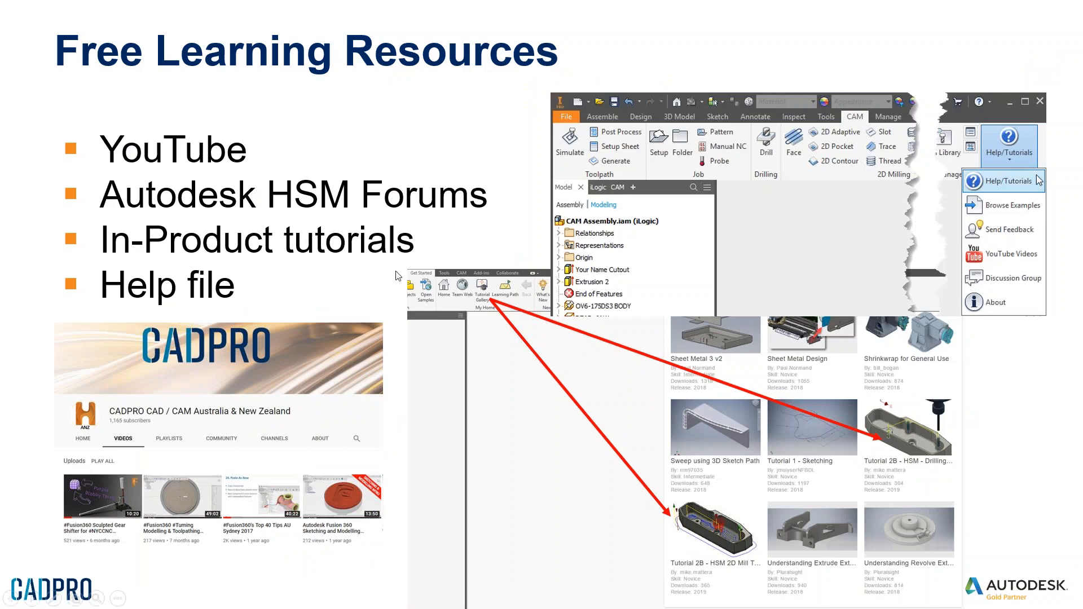
key(alt+Tab)
key(alt+Tab)
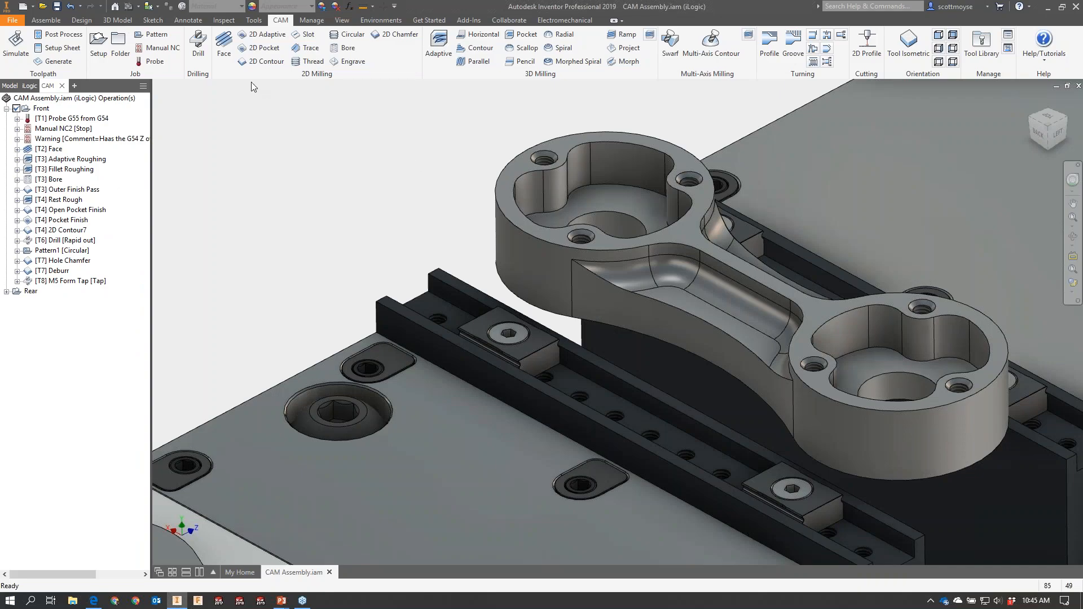
click(430, 20)
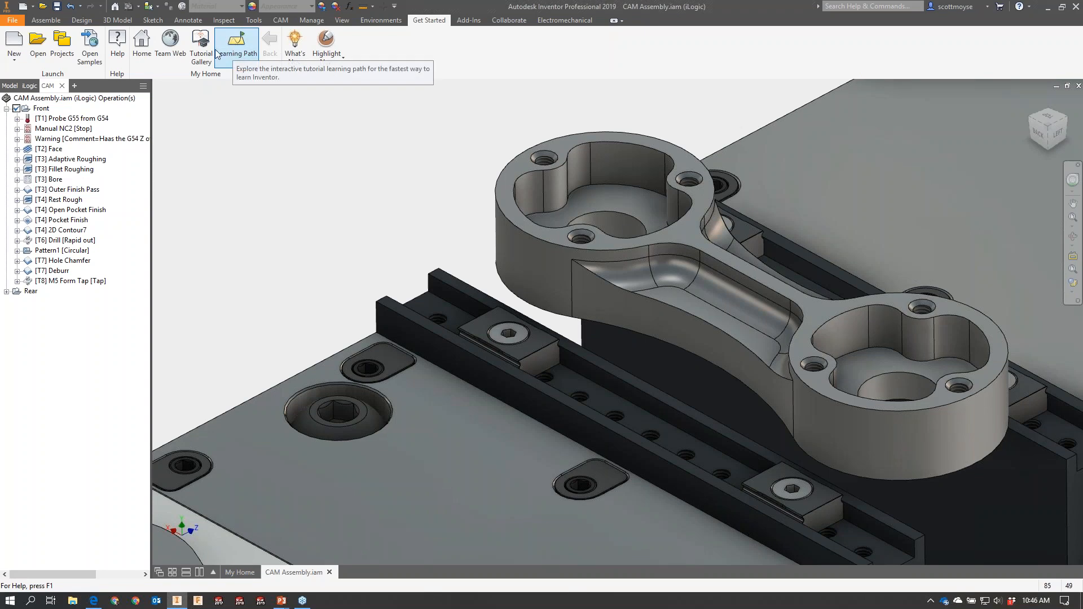
click(201, 45)
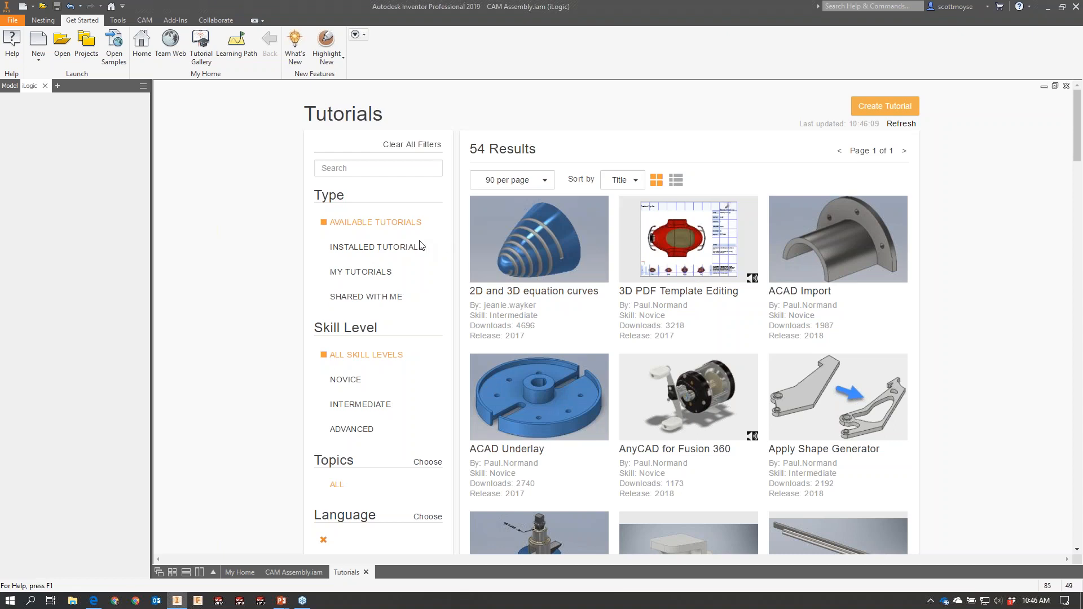
Search the available tutorials for "hsm" and close the tutorials page.
click(363, 167)
text(ha)
text(m)
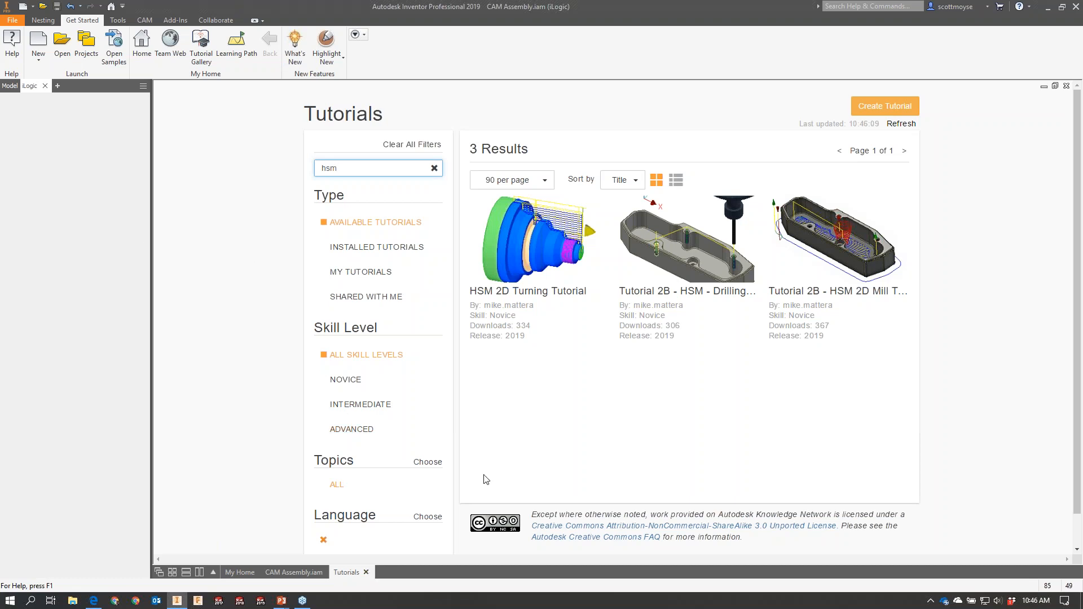
click(366, 573)
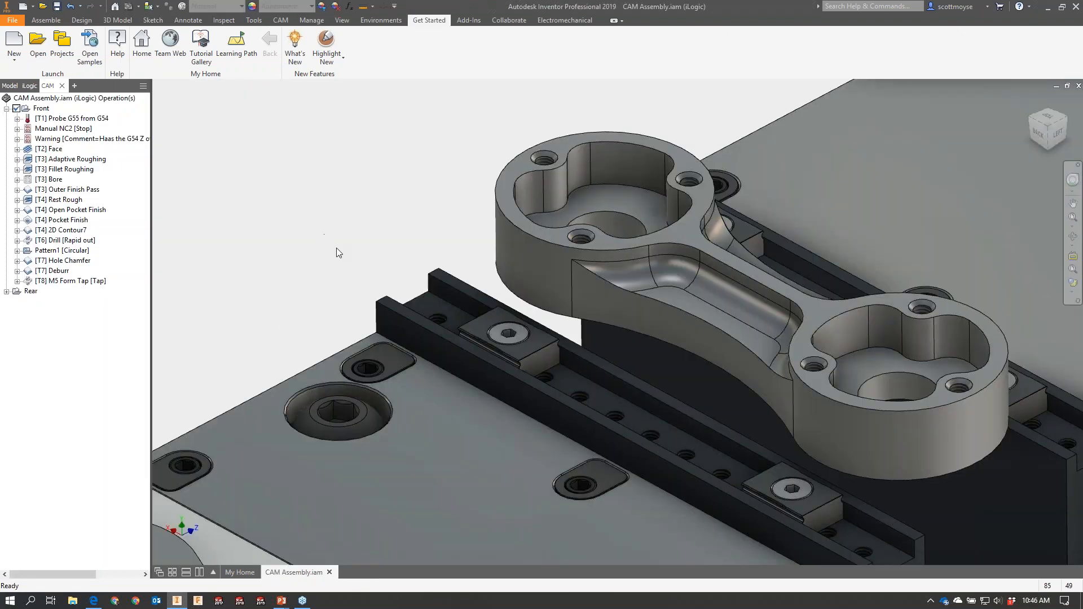
Switch to the slideshow and advance to the User Interface slide.
key(alt+Tab)
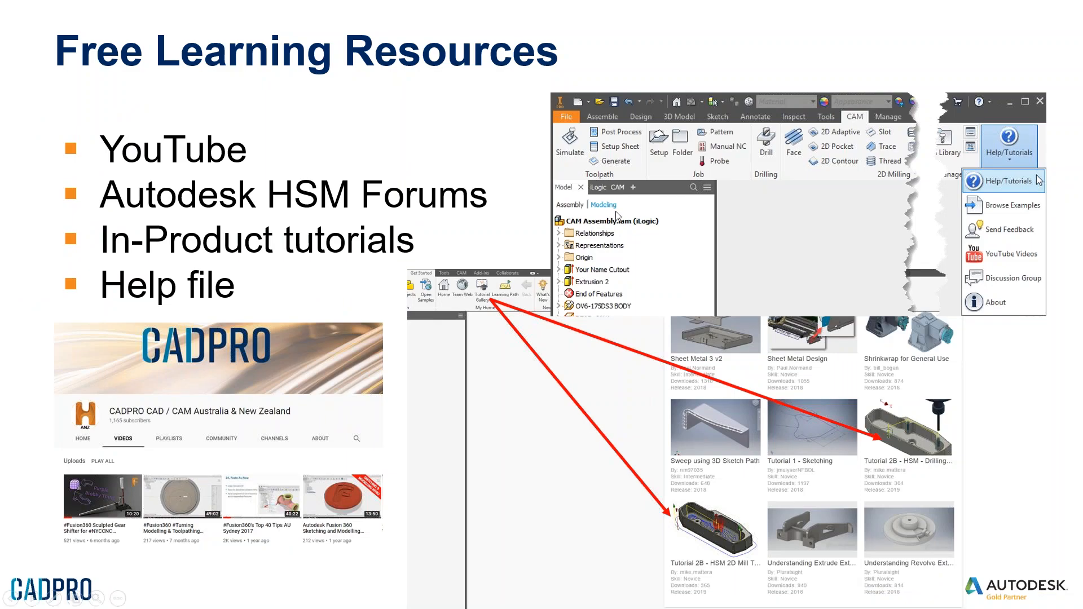
click(669, 227)
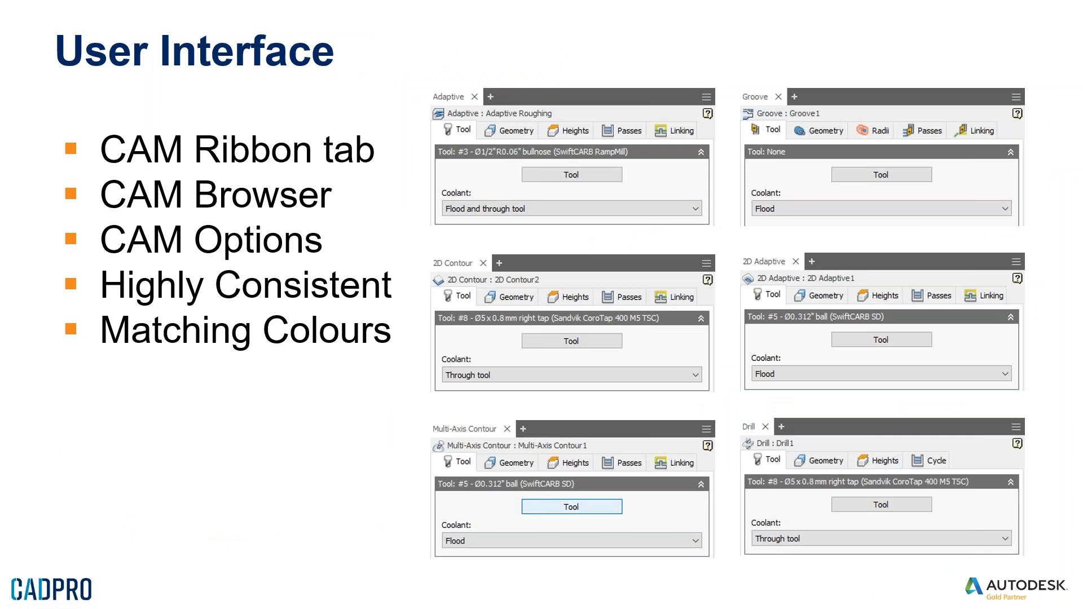
Switch to Inventor, view the assembly's Model browser and return to the CAM browser with its list of operations.
key(alt+Tab)
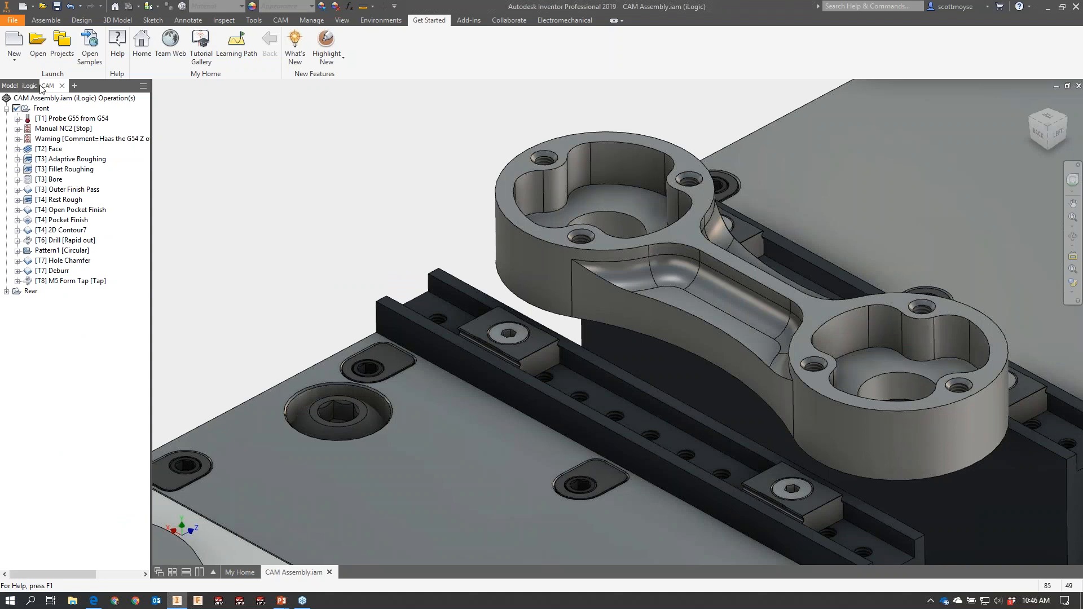
click(10, 86)
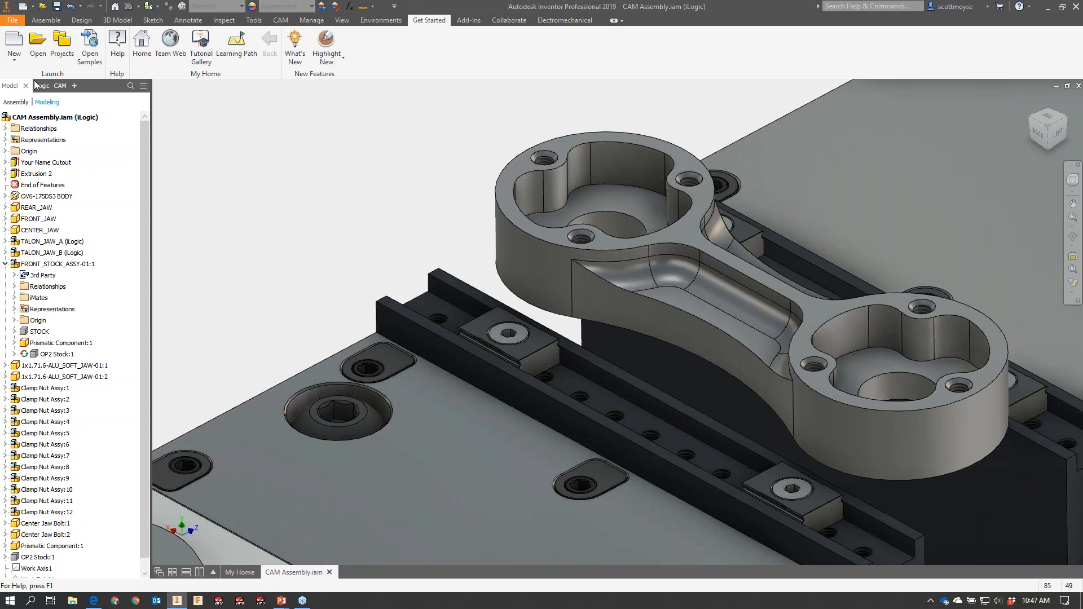
click(36, 85)
click(57, 87)
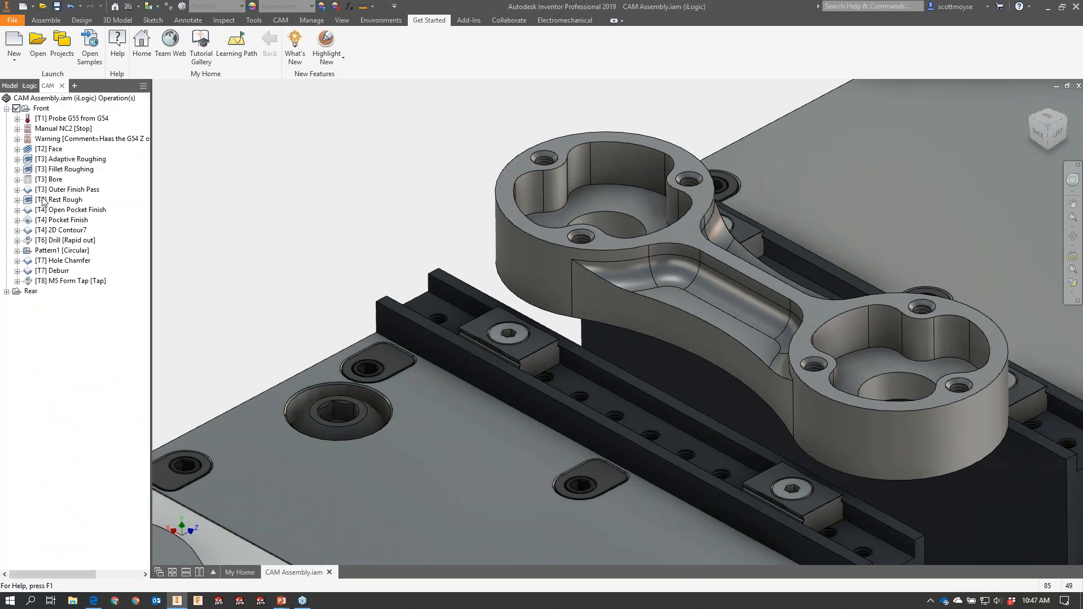
Check the slide again, and in Inventor review the user interface settings in CAM Options, including combining the operation dialog with the CAM Browser.
key(alt+Tab)
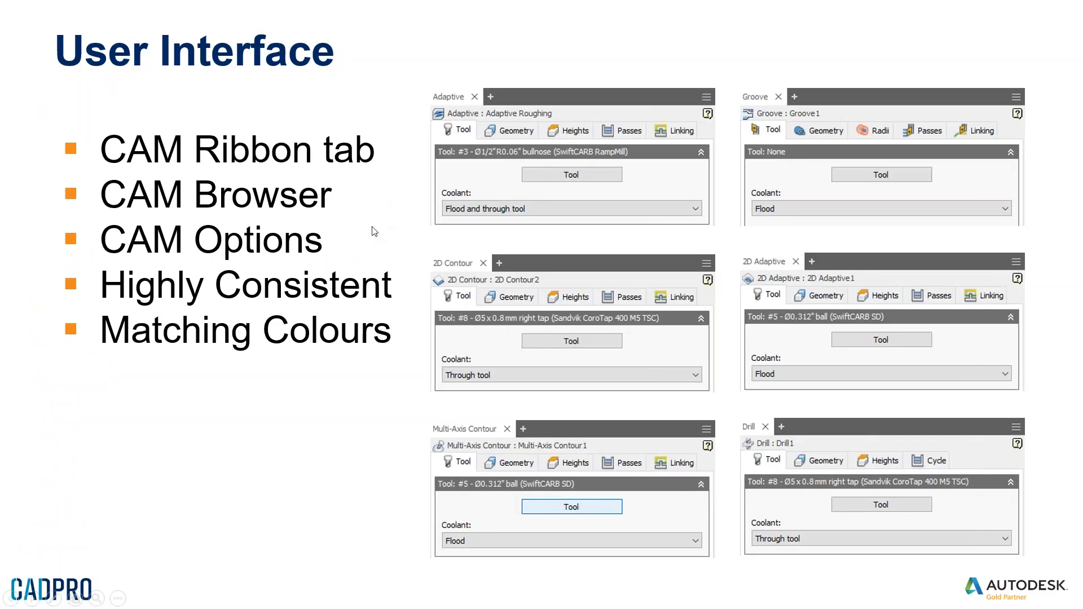
key(alt+Tab)
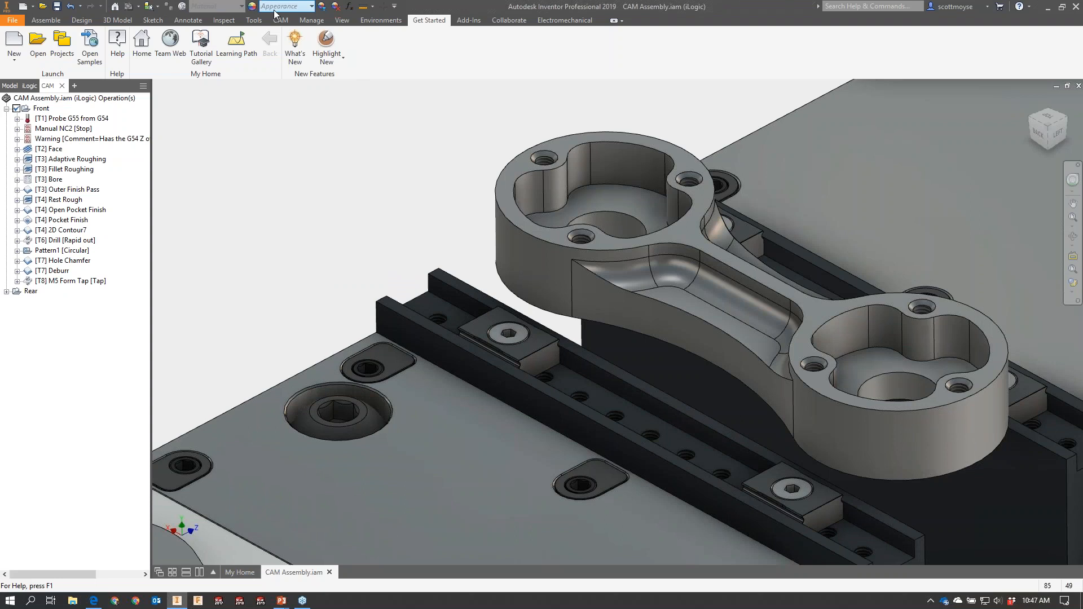
click(280, 20)
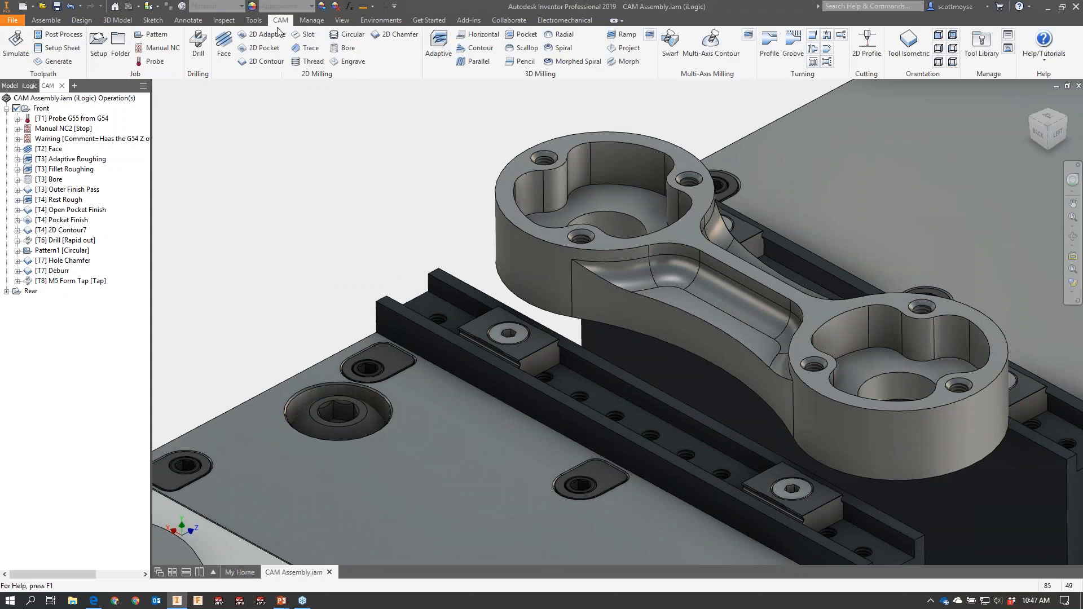
click(1009, 36)
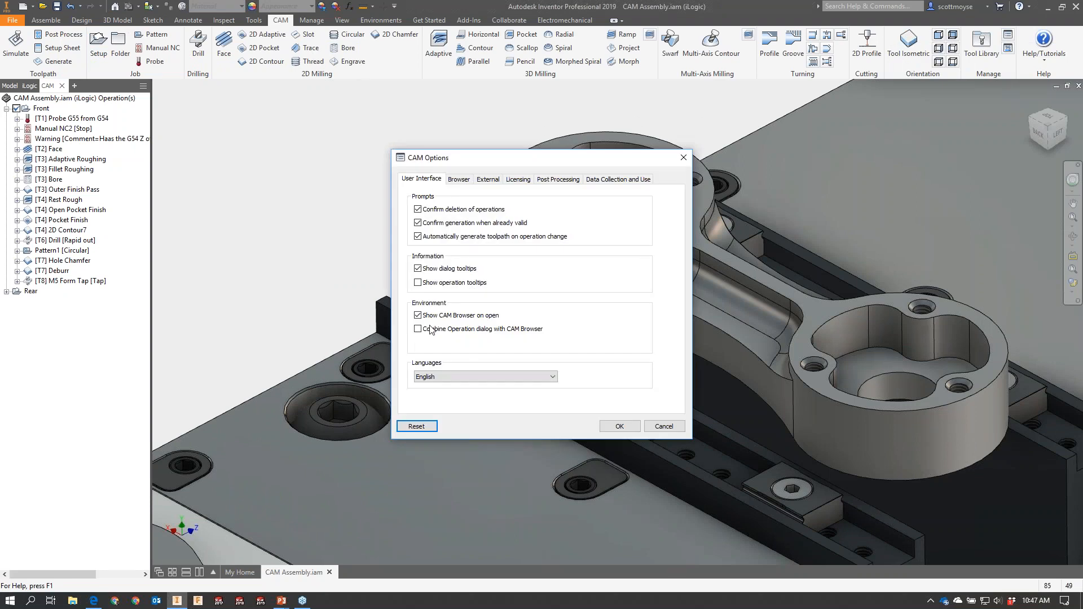
mouse_move(428, 334)
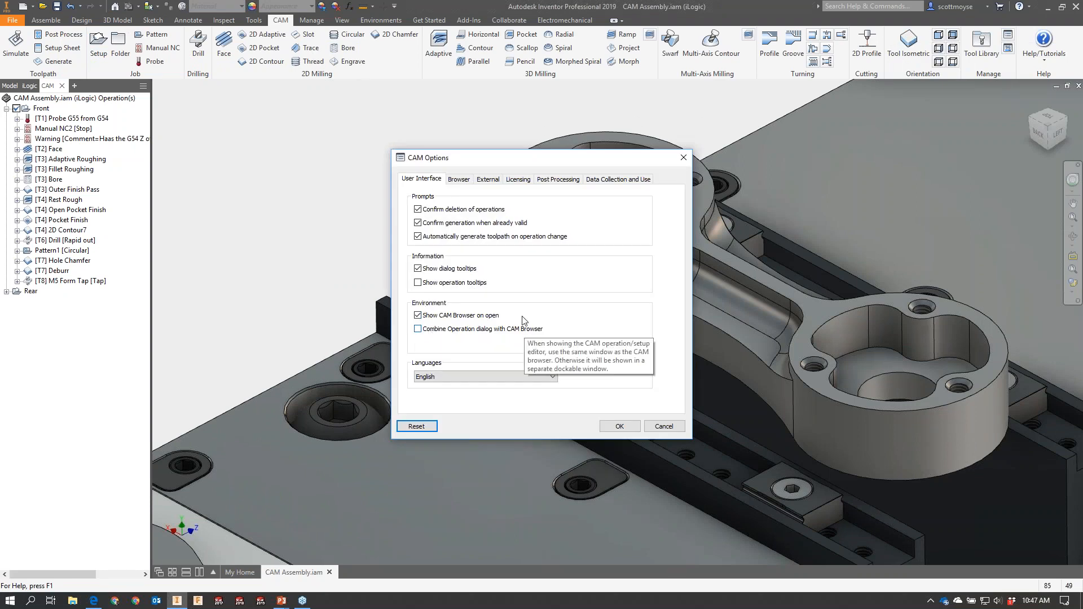
click(683, 158)
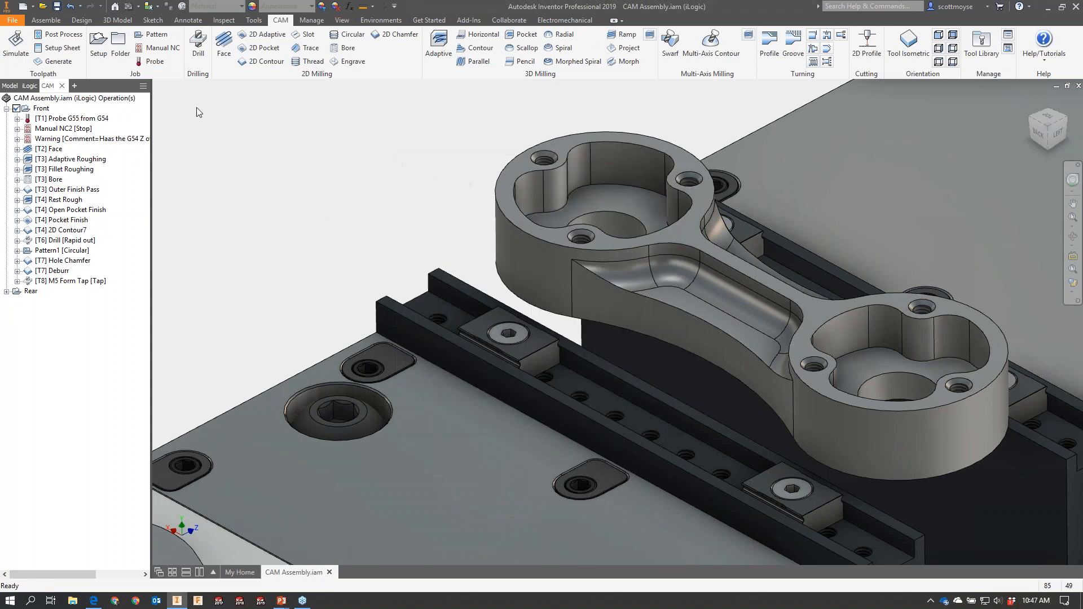
View the edit dialog of the Probe G55 from G54 operation beside the CAM browser, cancel it and switch back to the slideshow.
right_click(74, 119)
click(99, 127)
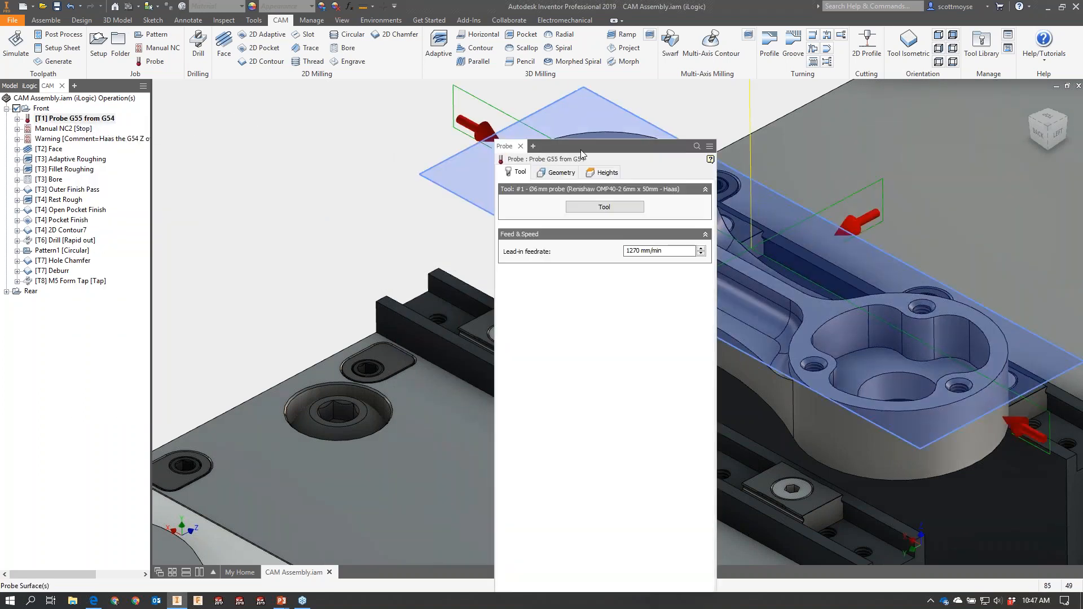
drag(473, 110, 397, 90)
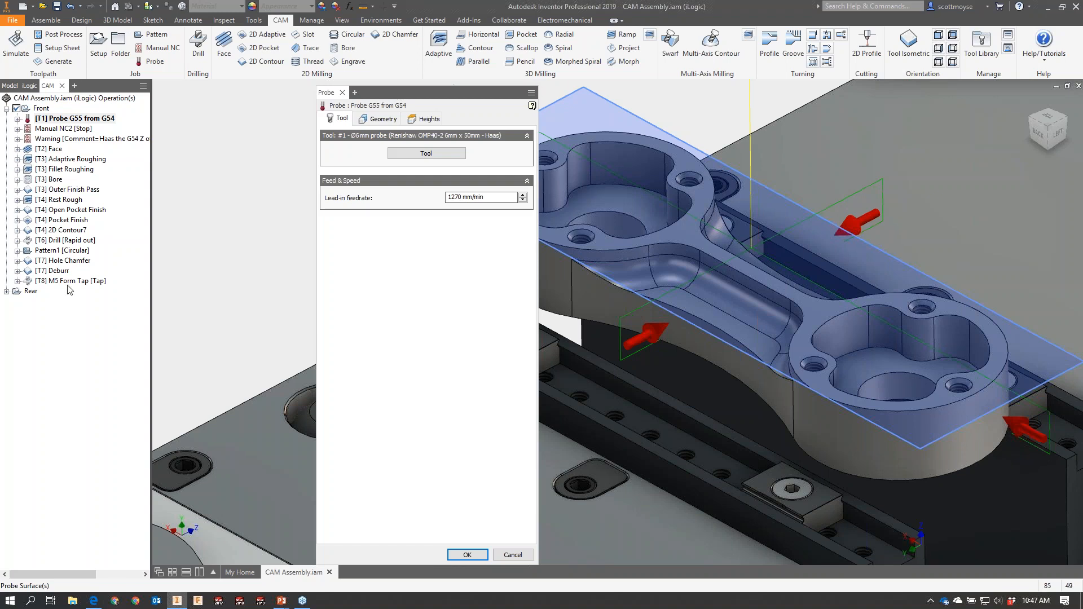
drag(405, 92, 278, 85)
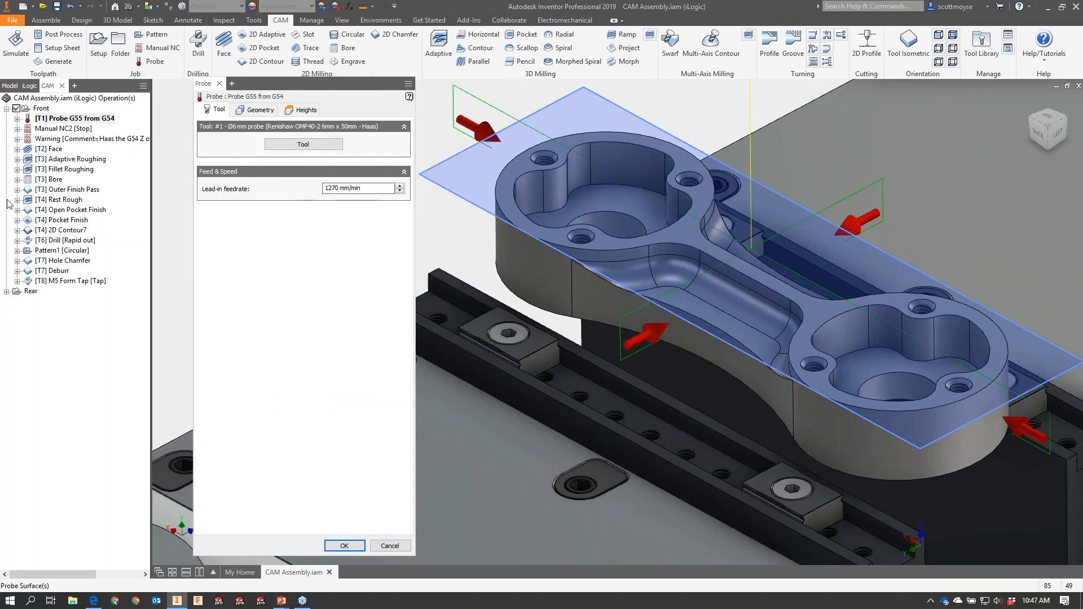
mouse_move(288, 91)
mouse_down()
mouse_move(275, 89)
mouse_move(309, 86)
mouse_up()
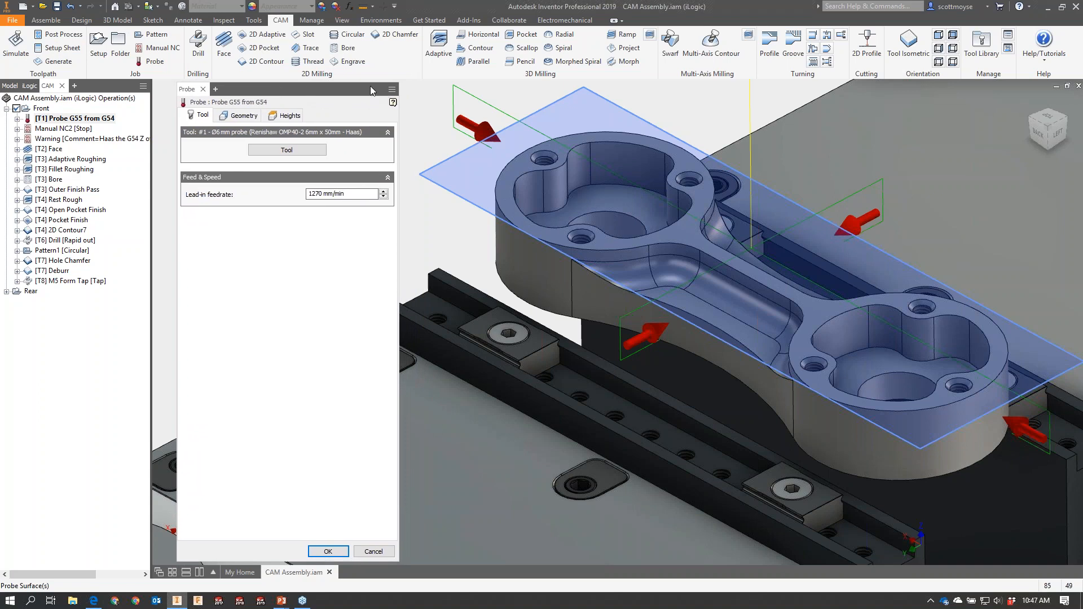
key(Escape)
key(alt+Tab)
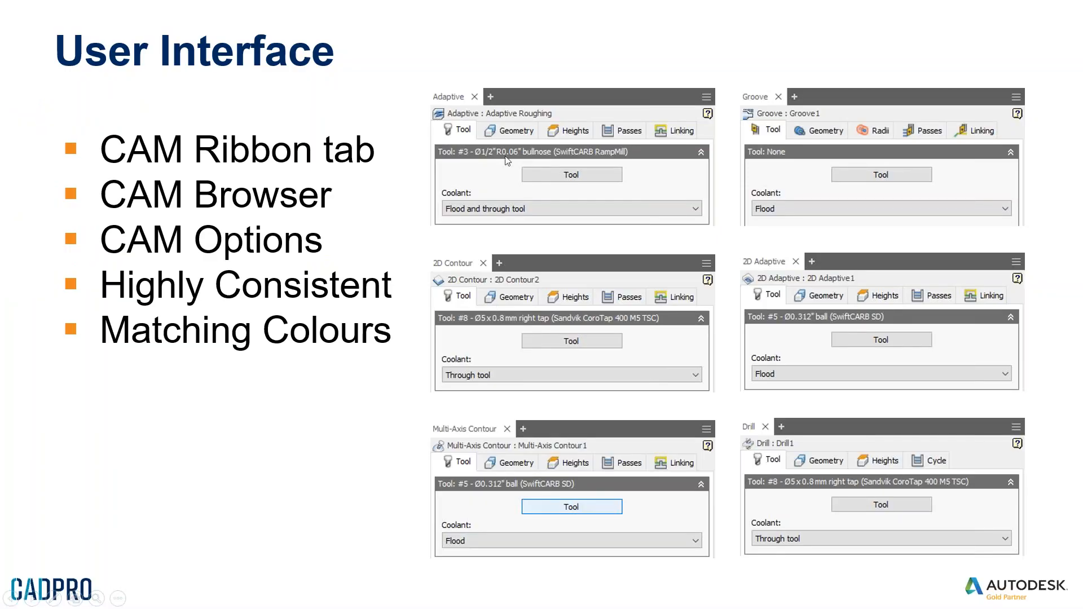
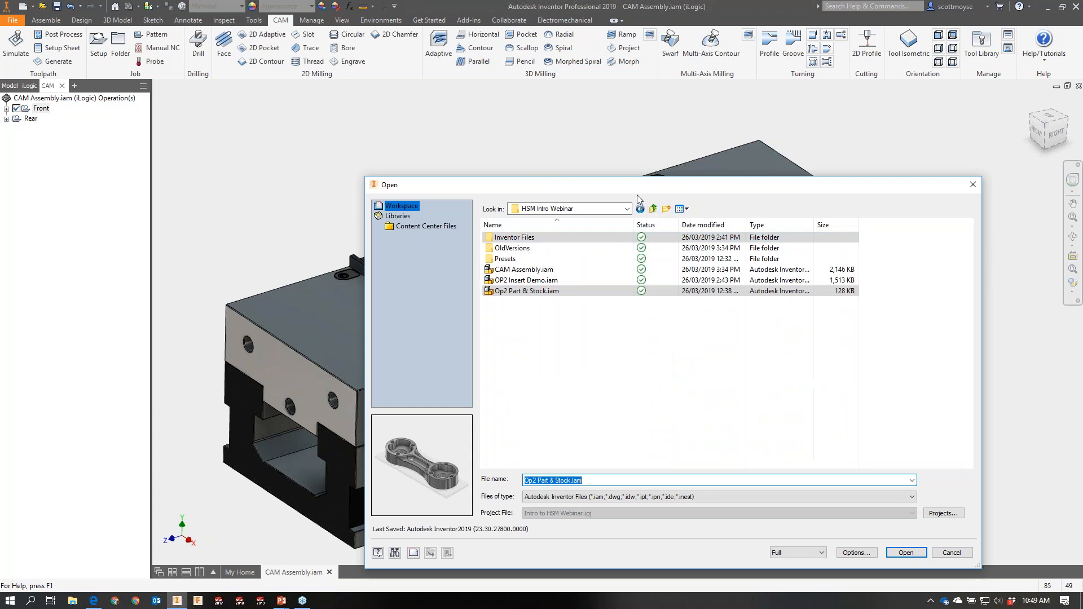
Open the OP2 Insert Demo.iam assembly and show its Model browser.
drag(621, 192, 539, 130)
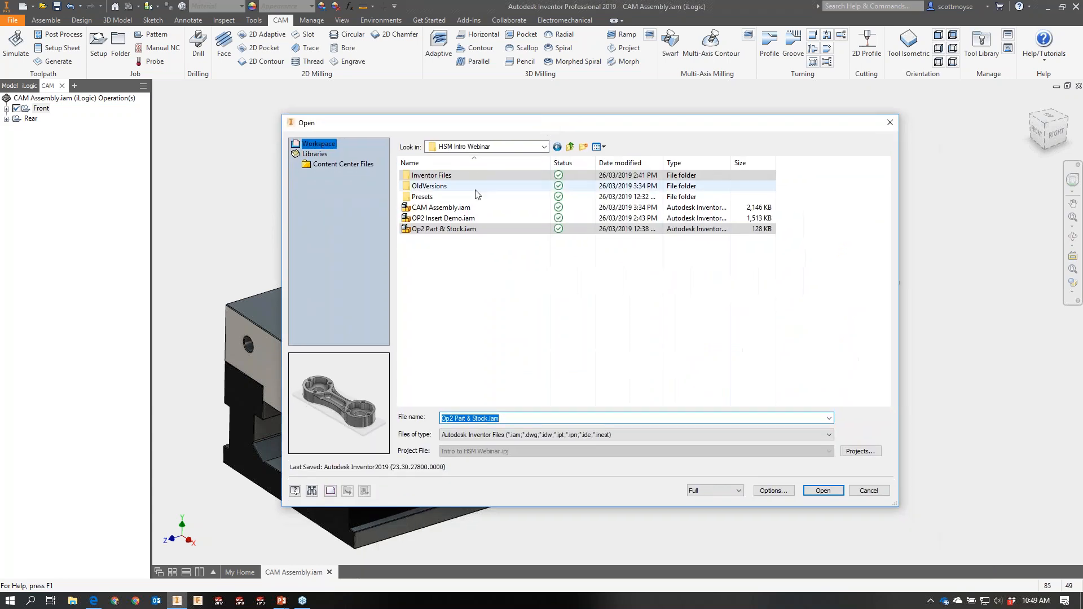
double_click(443, 218)
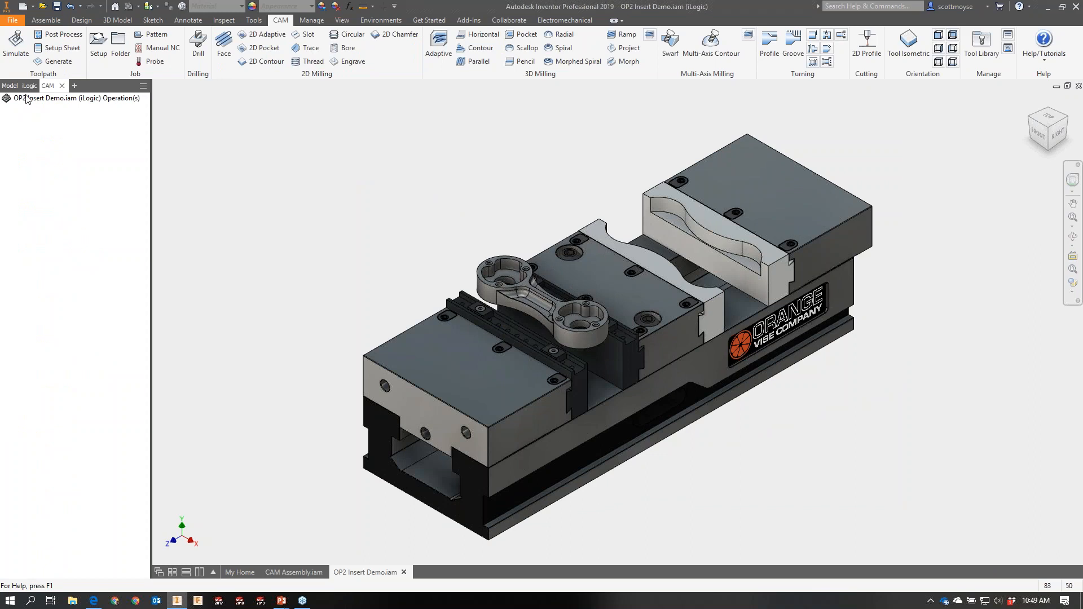
click(9, 85)
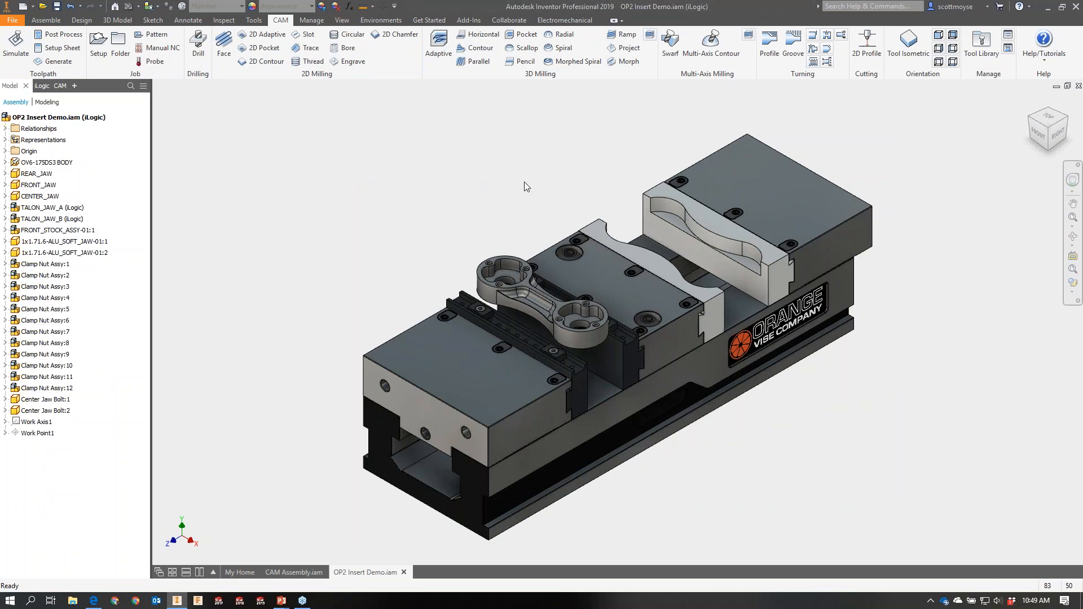
Examine the vise assembly, its clamped front part and the empty machined soft jaws from several angles.
middle_drag(524, 182, 505, 174)
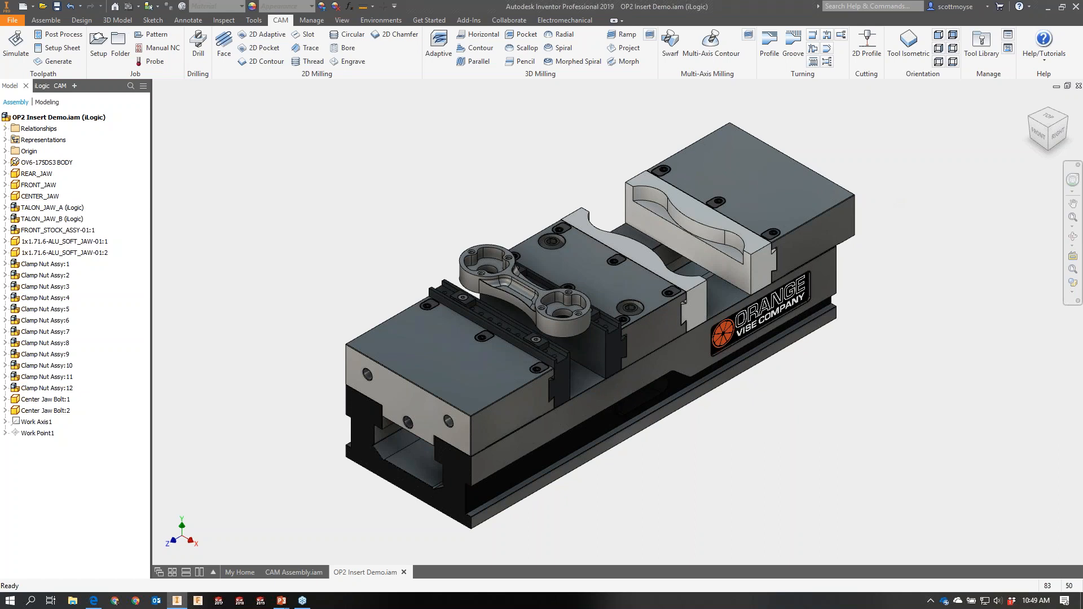
middle_drag(570, 115, 678, 106)
scroll(892, 164, down, 3)
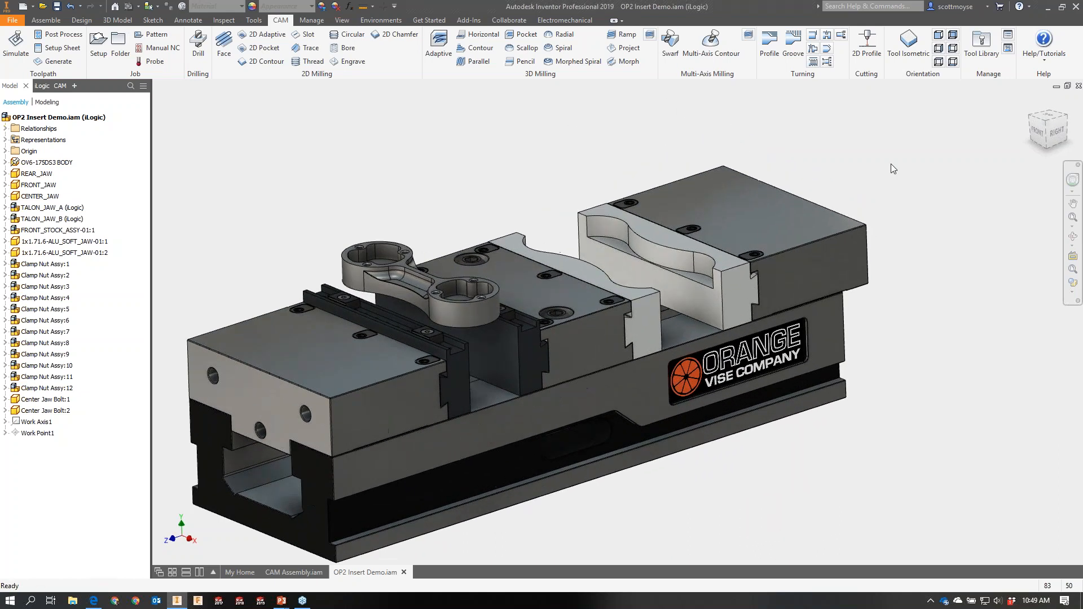
drag(855, 217, 801, 207)
key(F6)
drag(782, 167, 827, 151)
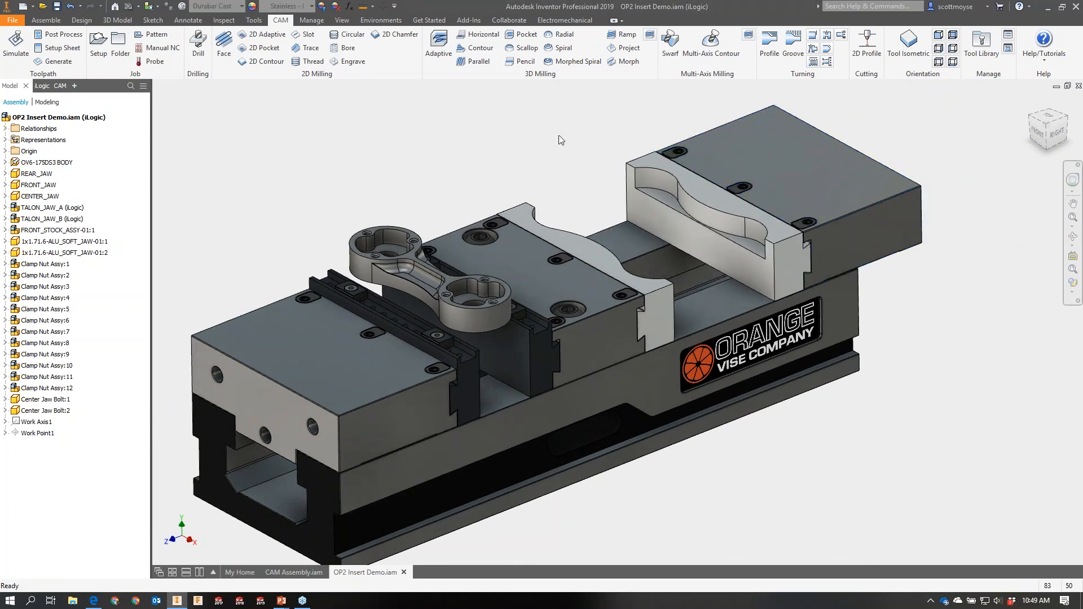
click(536, 256)
click(498, 171)
shift+middle_drag(498, 172, 381, 154)
Place the Op2 Part & Stock.iam component in the vise assembly near the soft jaws.
click(46, 20)
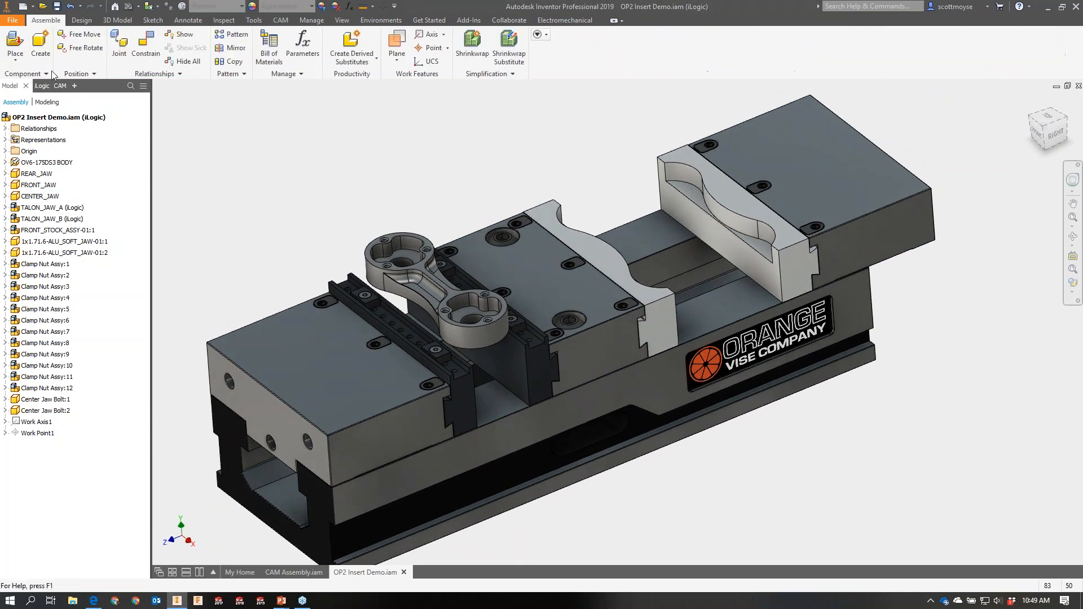
click(15, 46)
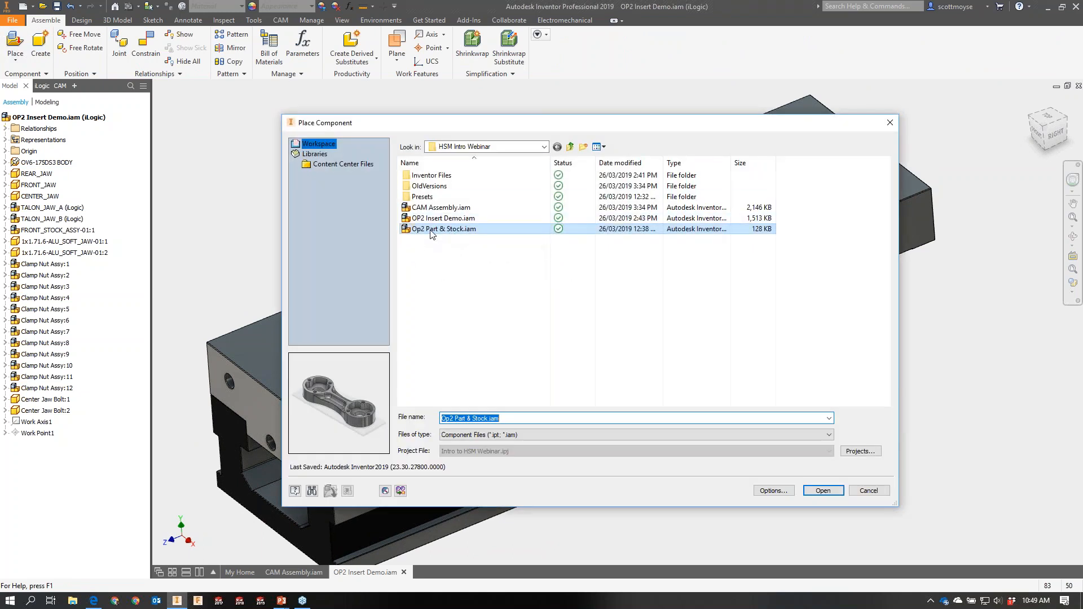
click(823, 491)
click(574, 139)
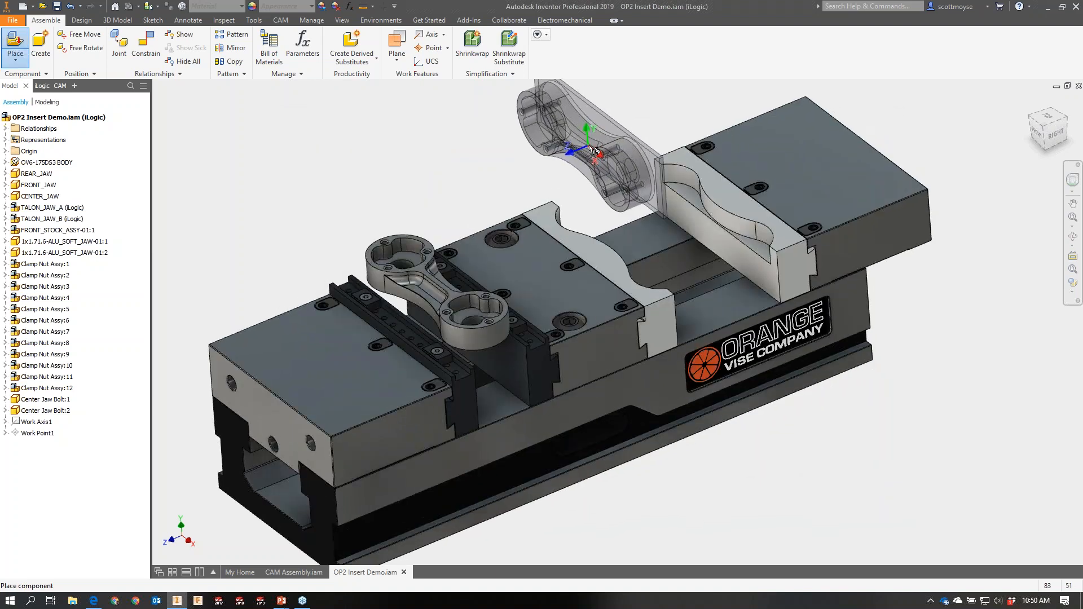
click(617, 157)
Constrain the placed part's round end to the curved pocket of the center soft jaw with a 0.000 mm offset.
shift+middle_drag(636, 179, 577, 210)
scroll(577, 210, down, 3)
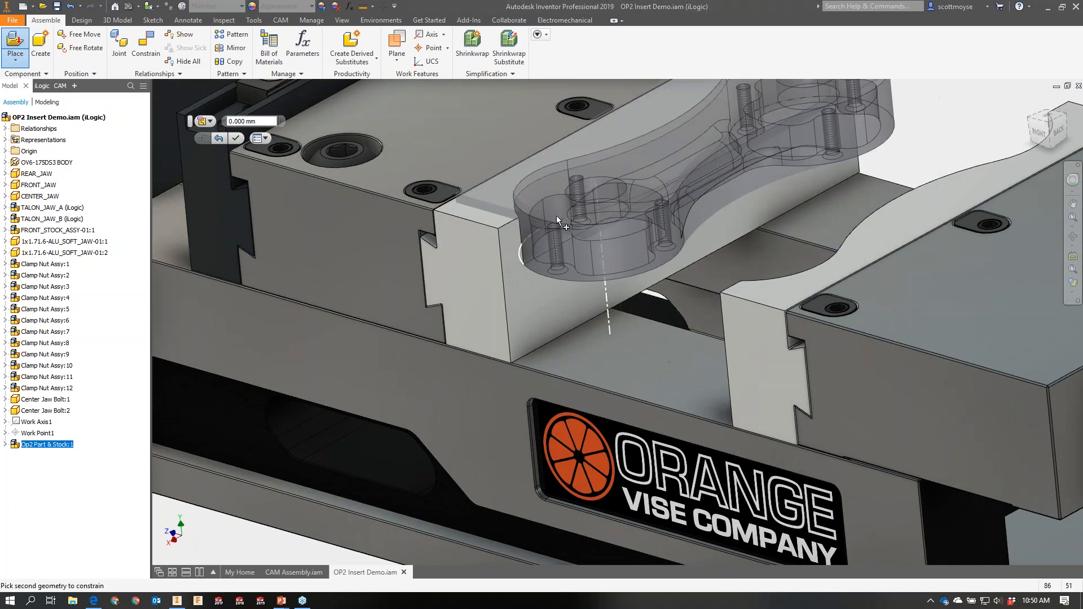
click(559, 209)
shift+middle_drag(624, 178, 587, 231)
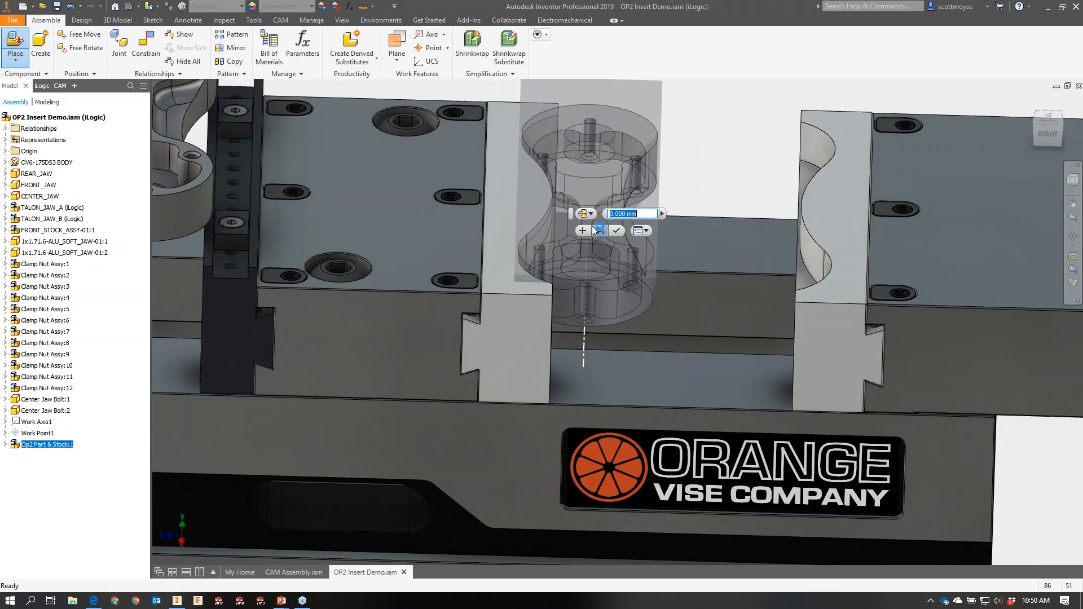
click(584, 232)
Try to constrain the placed part to the curved pocket of the rear soft jaw and discard the selected geometry.
shift+middle_drag(654, 298, 897, 275)
click(663, 305)
click(898, 274)
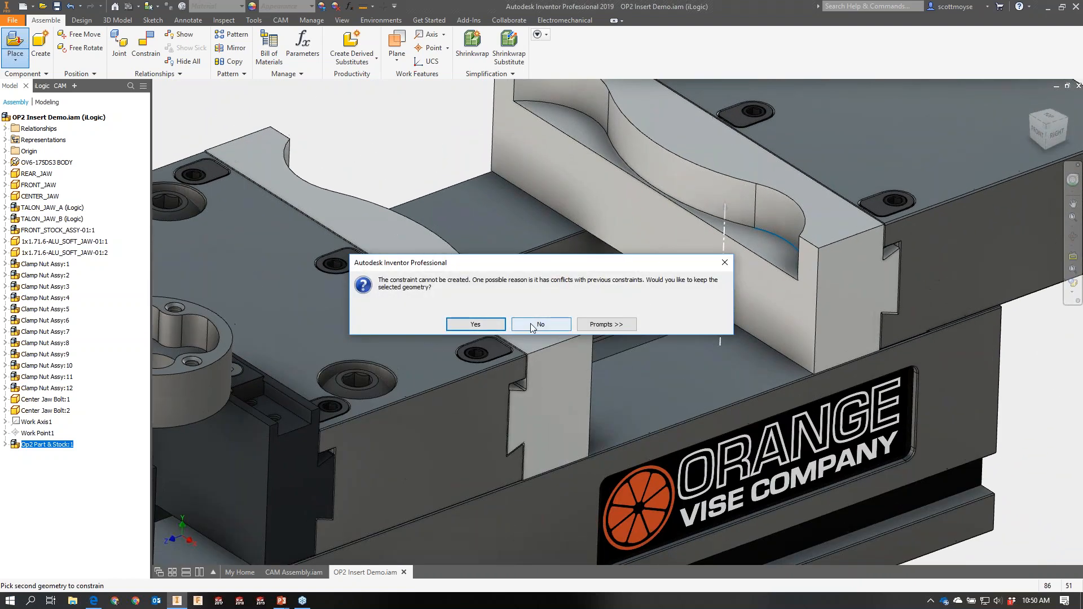
click(530, 324)
Accept the constraint on the placed part and end the placement without adding another copy.
shift+middle_drag(485, 197, 506, 239)
scroll(559, 242, down, 6)
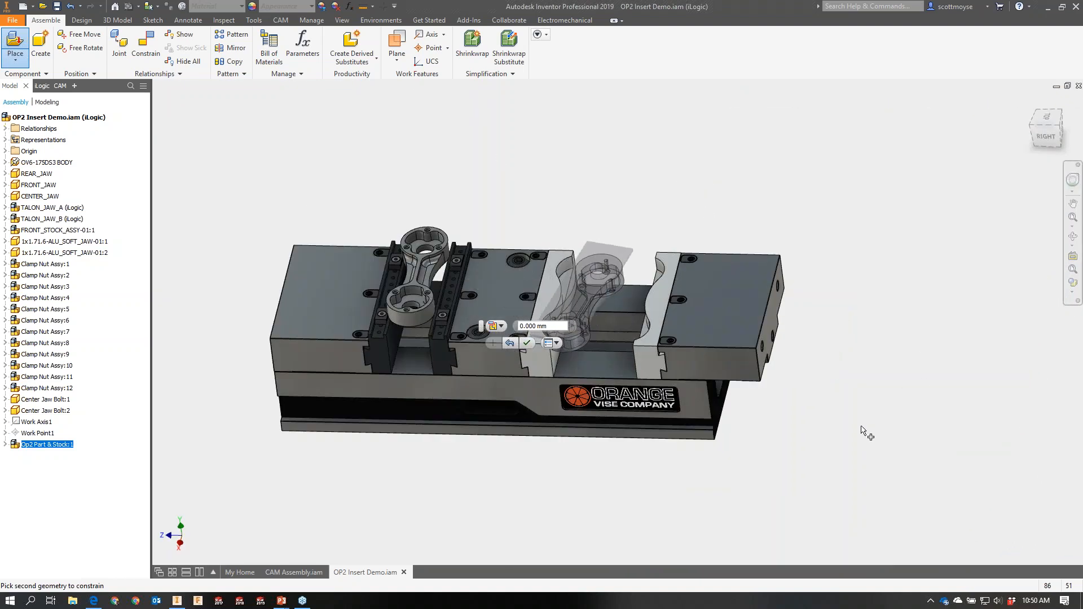
click(526, 343)
scroll(586, 187, up, 1)
right_click(554, 189)
click(593, 190)
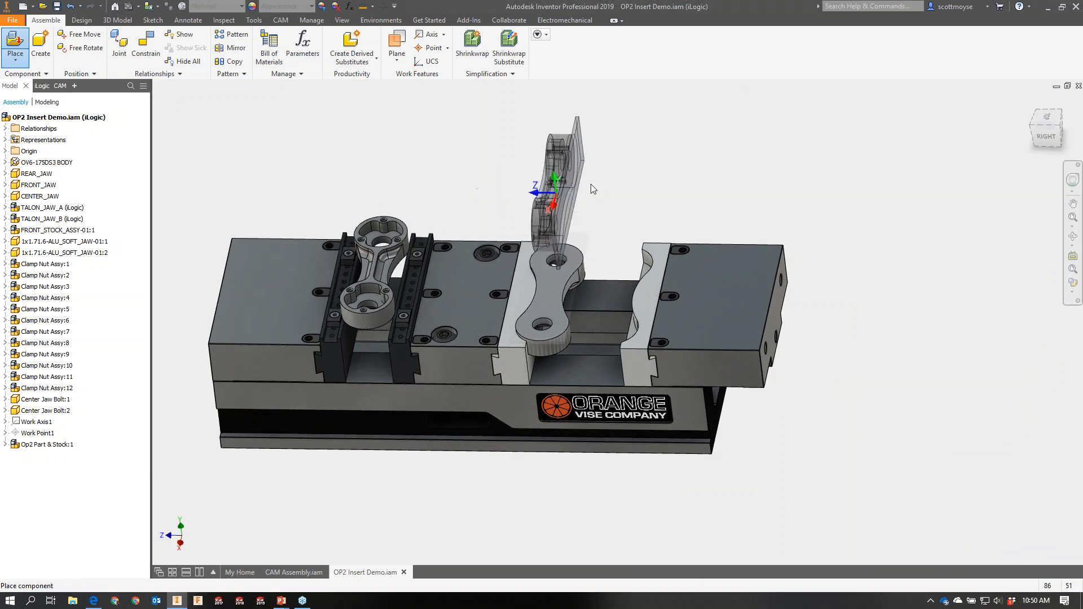
Join the part's circular edge to the rear soft jaw's pocket with a Rotational joint, 0.000 mm gap and inverted alignment.
click(130, 51)
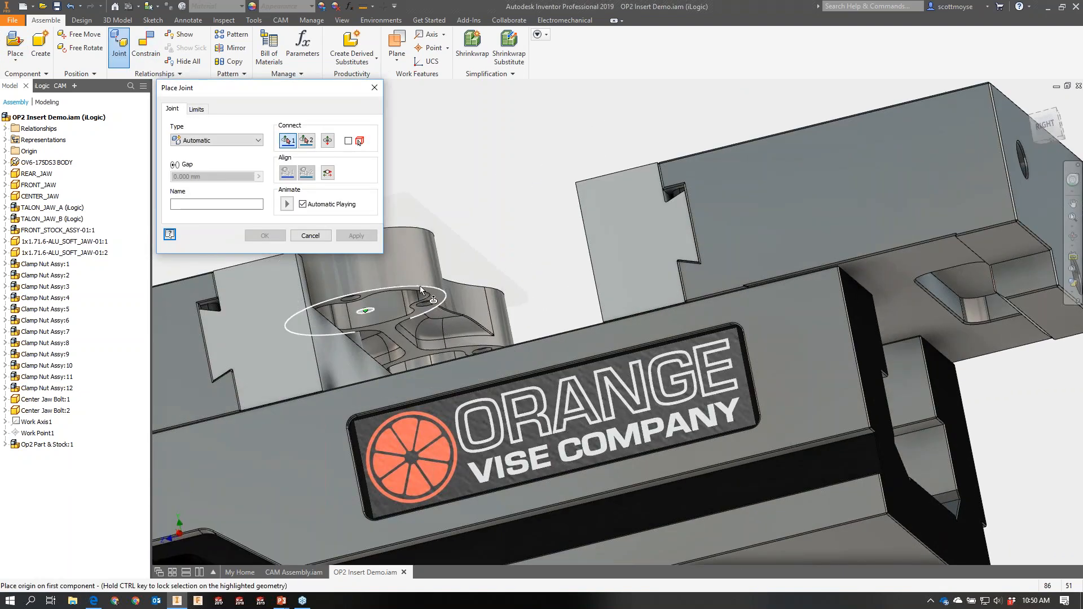
click(419, 286)
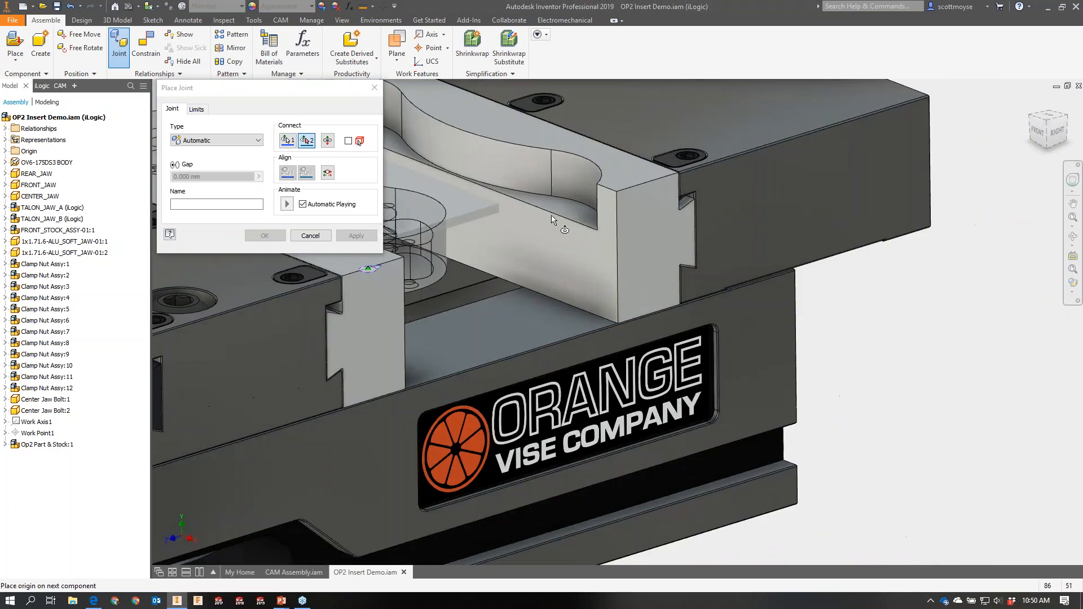
click(551, 218)
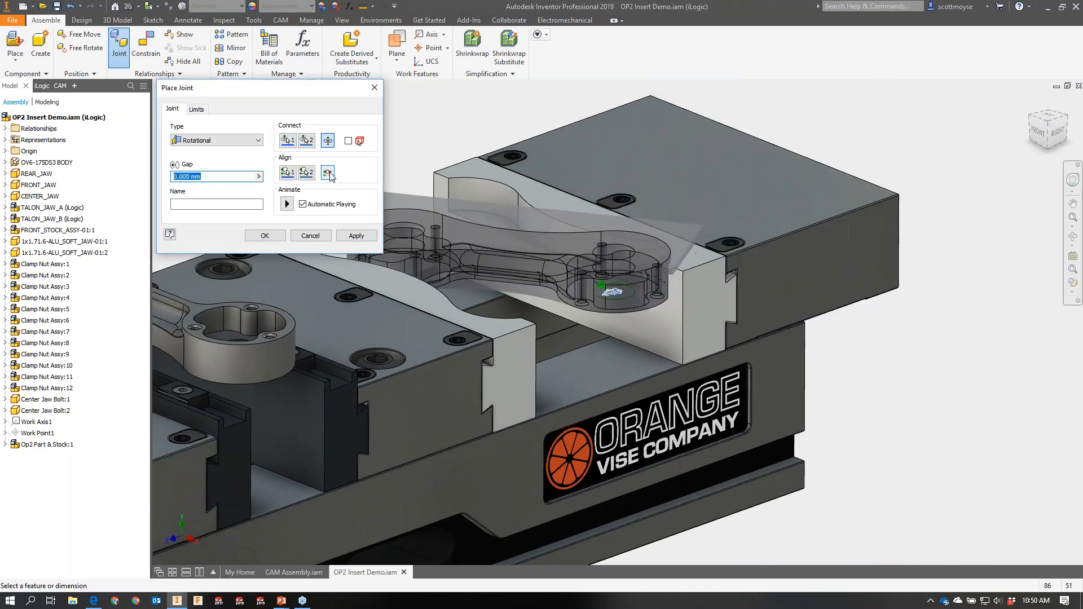
click(328, 173)
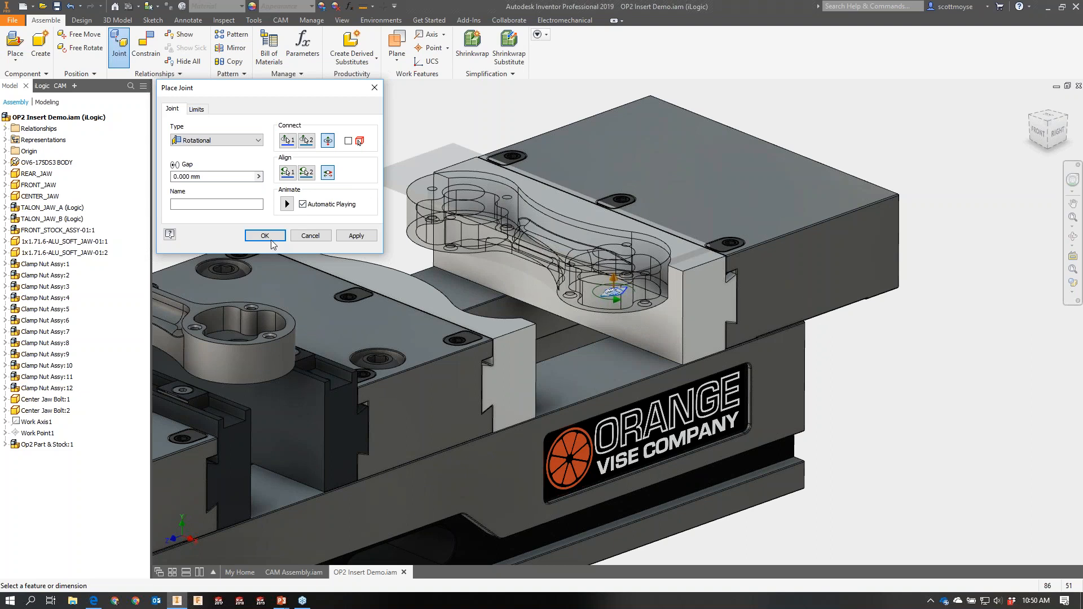
click(264, 236)
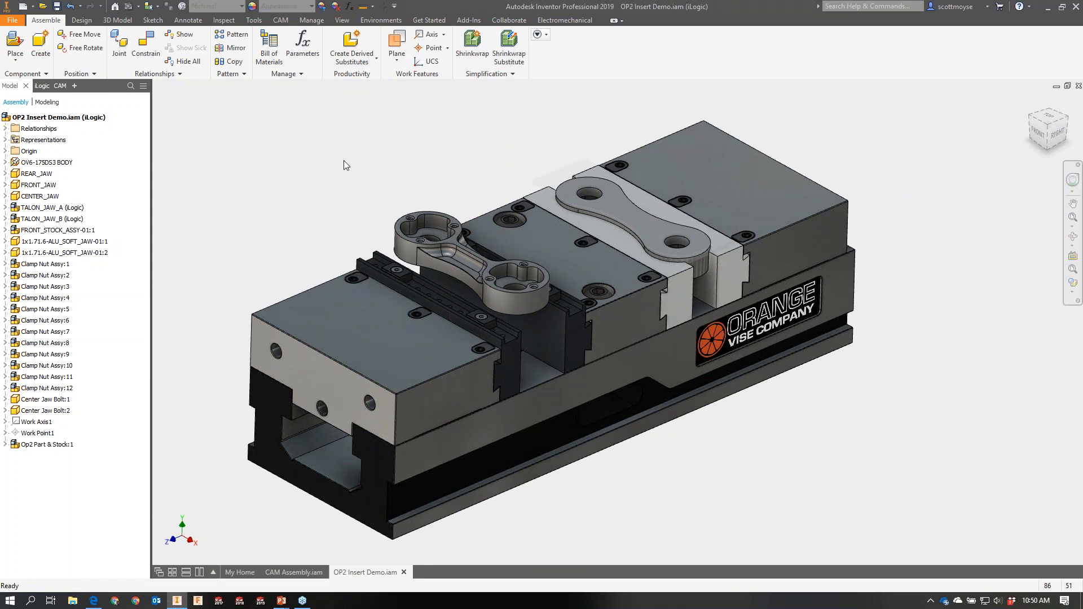
Close OP2 Insert Demo.iam and open the part held in the soft jaws of CAM Assembly.iam in its own window.
click(403, 573)
click(444, 323)
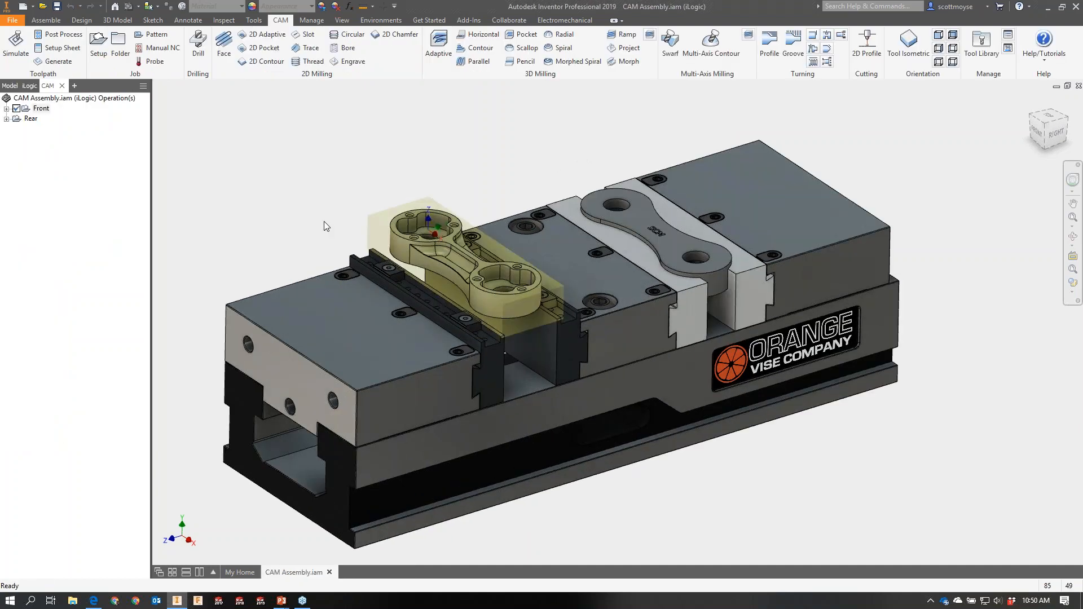
right_click(638, 209)
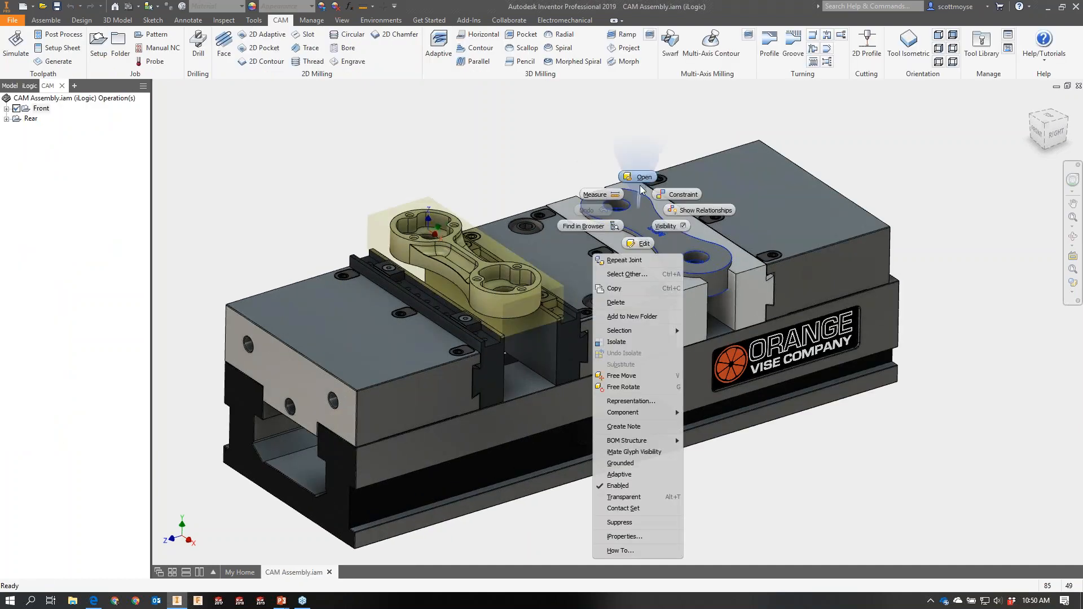
click(642, 178)
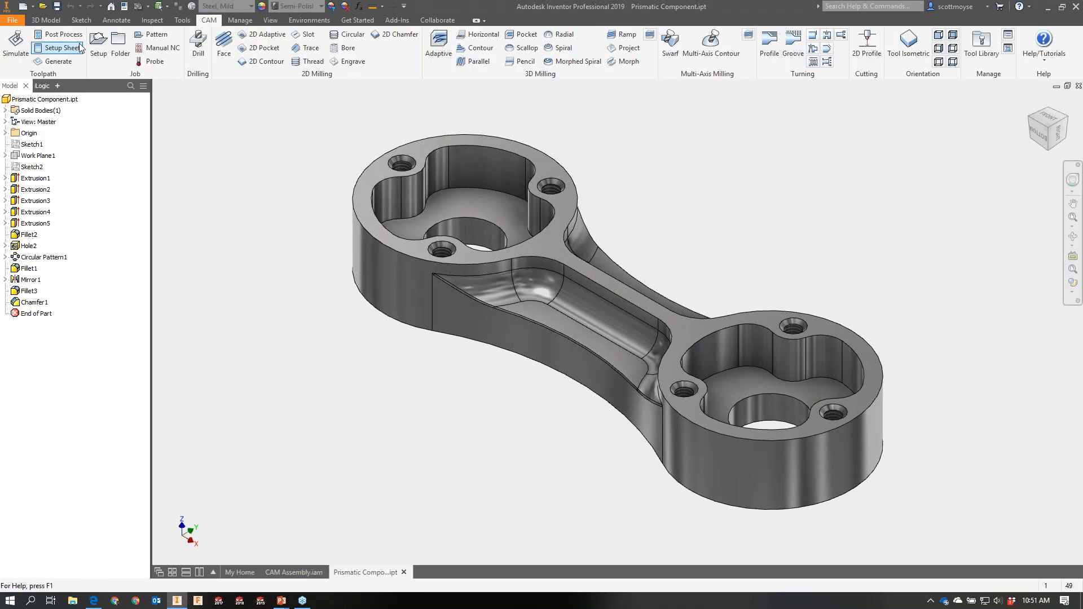
View the Setup dialog for a new setup in Prismatic Component.ipt, cancel it and close the part.
click(99, 41)
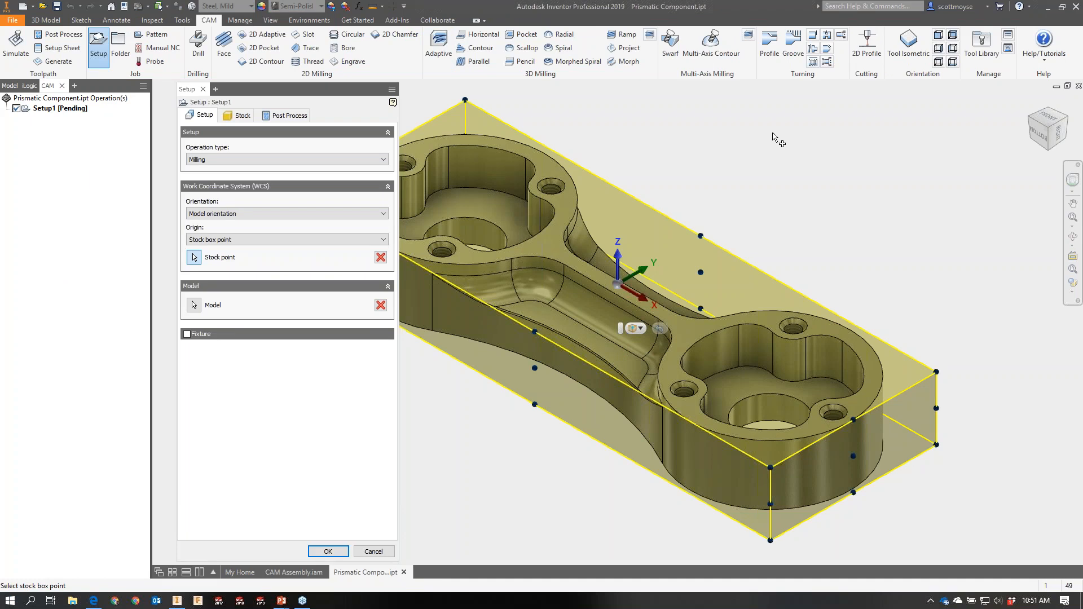
key(Escape)
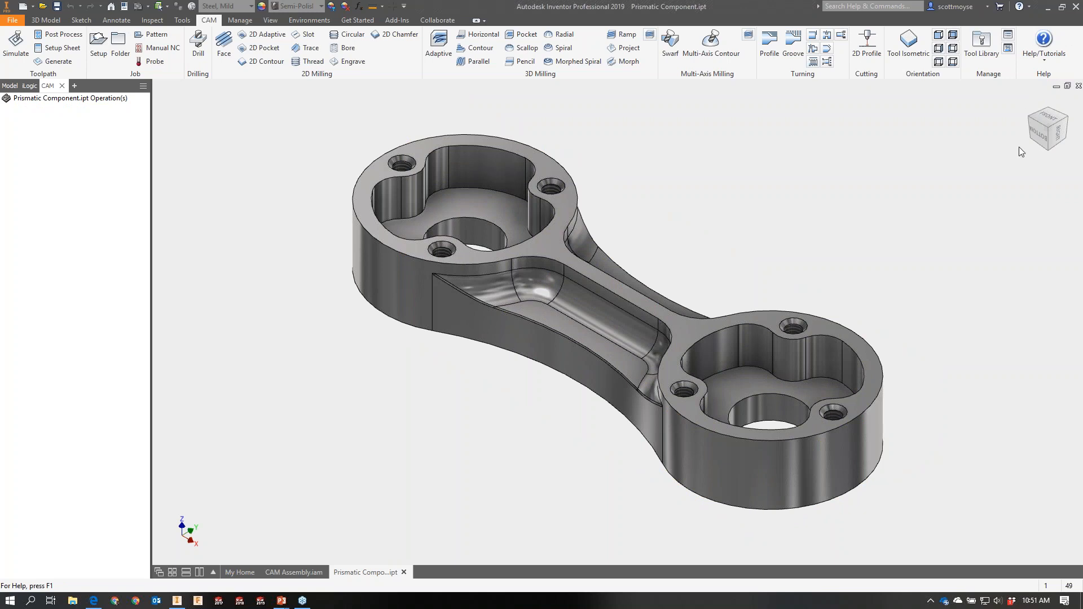
click(1078, 86)
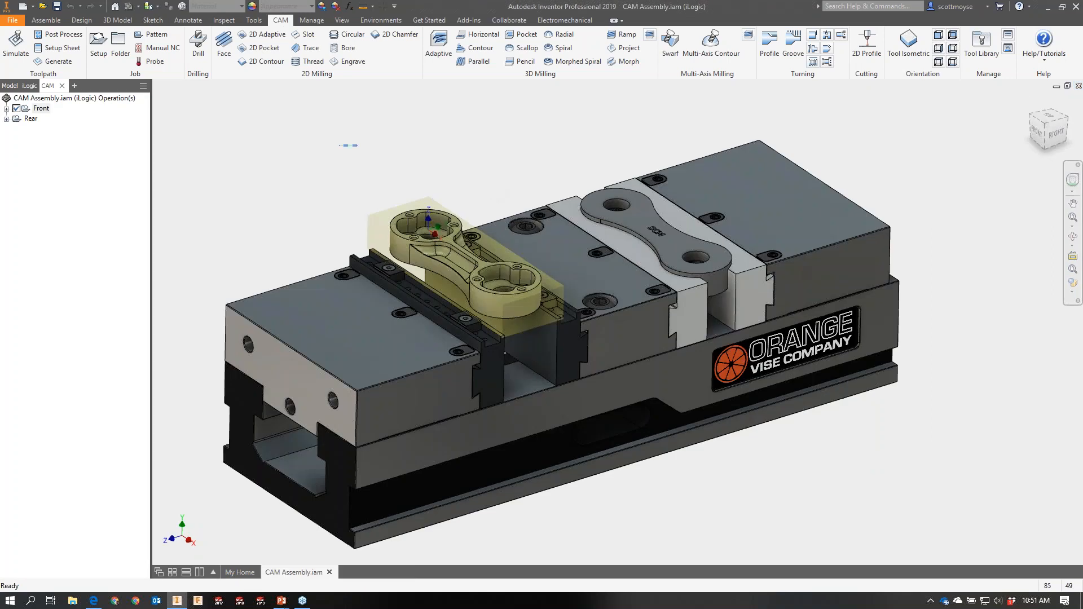
Start a new setup in CAM Assembly.iam, preview the Turning or mill/turn operation type and set it back to Milling.
click(21, 142)
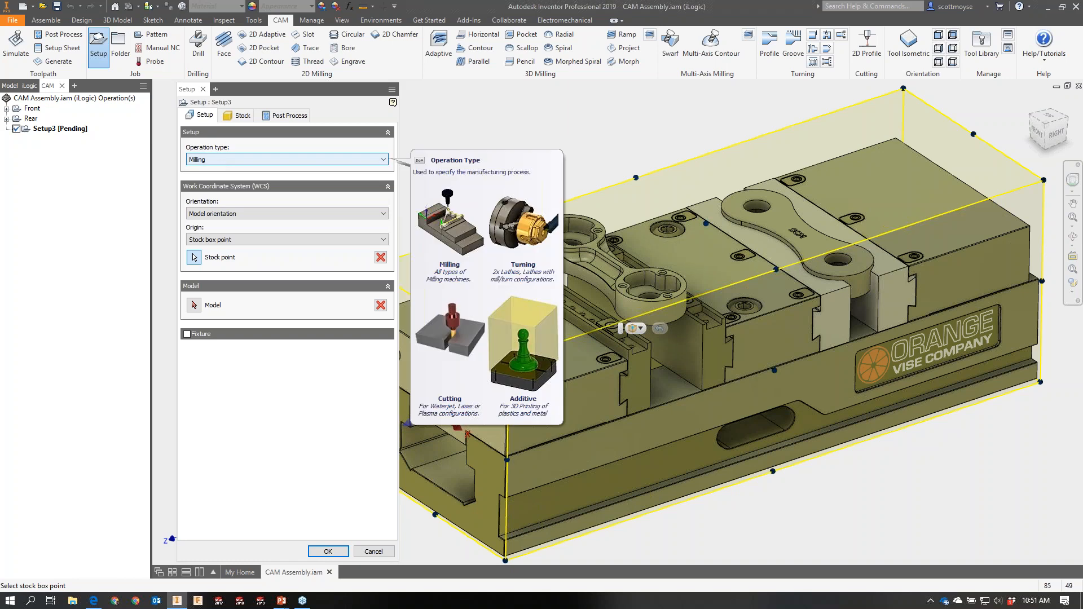
click(287, 159)
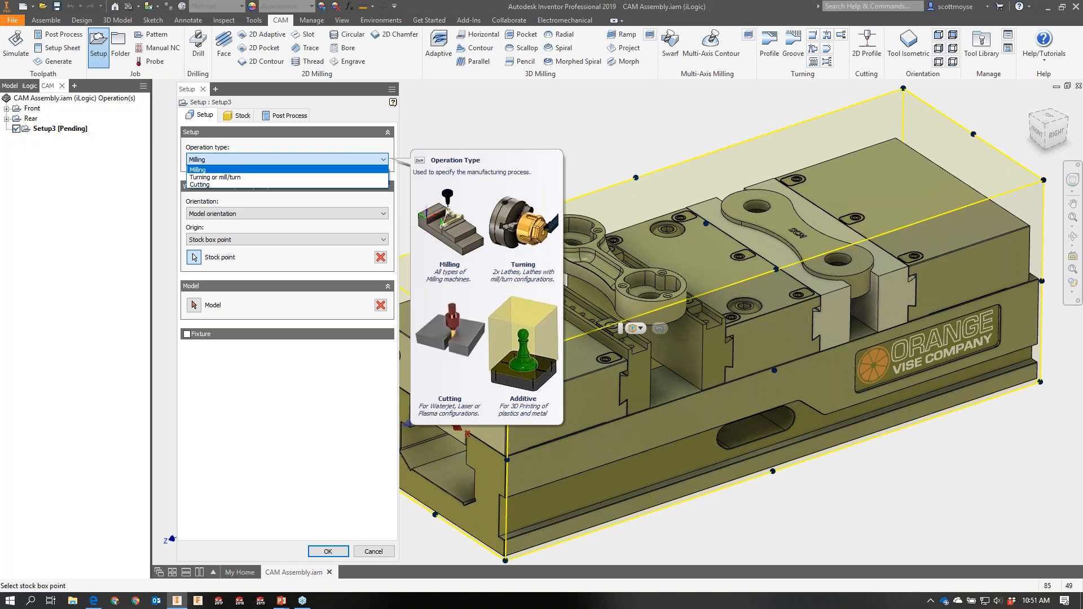
click(218, 170)
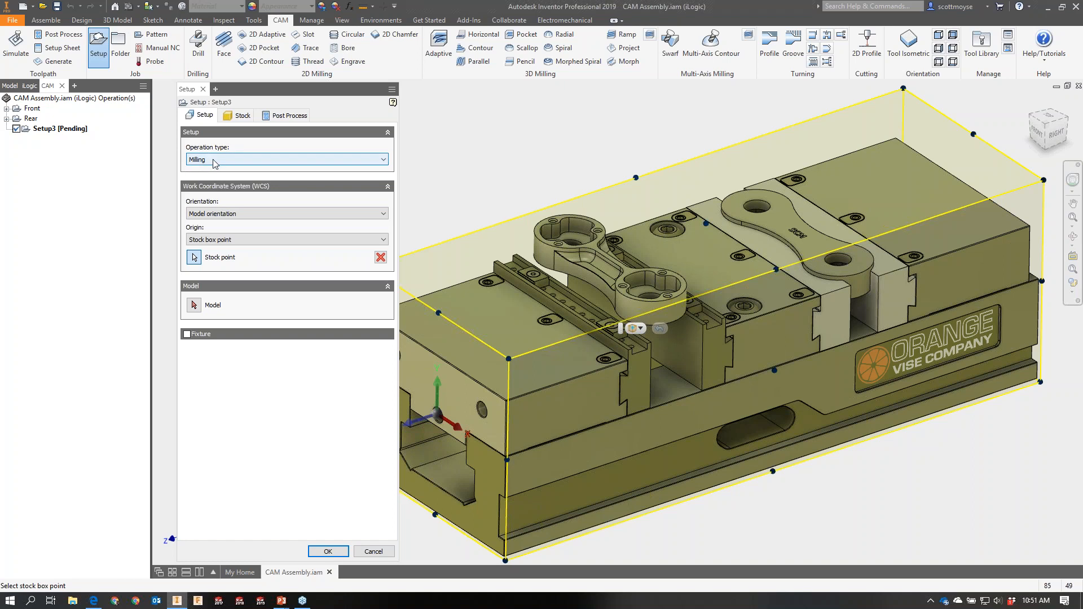
scroll(223, 161, down, 1)
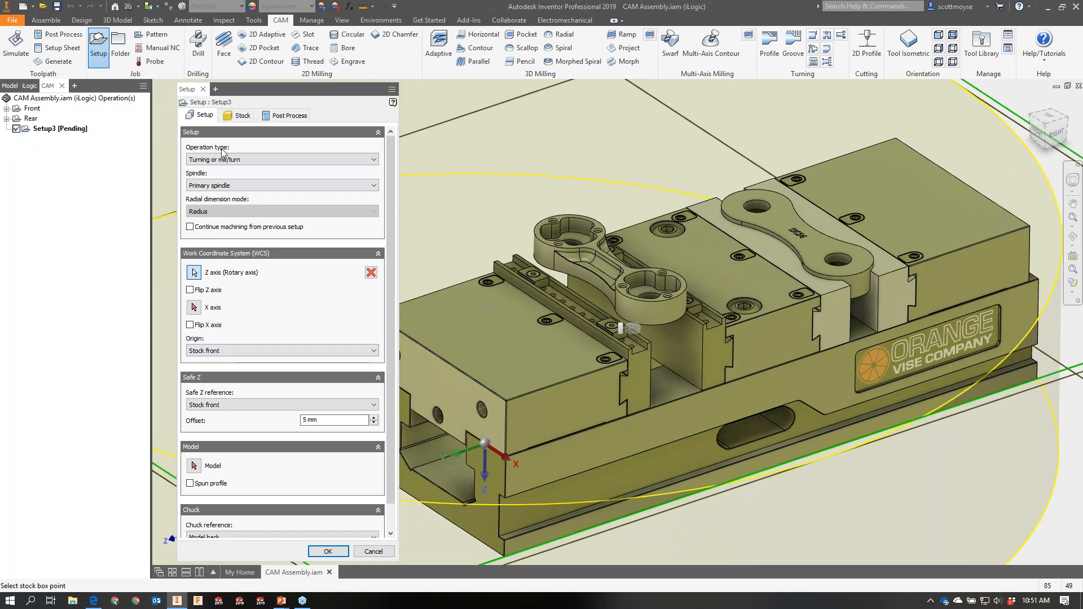
click(224, 160)
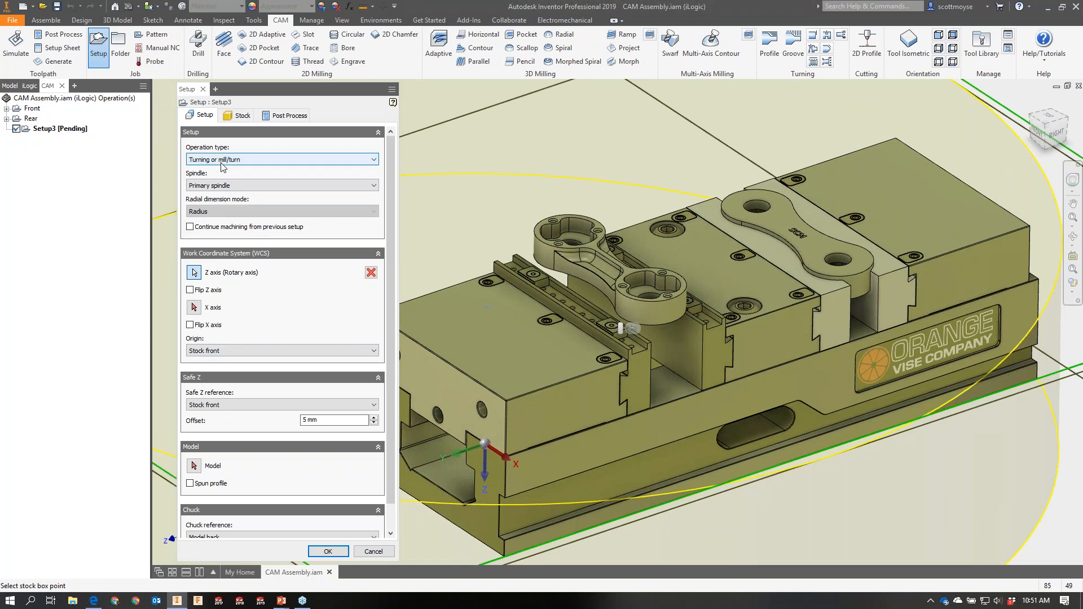
click(224, 169)
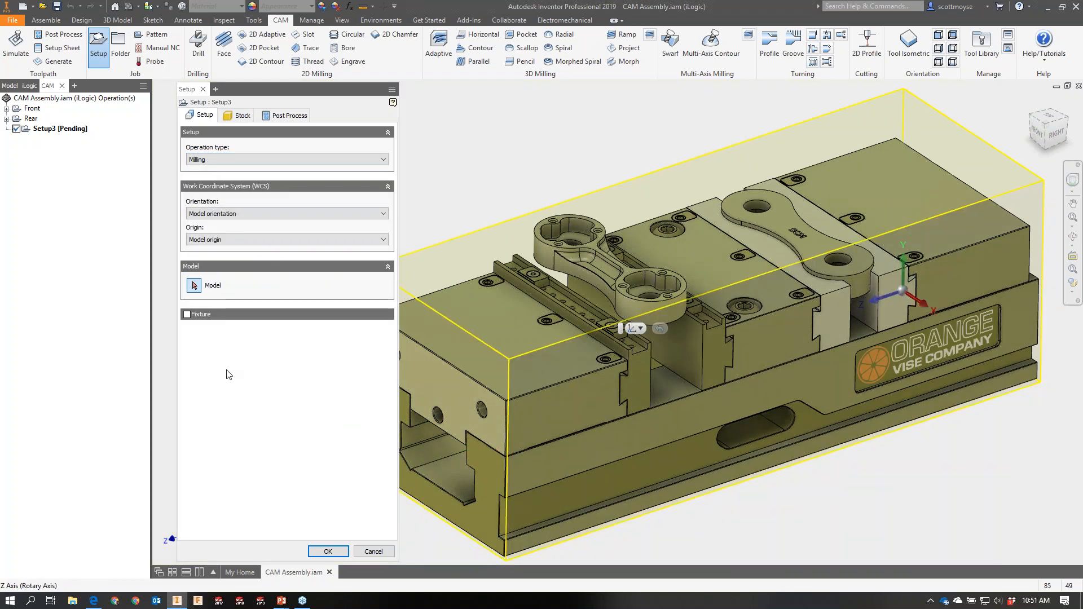
Orient the WCS by Z axis/plane & X axis, using the center jaw's upper face for Z, with a stock box point origin.
click(237, 214)
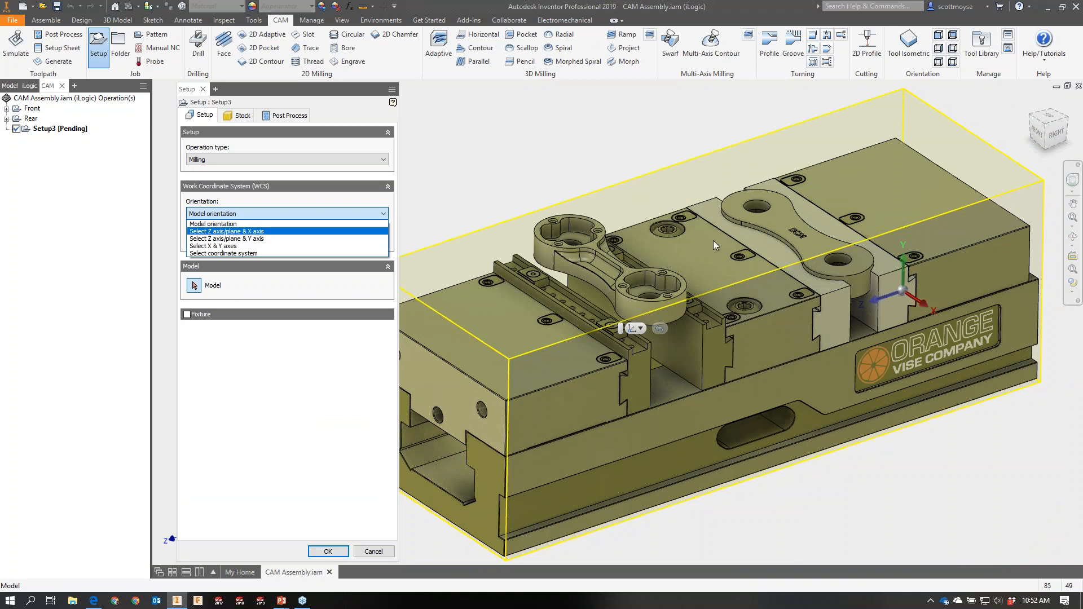
click(256, 231)
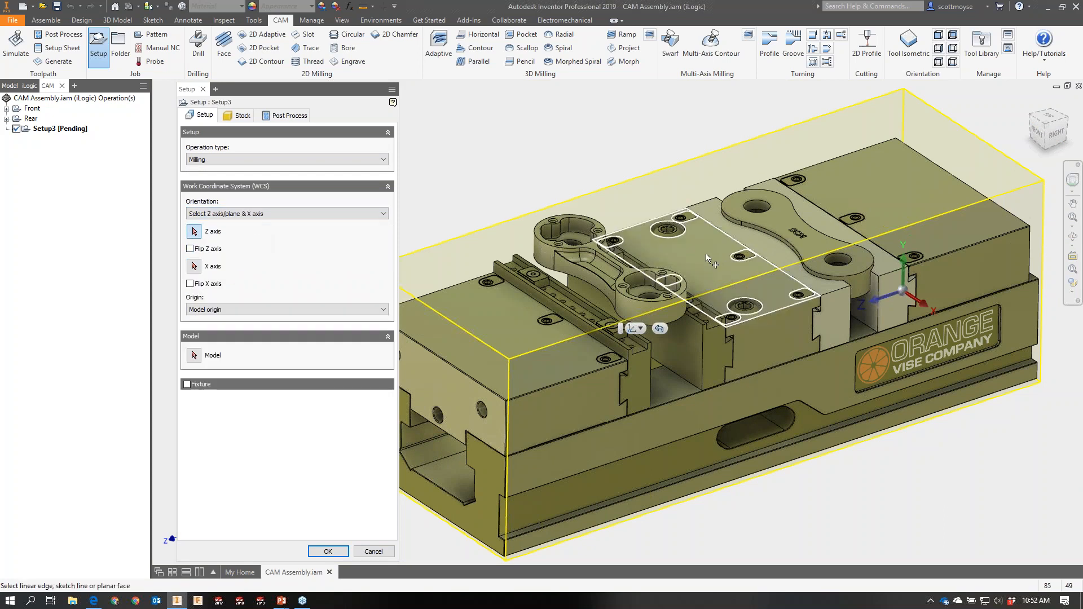
click(556, 119)
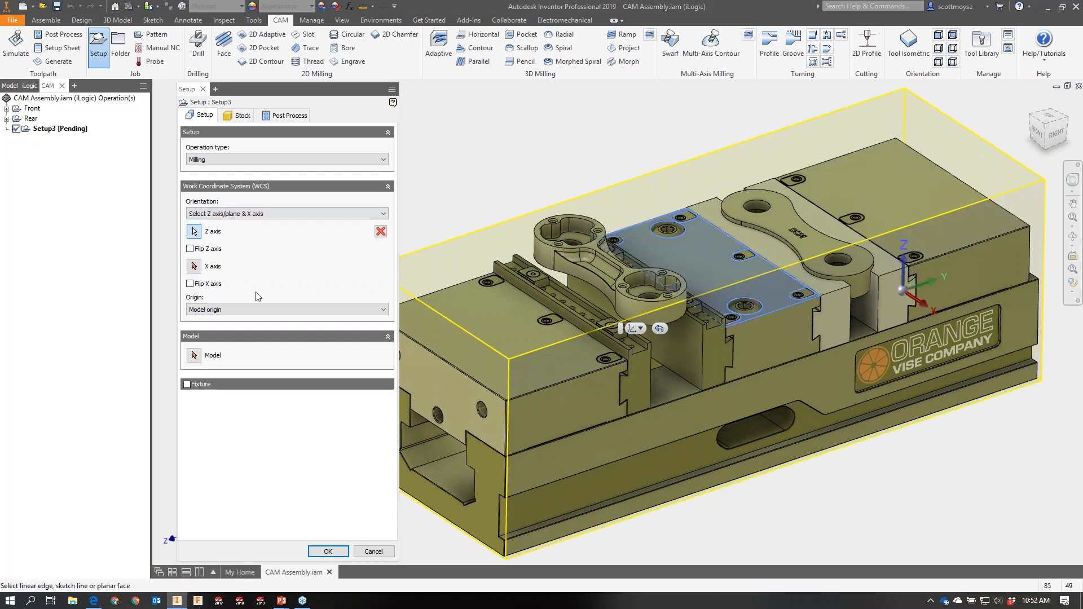
click(231, 311)
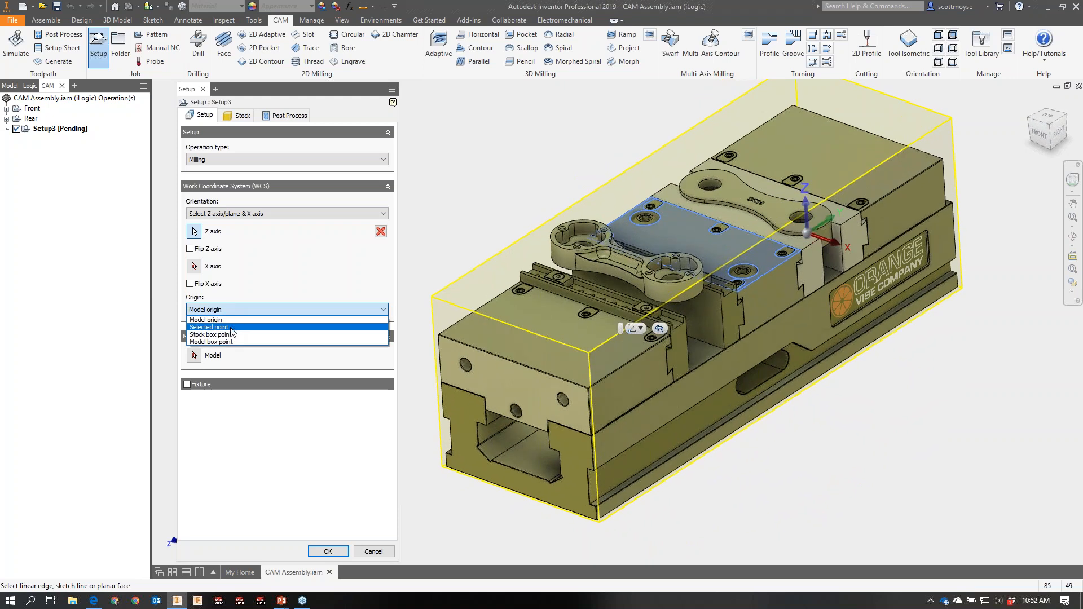
click(233, 335)
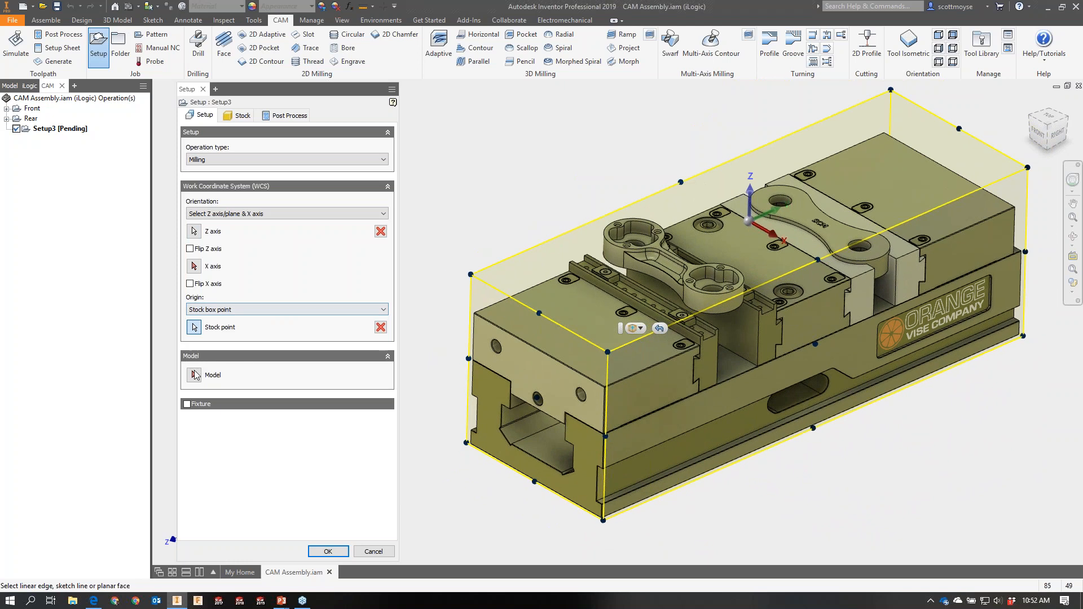
Choose the pocketed component held above the two soft jaws as the setup's model.
click(193, 375)
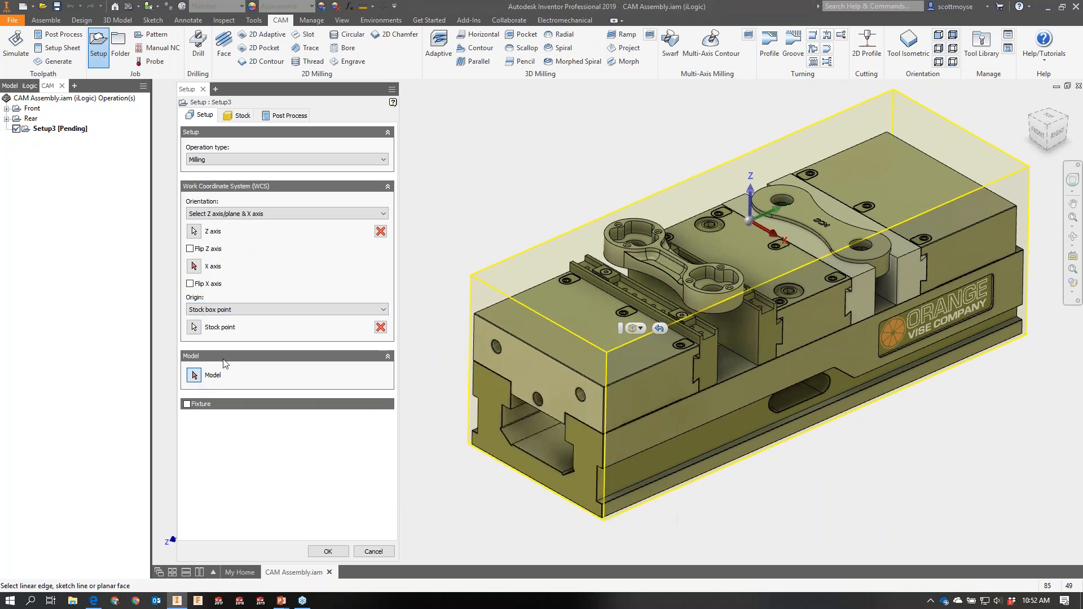
click(630, 263)
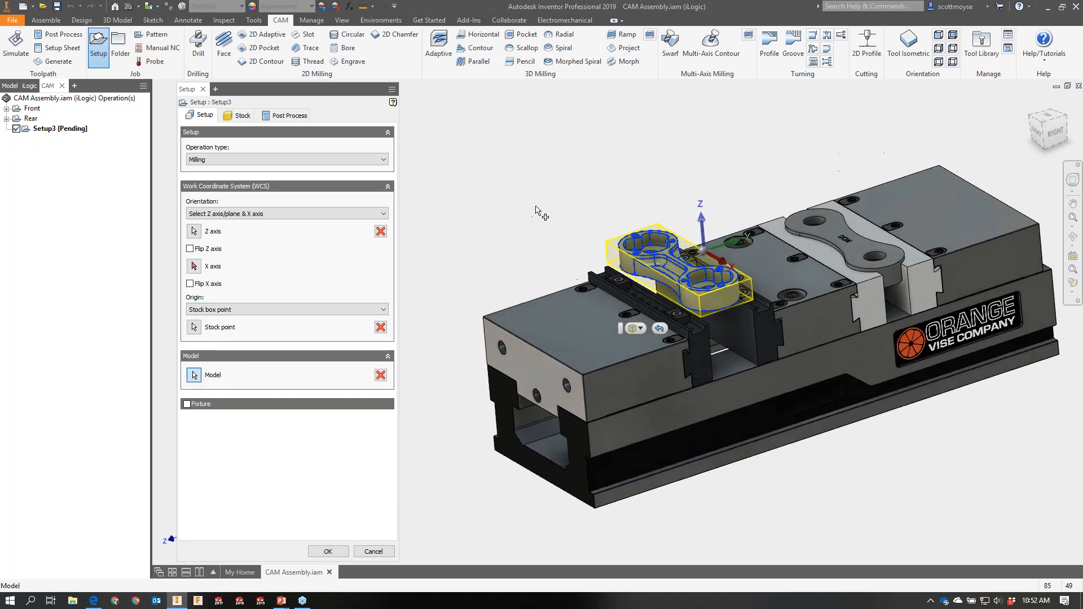
key(F6)
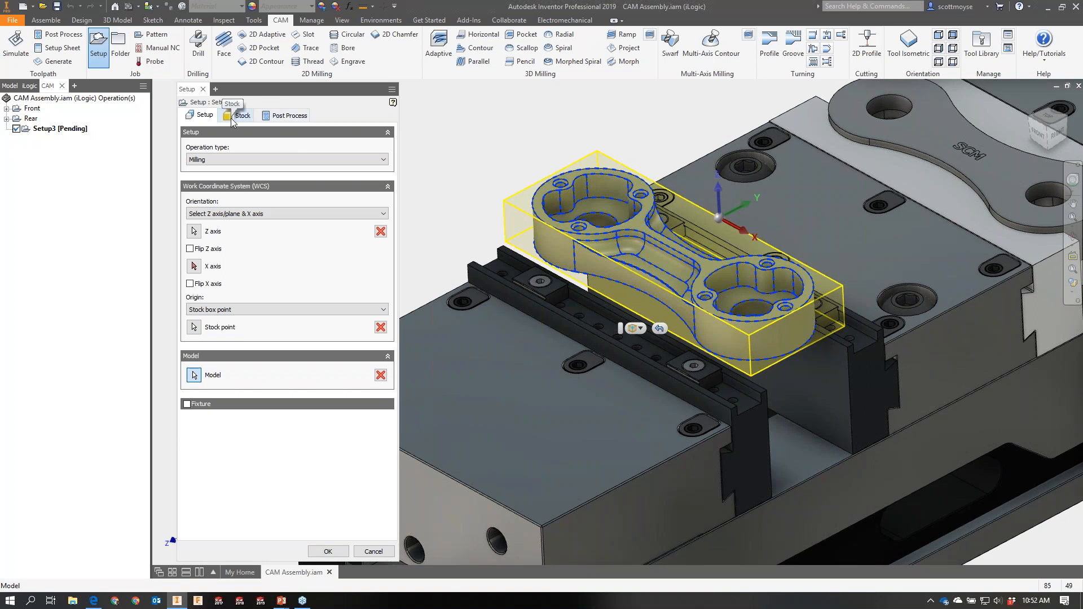
Enable the fixture option and choose both soft jaws with their clamp nuts as the fixture.
click(187, 404)
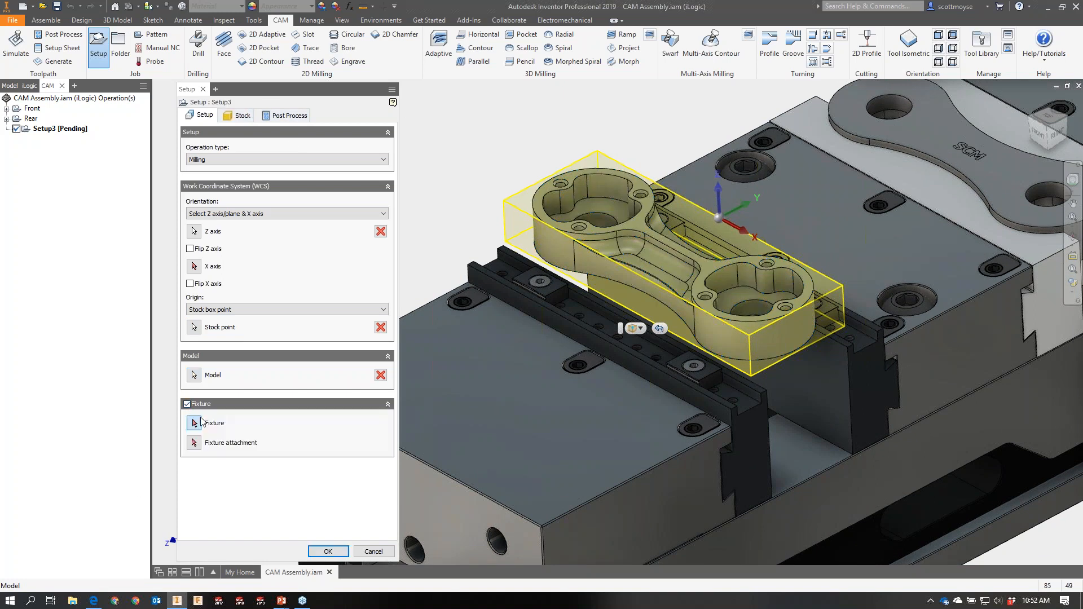
click(546, 304)
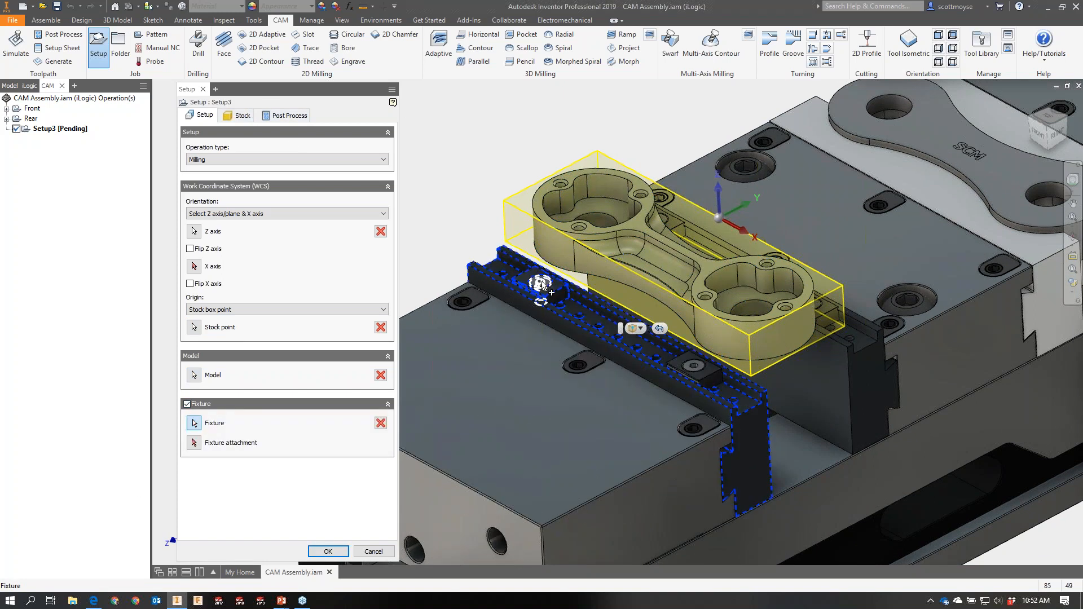
click(685, 371)
shift+middle_drag(820, 344, 733, 363)
click(807, 396)
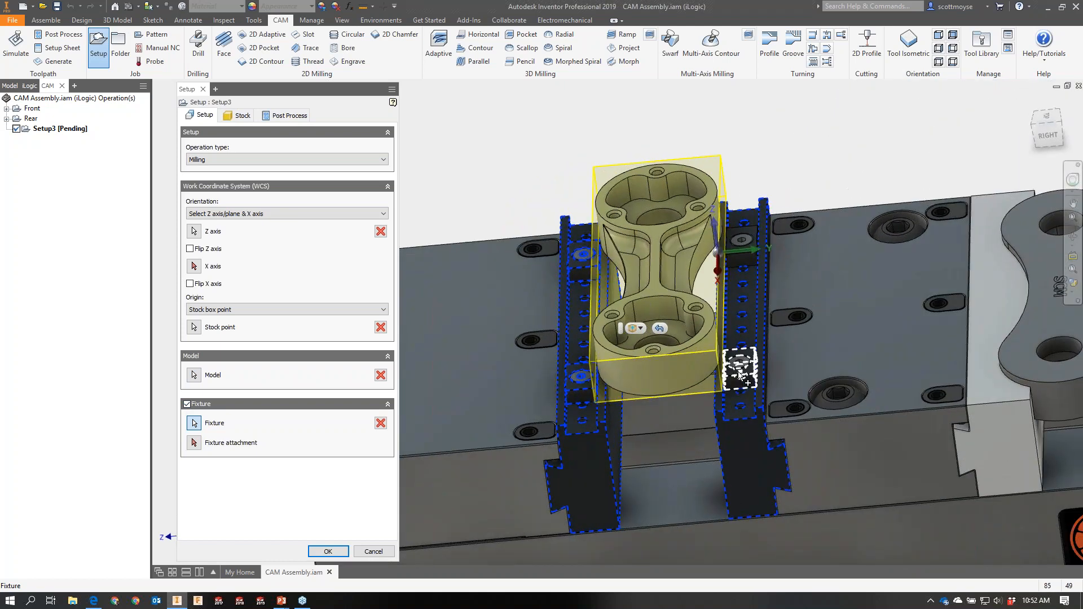
mouse_move(744, 243)
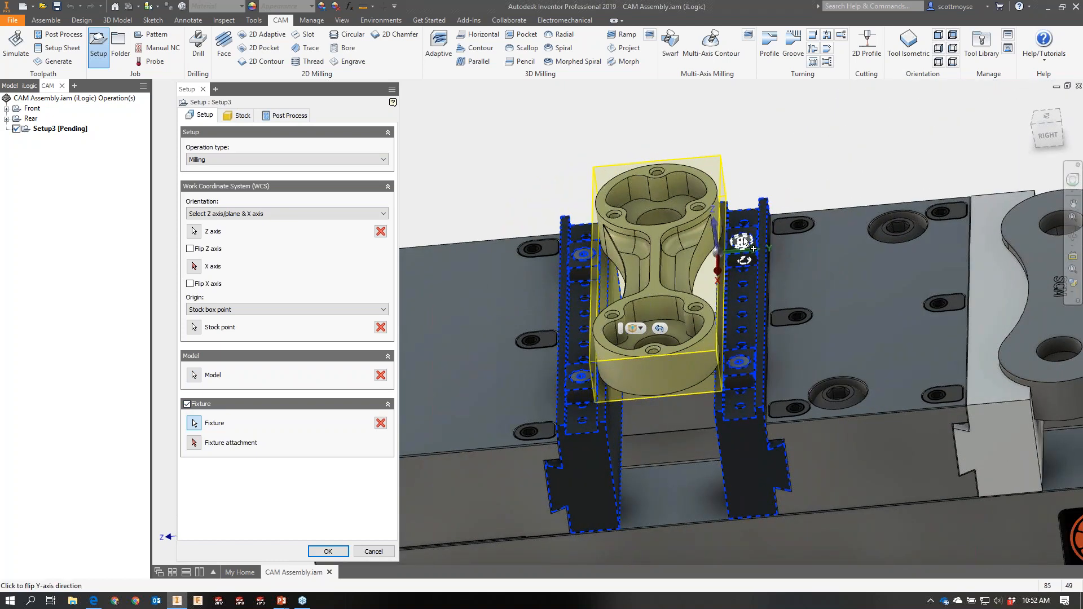
shift+middle_drag(744, 242, 515, 156)
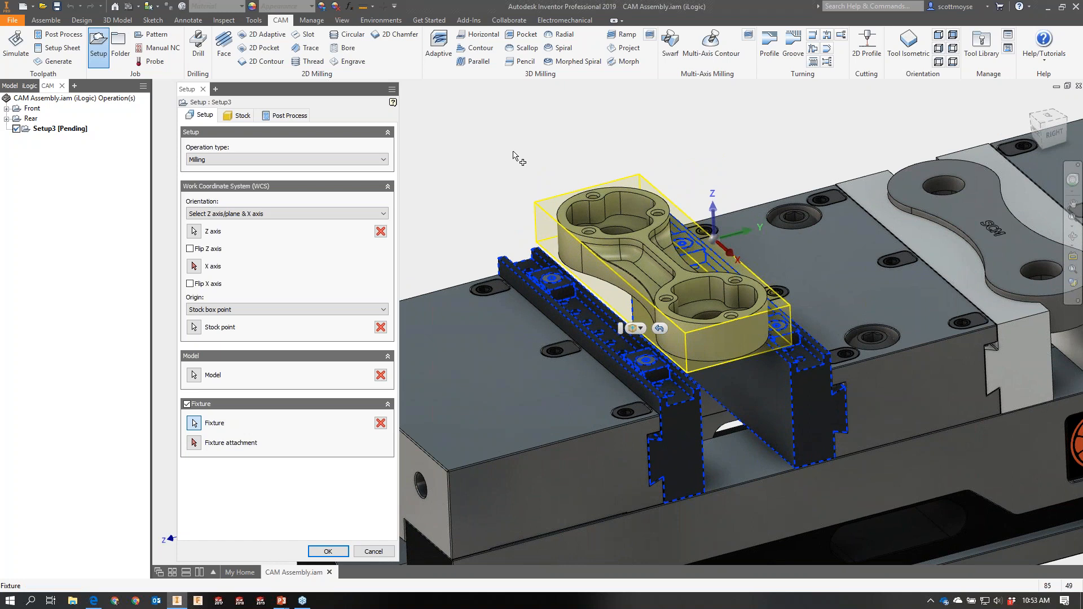
scroll(515, 157, up, 3)
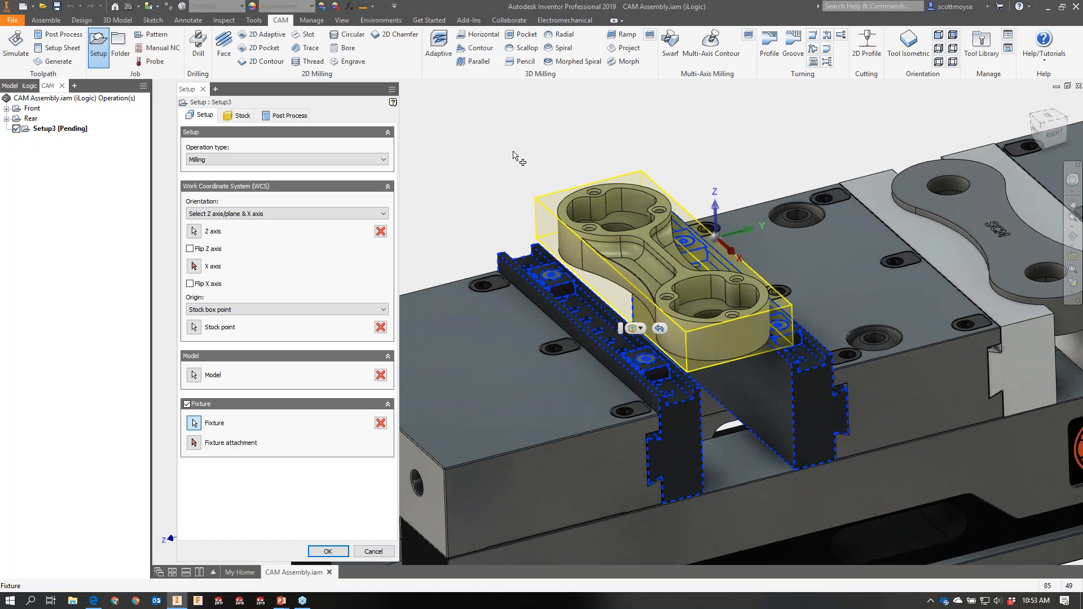
Review the stock modes, keep Relative size box with 1 mm side and top offsets, and accept the setup.
click(239, 115)
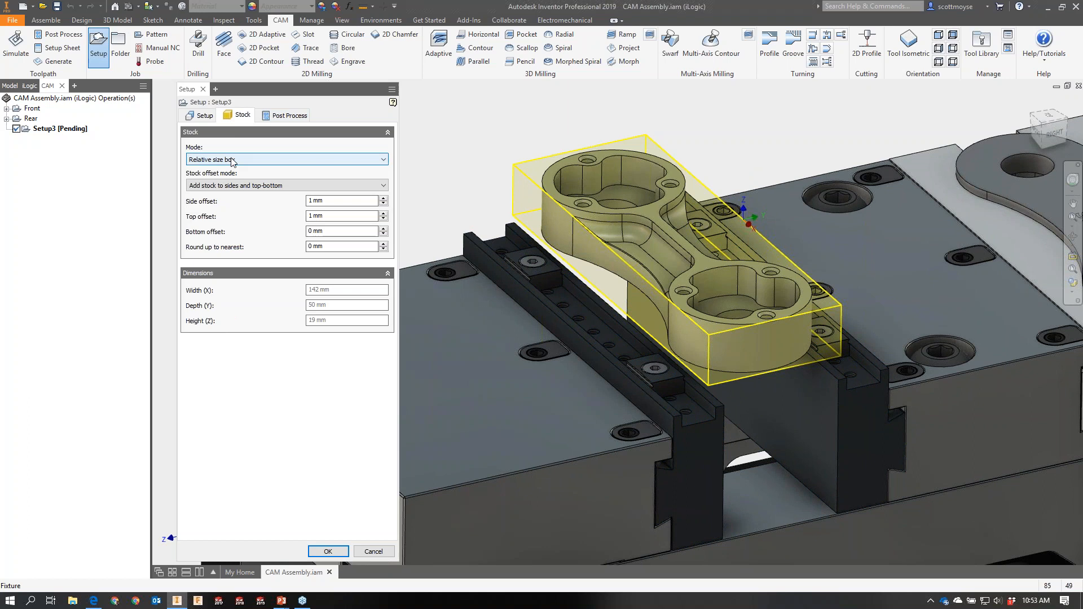
mouse_move(231, 162)
scroll(473, 156, up, 3)
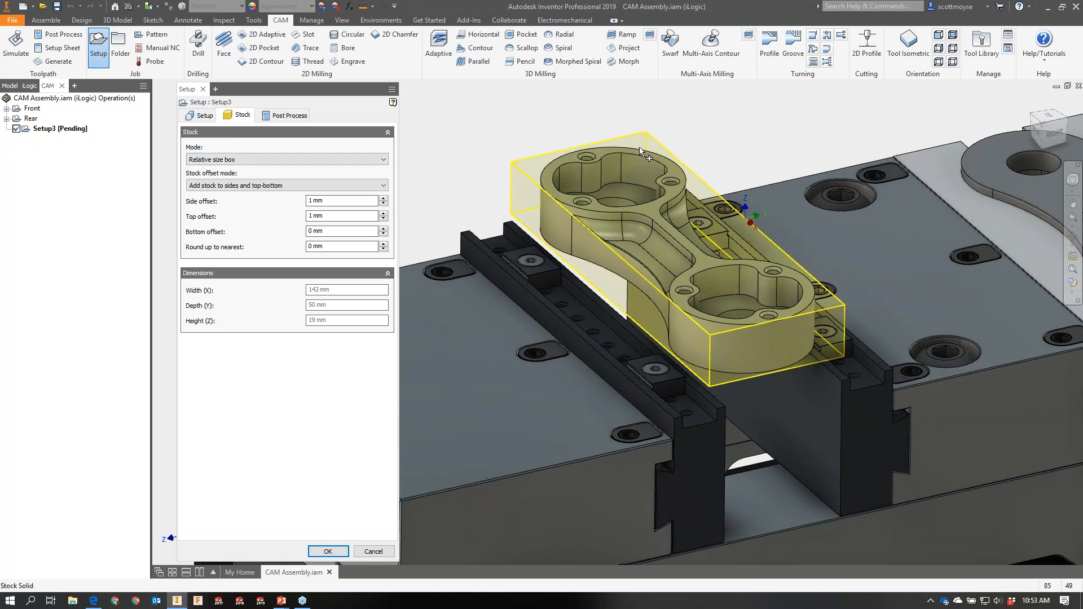
scroll(474, 155, up, 2)
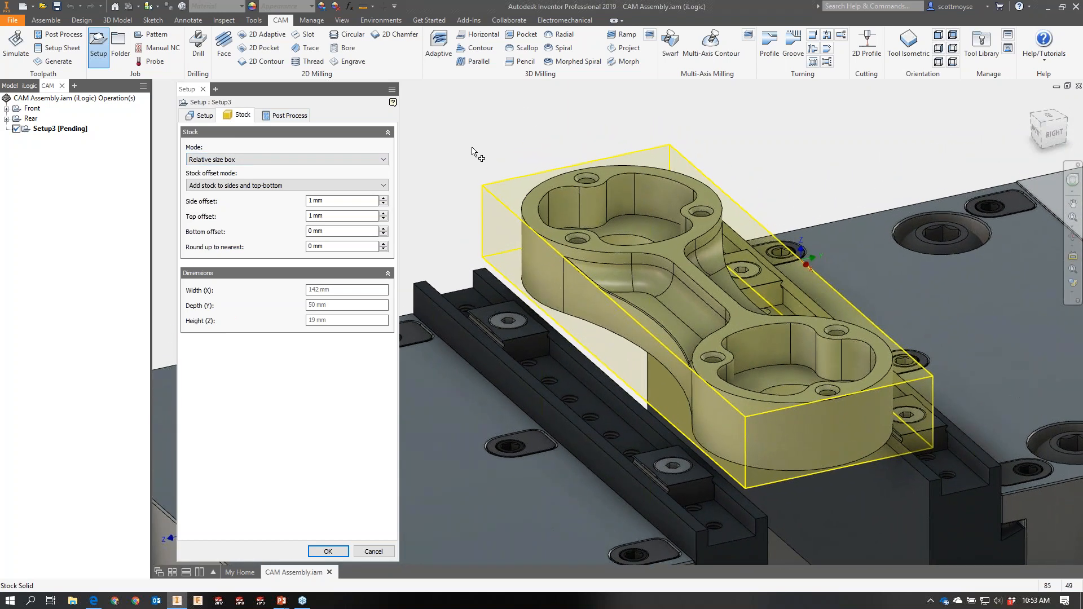
click(273, 161)
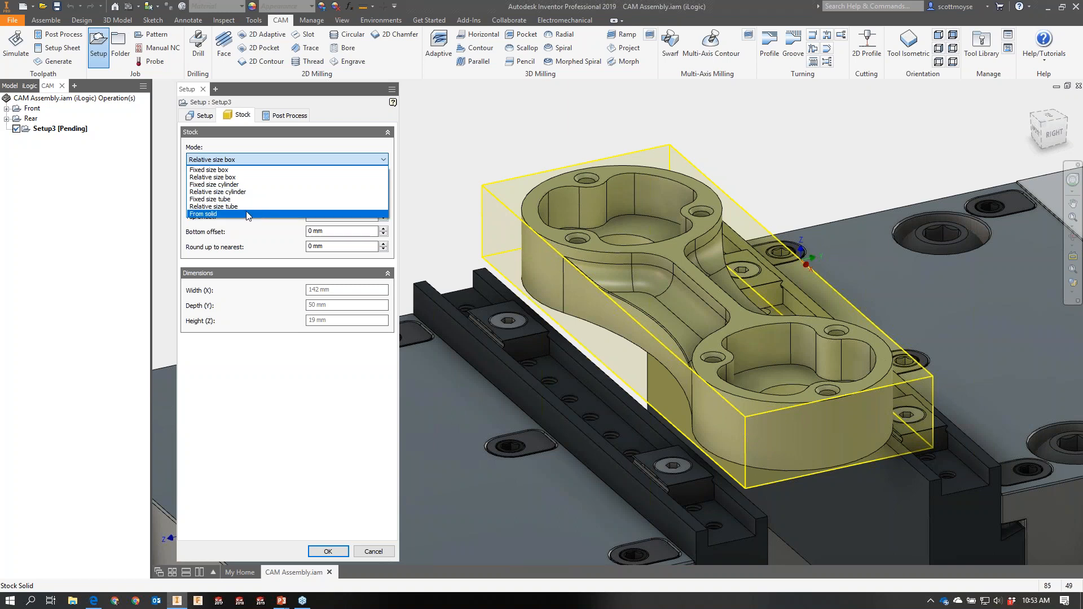
click(345, 117)
click(326, 552)
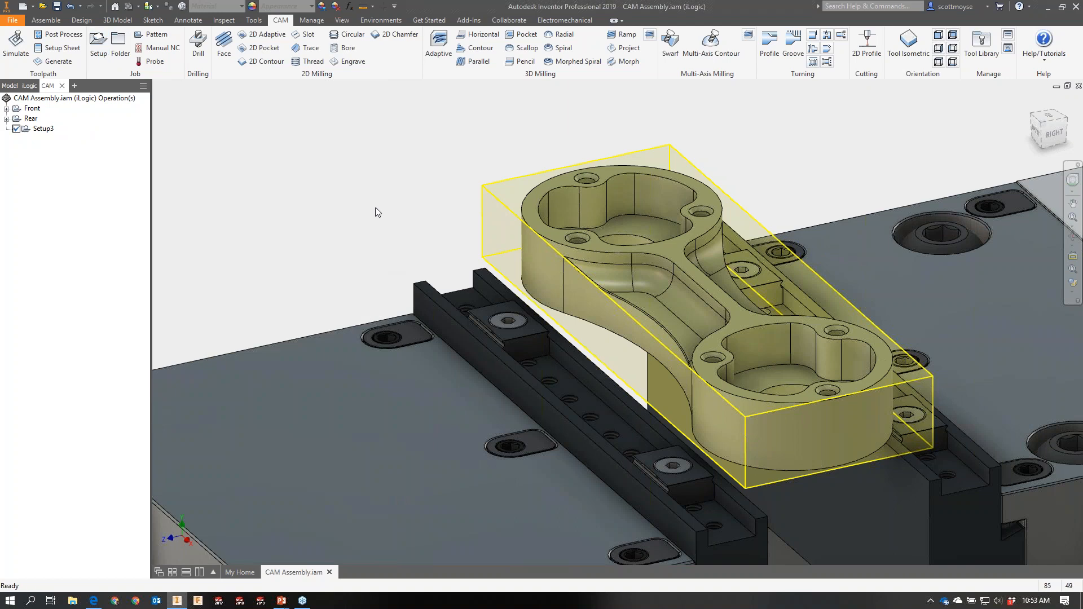
Make the STOCK and OP2 Stock:1 components of FRONT_STOCK_ASSY-01:1 visible.
click(10, 86)
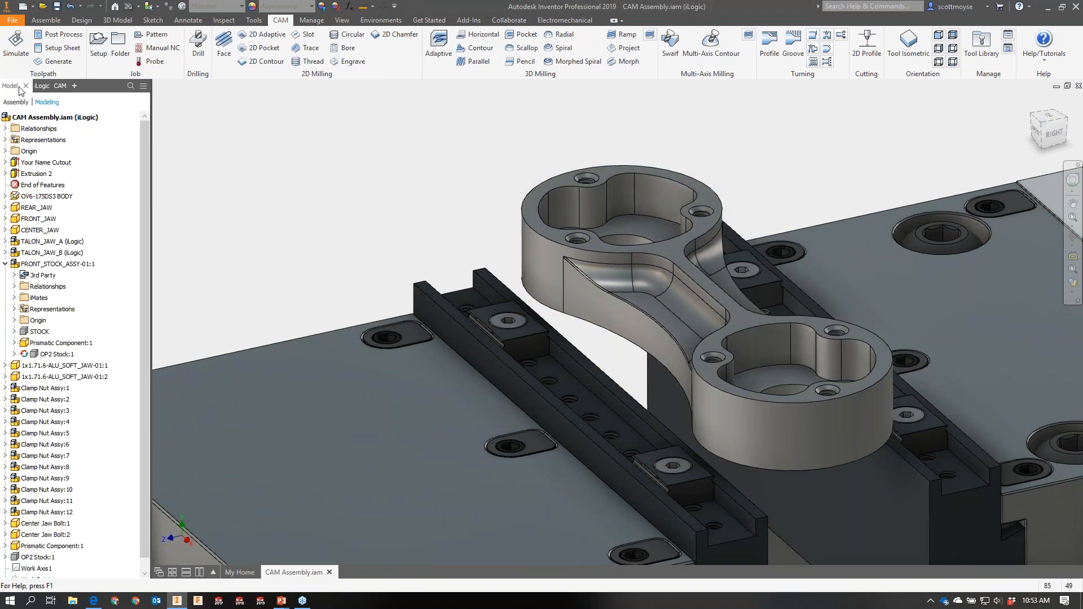
right_click(38, 334)
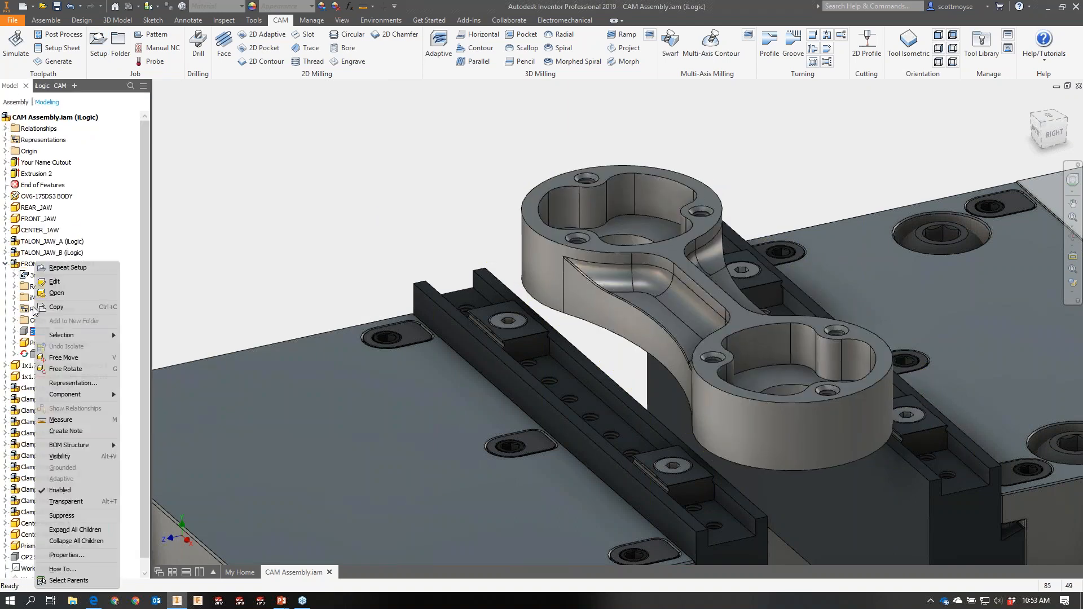
click(63, 461)
right_click(46, 355)
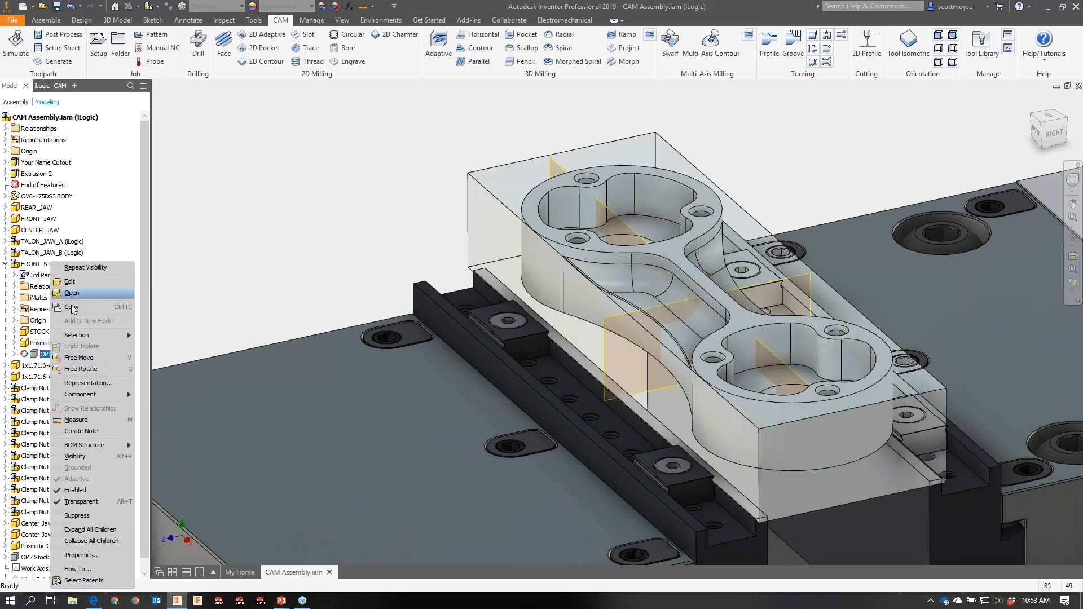
click(65, 457)
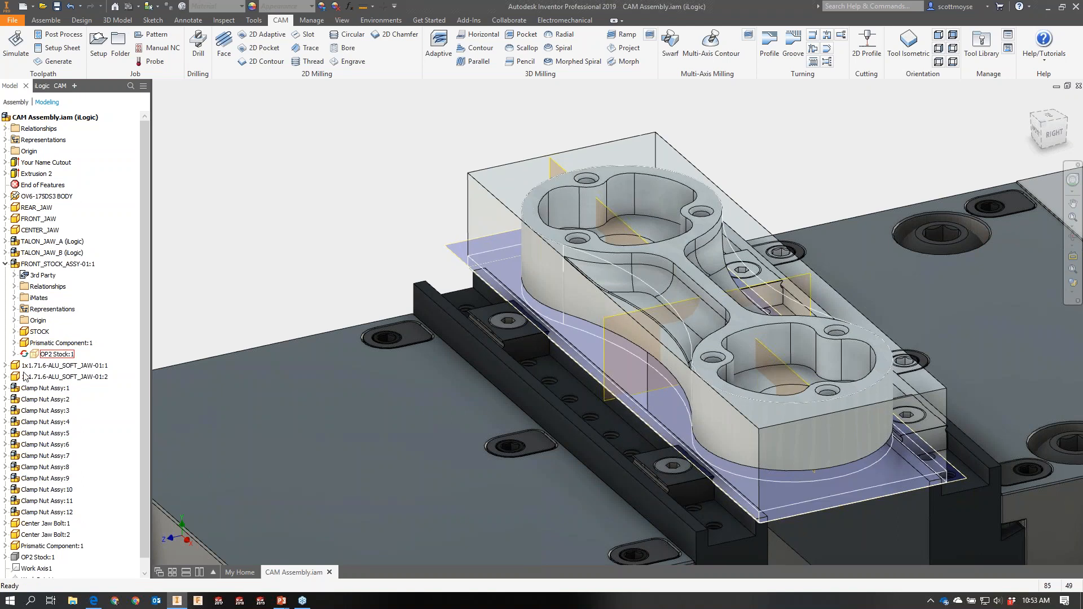
Hide the YZ Mid Plane and XZ Mid Plane of the STOCK part.
click(15, 354)
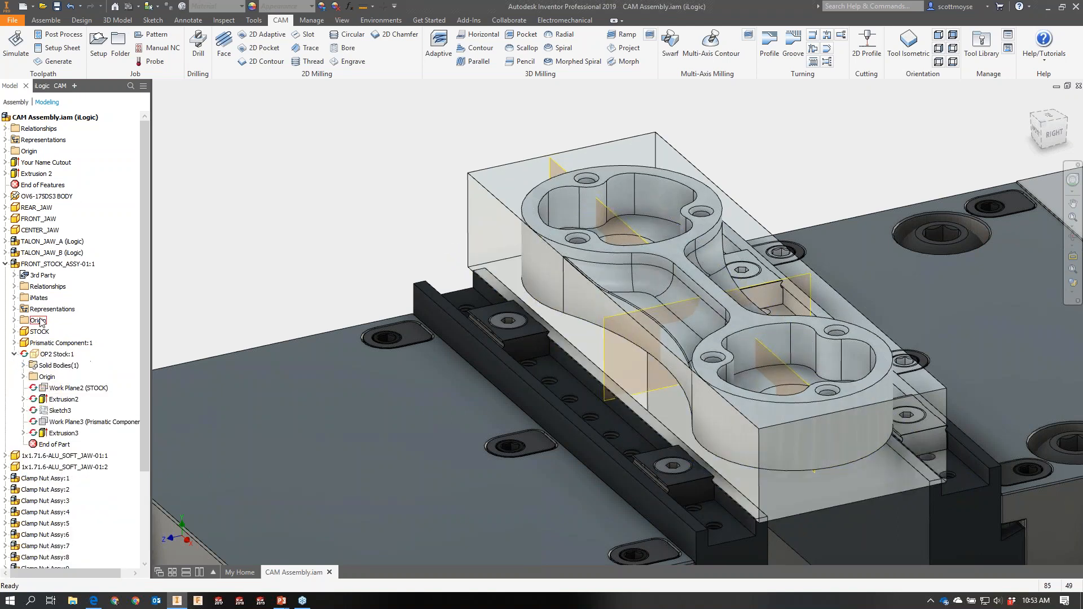
click(15, 331)
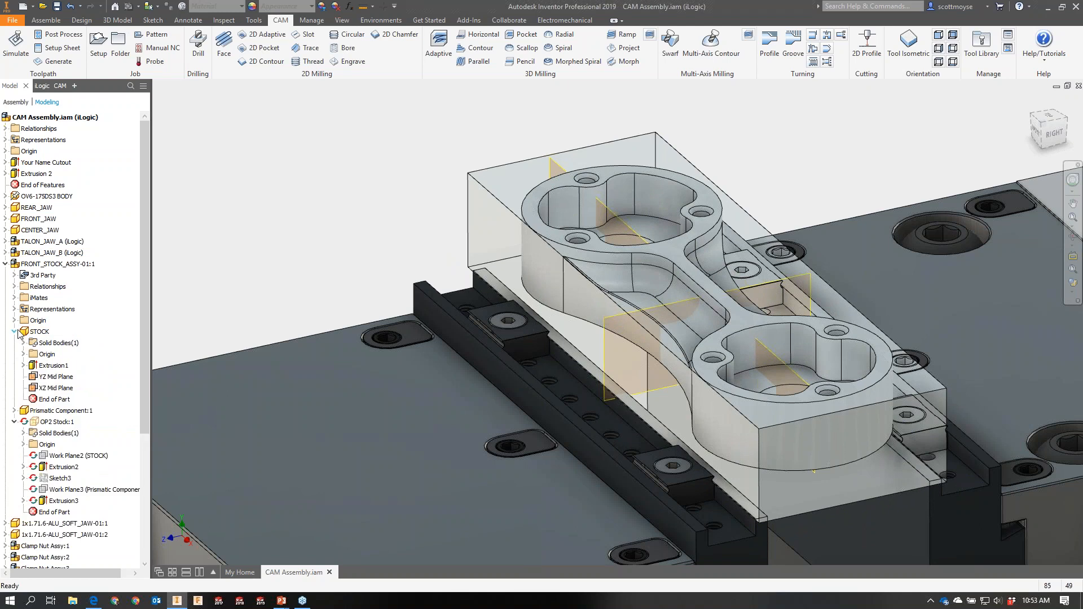
right_click(55, 379)
click(61, 384)
right_click(55, 388)
click(61, 394)
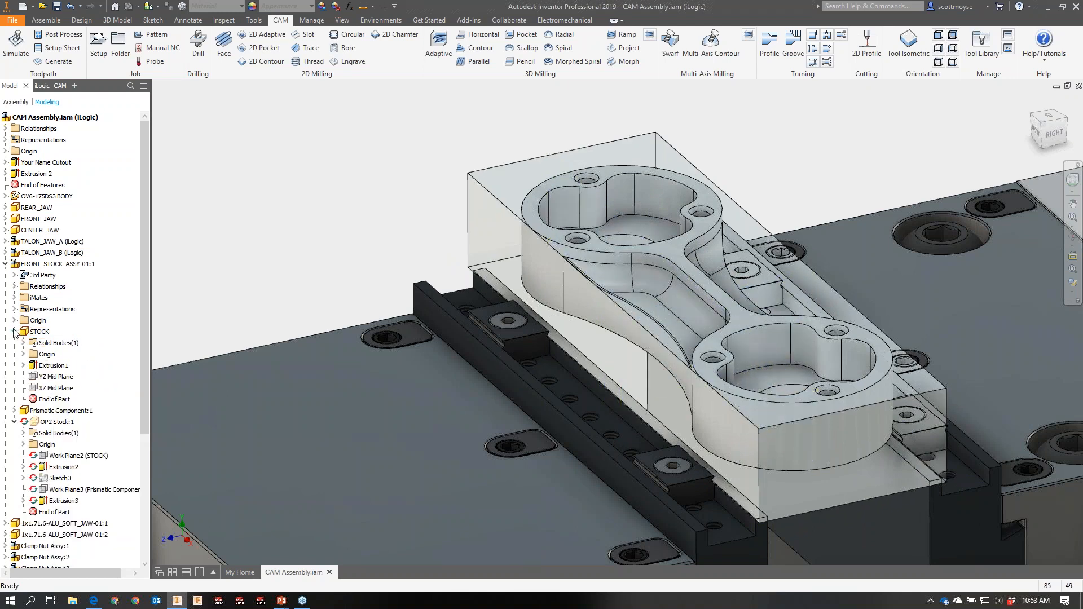
click(15, 332)
click(14, 354)
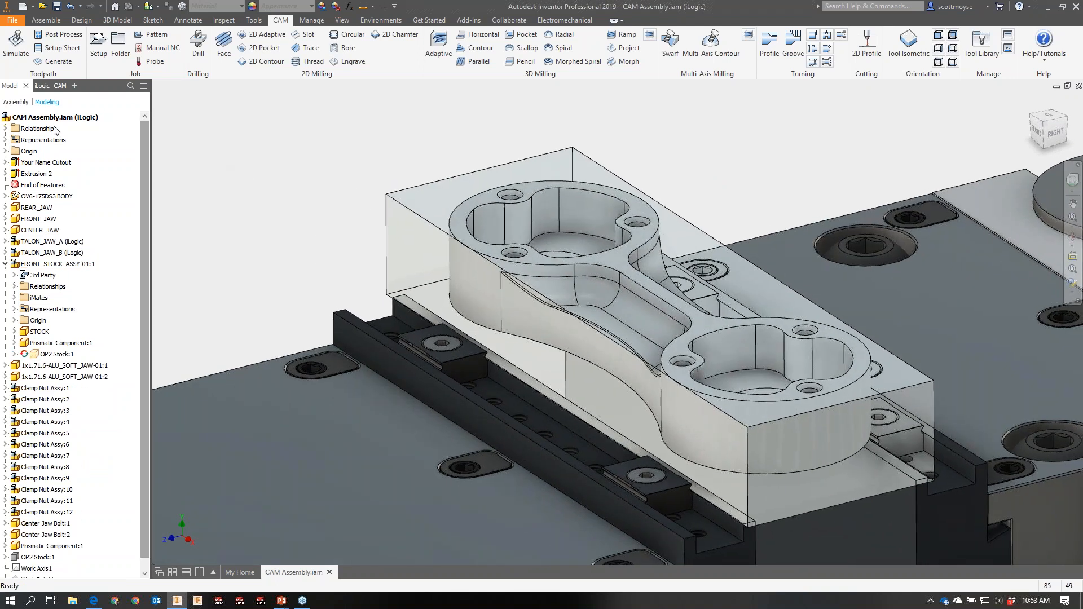
Edit Setup3 to define its stock From solid, using the transparent stock block around the part, and accept it.
click(60, 86)
right_click(44, 130)
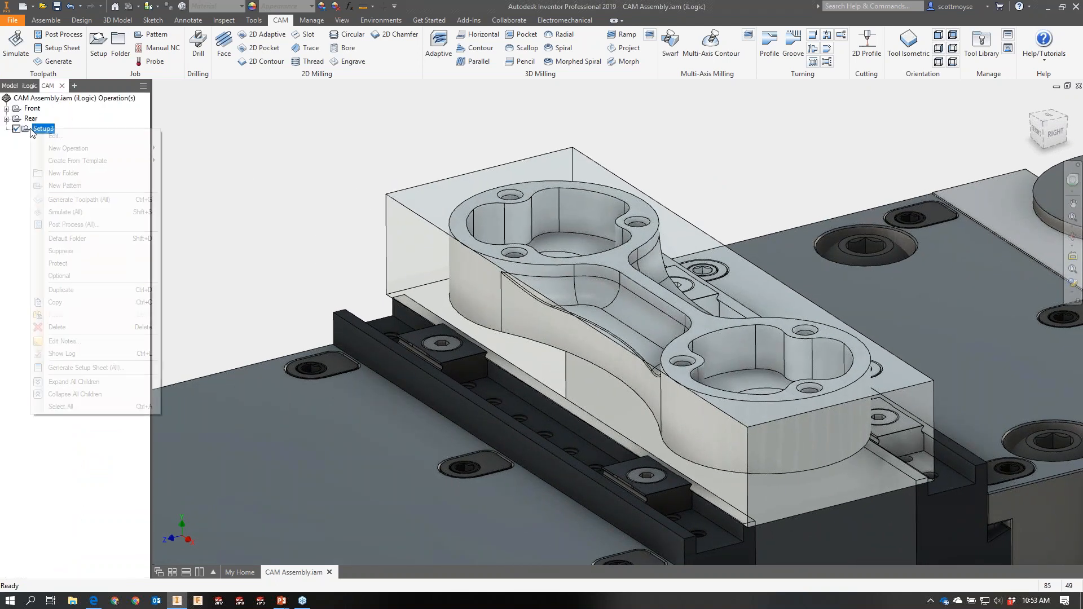
click(49, 138)
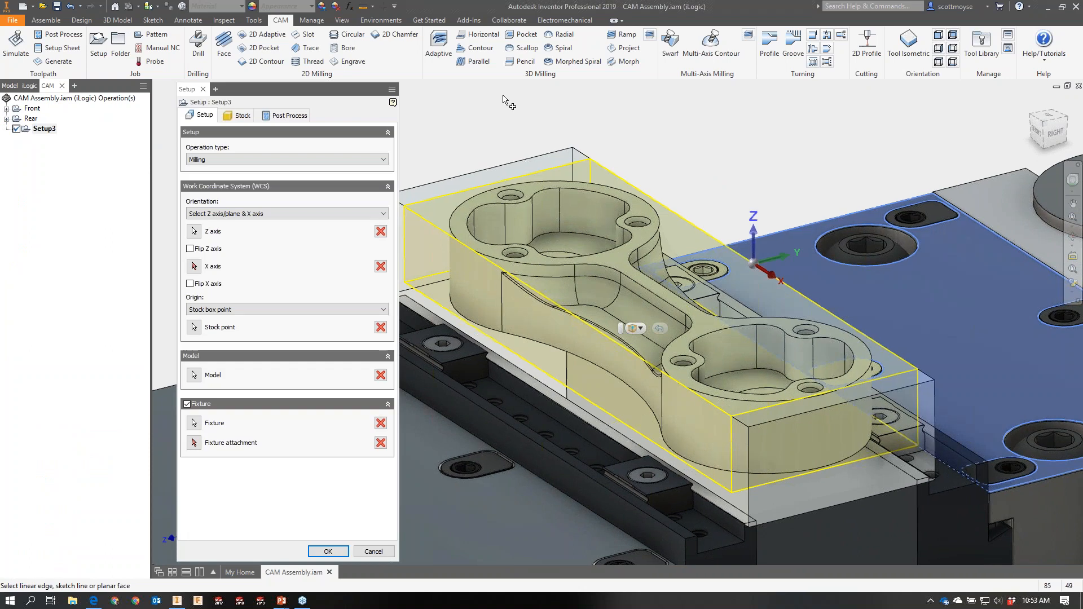
click(246, 119)
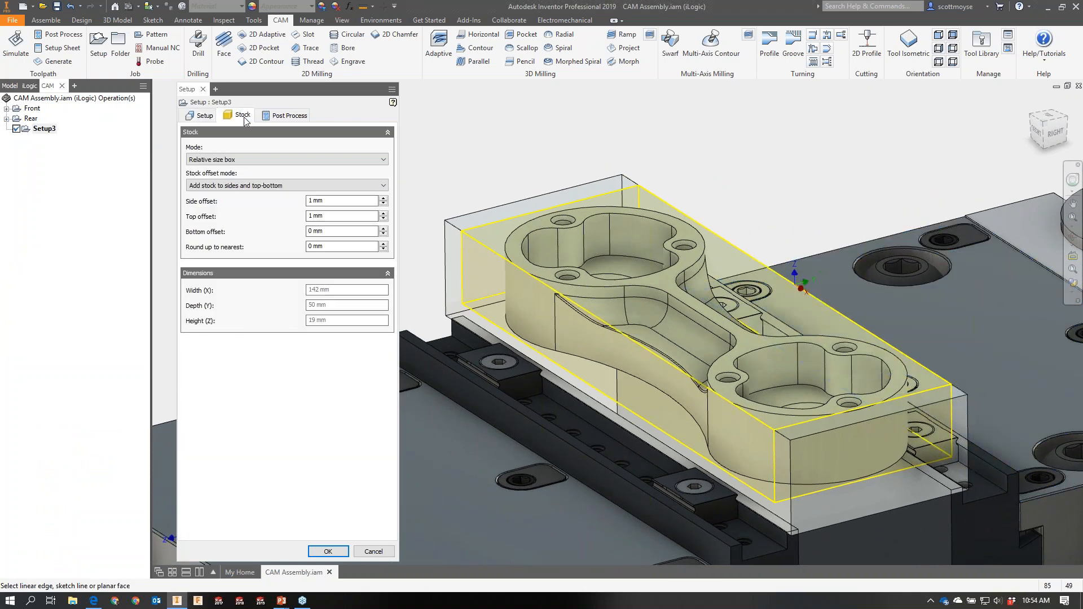
click(238, 159)
click(244, 215)
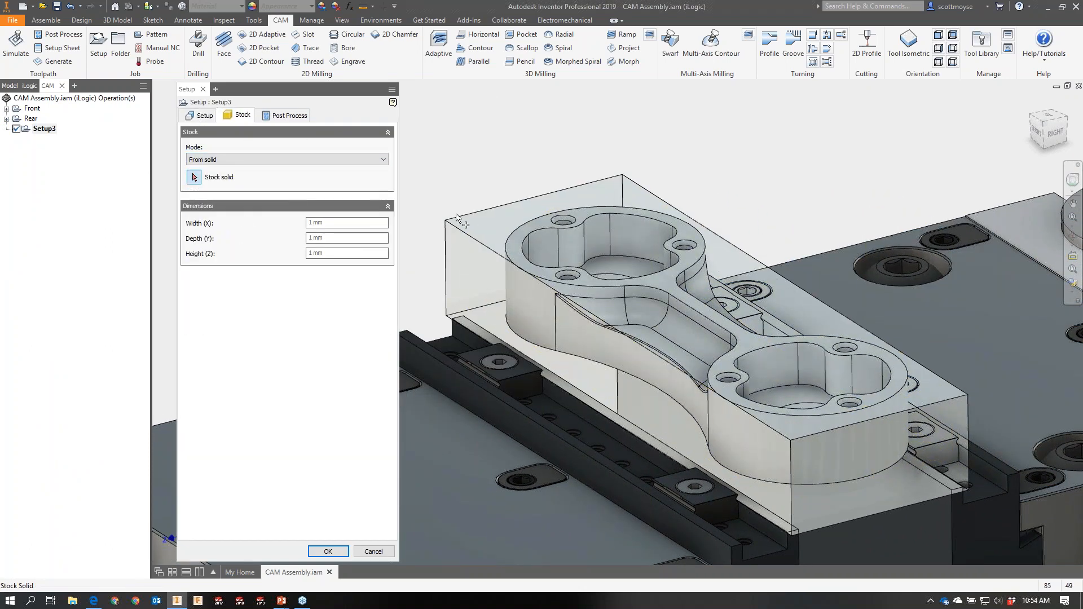
click(461, 232)
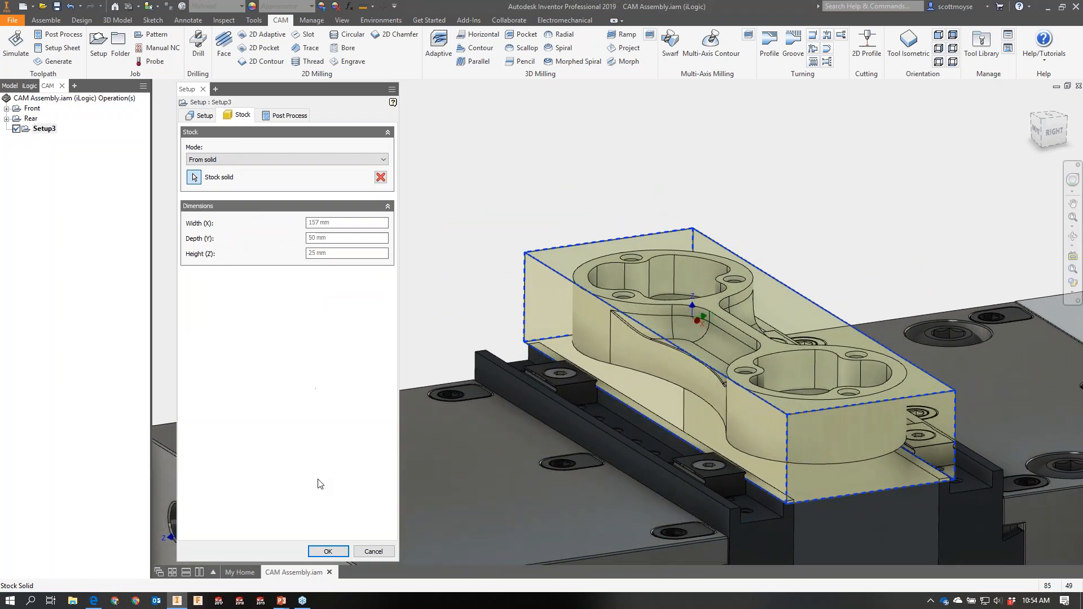
click(326, 552)
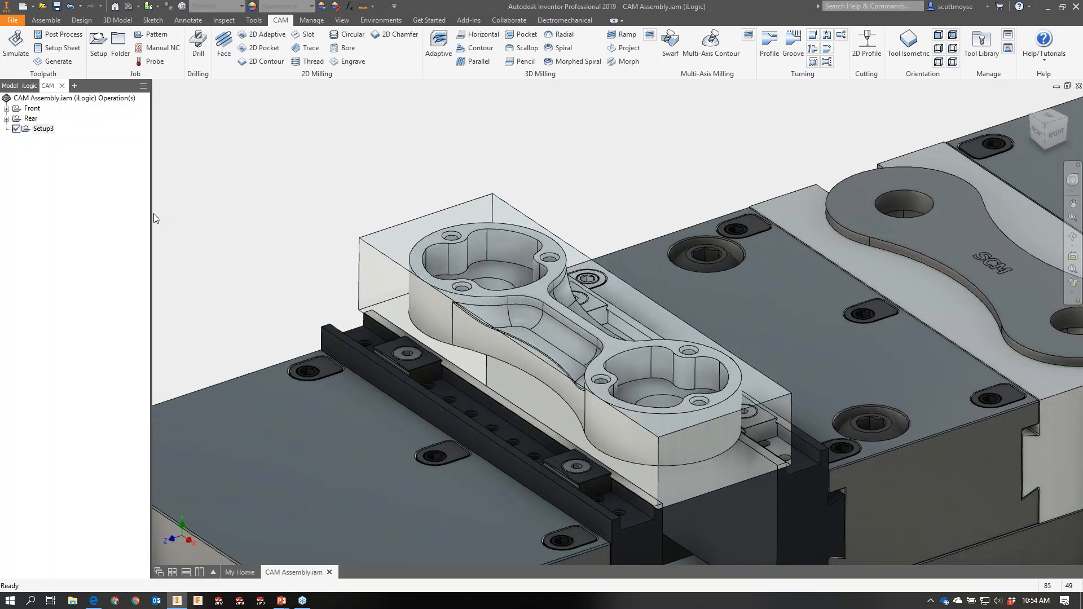
Switch to the Intro to Inventor HSM PowerPoint slide show at the "Creating your first Tool" slide.
key(alt+Tab)
key(alt+Tab)
key(alt+Tab)
key(alt+Tab)
key(alt+Tab)
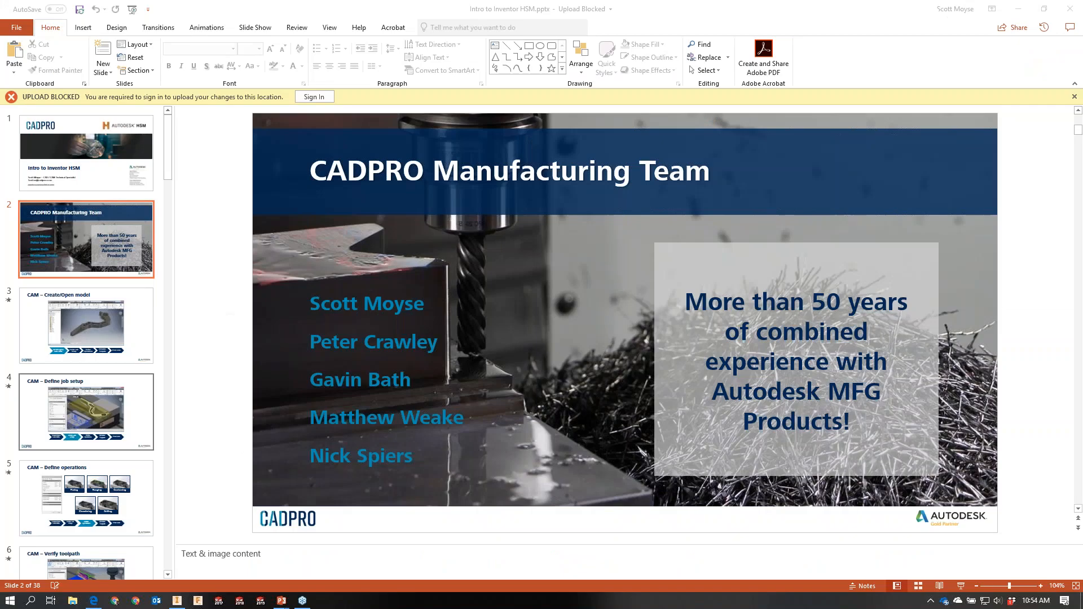
key(alt+Tab)
key(alt+Tab)
key(alt+Tab)
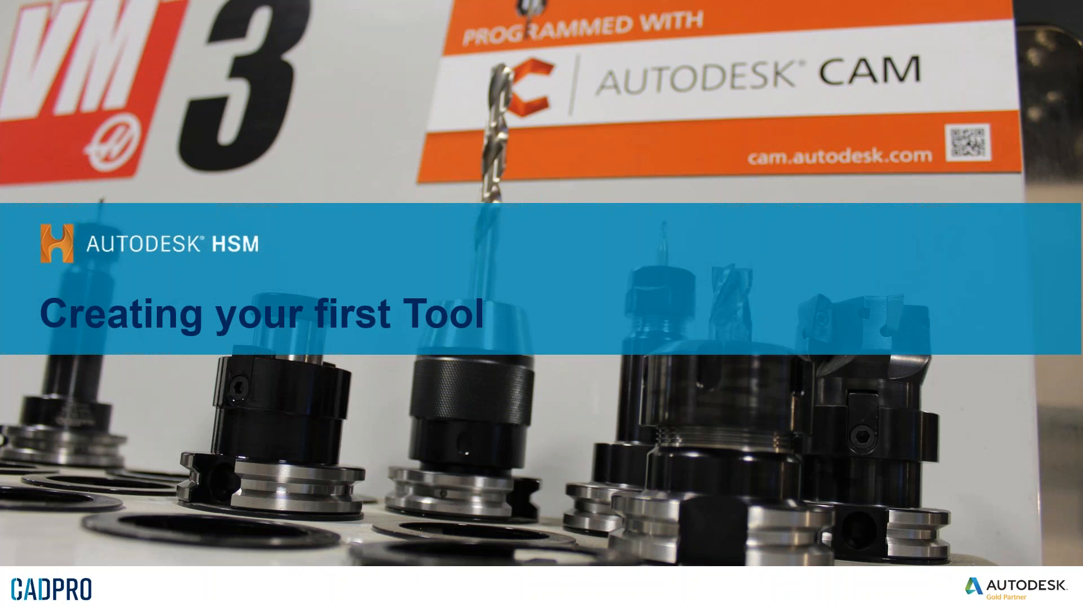
Switch back to the CAM assembly in Inventor, open the Tool Library and enlarge its window.
key(Right)
key(alt+Tab)
key(alt+Tab)
key(alt+Tab)
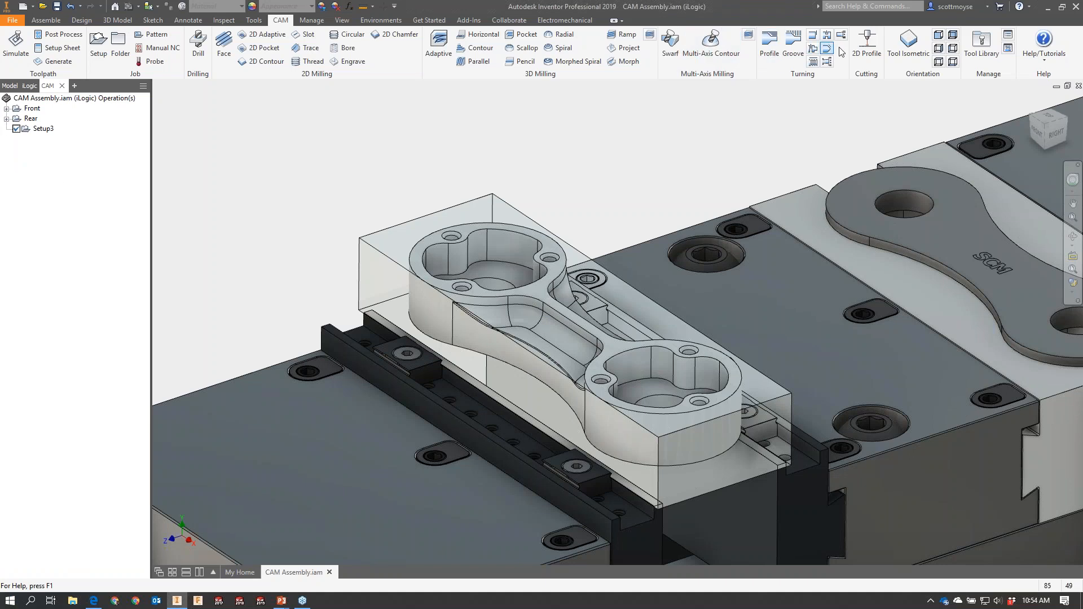
click(982, 44)
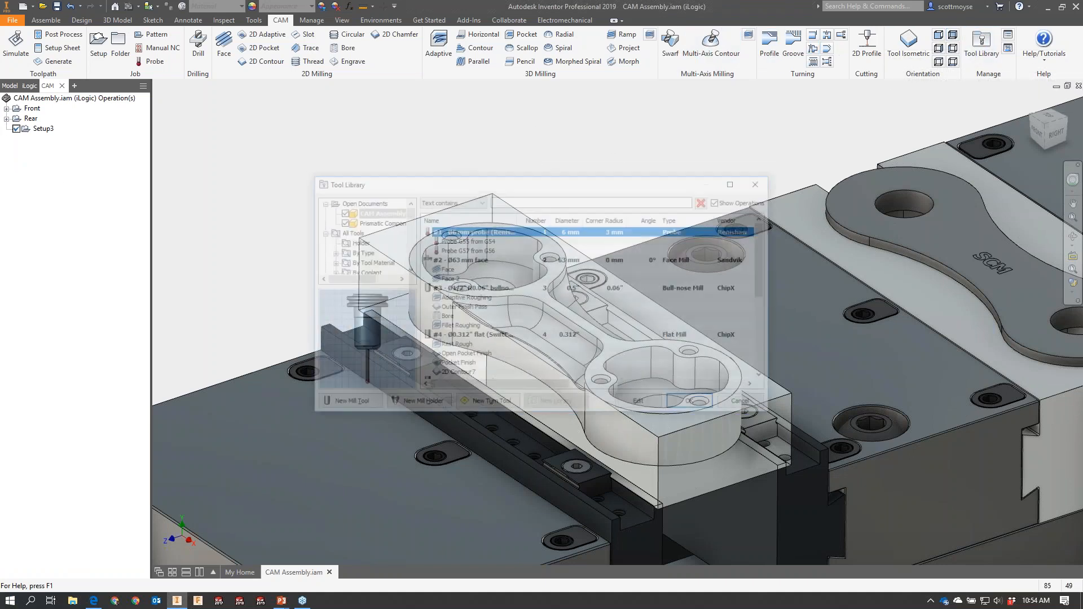
drag(440, 184, 212, 78)
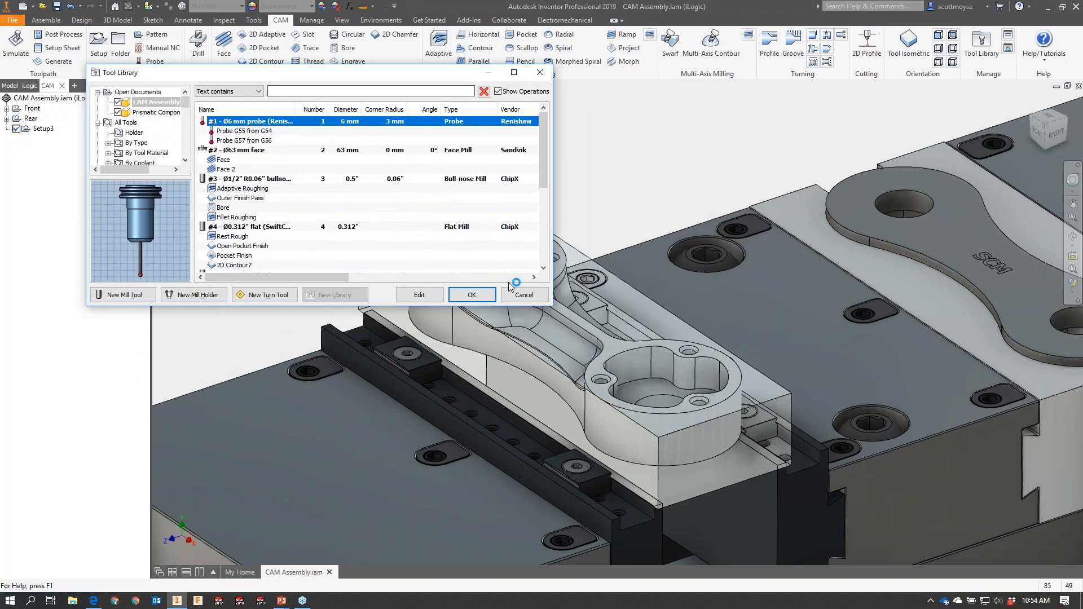
drag(551, 305, 973, 523)
Examine the tools listed under Prismatic Component, CAM Assembly, My Libraries and Sample Libraries.
click(97, 184)
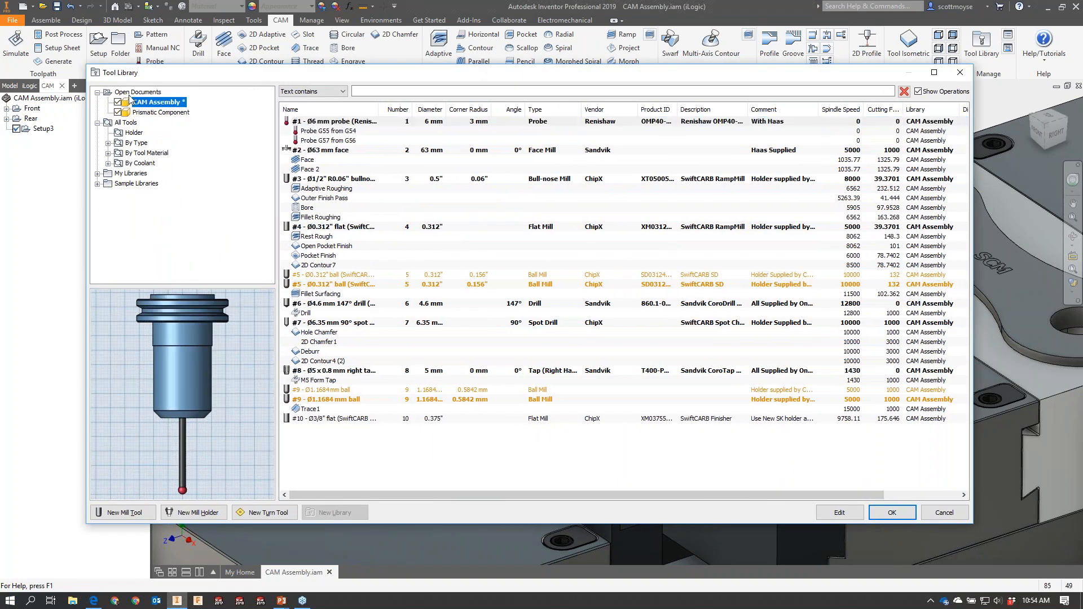
click(161, 113)
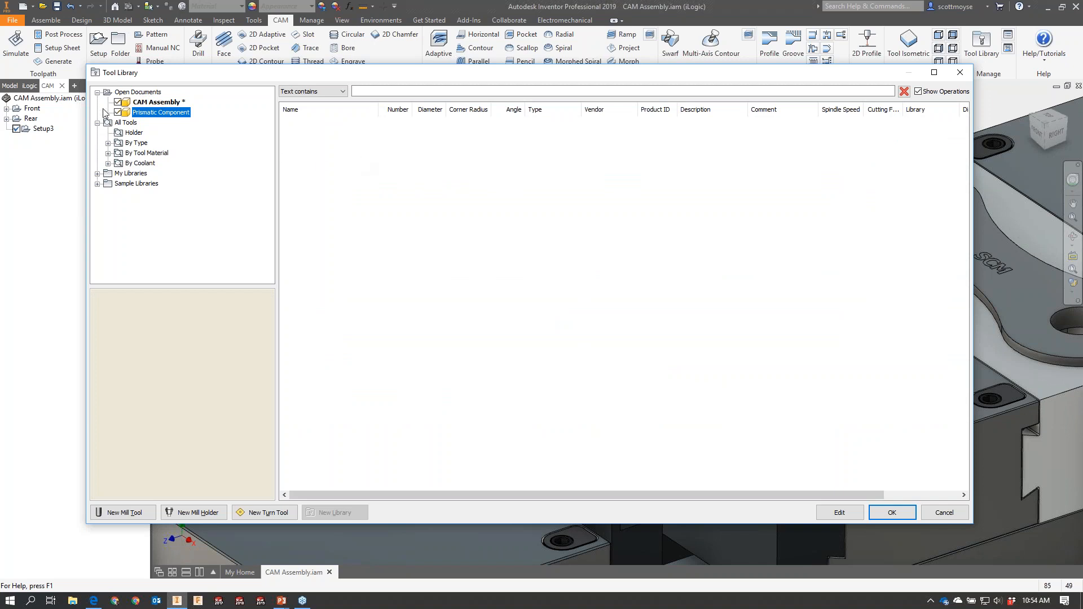
click(139, 103)
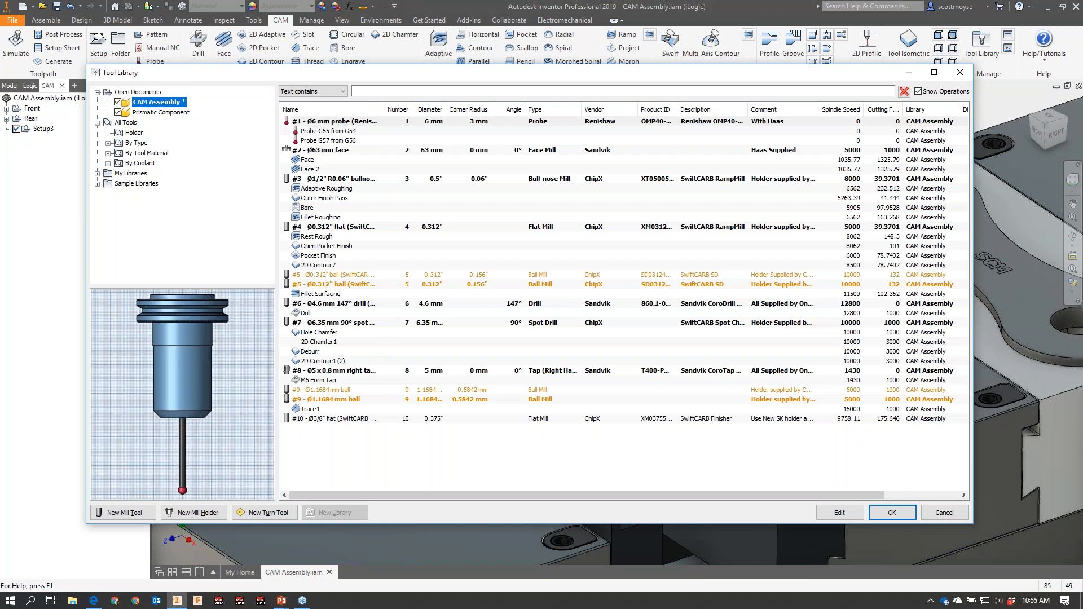
click(127, 174)
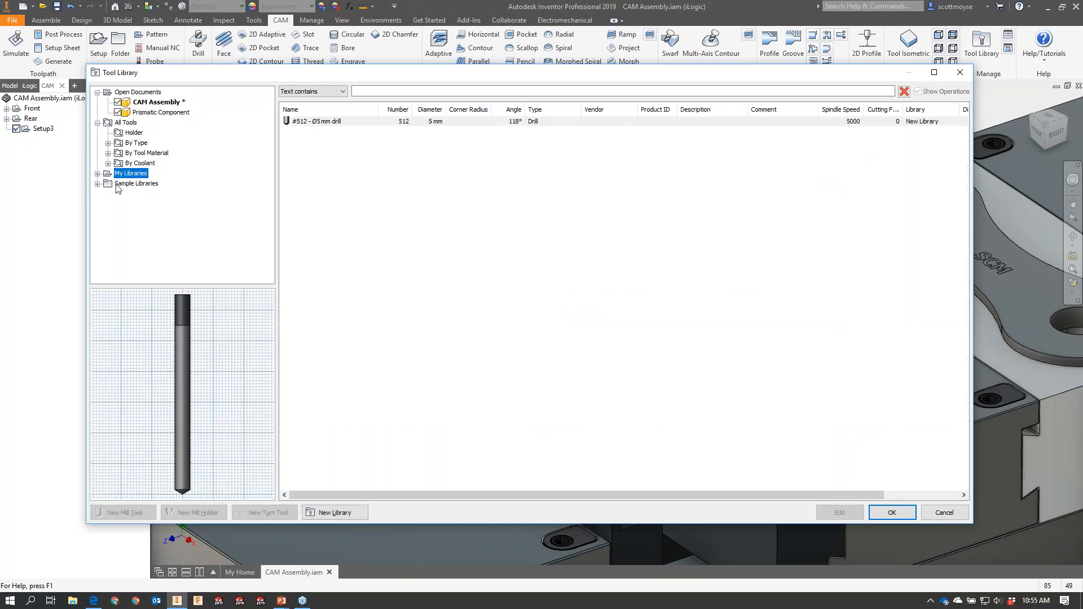
click(121, 184)
click(98, 183)
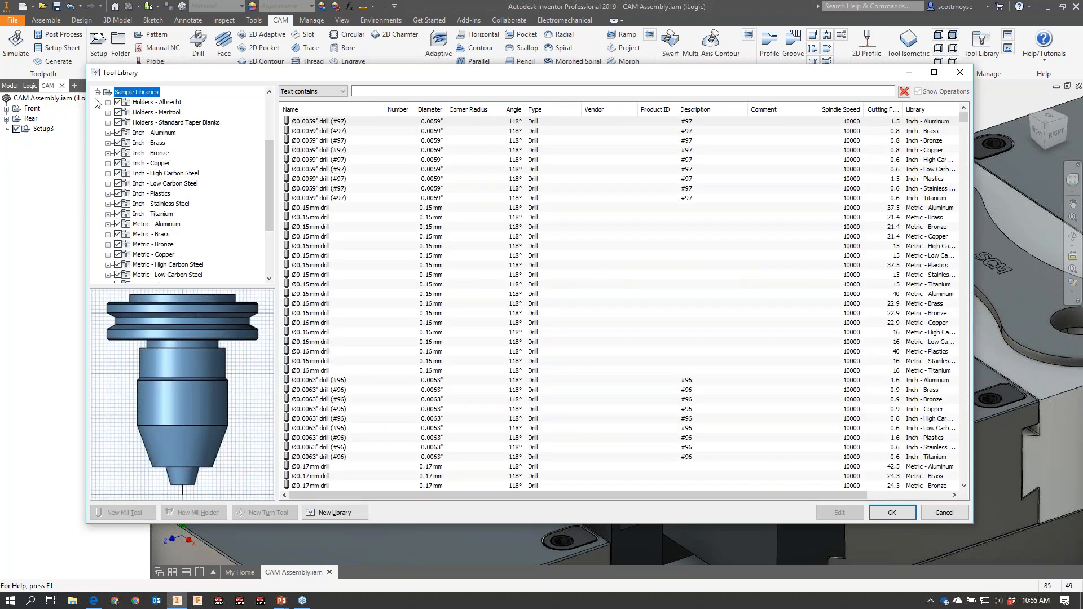
click(97, 92)
Expand My Libraries, check its library management options and view the tools stored in New Library.
click(128, 174)
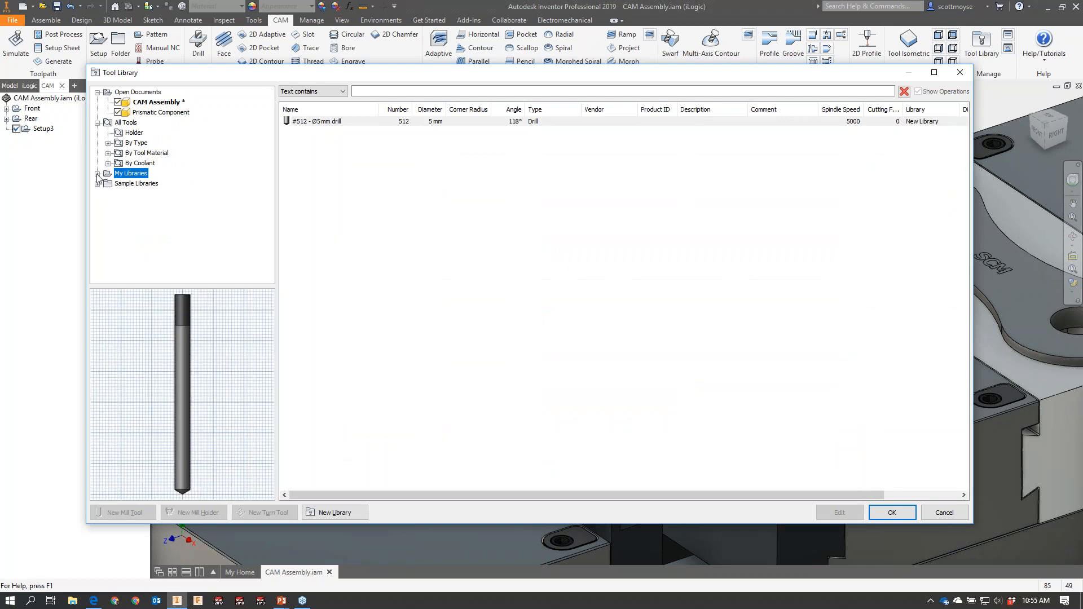
click(98, 175)
right_click(136, 174)
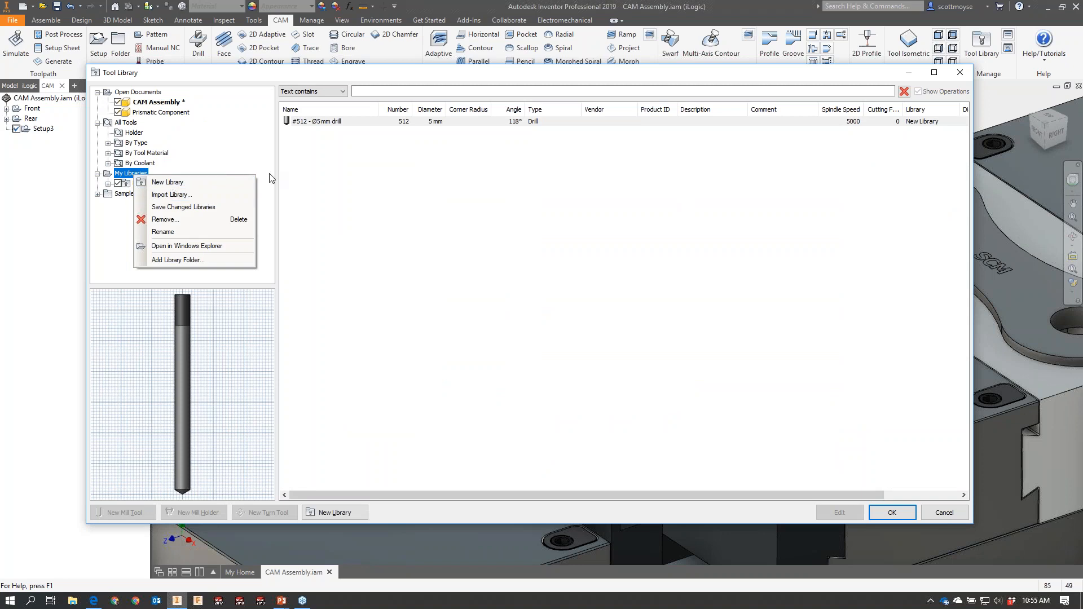
click(269, 178)
click(146, 185)
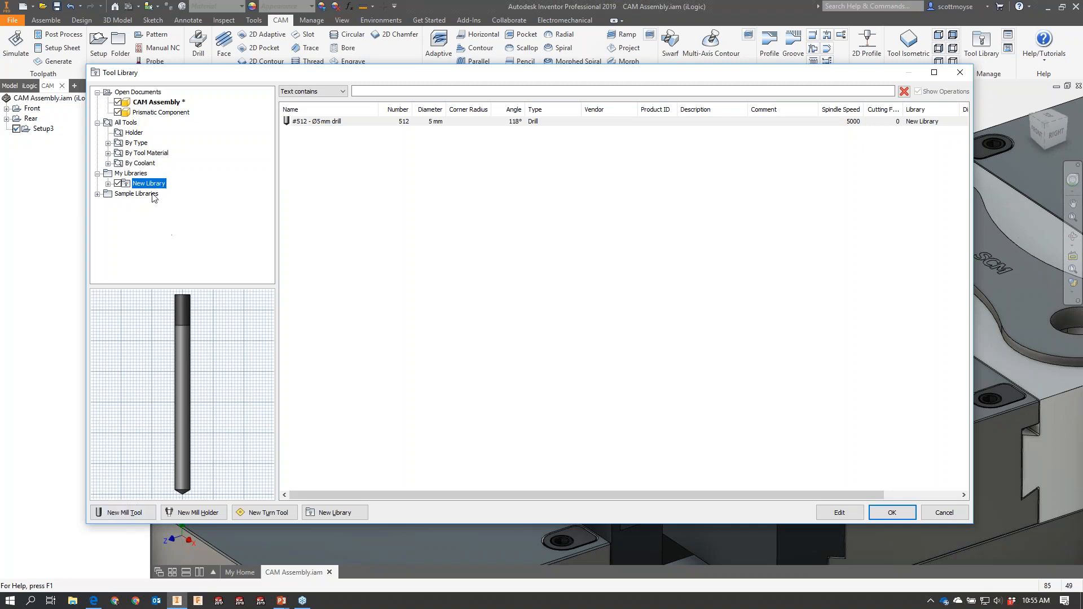
click(342, 179)
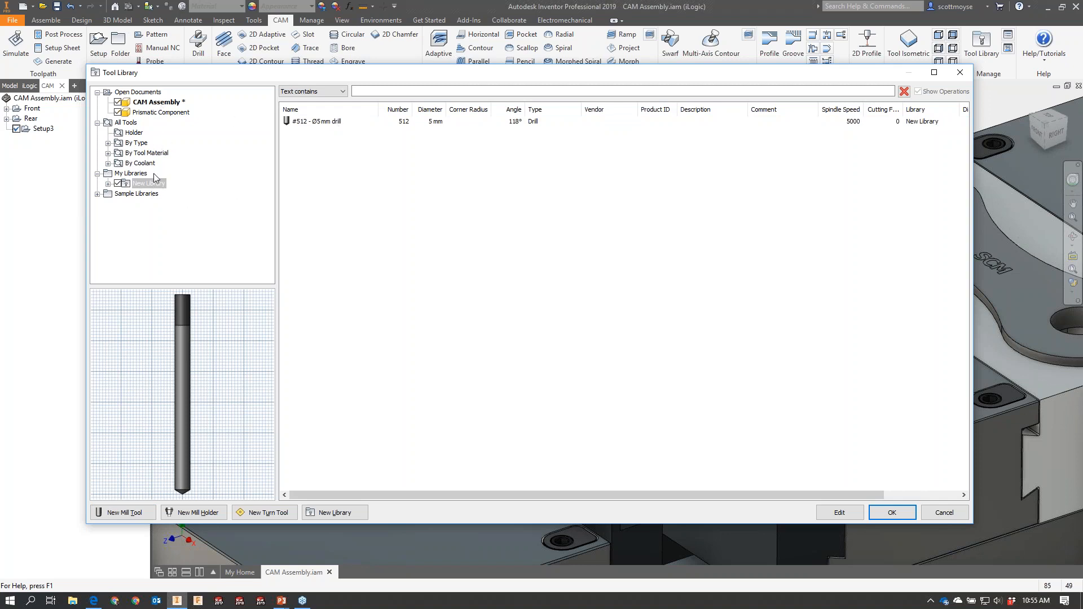
Review the CAM Assembly document's tools and reposition the Tool Library window.
click(165, 103)
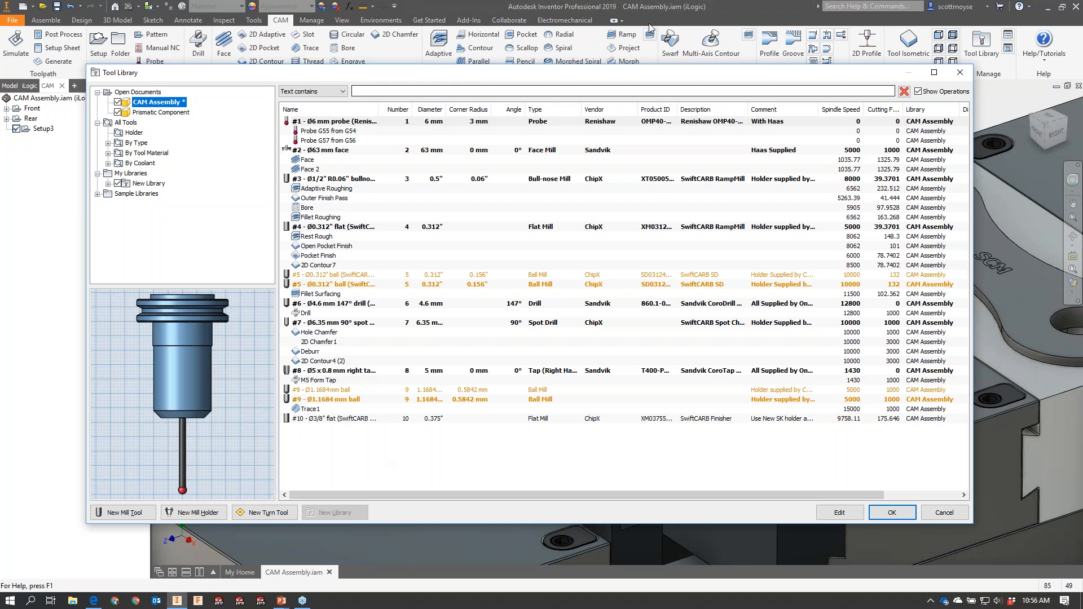
drag(663, 78, 712, 84)
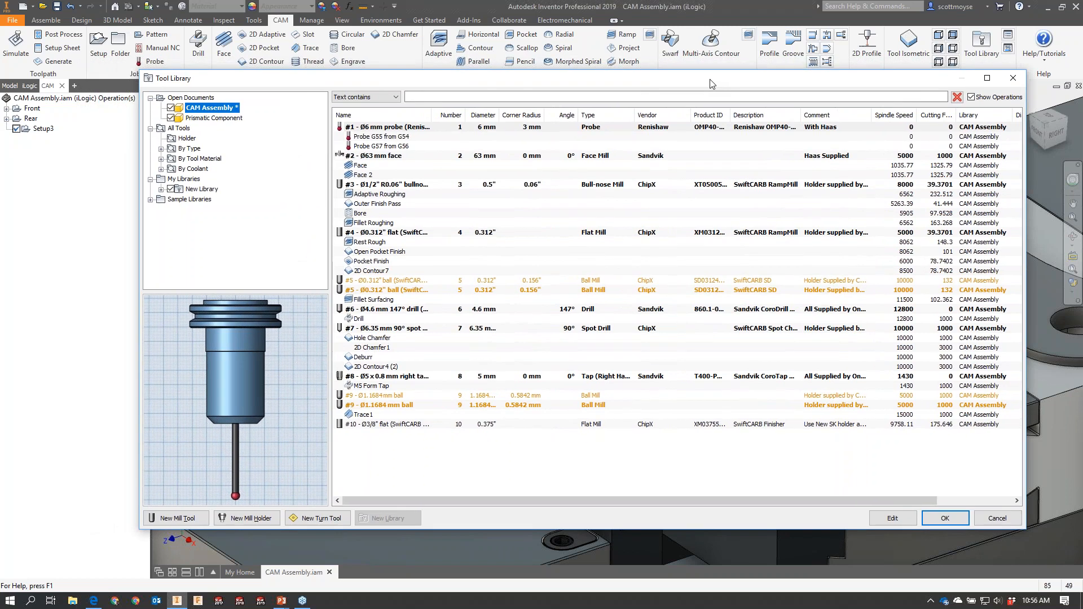
drag(712, 84, 677, 69)
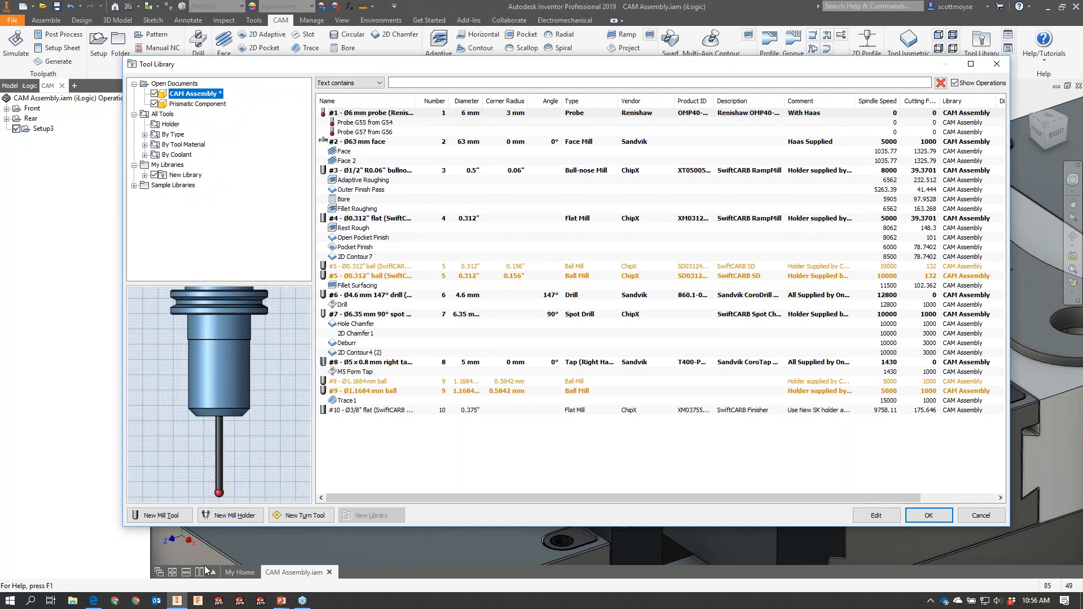
Create a new mill tool in New Library and set its cutter type to Bull-nose Mill.
click(182, 175)
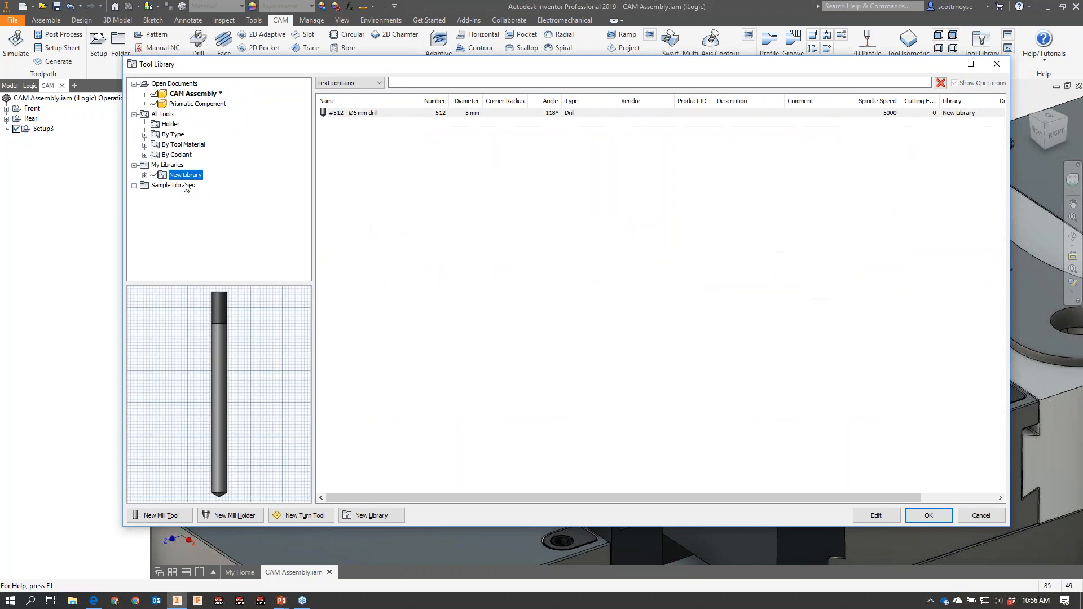
click(167, 516)
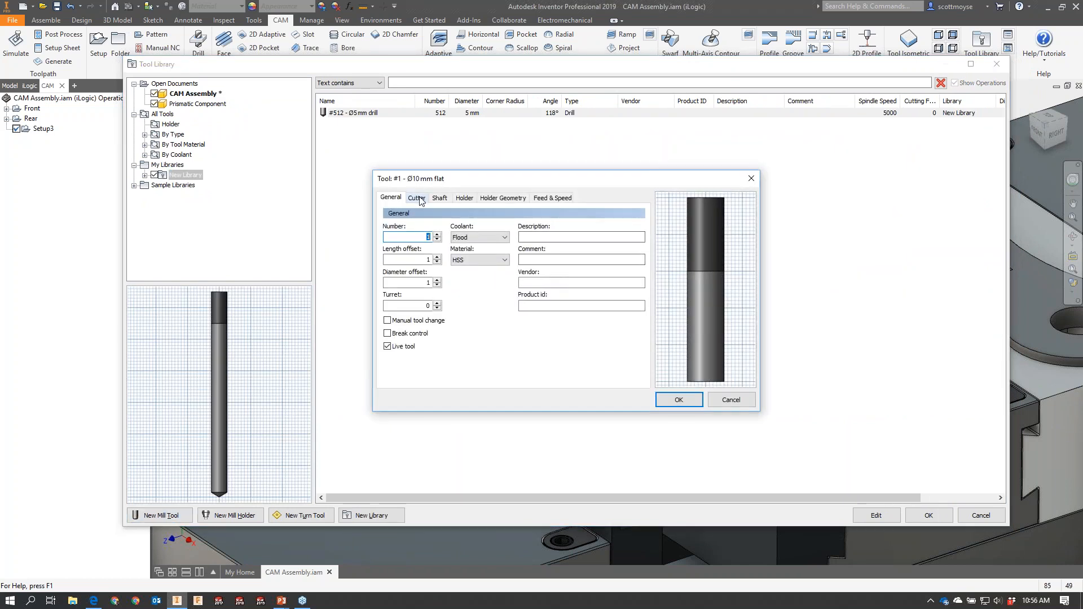
click(420, 198)
click(412, 225)
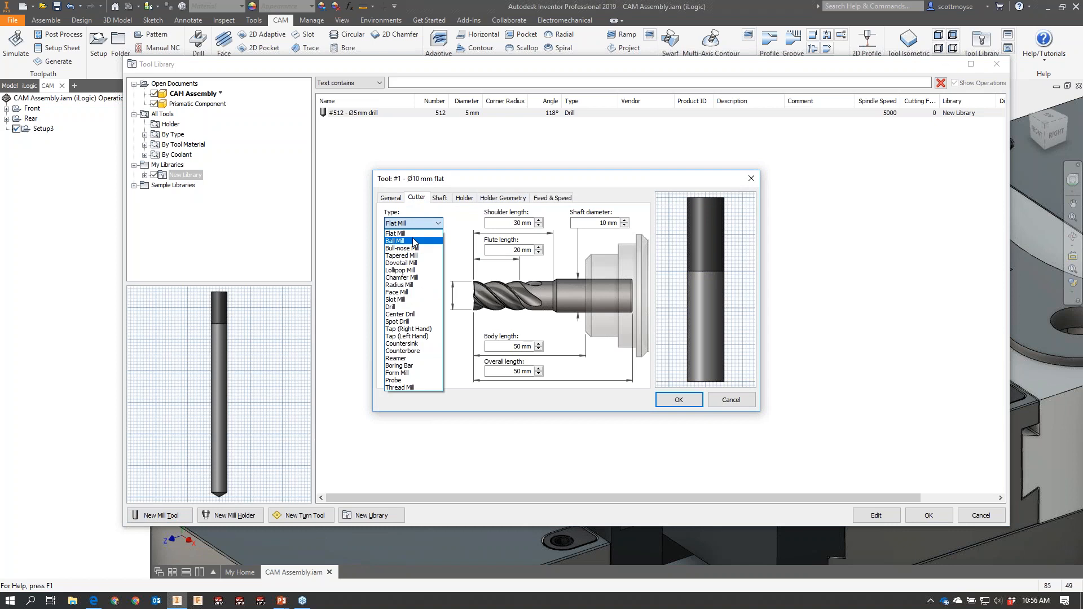
click(415, 248)
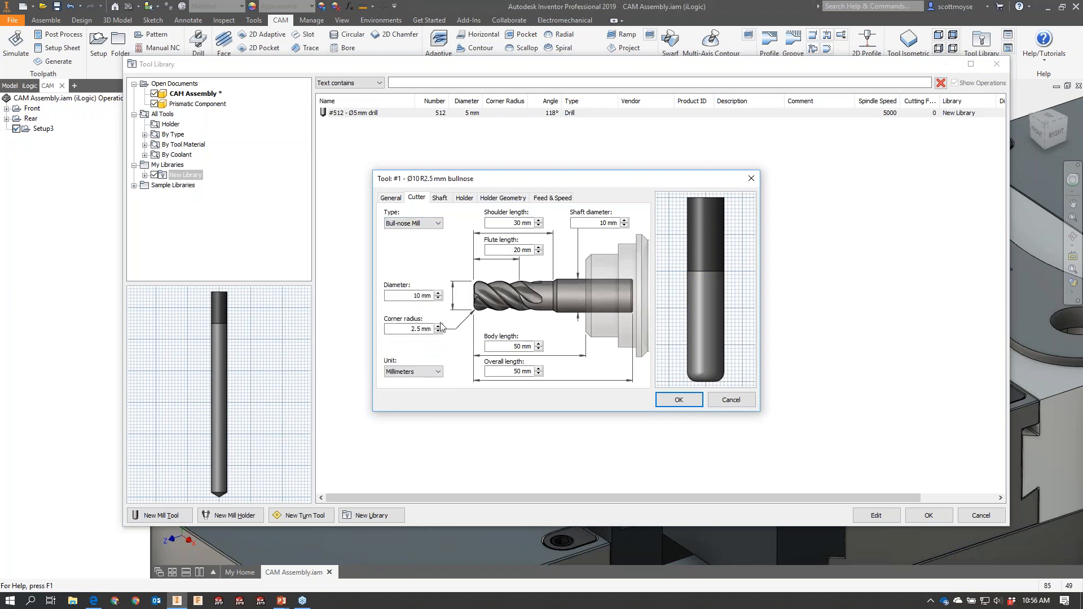
Set the bull-nose cutter's diameter to 12 mm and its corner radius to 1.5 mm.
double_click(418, 296)
text(12)
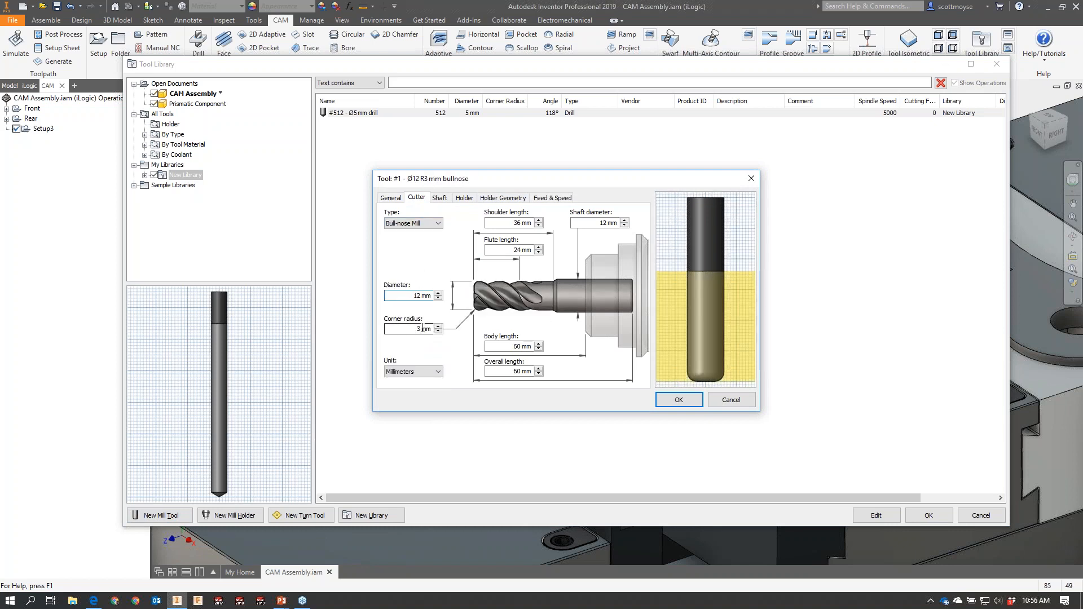
double_click(419, 329)
text(1.5)
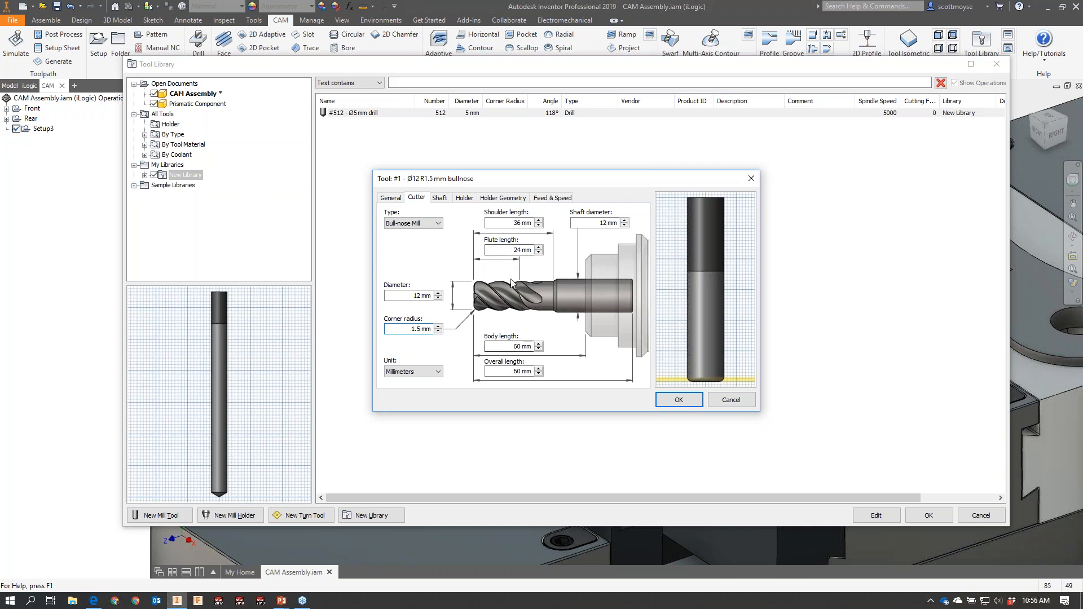
Set the tool's number to 5 and turn on manual tool change.
click(391, 198)
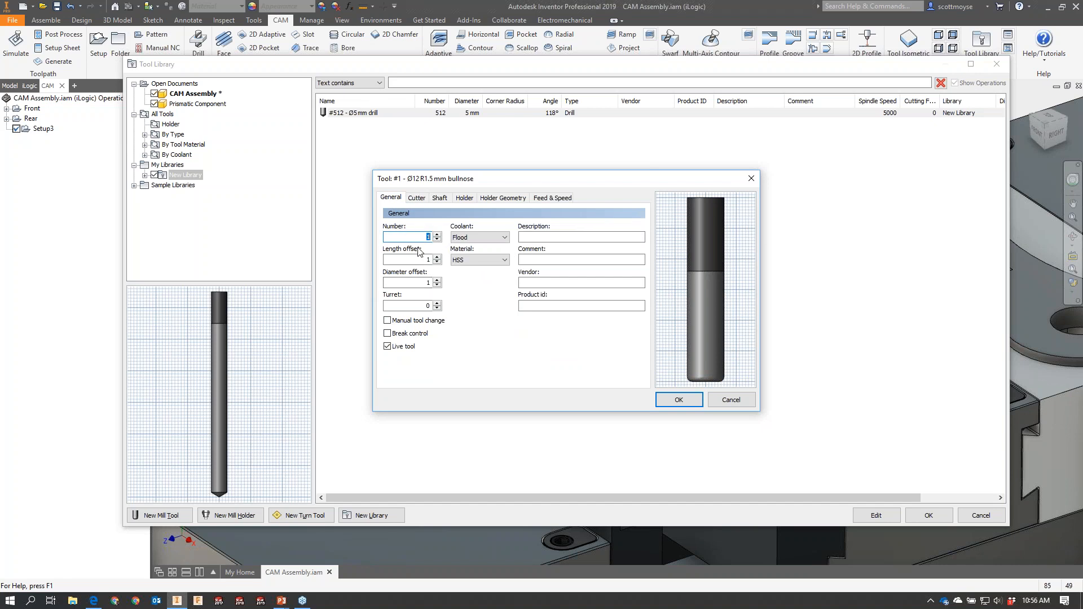
text(5)
click(387, 320)
Review the tool's shaft settings, and assign it the CAT40-FMA.750-2.0M holder from the Holders - Maritool library.
click(420, 198)
click(442, 198)
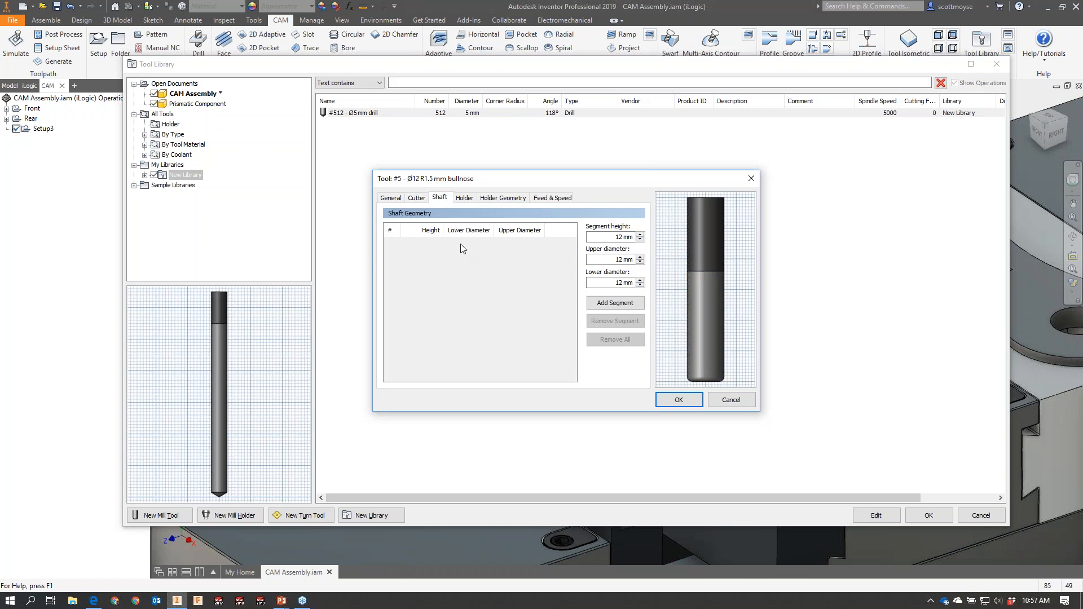
click(470, 199)
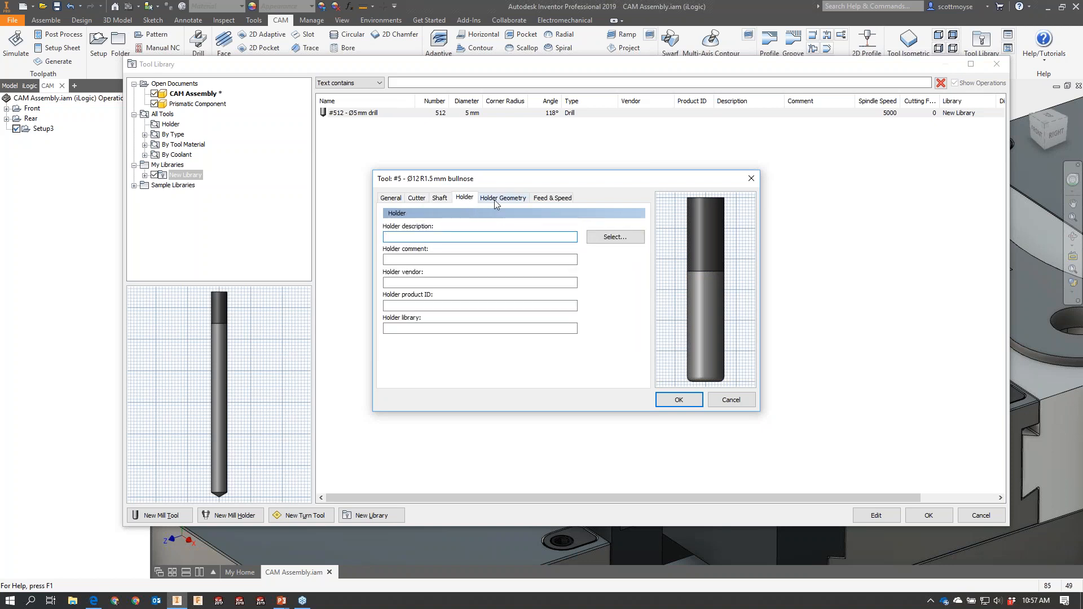
click(616, 240)
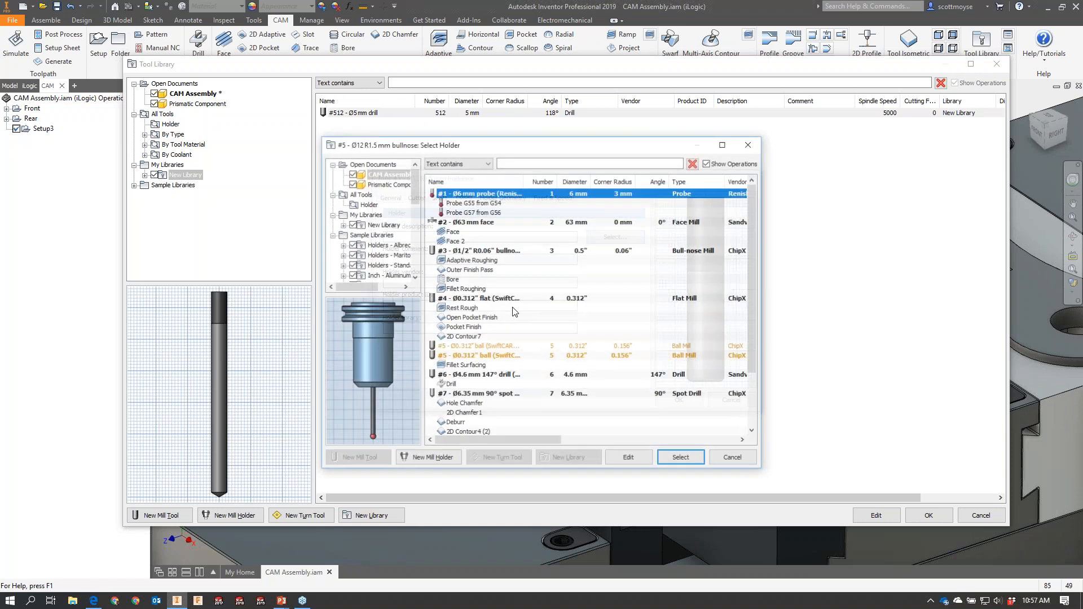
scroll(379, 236, down, 8)
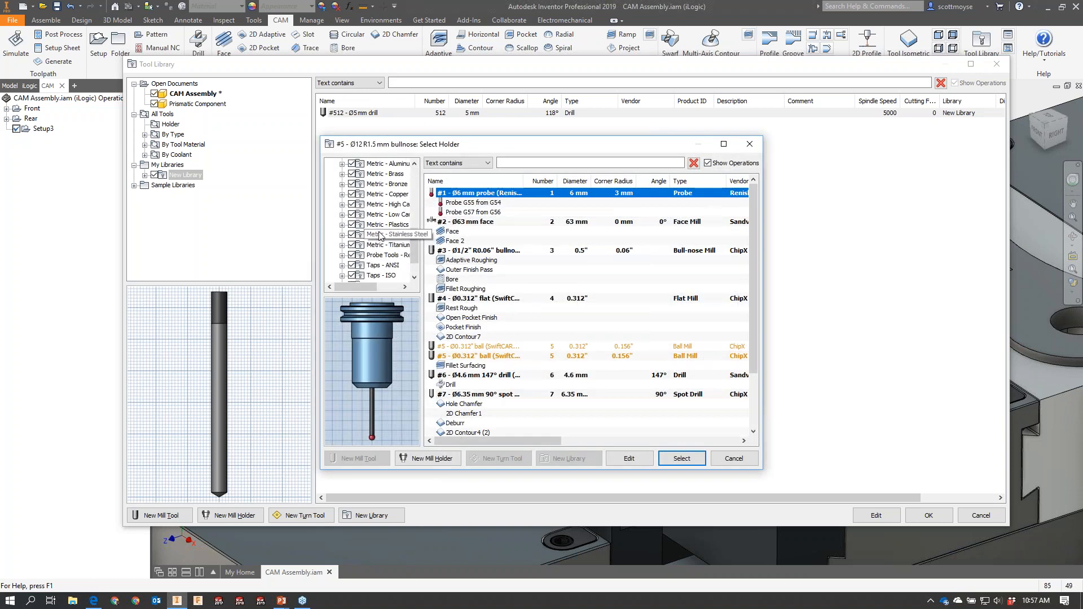
scroll(383, 225, up, 5)
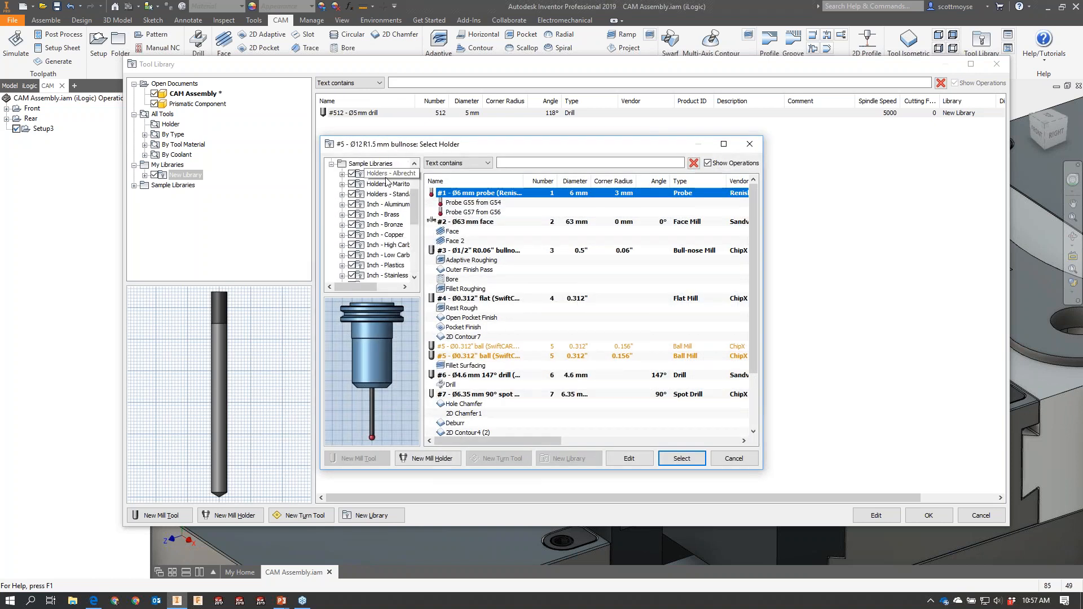
click(388, 184)
click(472, 242)
click(692, 459)
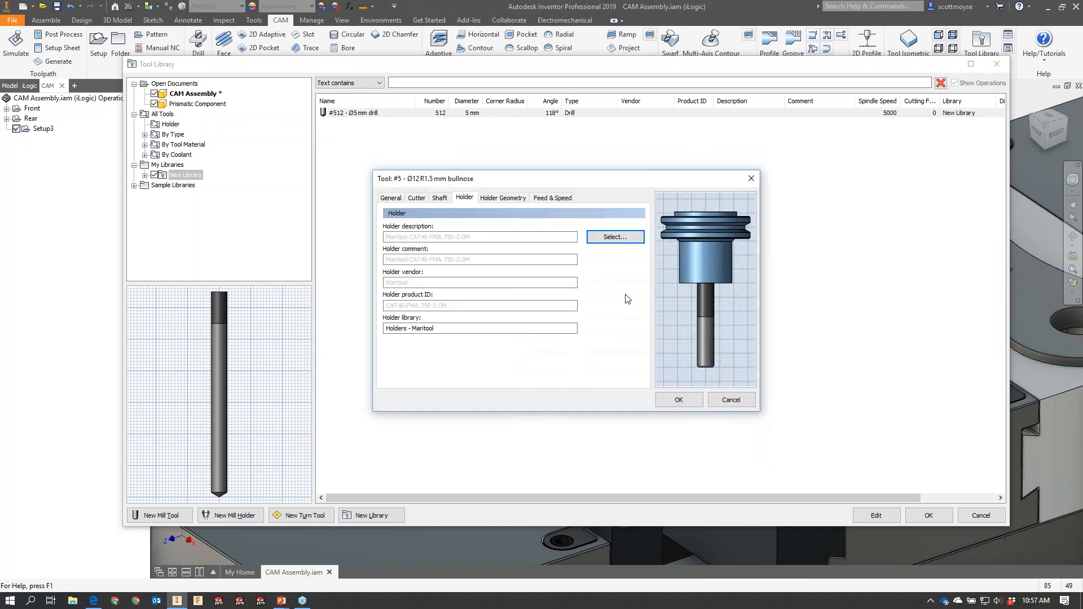
Set the tool's spindle speed to 12000 rpm and its cutting feedrate to 6000 mm/min.
click(517, 204)
click(551, 200)
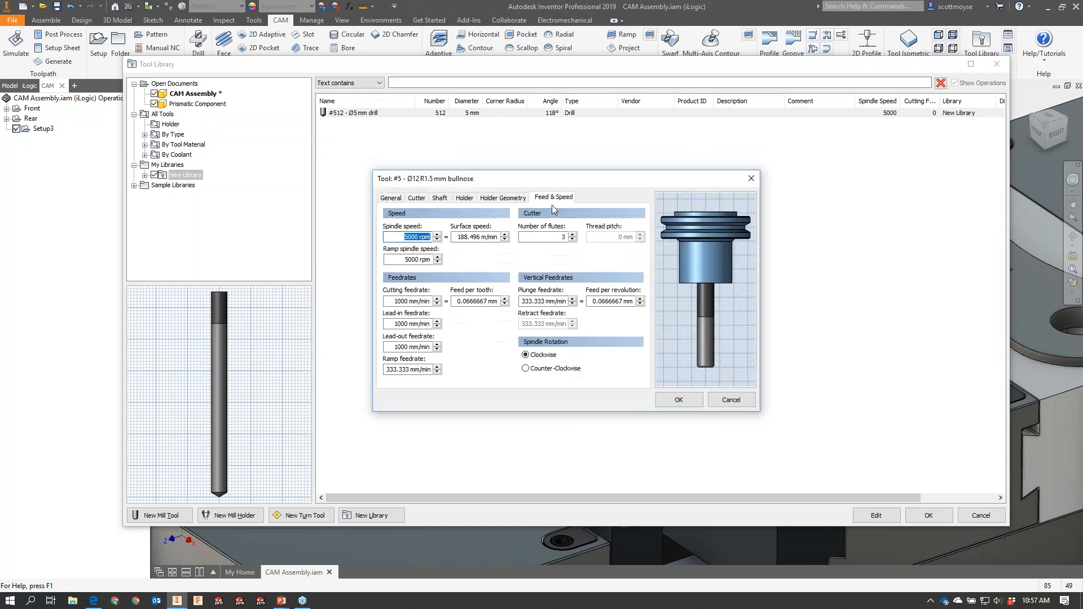
text(12000)
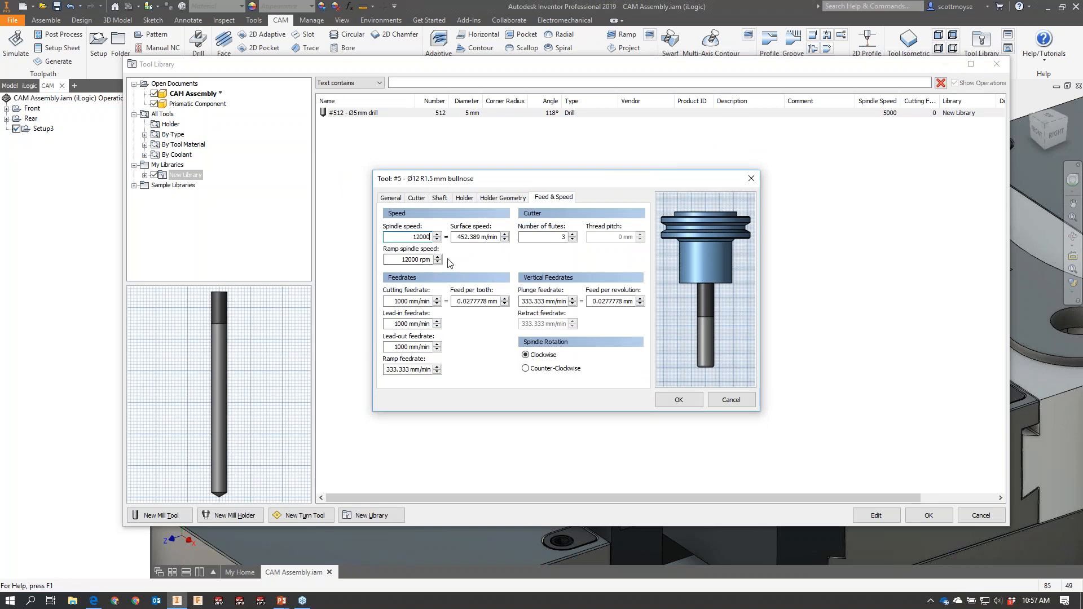
click(396, 301)
key(BackSpace)
text(6)
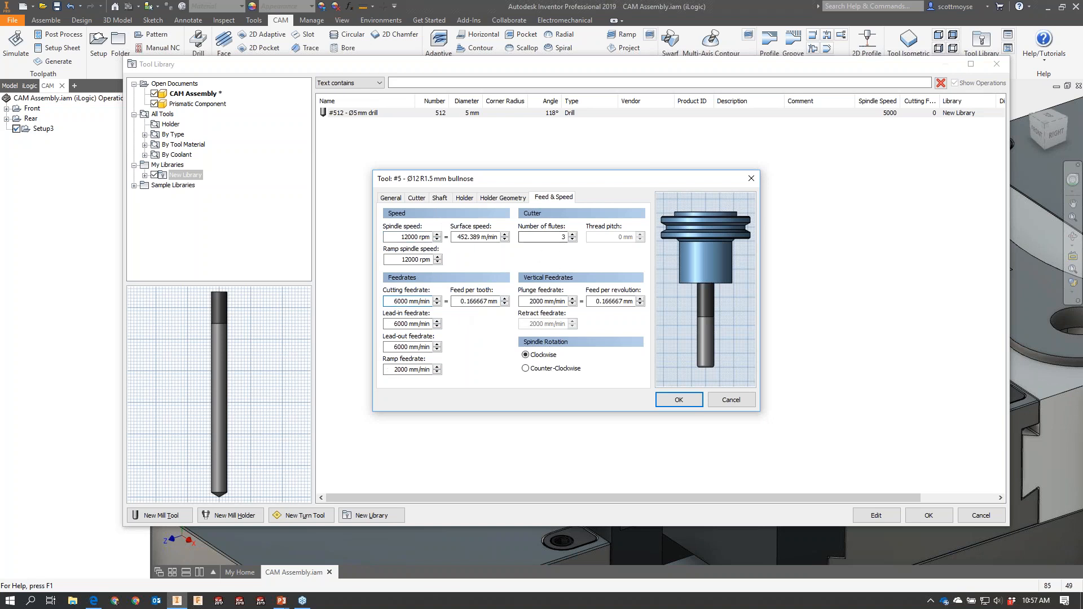
Accept the new bull-nose tool into New Library, acknowledge the library change notice and close the Tool Library.
click(417, 198)
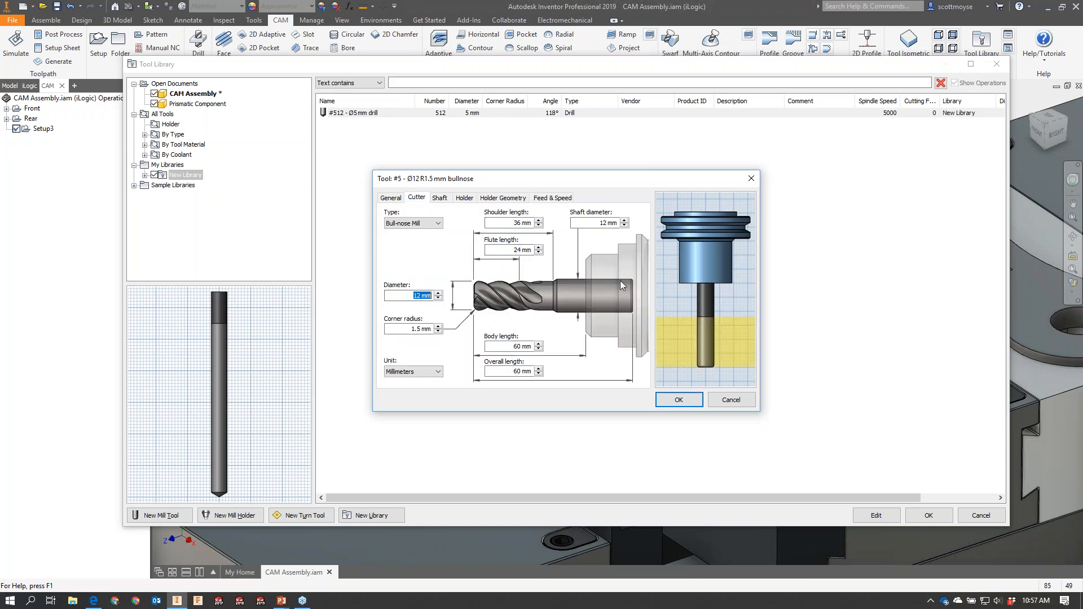
click(679, 400)
click(792, 297)
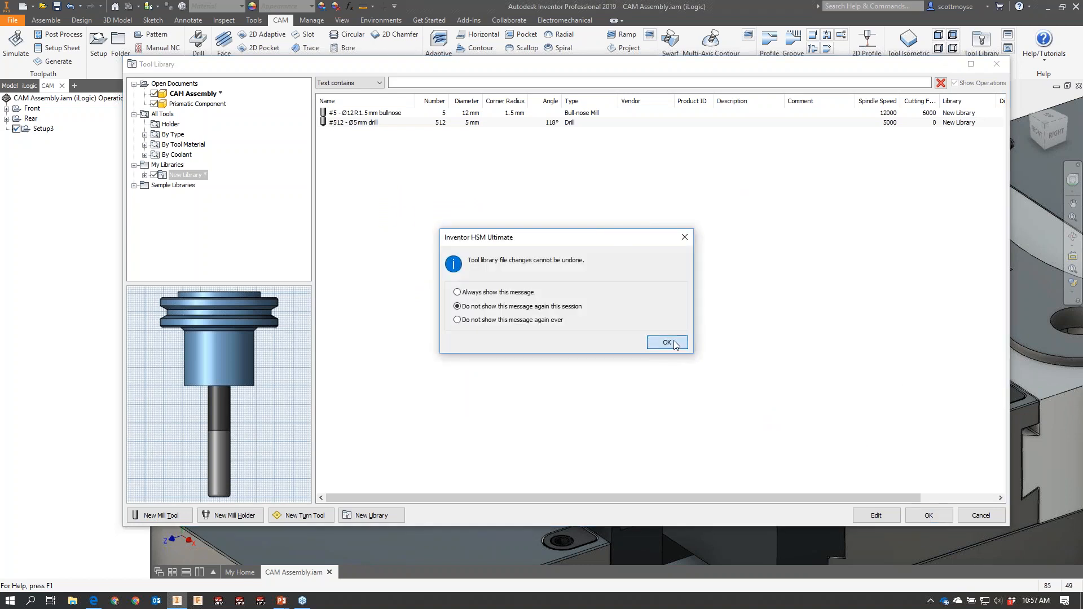
click(668, 343)
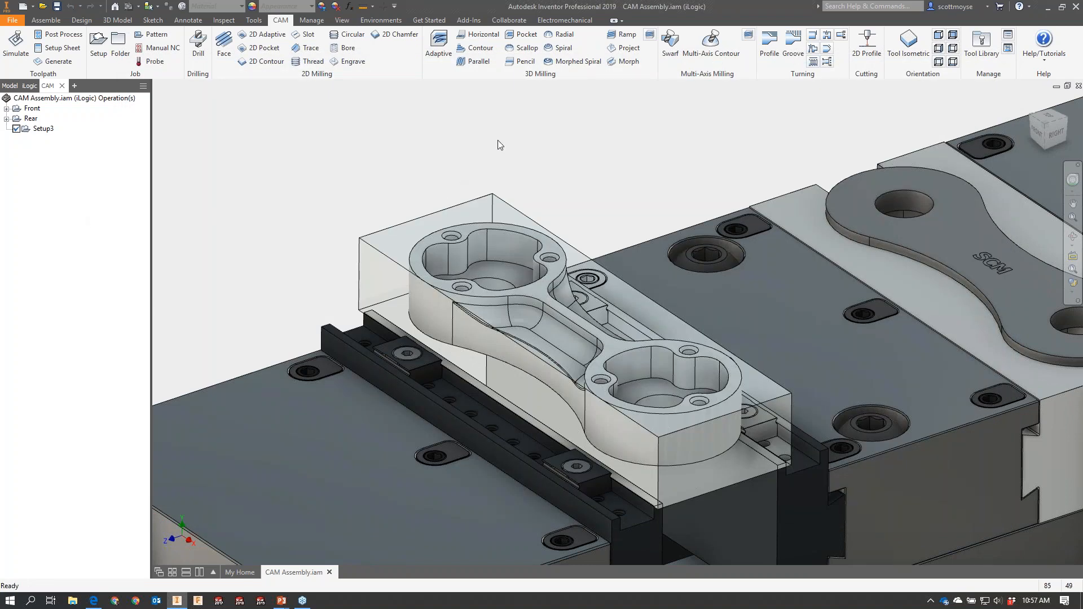
Create a Face operation in Setup3 using the #2 Ø63 mm face mill from the CAM Assembly tools.
click(227, 62)
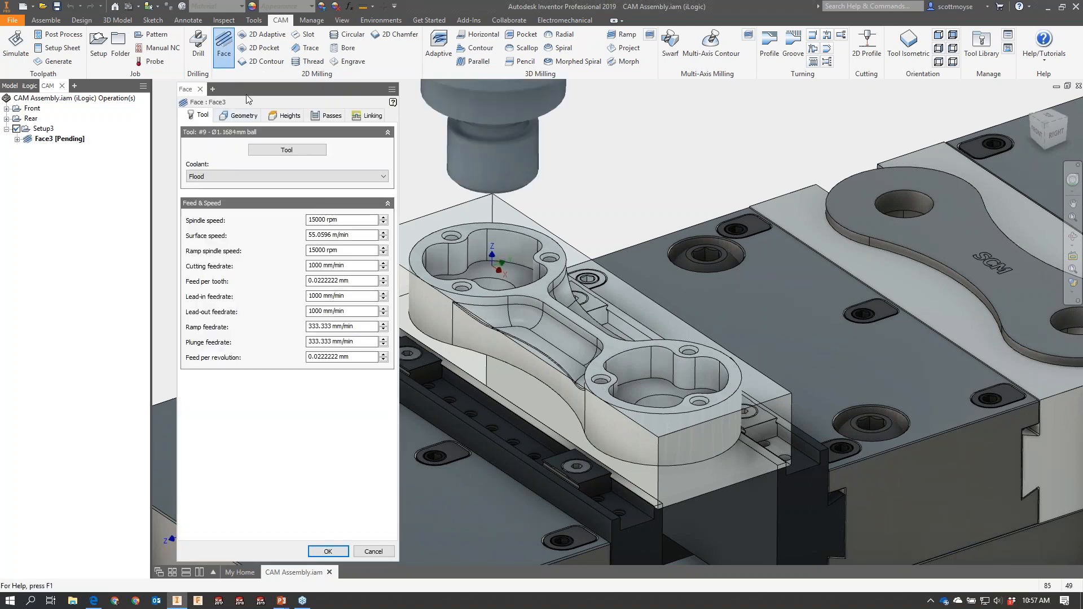
click(284, 151)
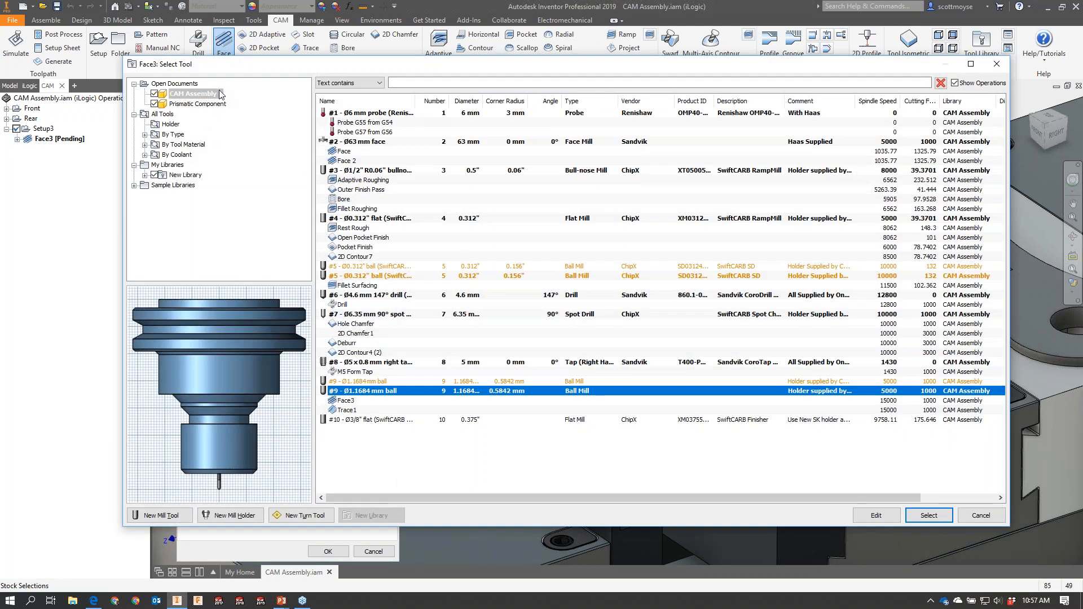
click(179, 94)
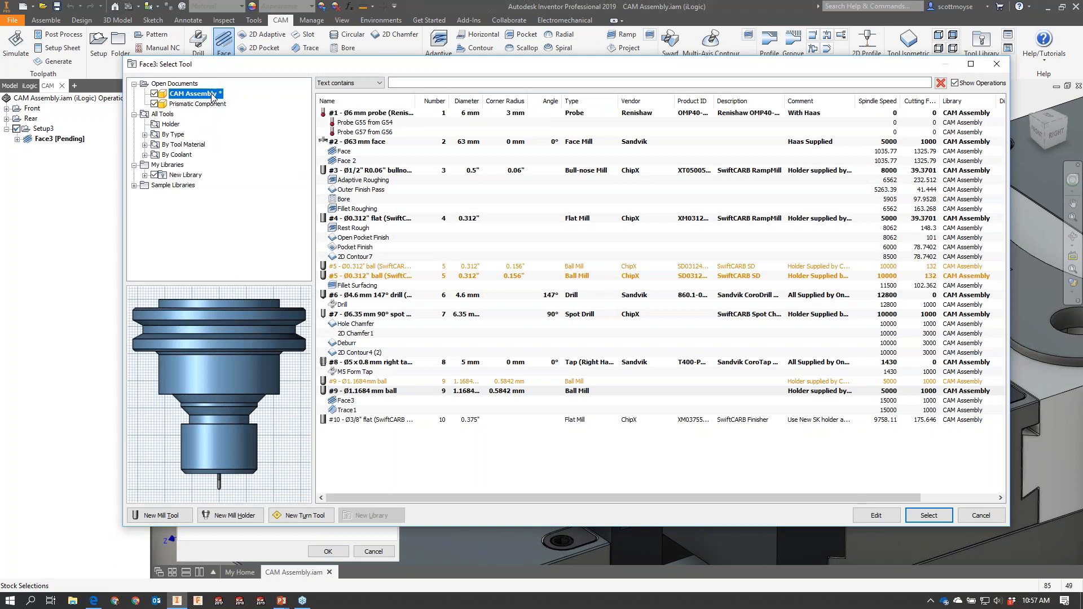
click(363, 142)
click(940, 517)
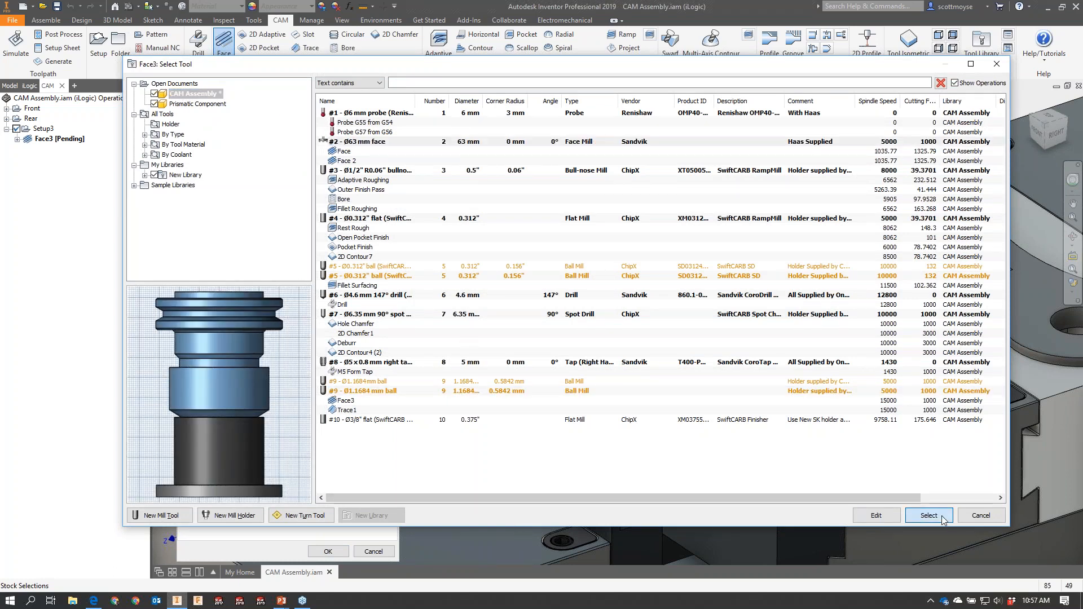
click(328, 552)
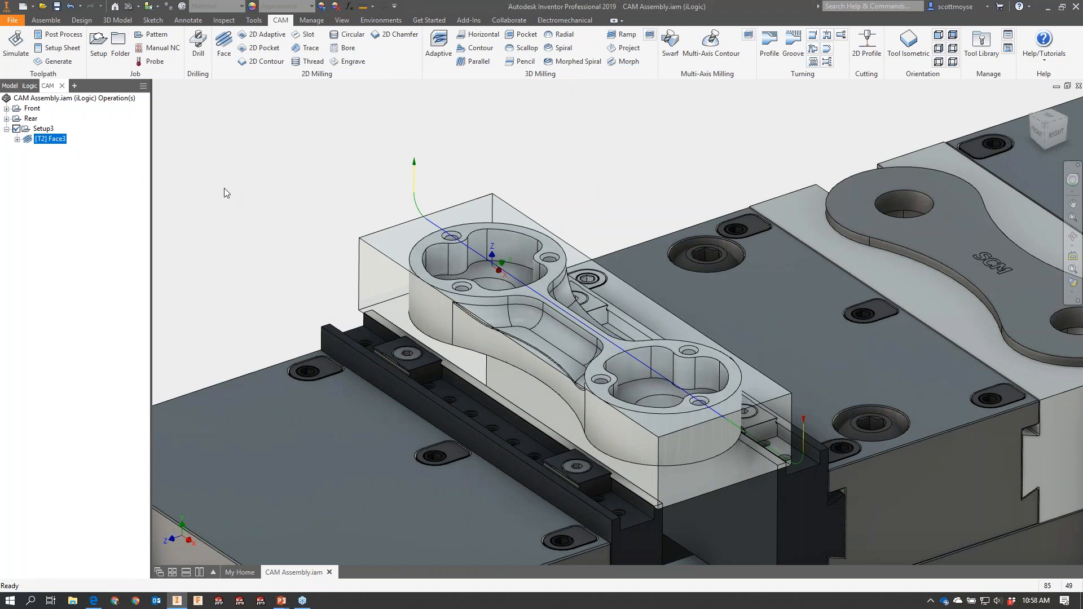
Reopen the Face operation for editing and review its tool, stock contour and height settings.
right_click(47, 142)
click(90, 148)
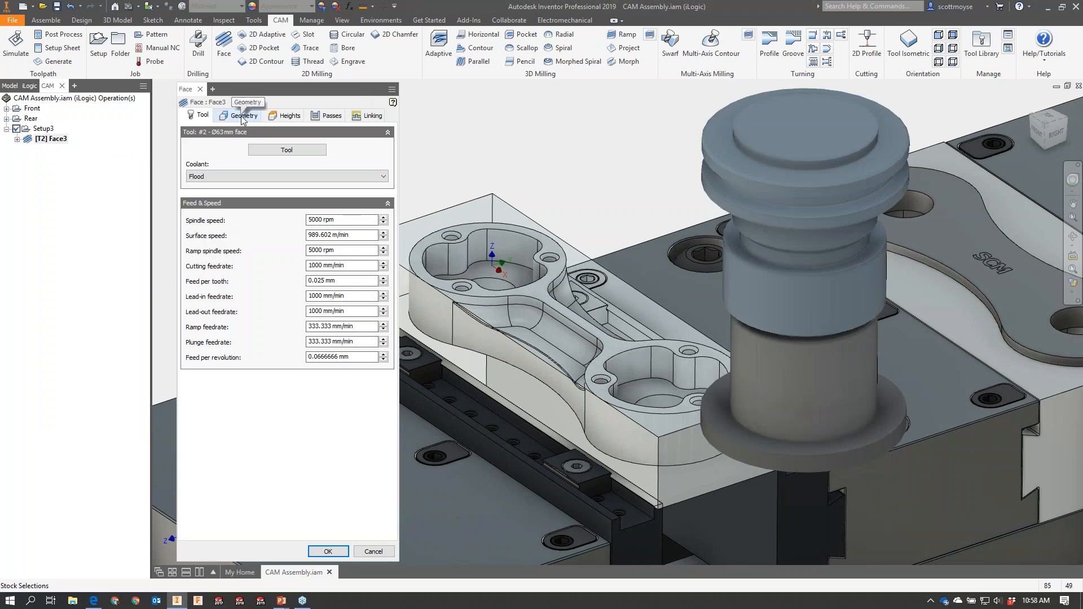
click(243, 117)
click(287, 115)
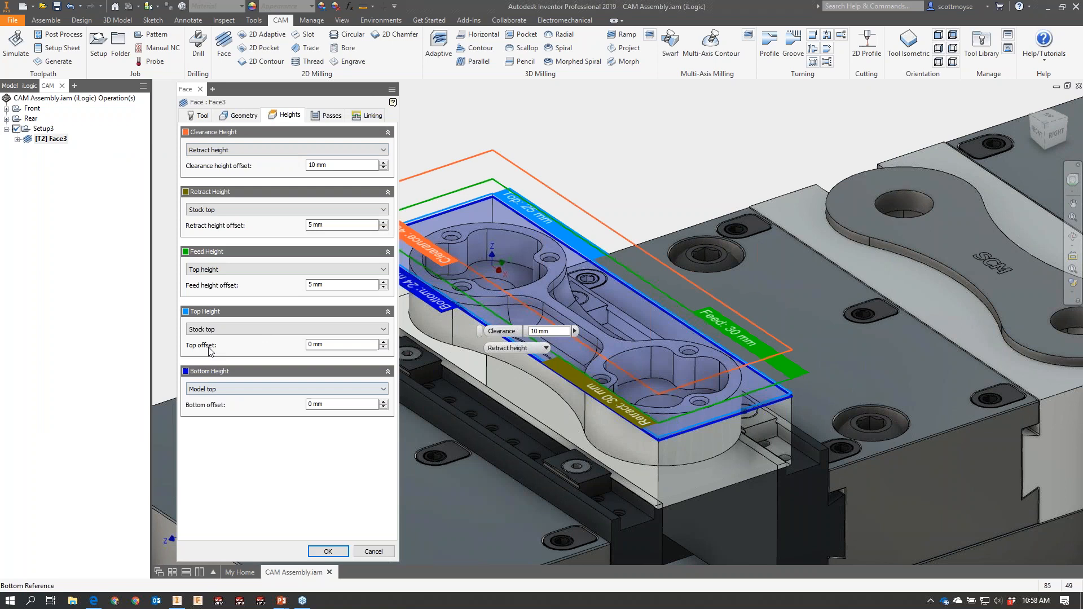
mouse_move(237, 387)
mouse_move(251, 331)
click(202, 116)
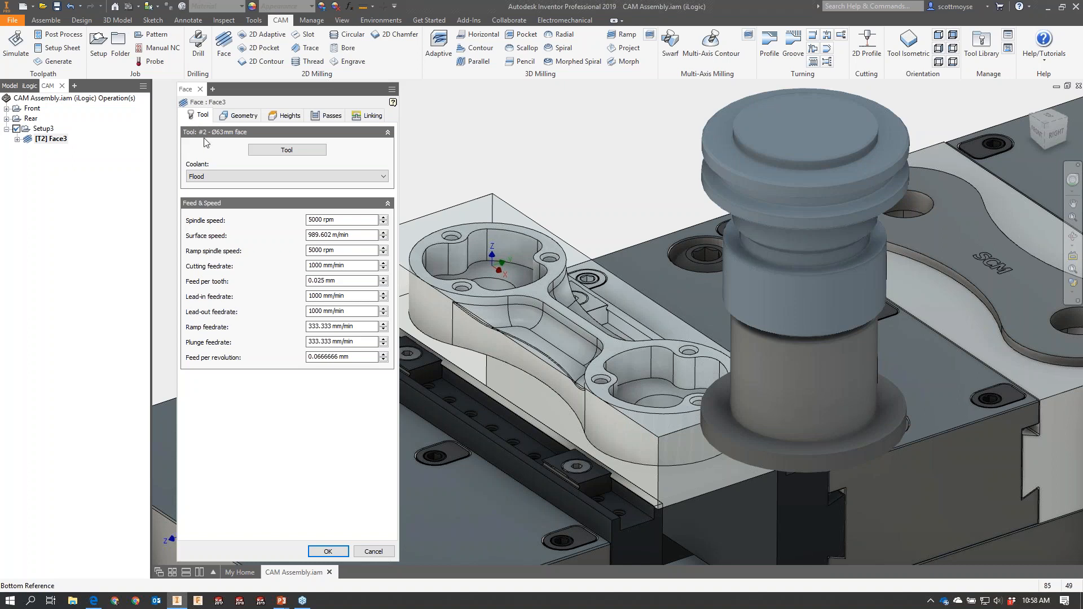
click(239, 116)
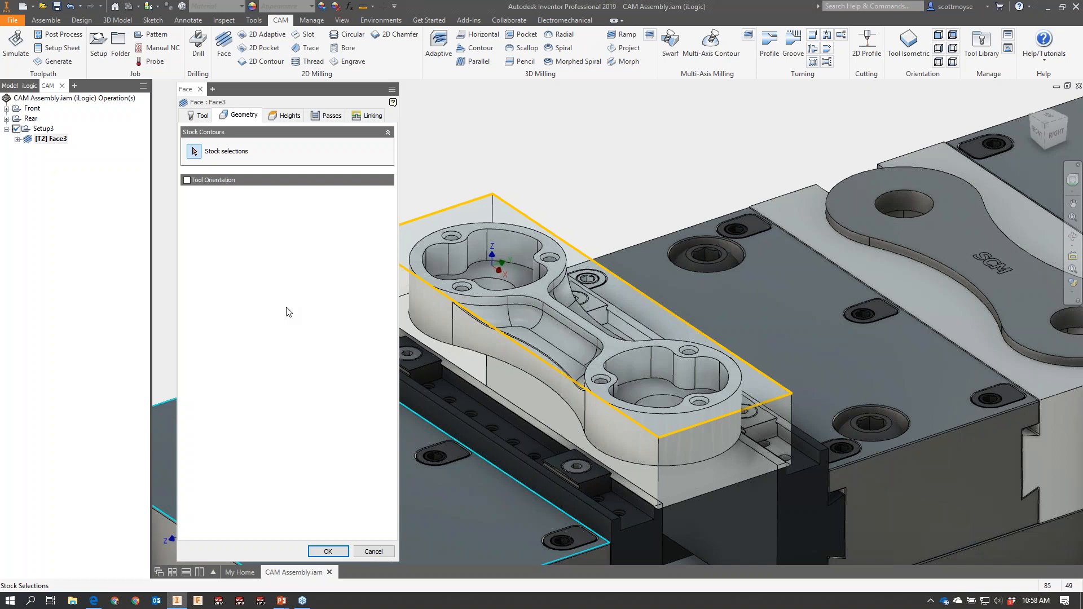
click(278, 116)
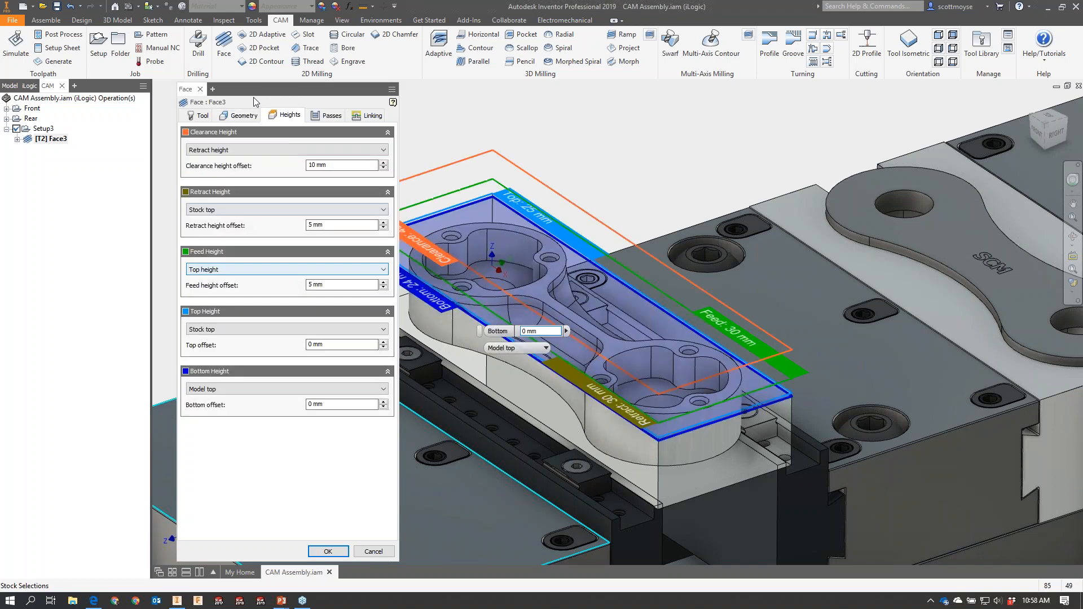
click(236, 118)
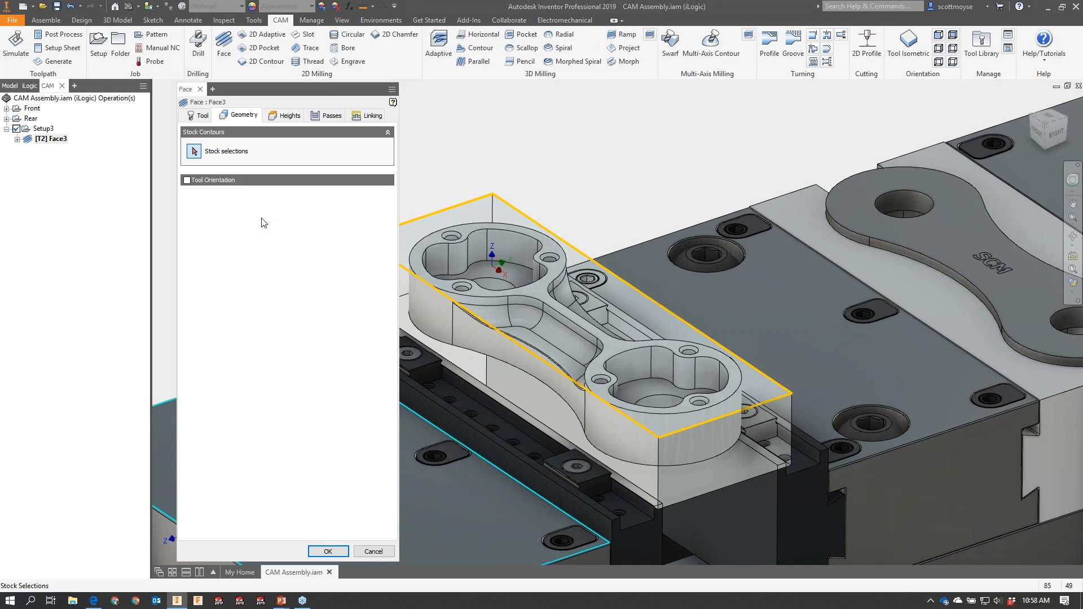
click(285, 121)
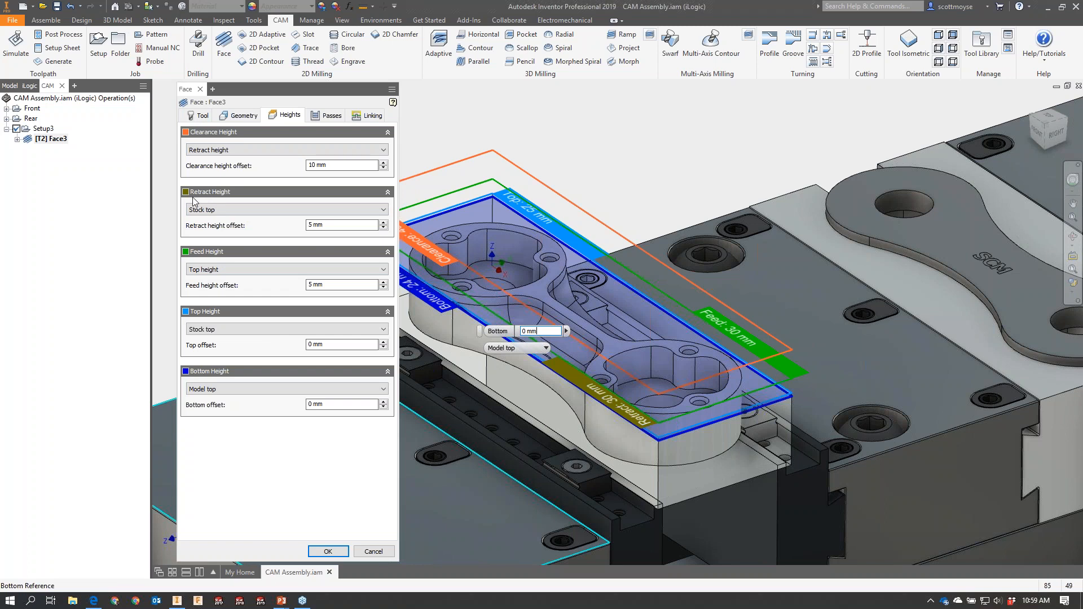
Review the Face operation's passes and linking settings, and accept the operation.
click(329, 115)
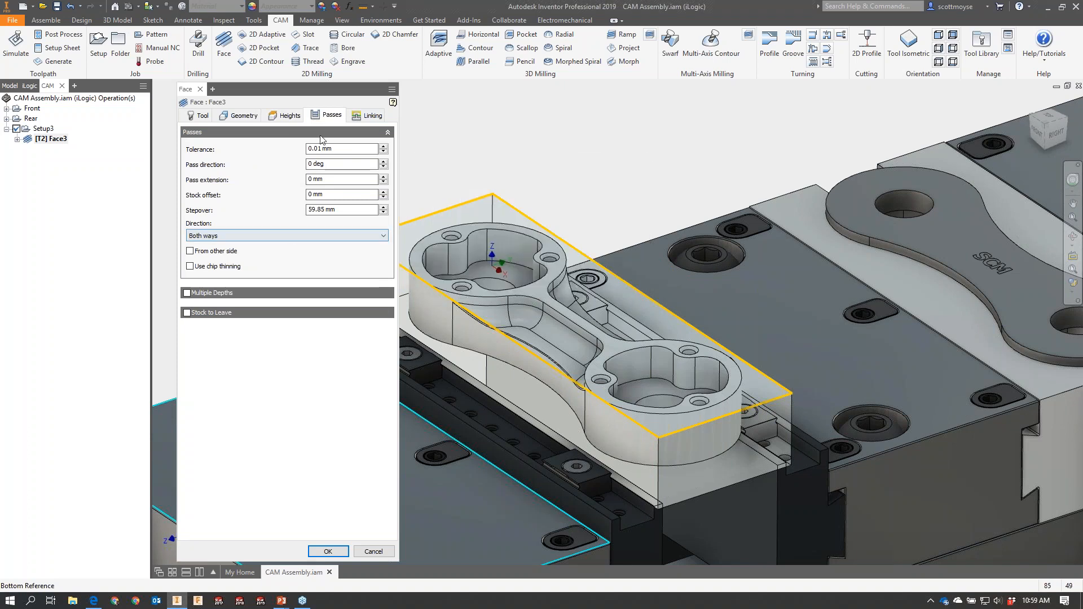
click(368, 116)
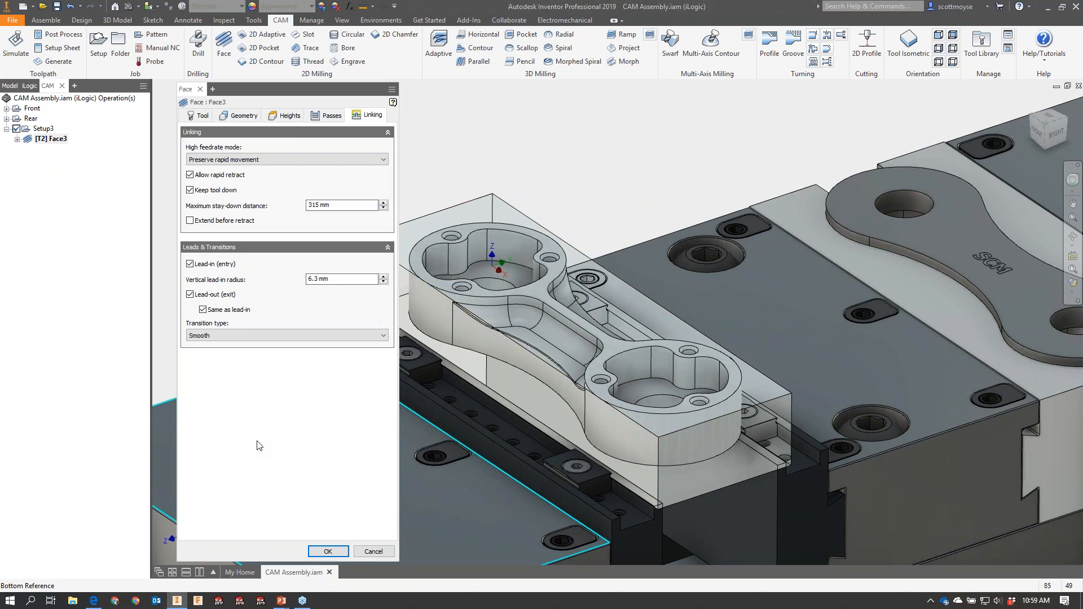
click(327, 551)
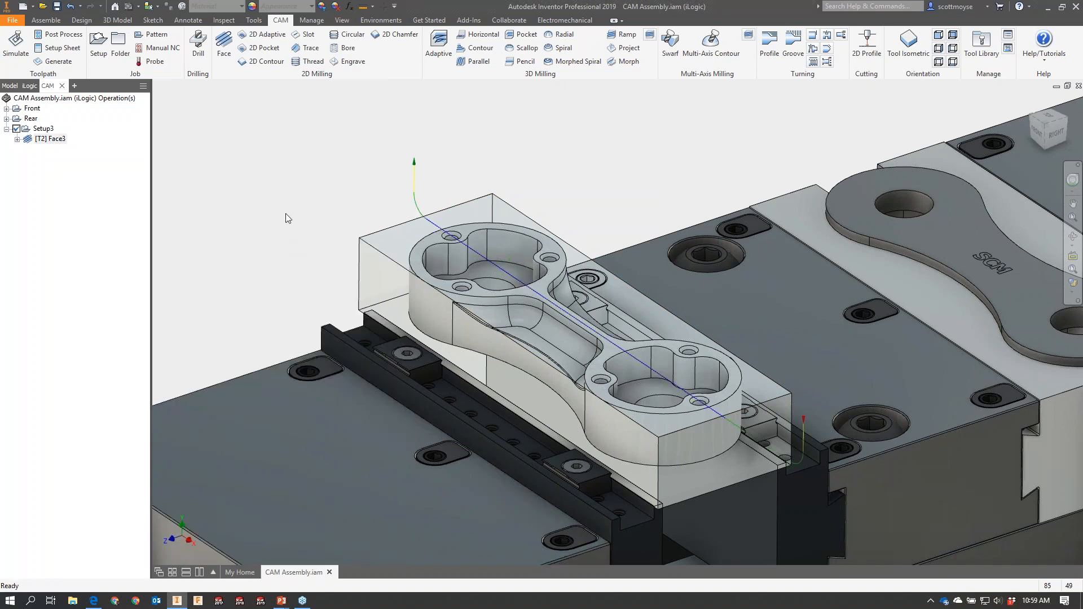
Create a 3D Adaptive operation using the #5 Ø12 R1.5 mm bullnose tool from New Library.
click(435, 49)
drag(283, 90, 254, 87)
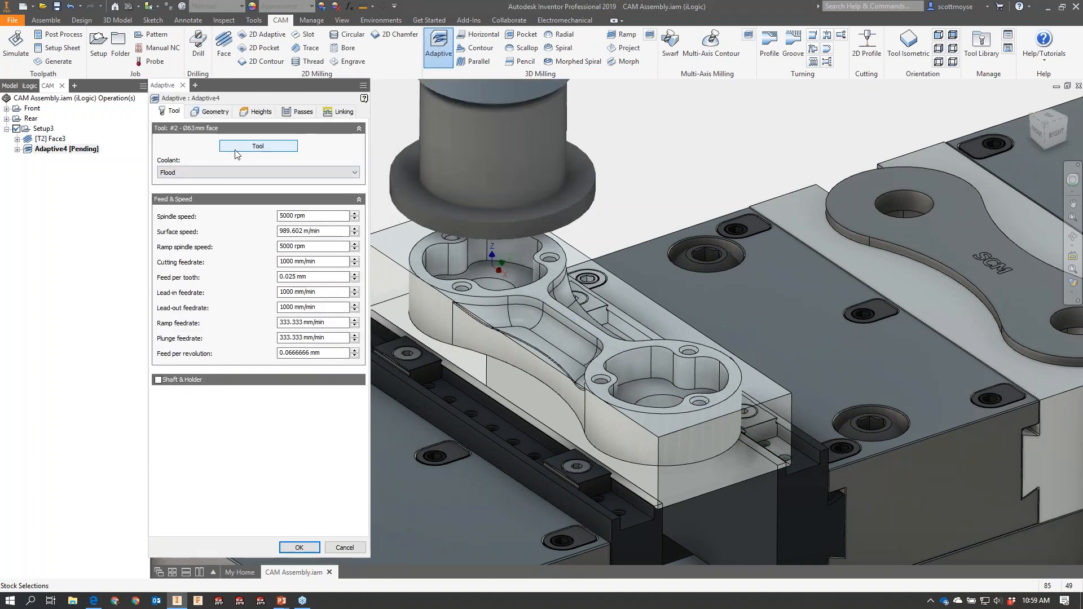
click(265, 148)
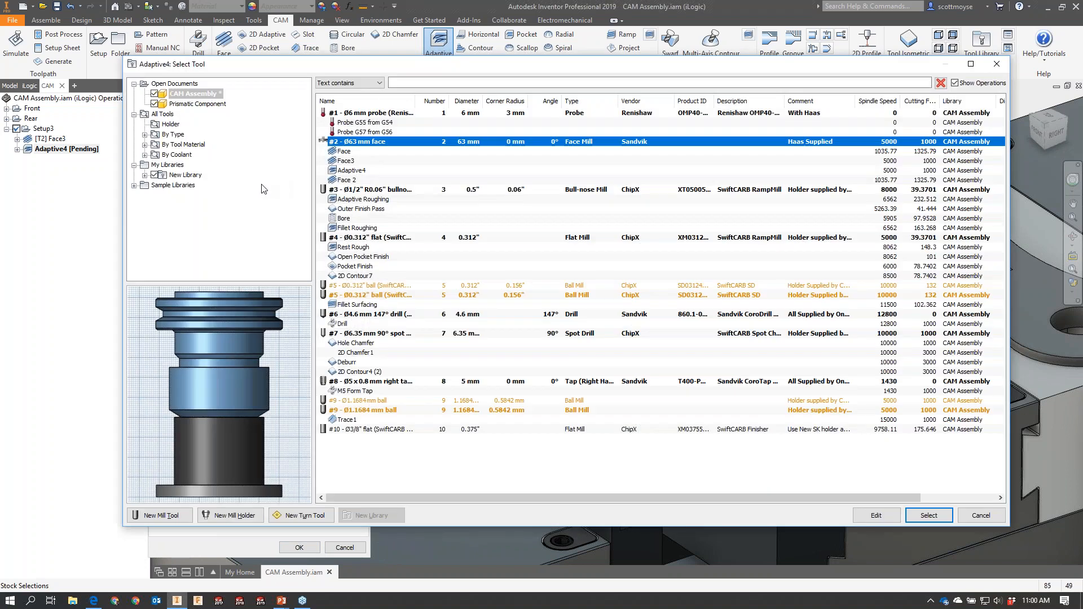
click(178, 176)
click(363, 115)
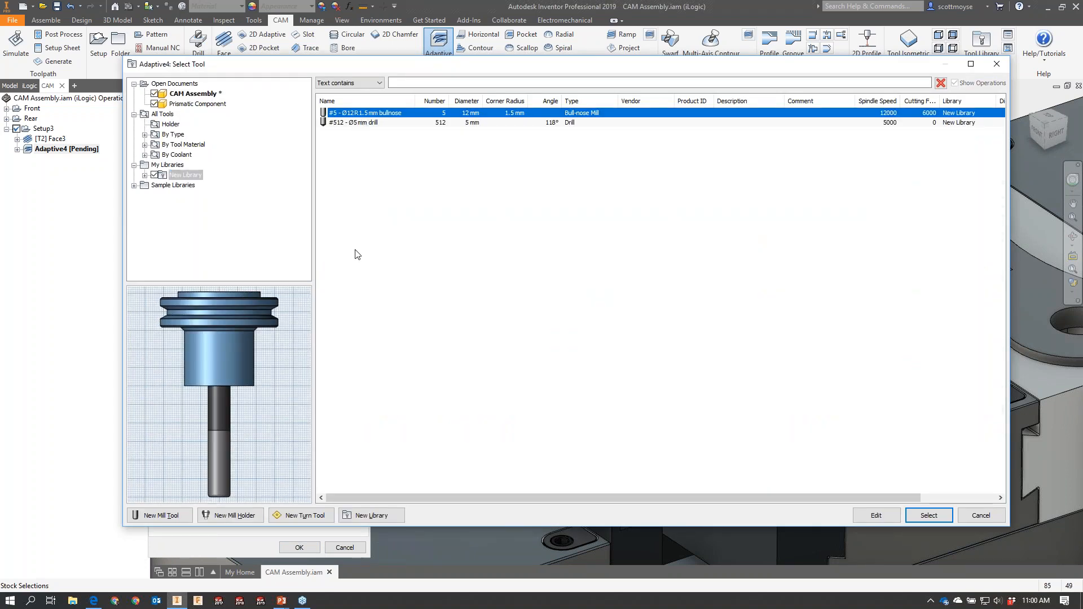
click(936, 517)
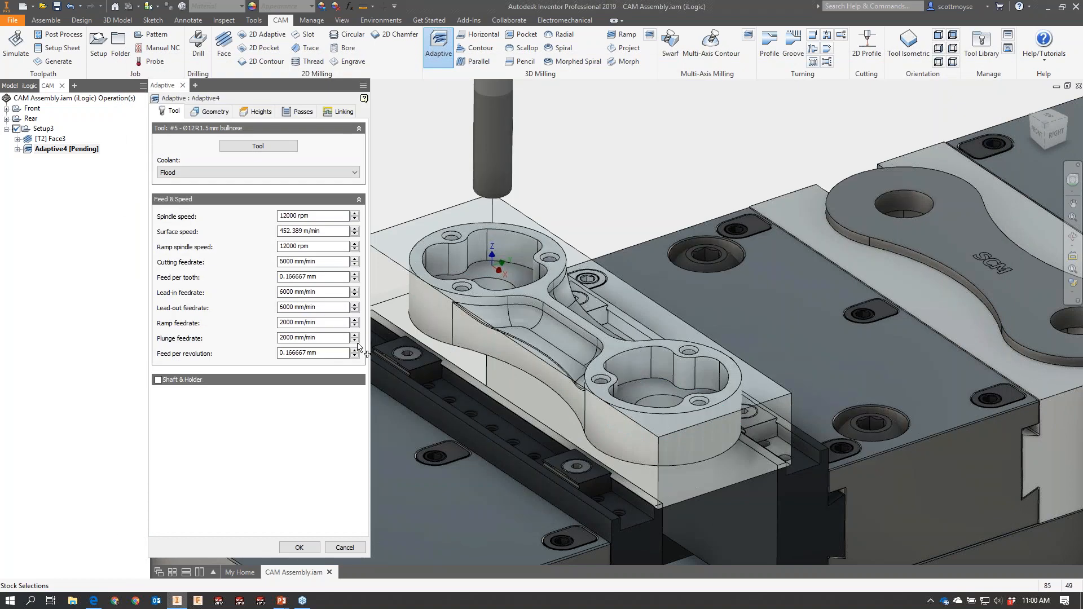
click(299, 548)
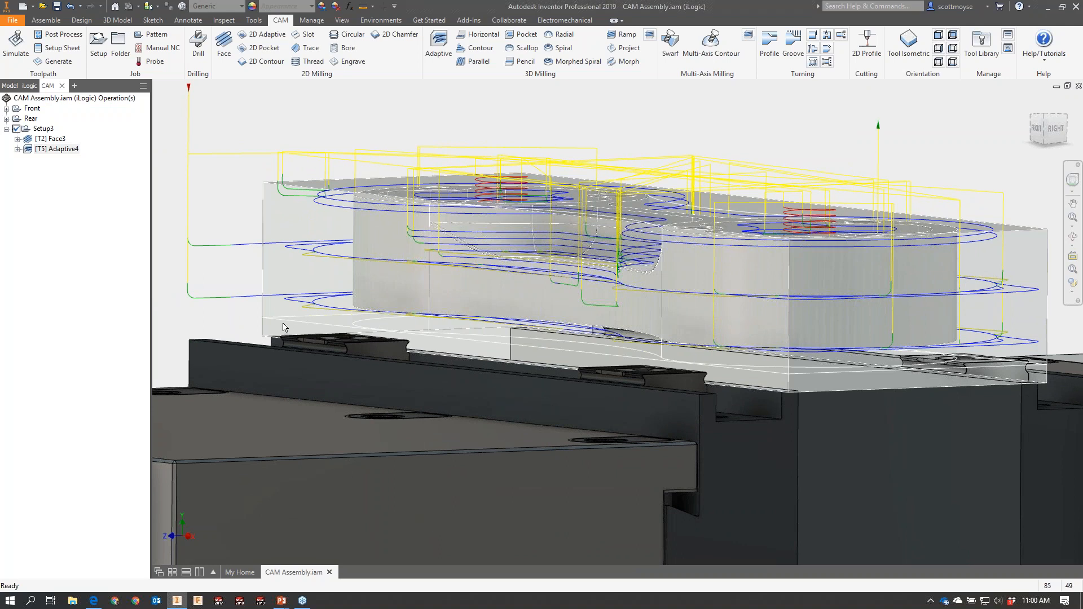
Examine the Adaptive toolpath's depth from the side, and reopen the operation to review its heights and stock to leave.
click(249, 162)
shift+middle_drag(248, 162, 246, 168)
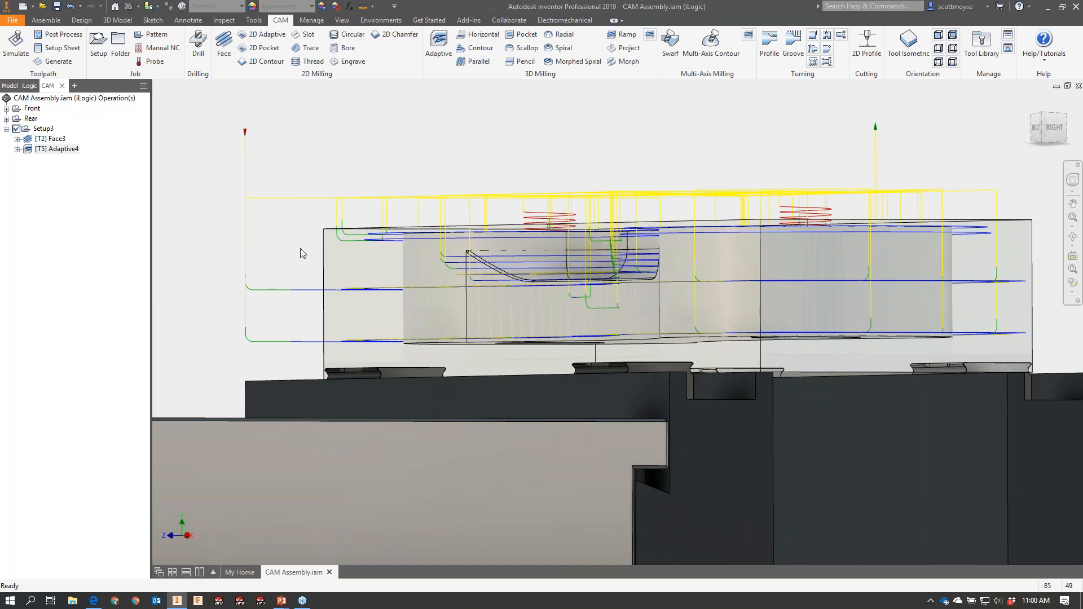
scroll(490, 330, down, 2)
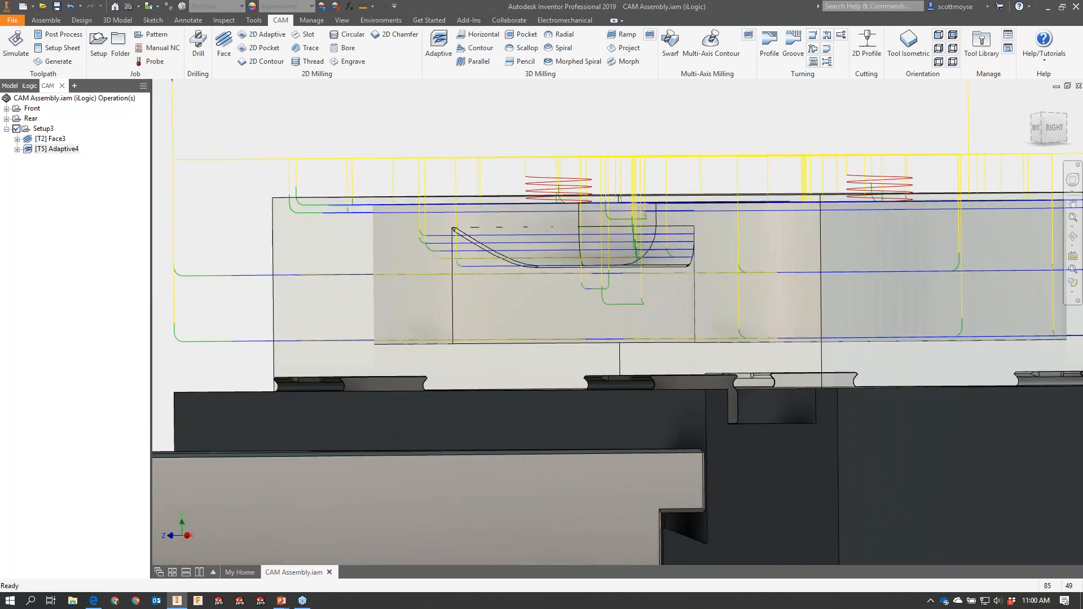
key(F5)
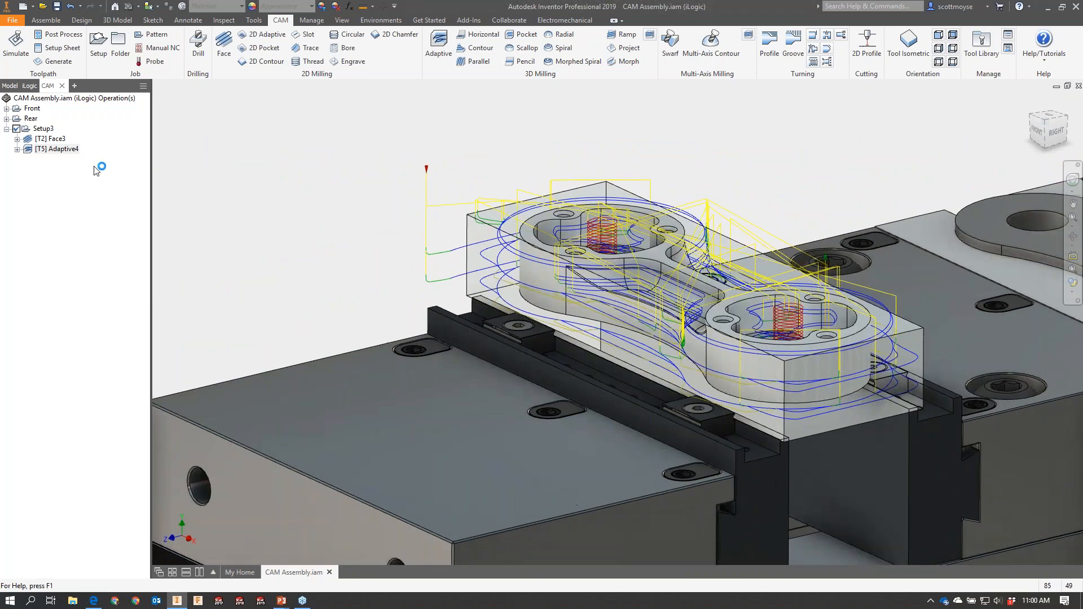
right_click(68, 150)
click(100, 159)
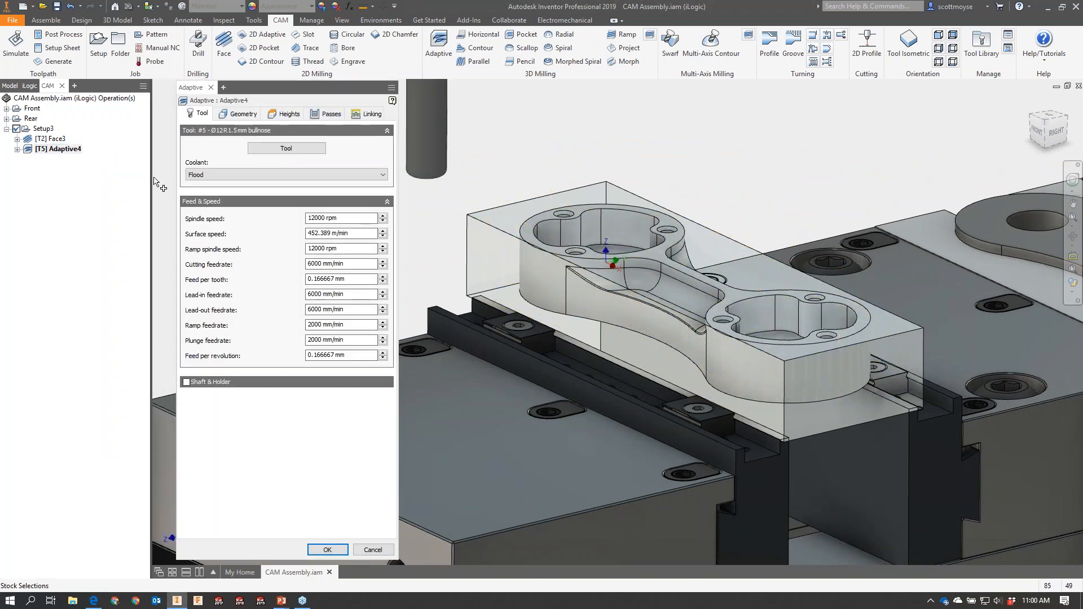
click(282, 115)
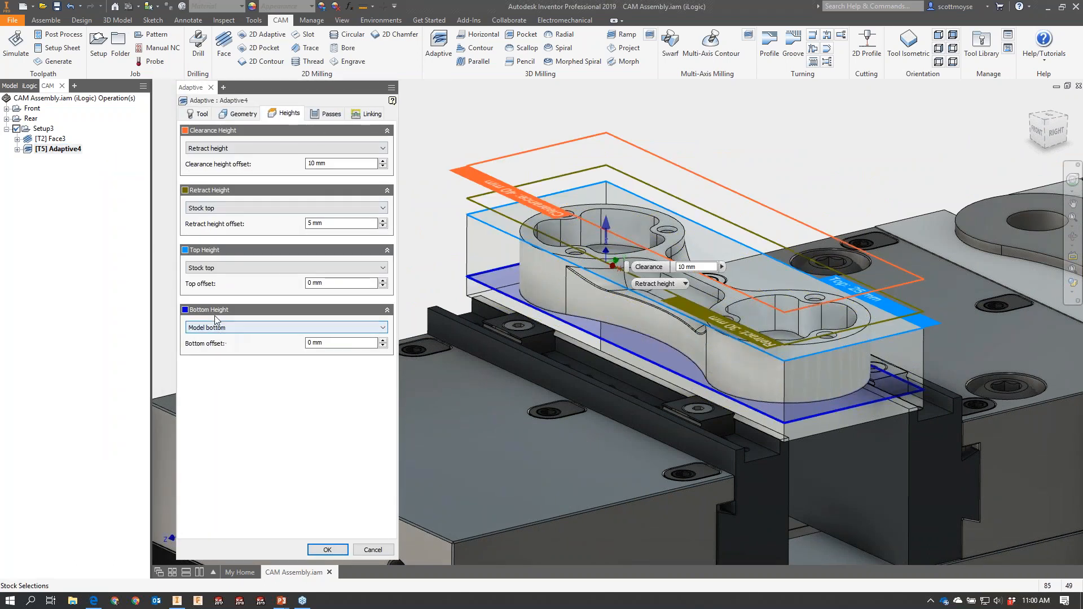
shift+middle_drag(633, 333, 565, 376)
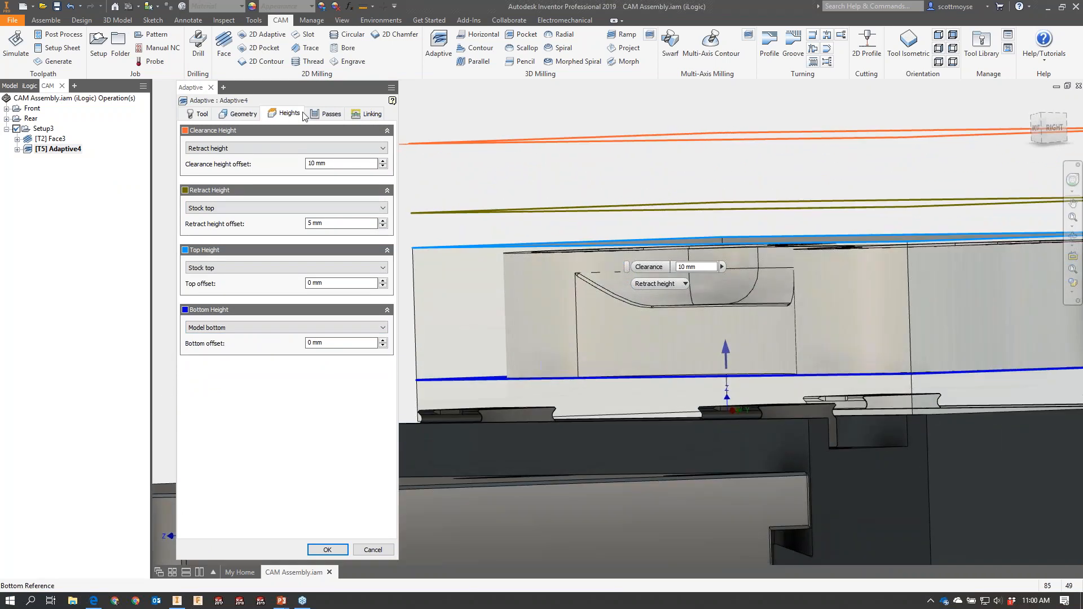
click(327, 114)
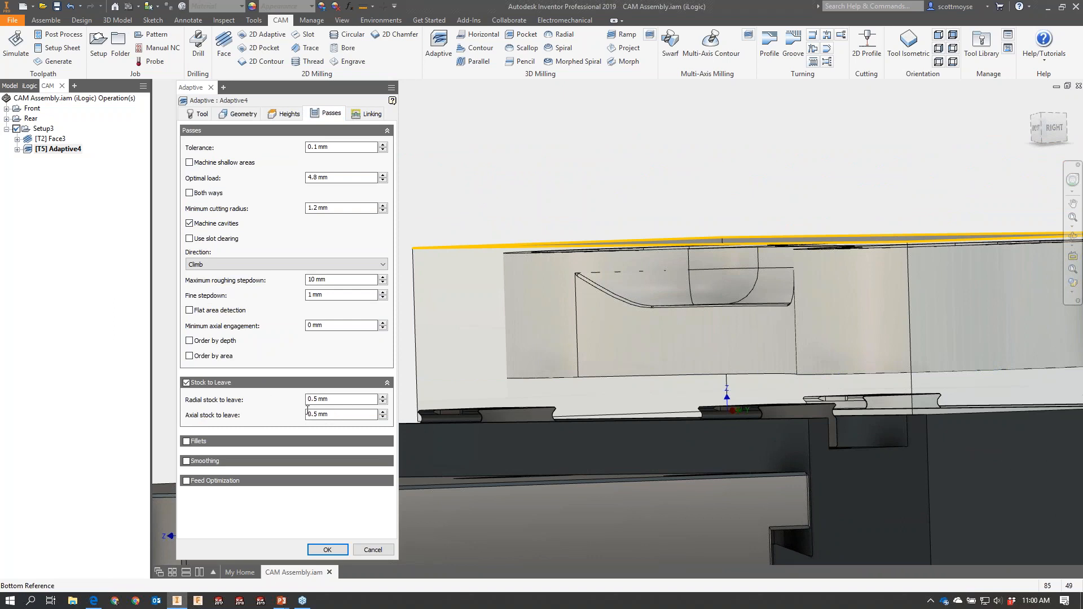
Set the Adaptive bottom height to Selection, picking the hidden face around the part's outline just above the stock's bottom as the reference.
click(287, 115)
click(245, 330)
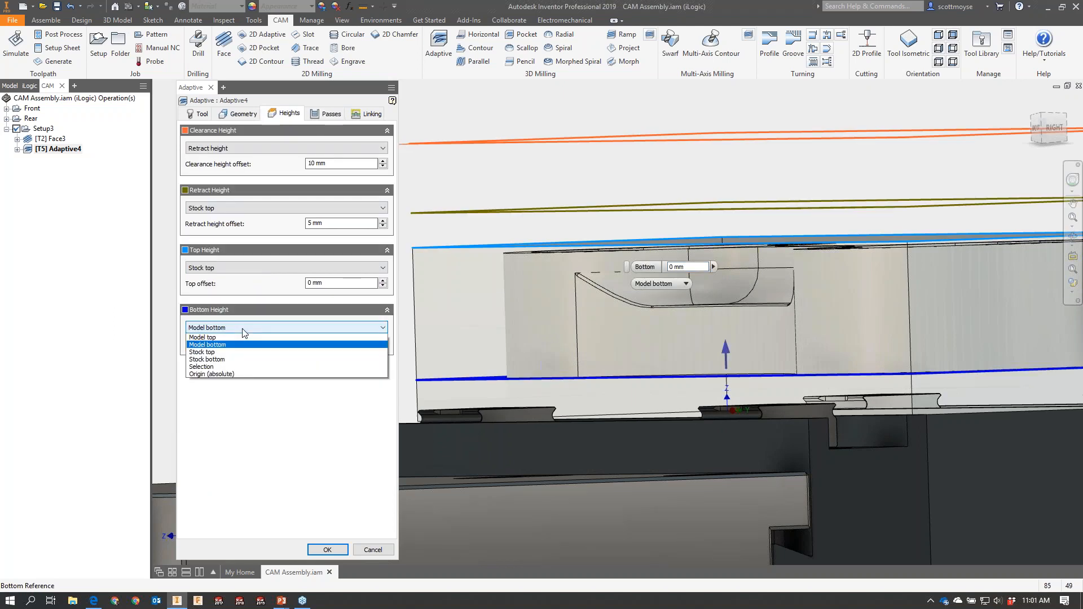
click(218, 390)
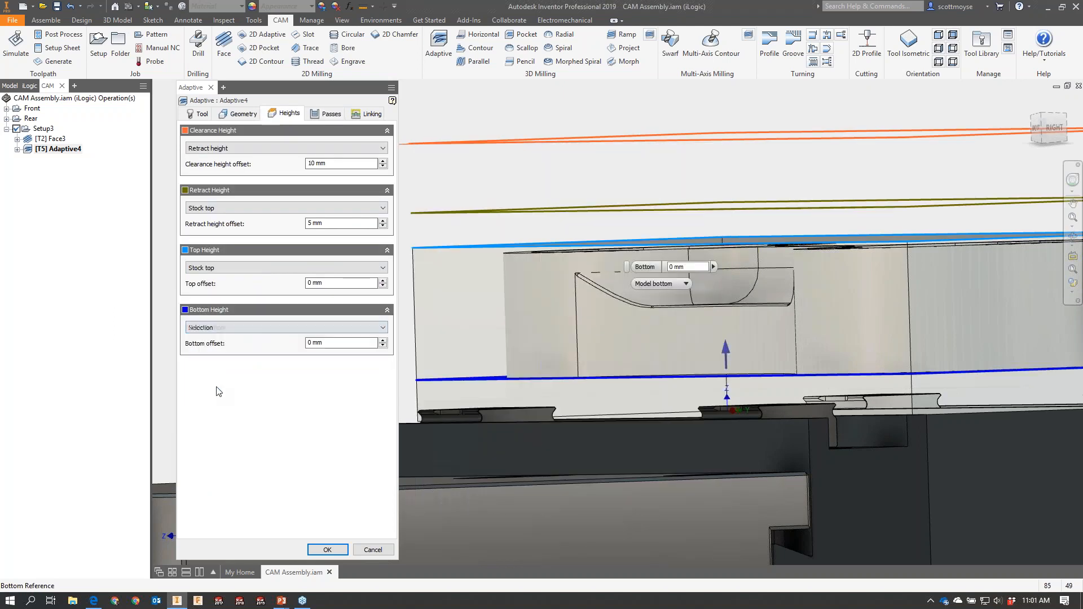
mouse_move(485, 353)
shift+middle_down()
mouse_move(496, 359)
mouse_move(505, 344)
mouse_move(490, 359)
shift+middle_up()
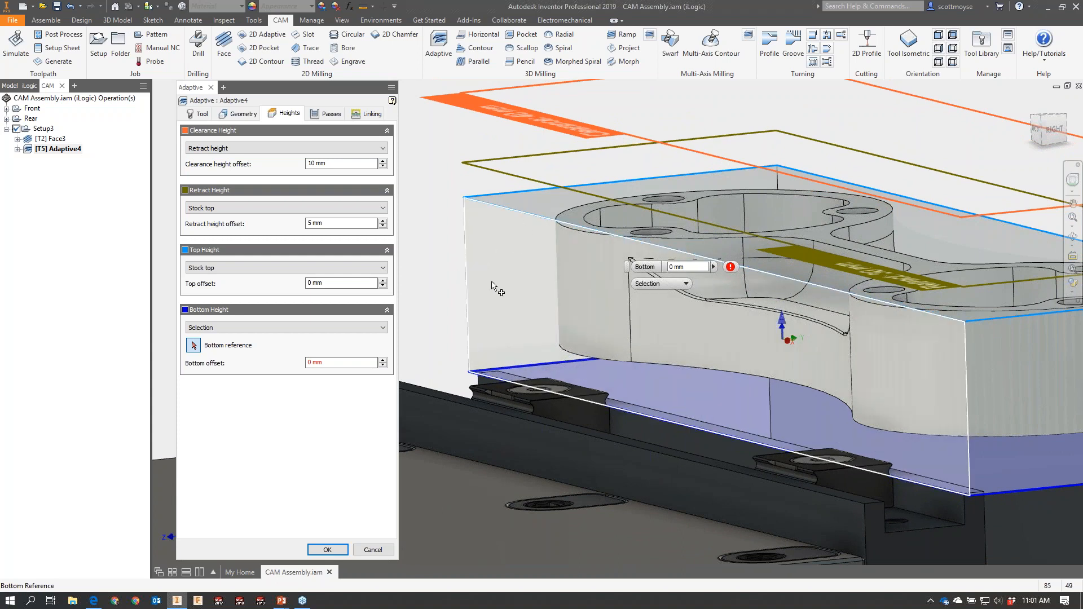
right_click(548, 354)
click(543, 324)
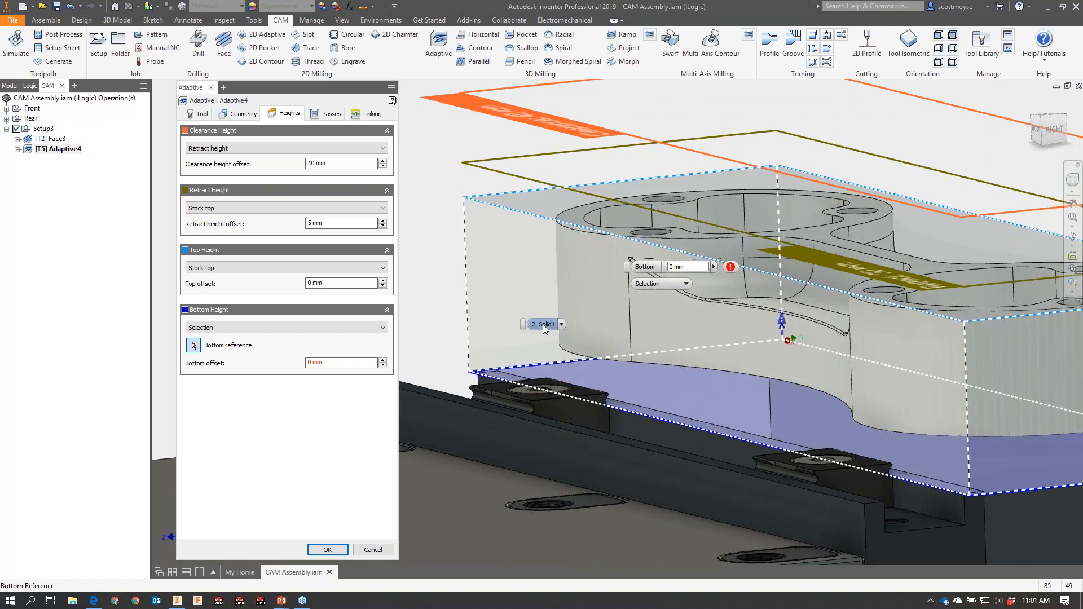
scroll(543, 325, down, 1)
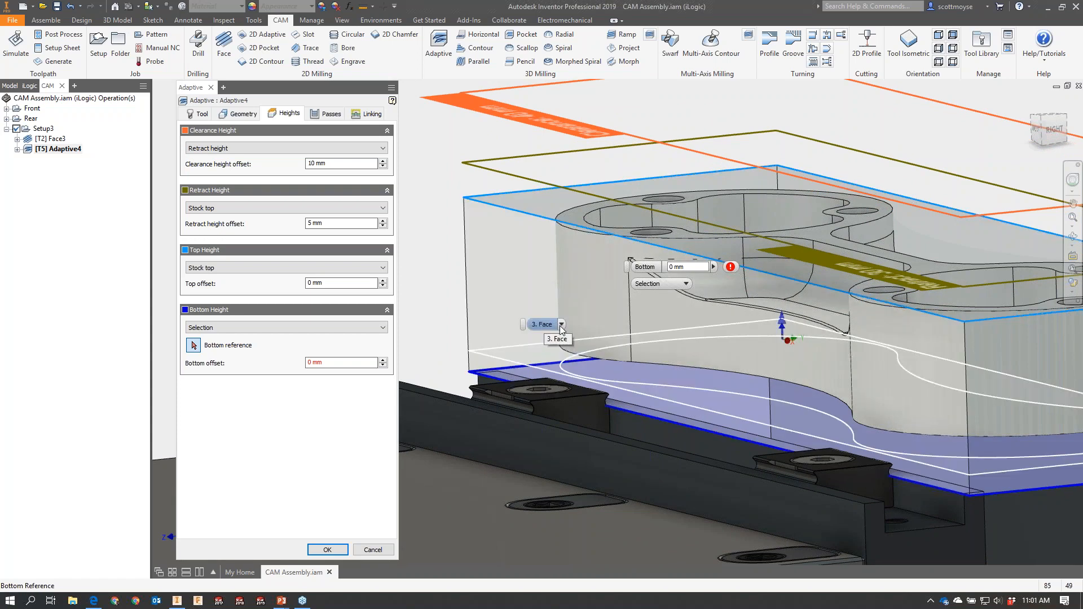
click(562, 325)
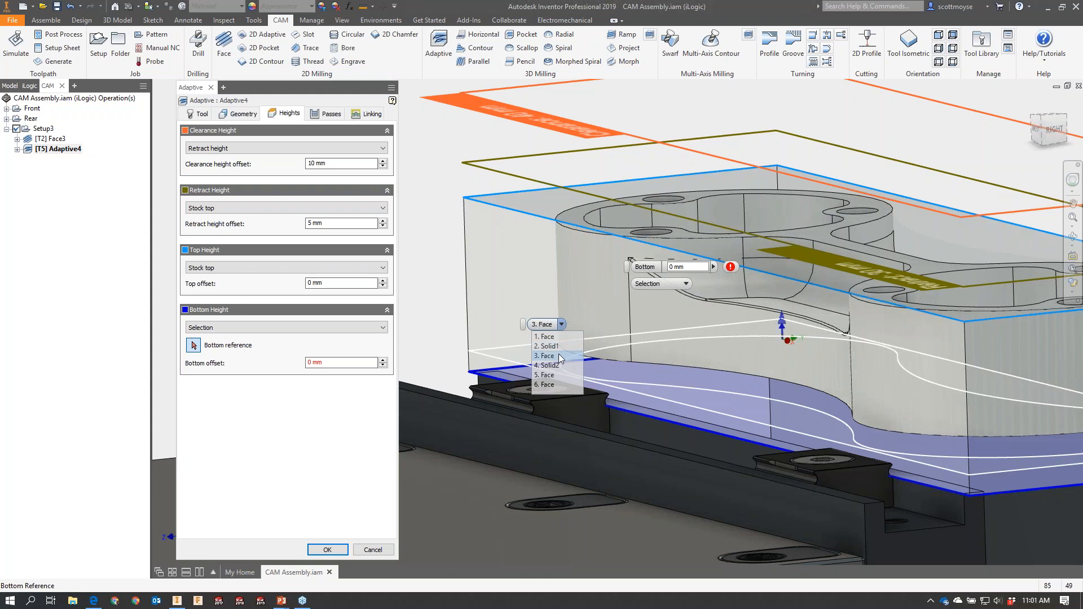
click(559, 354)
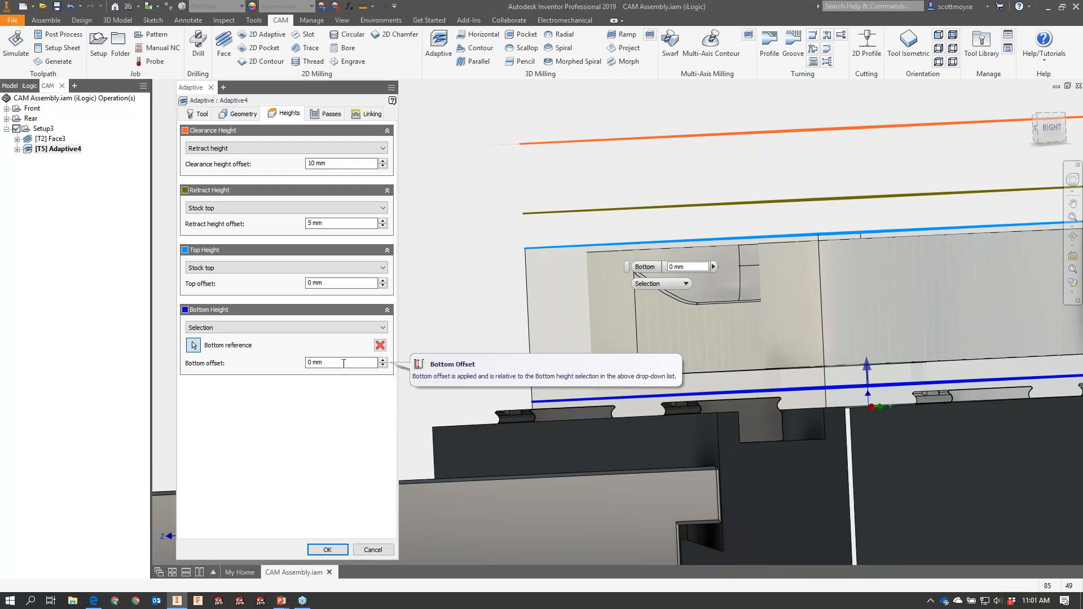
Check the axial stock to leave parameter name, and set the Adaptive bottom offset to -verticalStockToLeave.
click(343, 363)
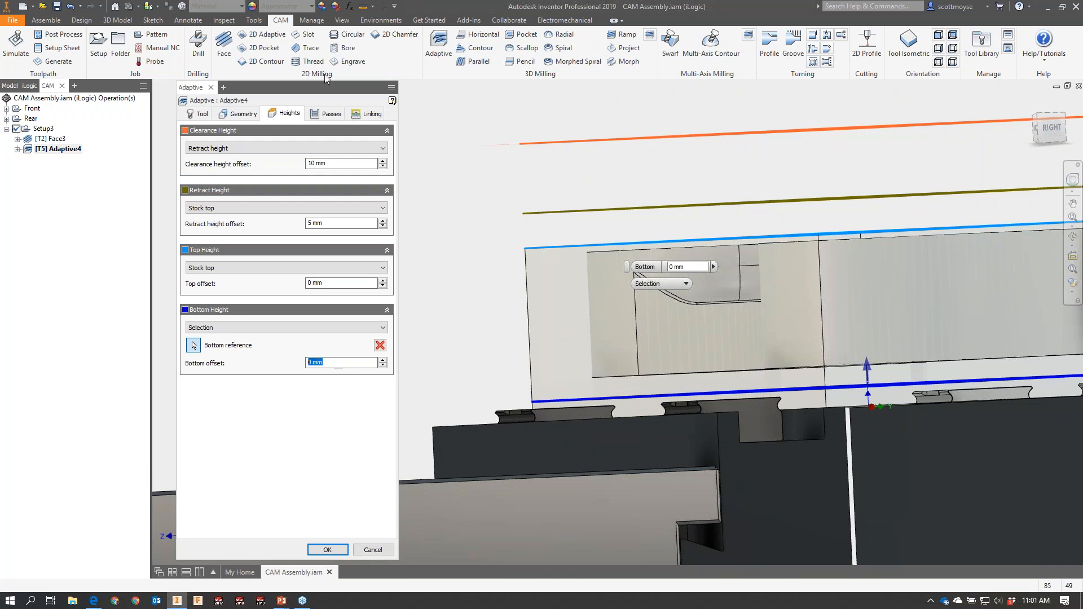
click(333, 113)
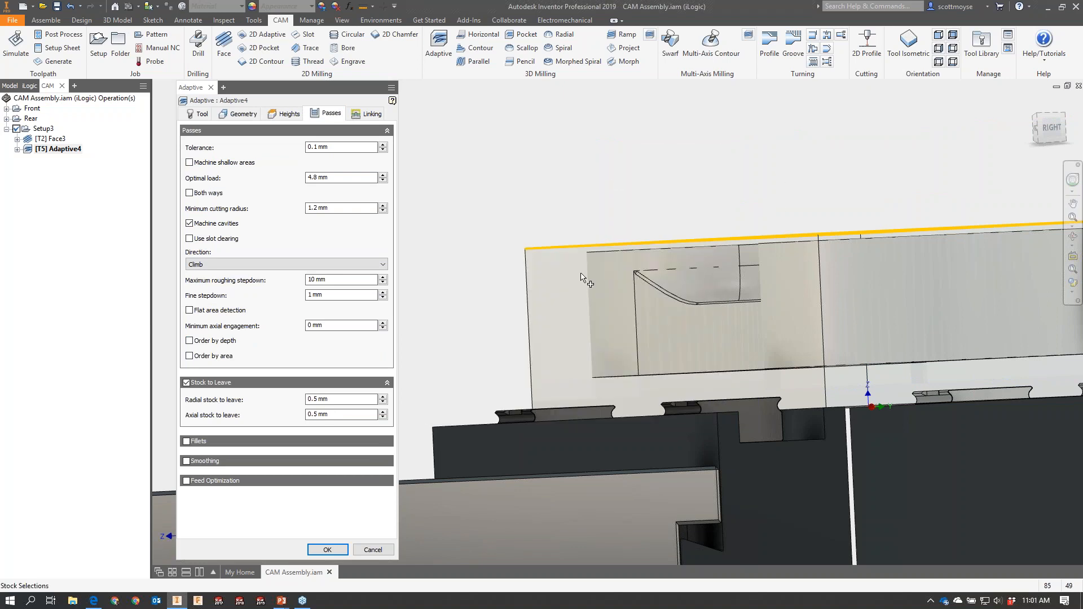
mouse_move(328, 416)
click(276, 127)
click(276, 116)
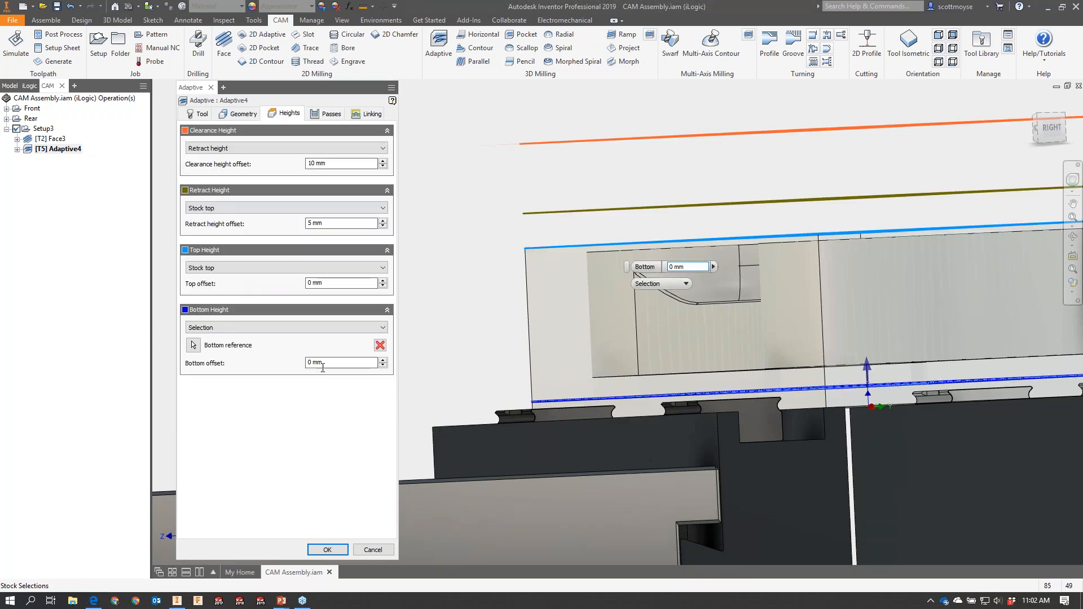
text(-)
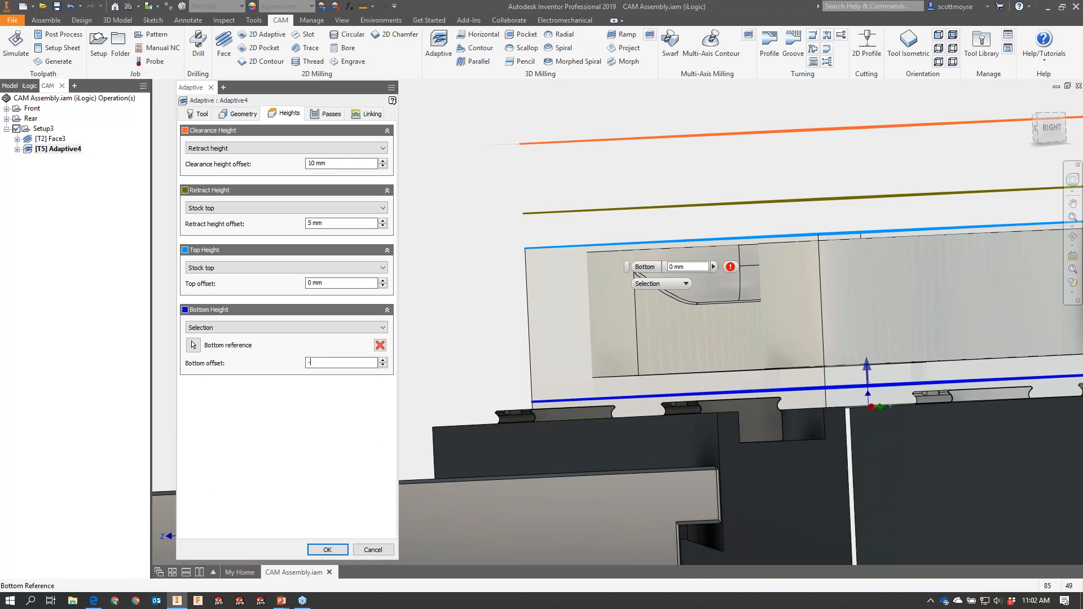
text(verticalStockToLeave)
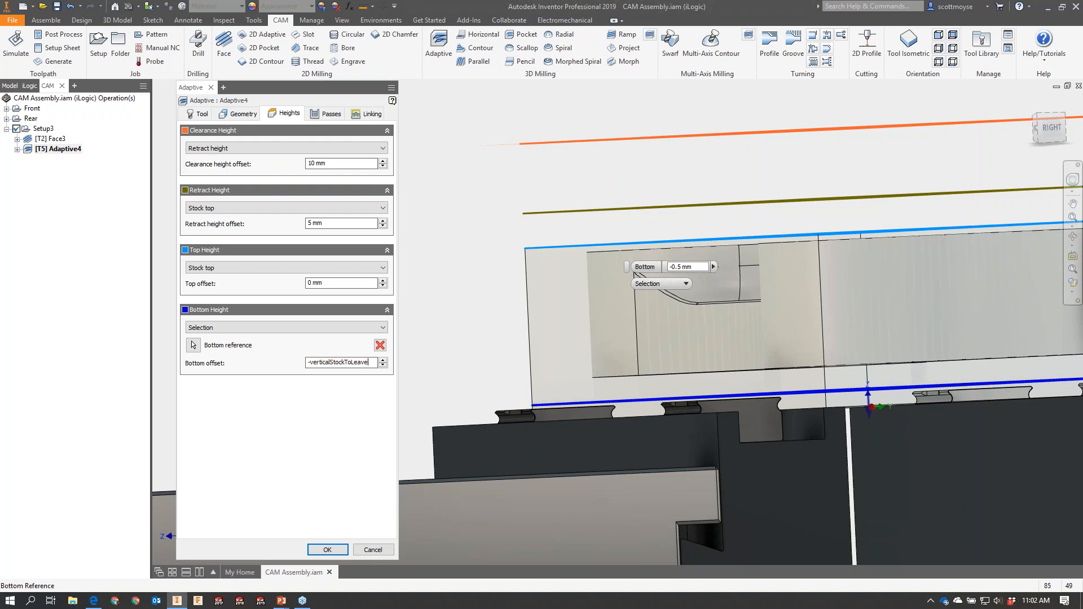
click(334, 282)
Test the linked bottom offset by setting axial stock to leave to 1 mm, check the heights, and restore 0.5 mm.
click(328, 115)
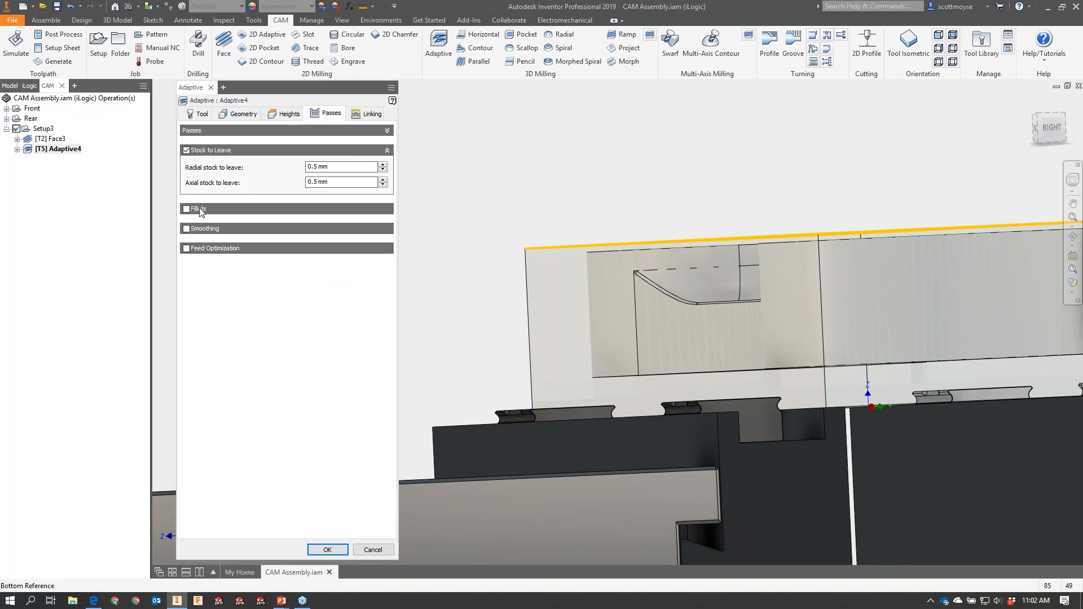
click(387, 131)
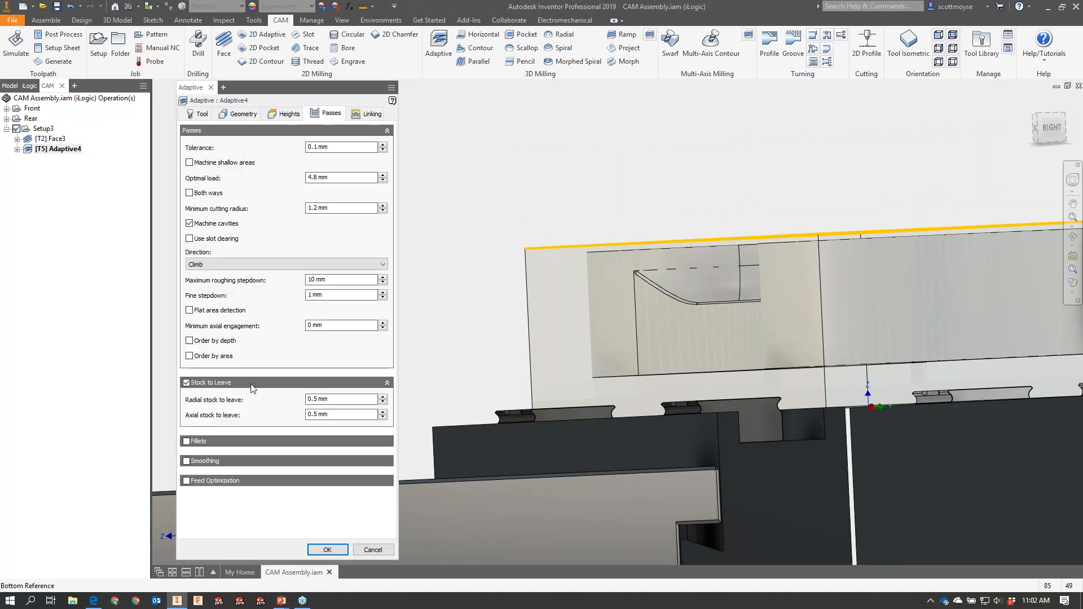
double_click(364, 419)
text(1)
click(288, 115)
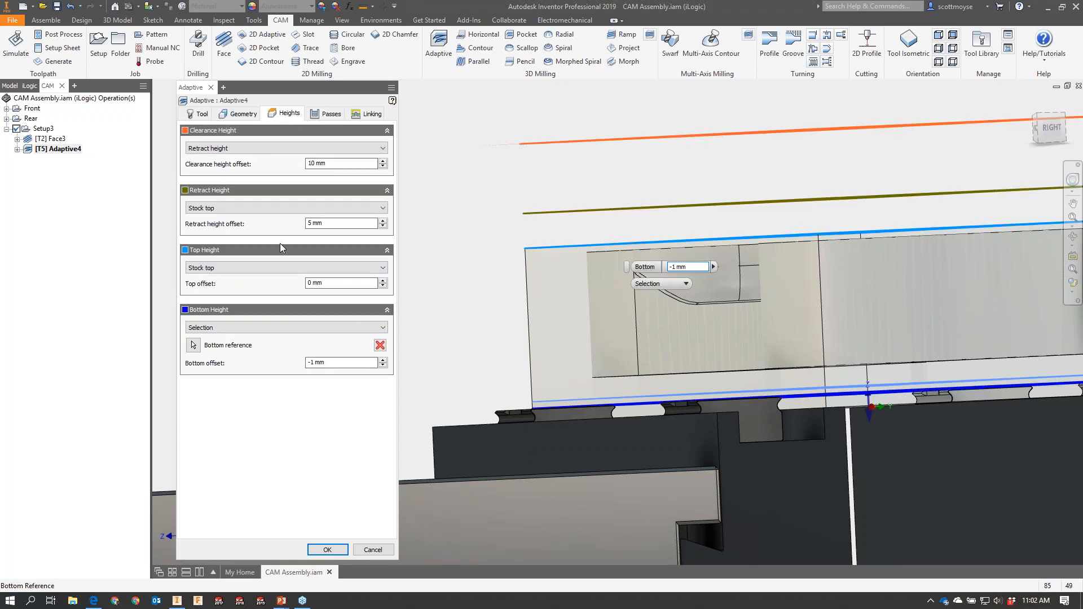
click(327, 113)
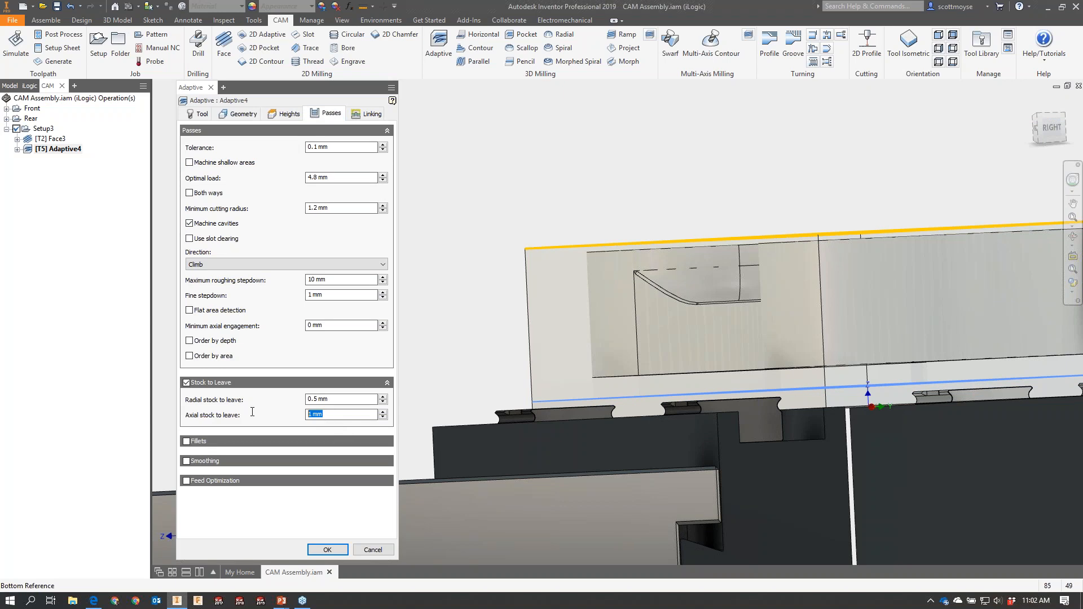
text(0.5)
Accept the Adaptive operation and show its toolpath on the part in an isometric view.
click(328, 549)
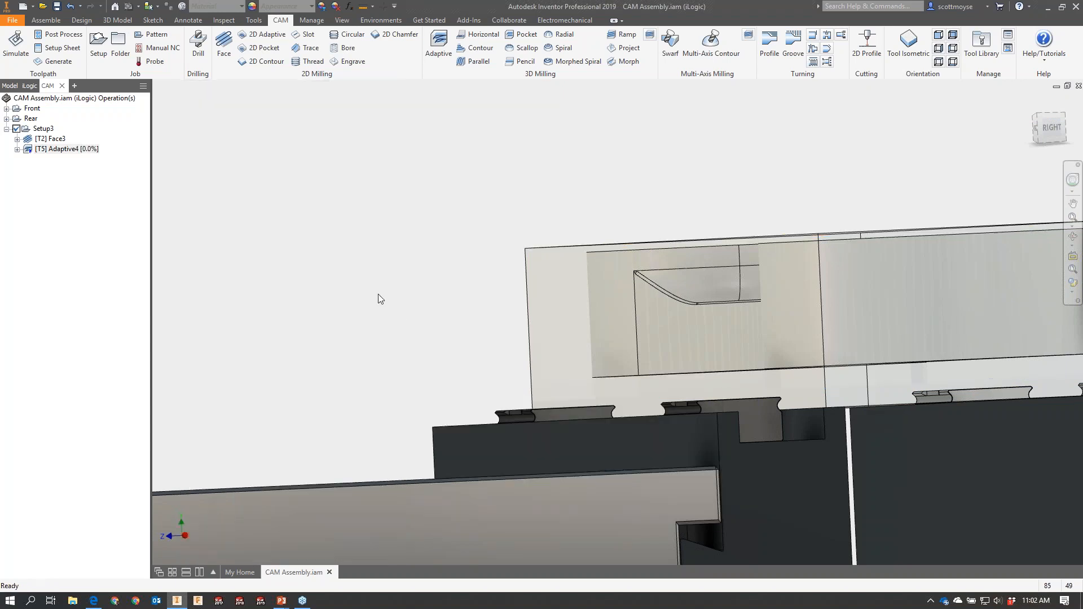
key(F6)
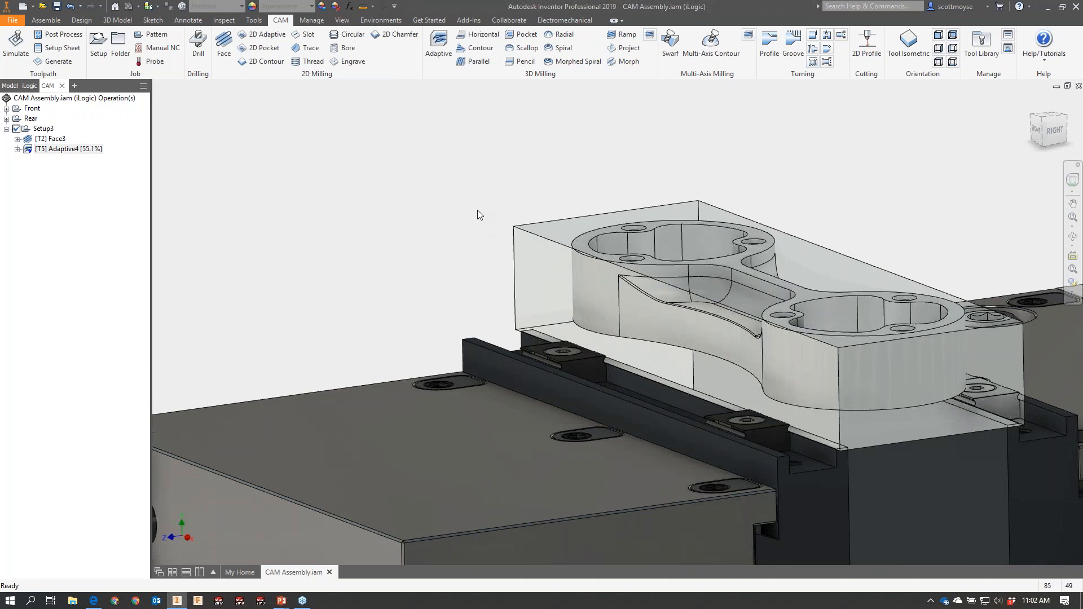
click(53, 139)
click(56, 149)
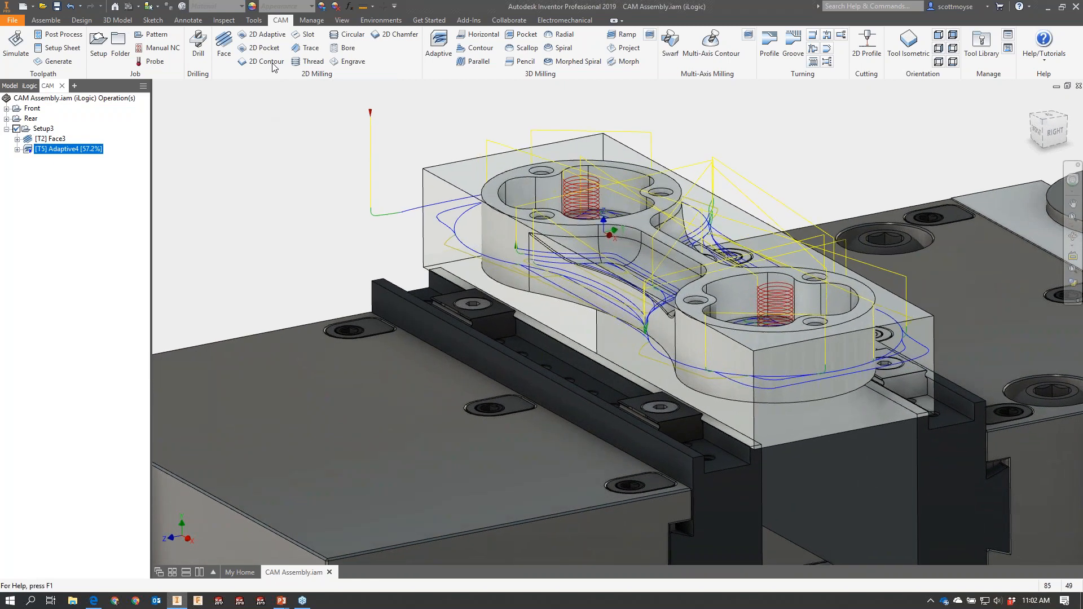
Create a 2D Contour operation along the part's lower outer edge and display its heights.
click(273, 63)
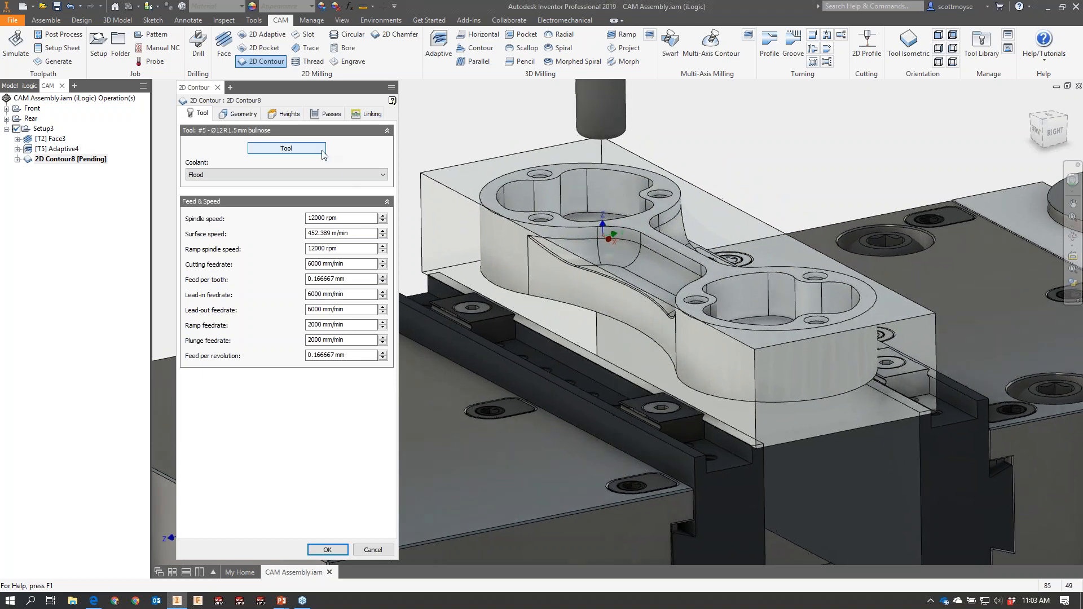
click(653, 339)
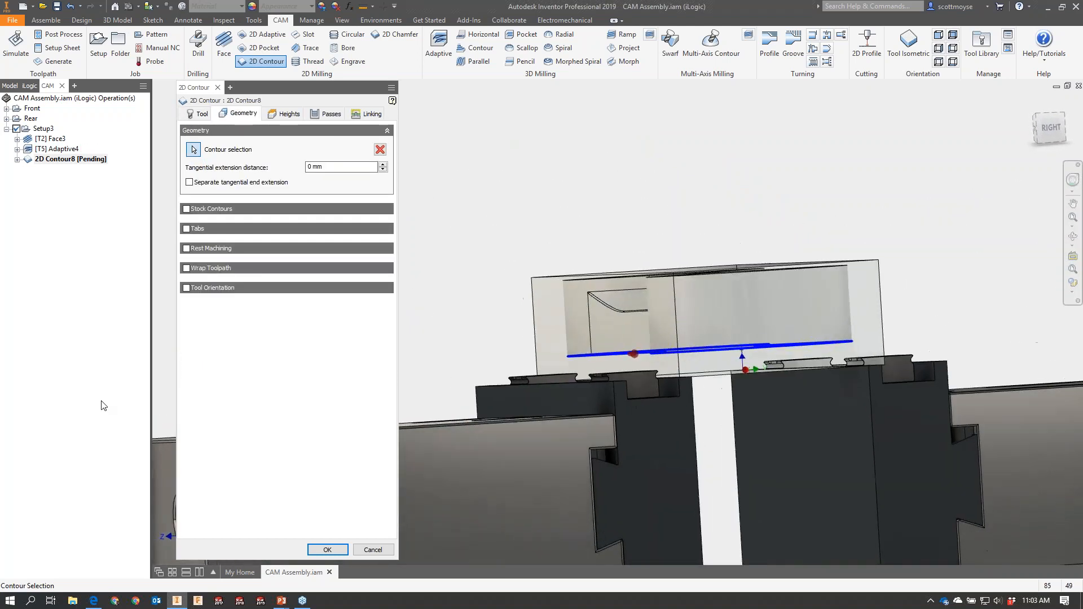
click(285, 113)
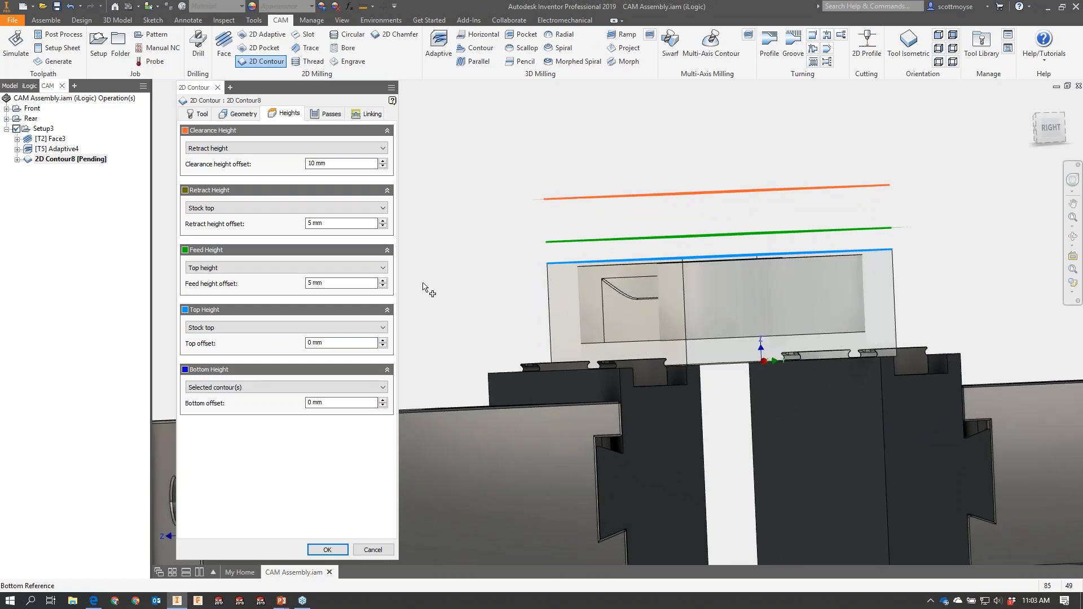
Look up the bullnose tool's corner radius parameter, set the 2D Contour bottom offset to -tool_cornerRadius-.5, and accept the operation.
click(202, 114)
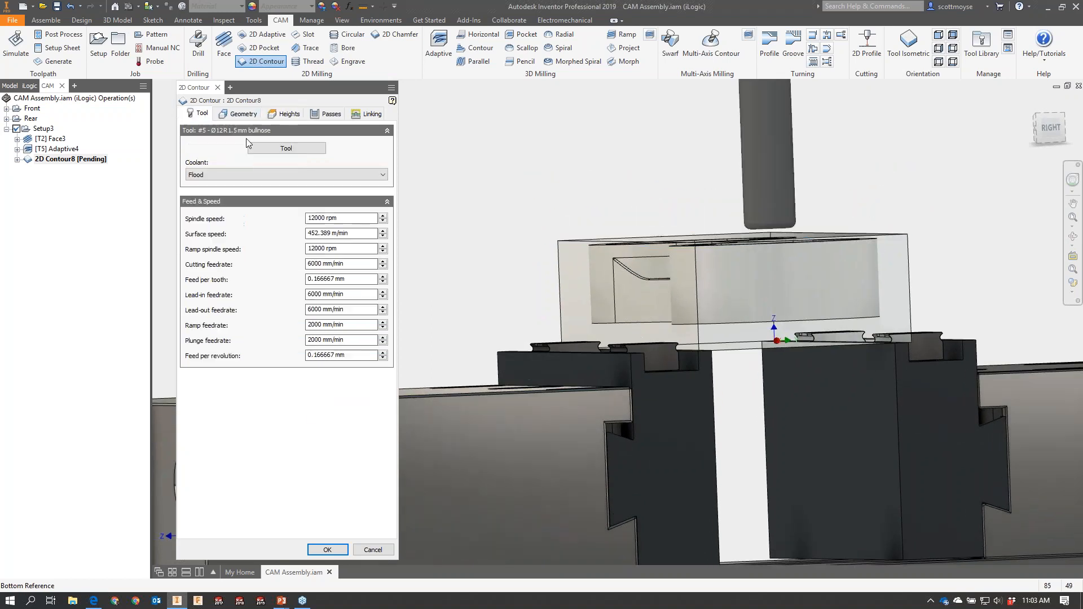
click(287, 150)
right_click(379, 303)
click(394, 312)
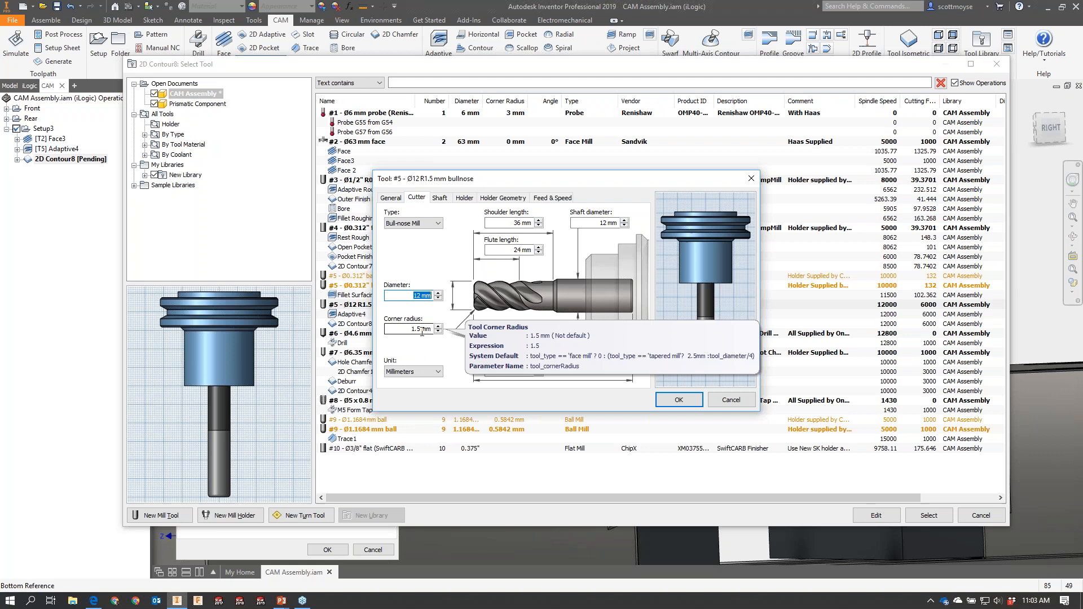
click(731, 400)
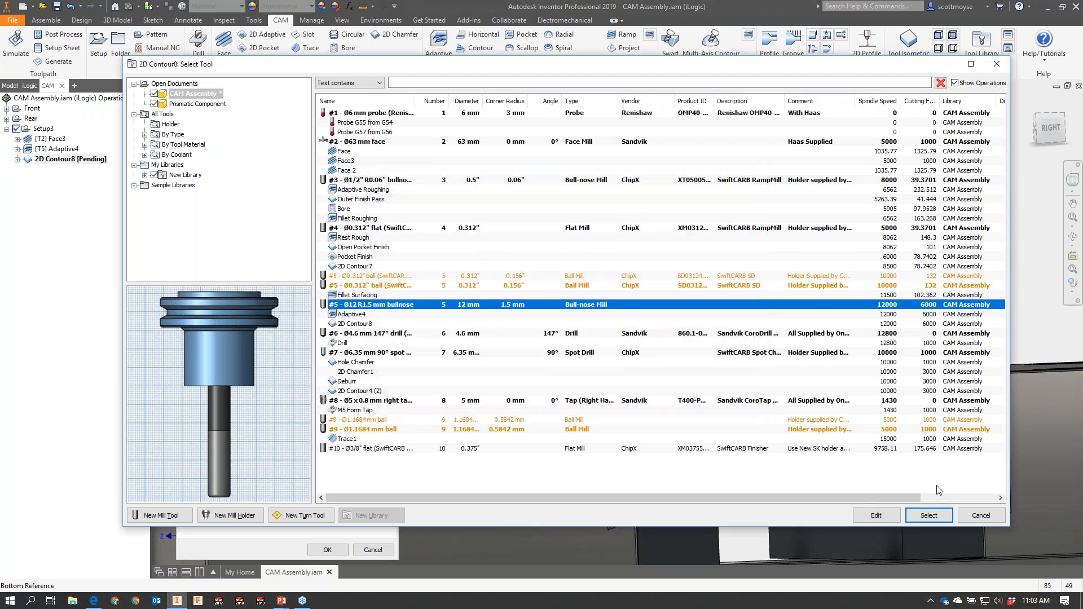
click(973, 515)
click(285, 113)
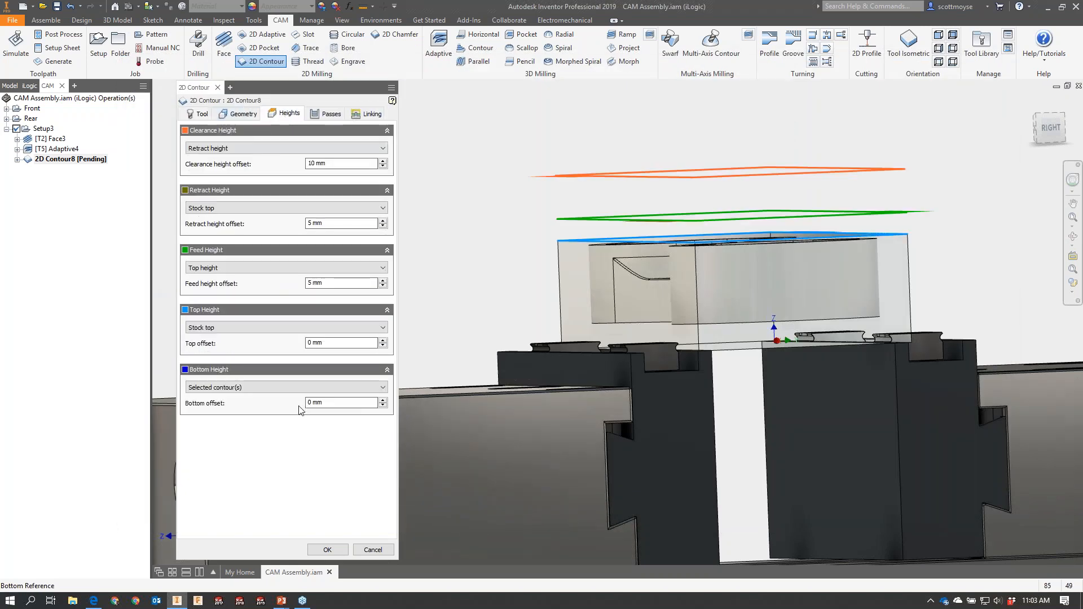
text(-tool_cornerRadius-.5)
click(339, 544)
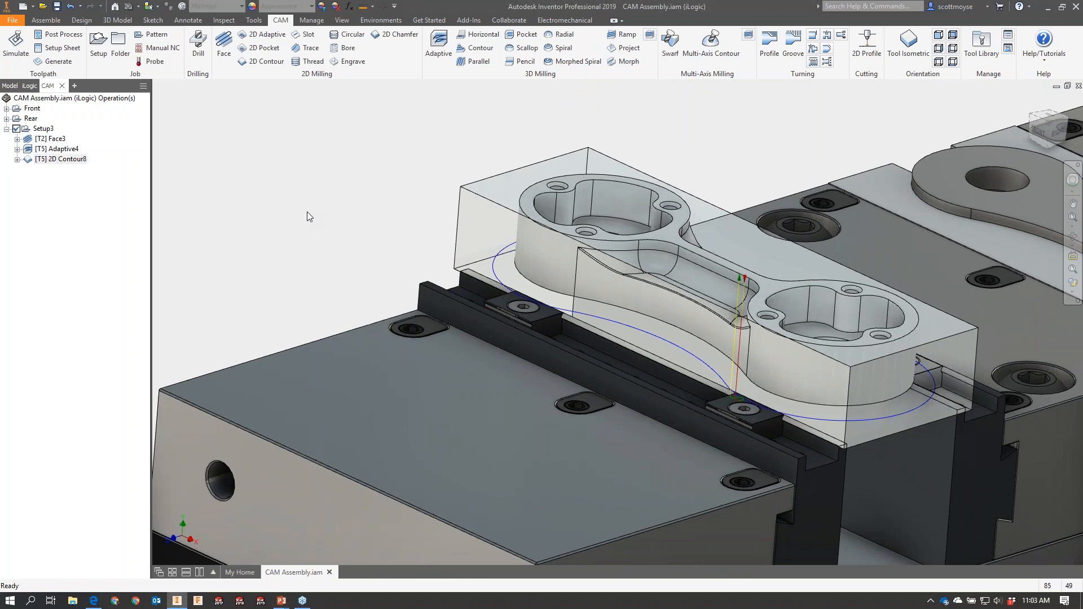
Reopen the Adaptive operation, review its stock contour and rest machining geometry settings, and close it.
click(66, 151)
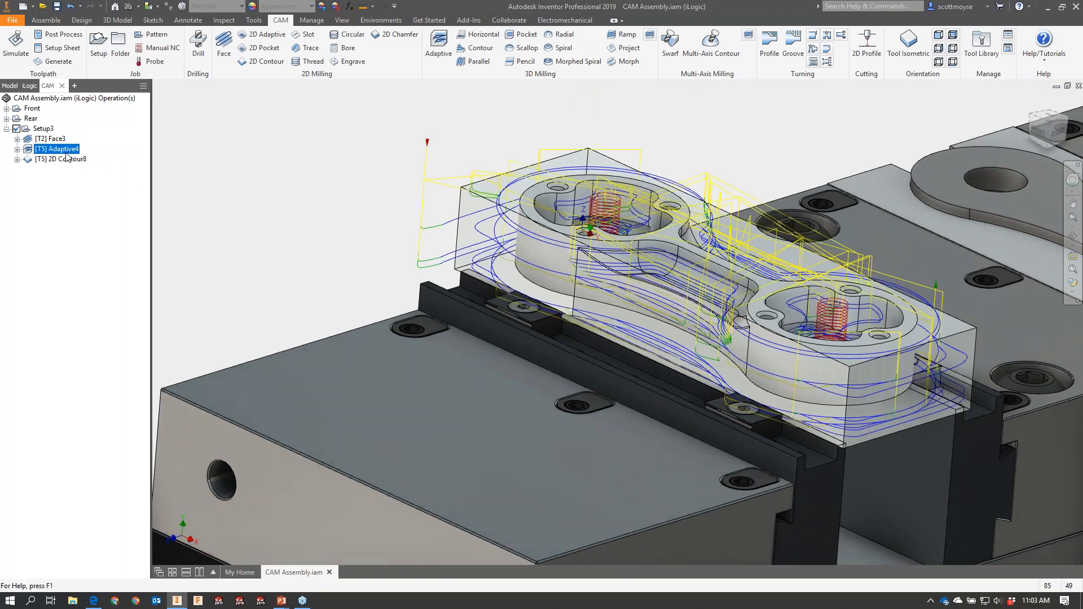
right_click(67, 153)
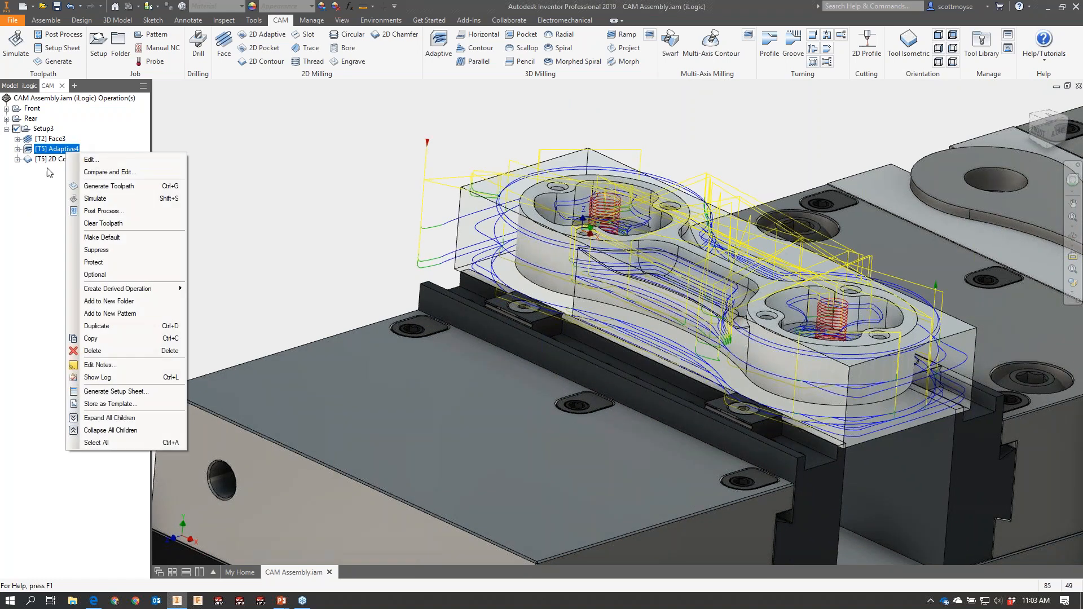
click(89, 159)
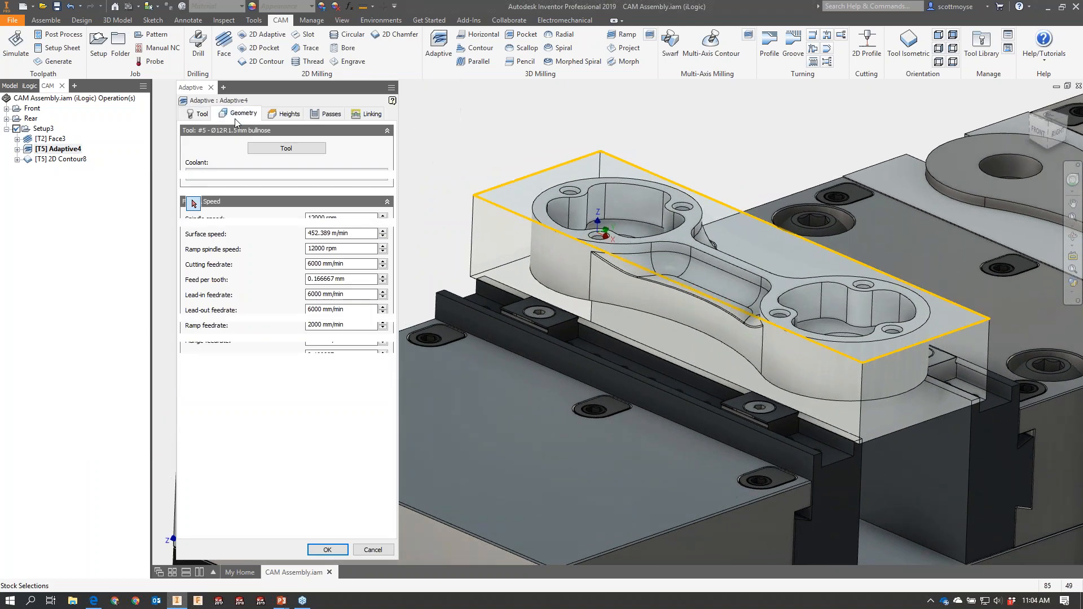
click(239, 113)
click(327, 549)
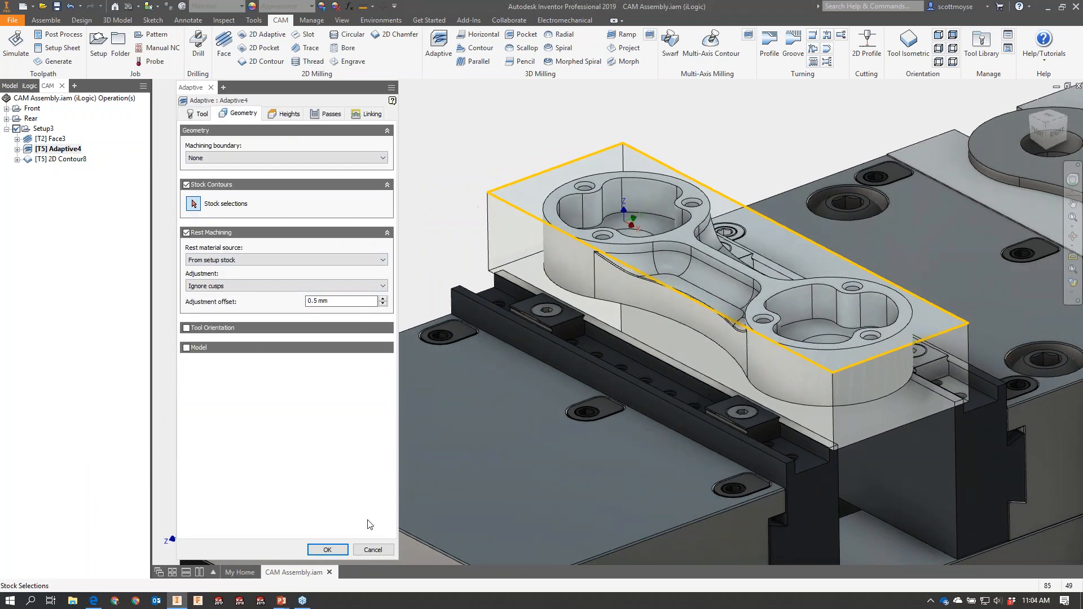
Reopen the 2D Contour operation, examine its selected contour around the part, and close it.
click(60, 159)
right_click(79, 161)
click(137, 169)
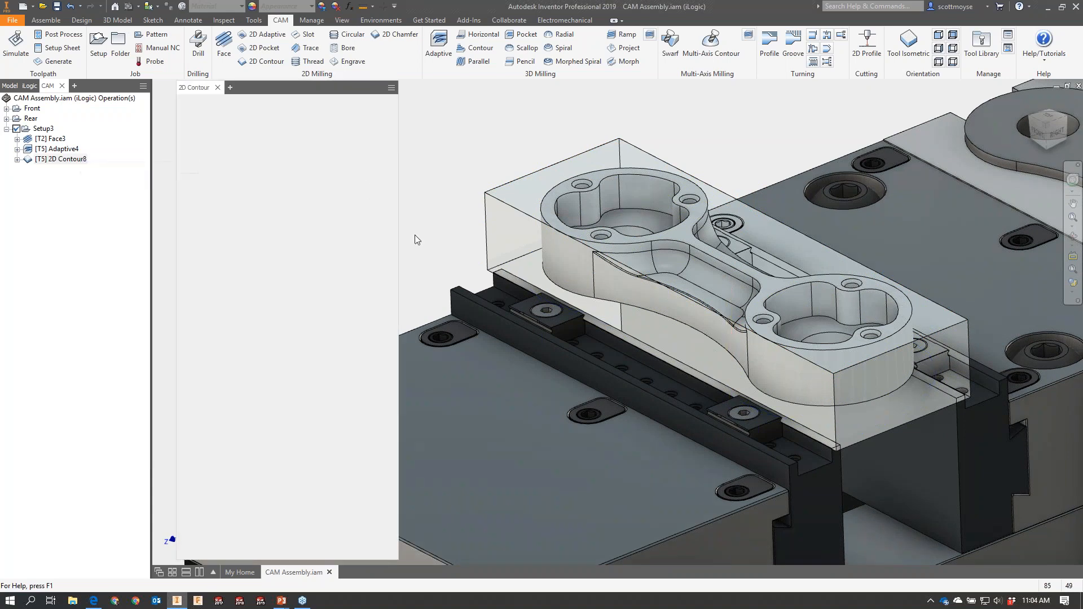
click(238, 114)
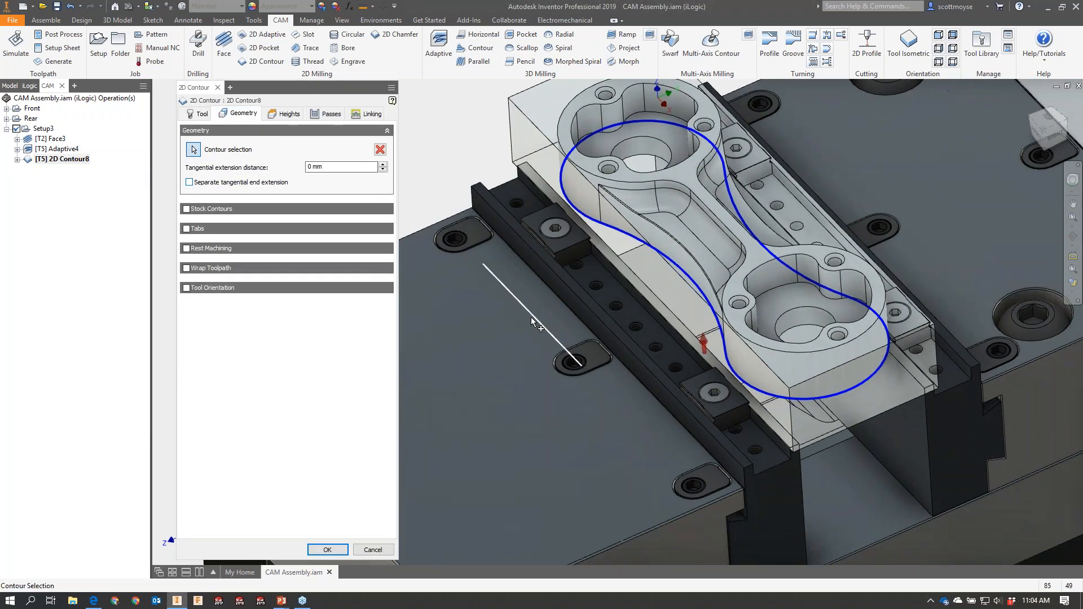
shift+middle_drag(712, 398, 753, 399)
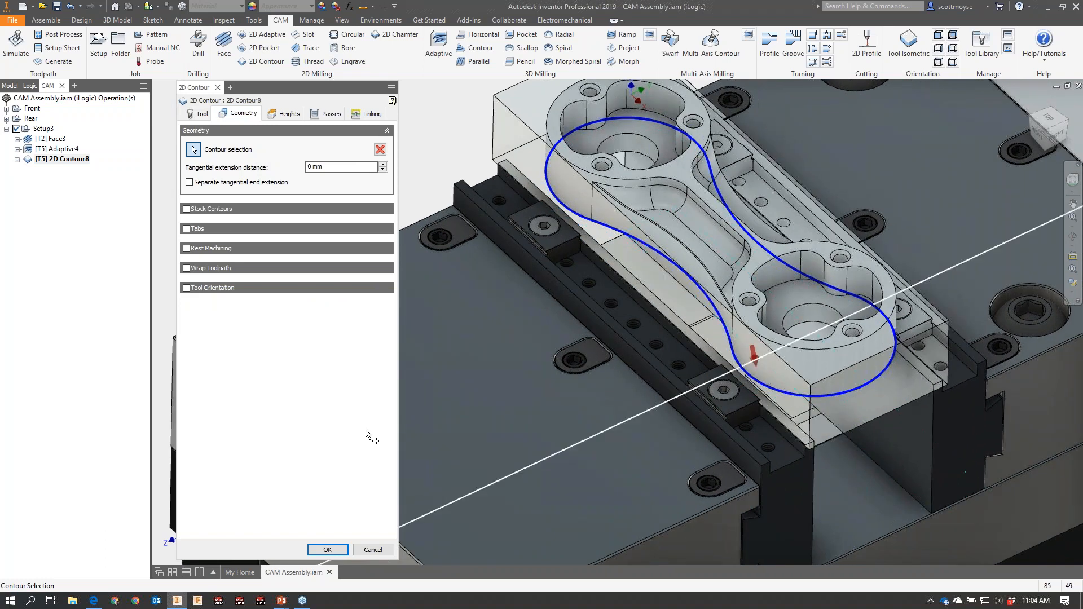
click(327, 550)
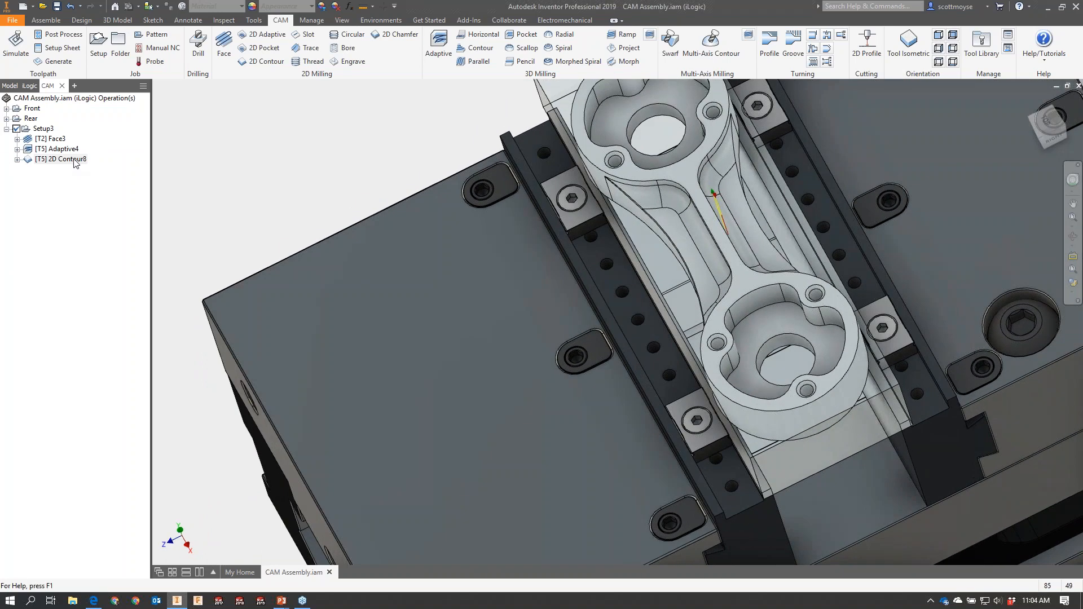
Reopen the 2D Contour operation, reverse the selected contour so the tool cuts outside the part, and accept it.
right_click(70, 166)
click(95, 174)
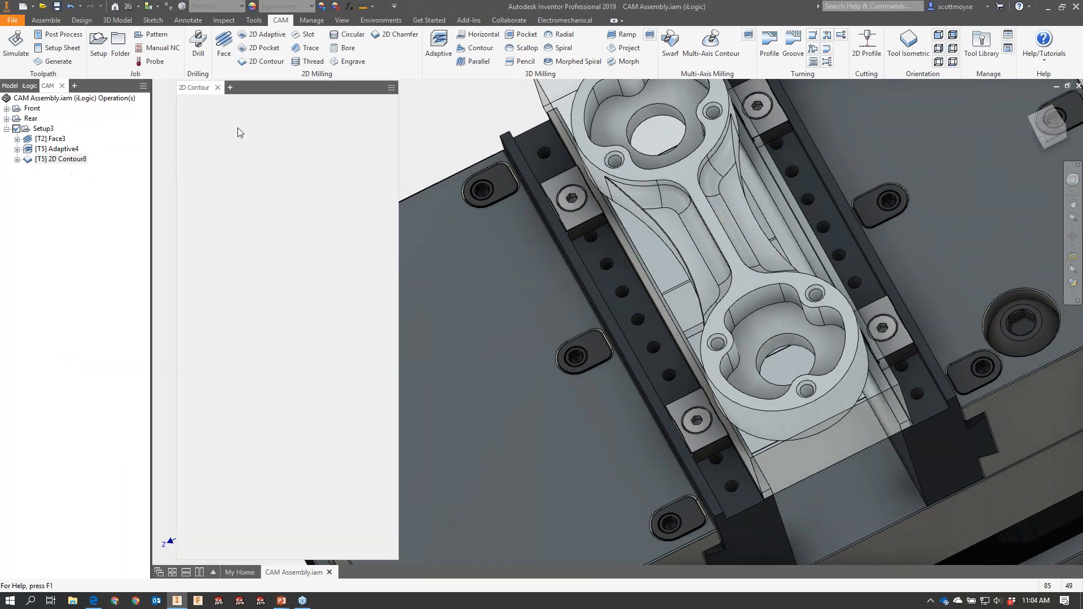
click(239, 113)
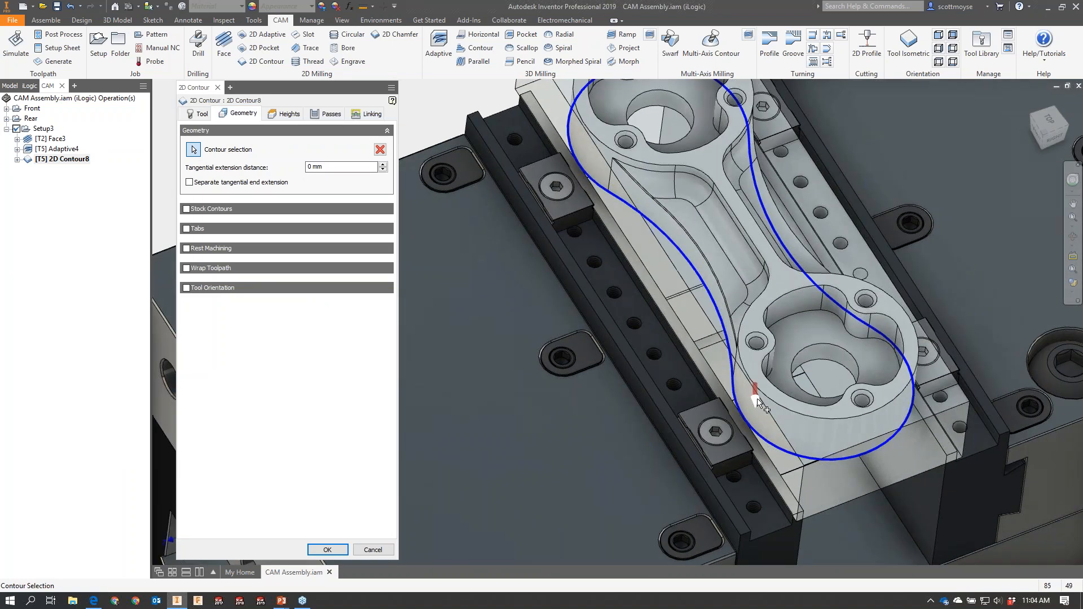
click(757, 401)
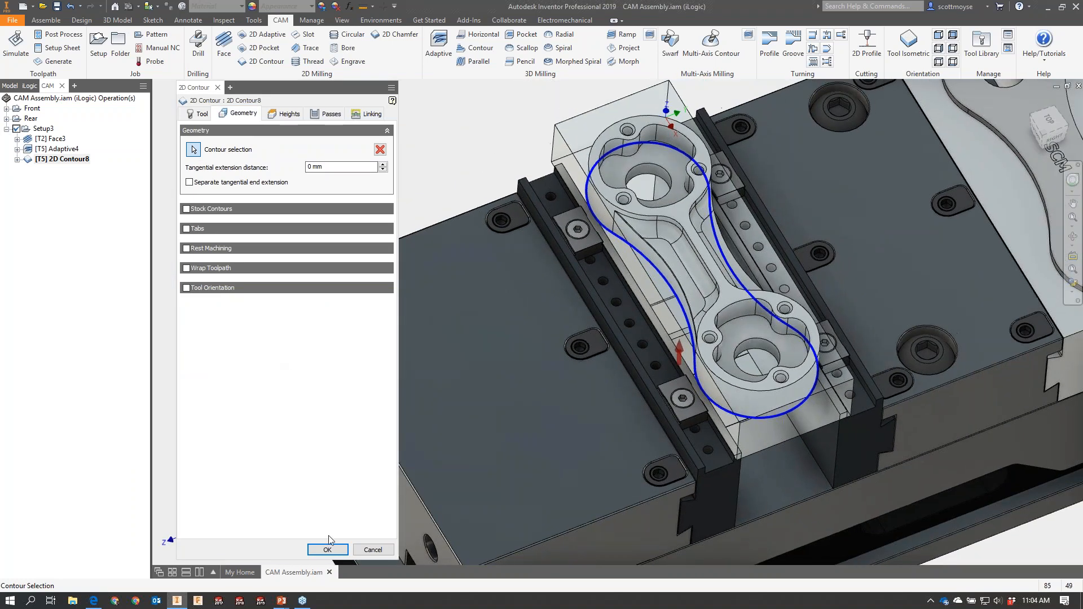
click(328, 549)
Switch to the PowerPoint slide show and advance past the 2D Toolpaths title to the Open Pocket Finish contour selection slide.
key(alt+Tab)
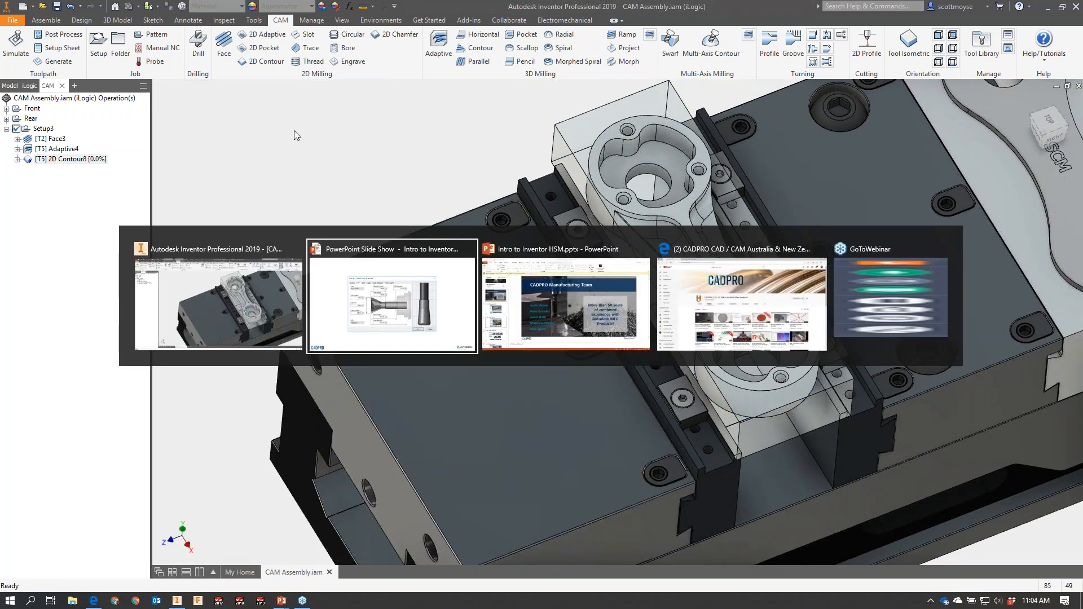
key(Right)
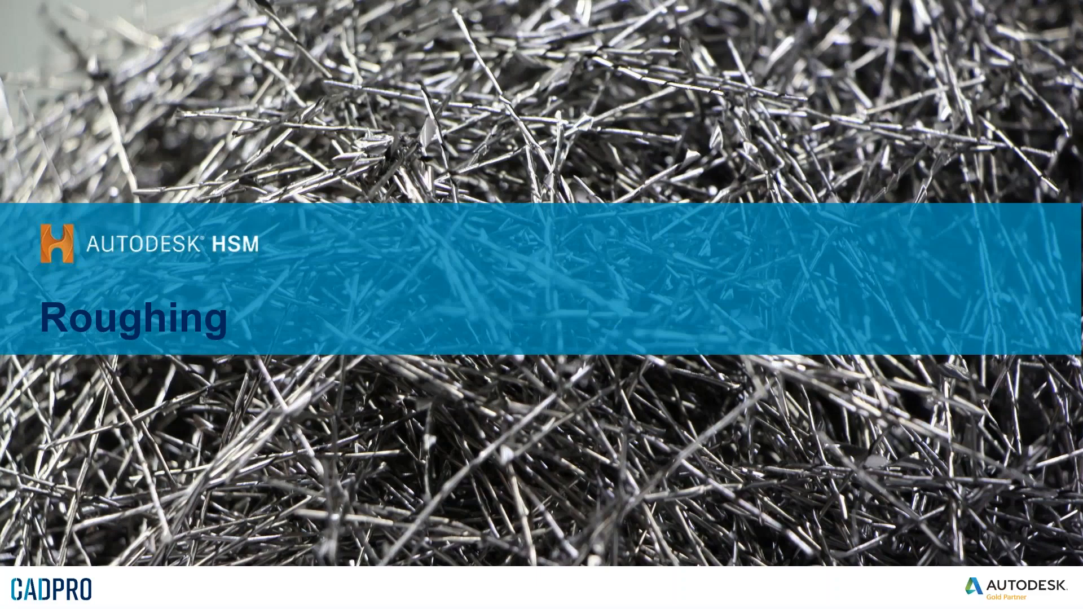
key(Right)
key(Right)
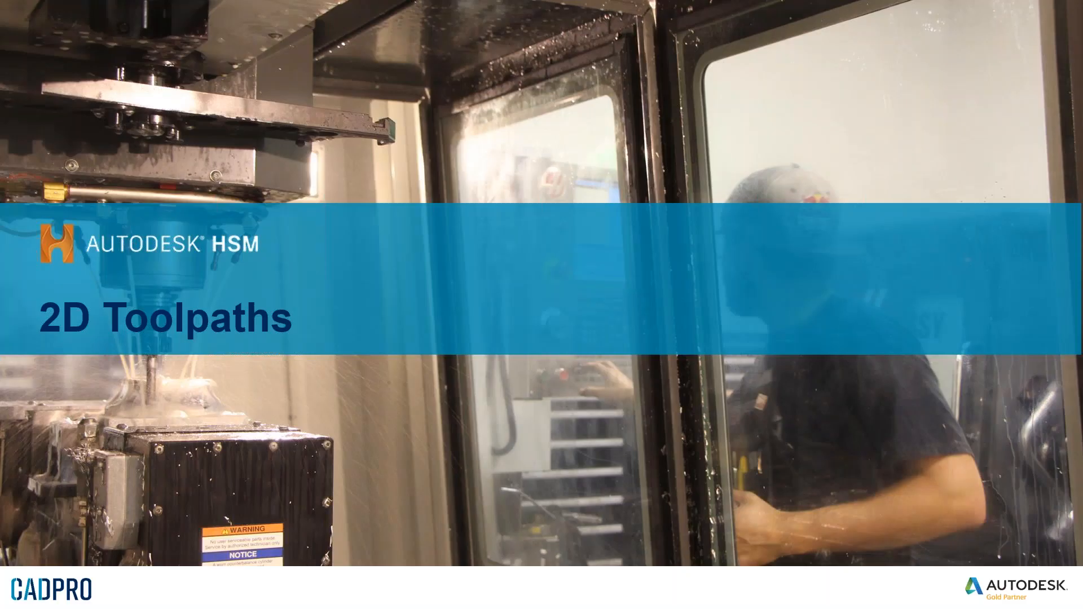
key(Right)
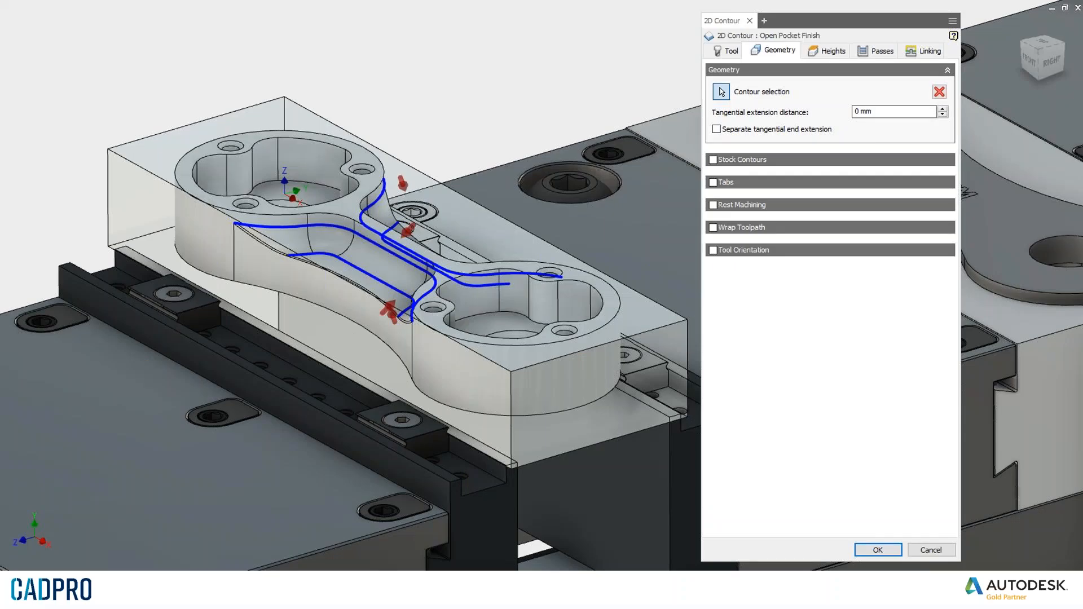
Switch back to Inventor and bring up the commands for the 2D Contour operation.
key(alt+Tab)
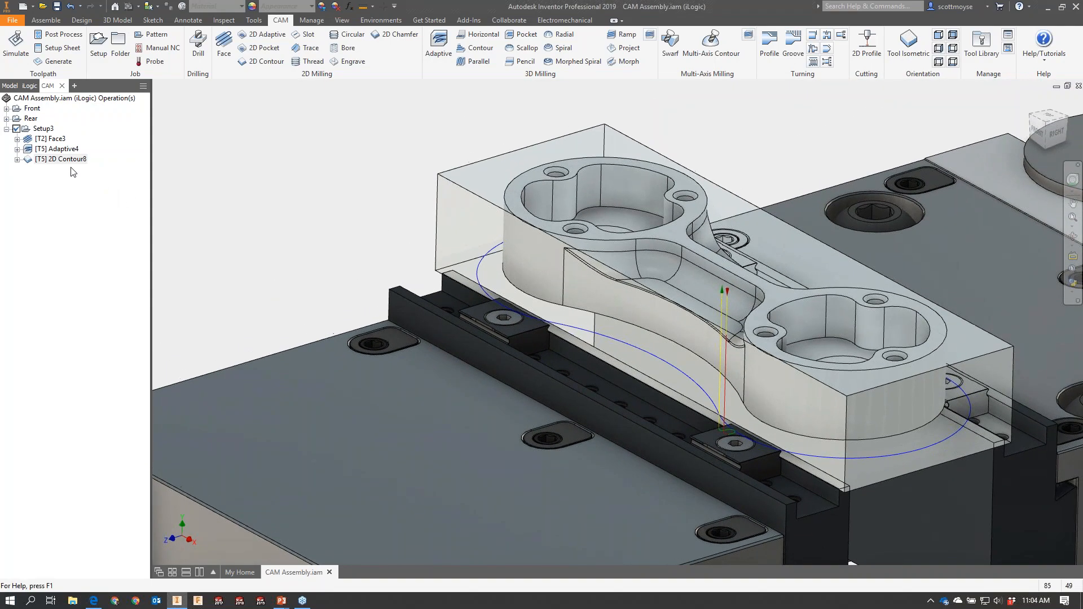
right_click(72, 161)
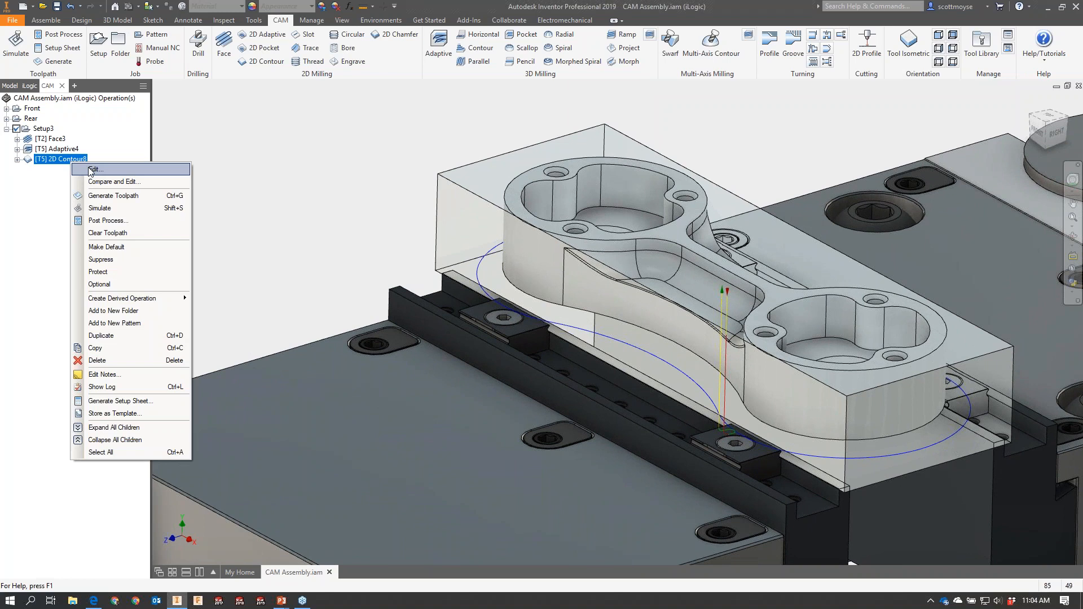
click(93, 170)
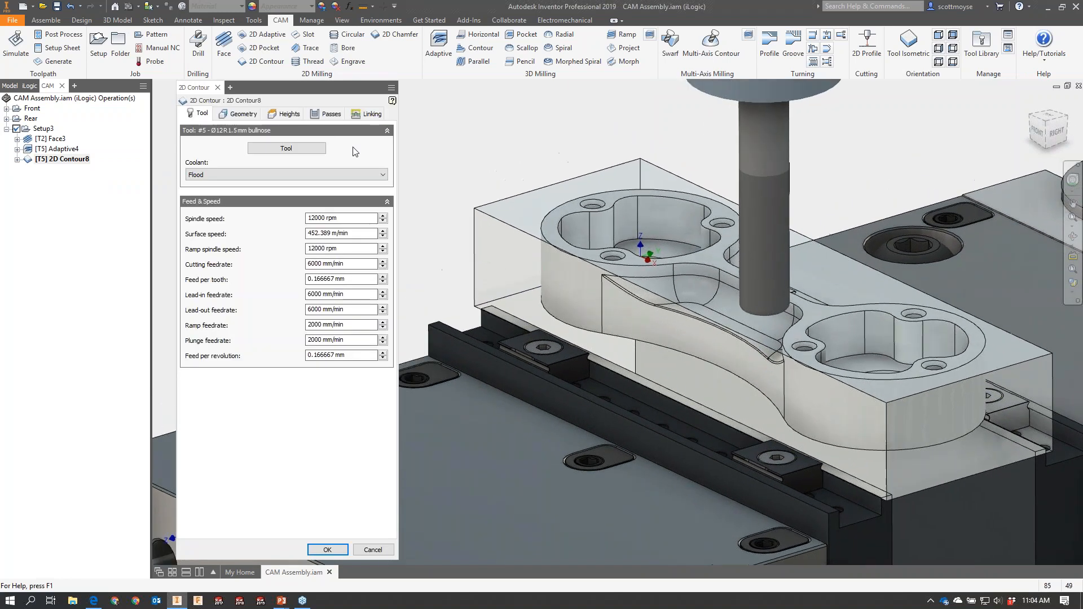
click(244, 115)
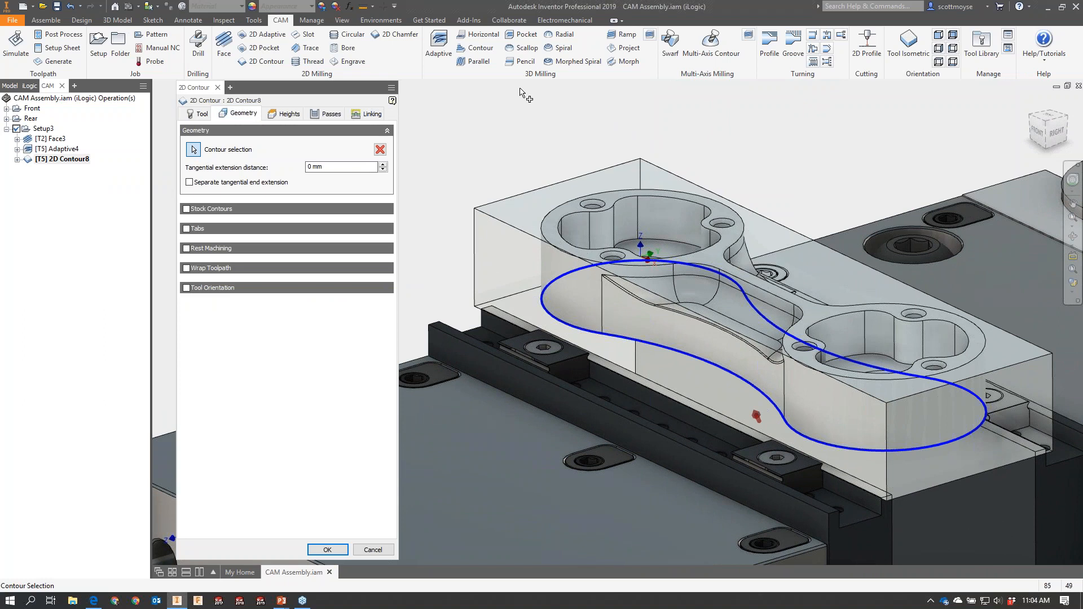
key(Escape)
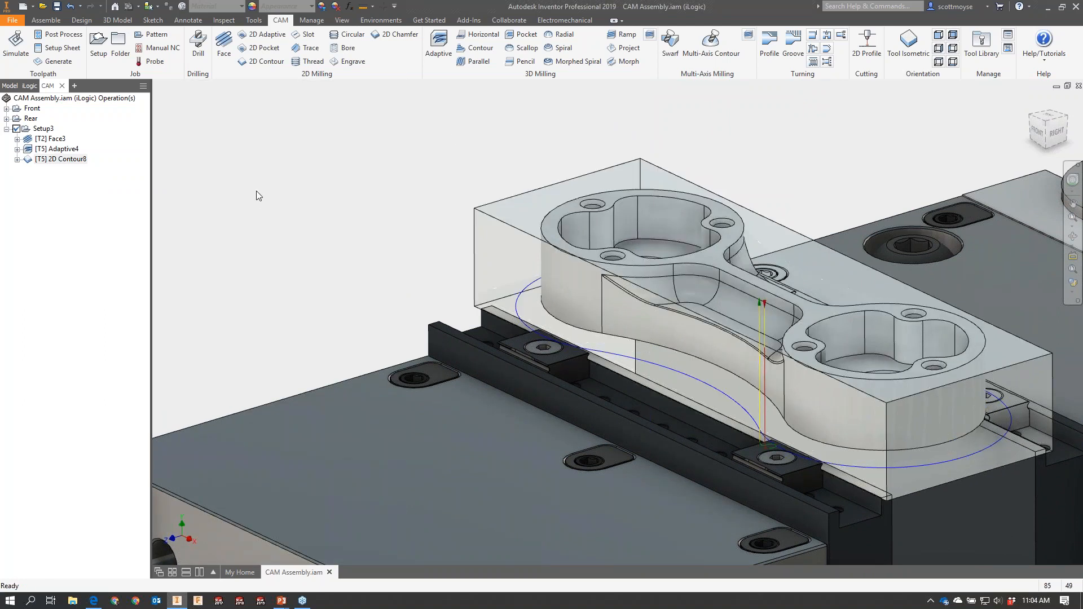
Hide the STOCK and OP2 Stock components inside FRONT_STOCK_ASSY-01.
click(9, 86)
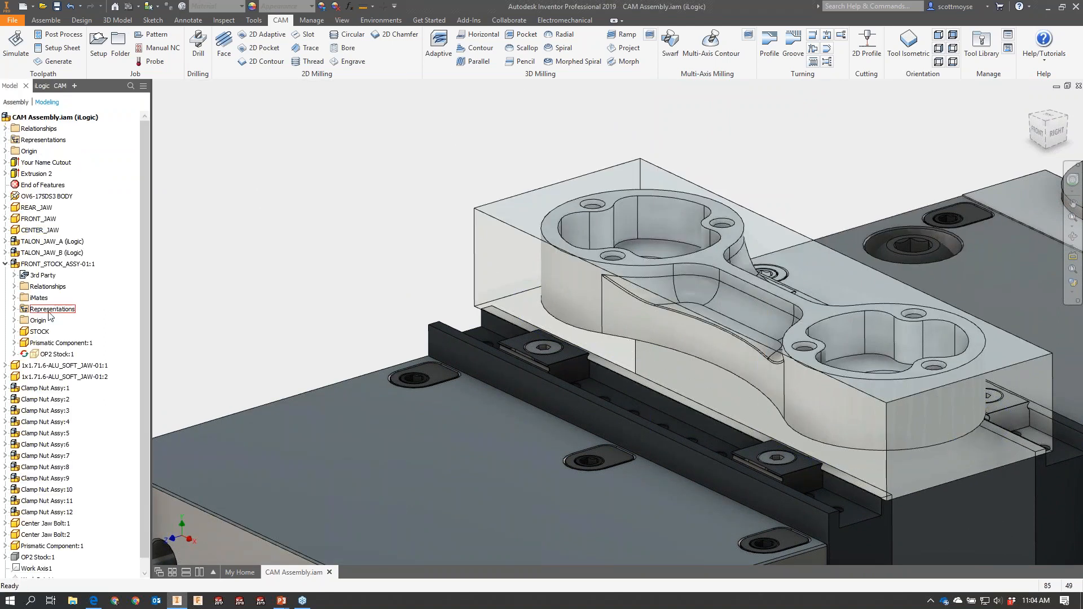
click(38, 332)
ctrl+click(54, 355)
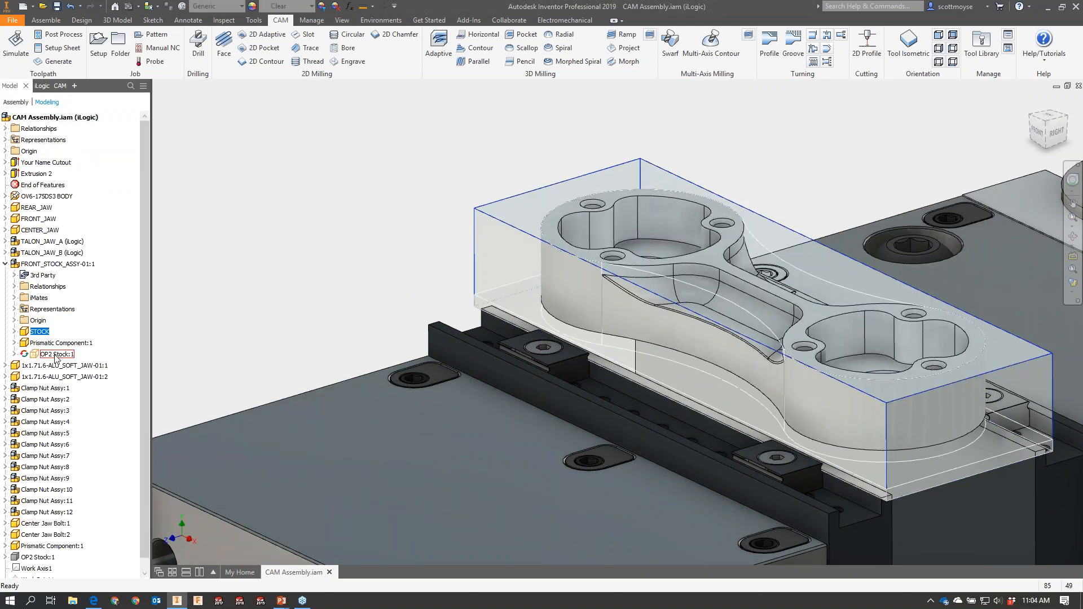
right_click(56, 357)
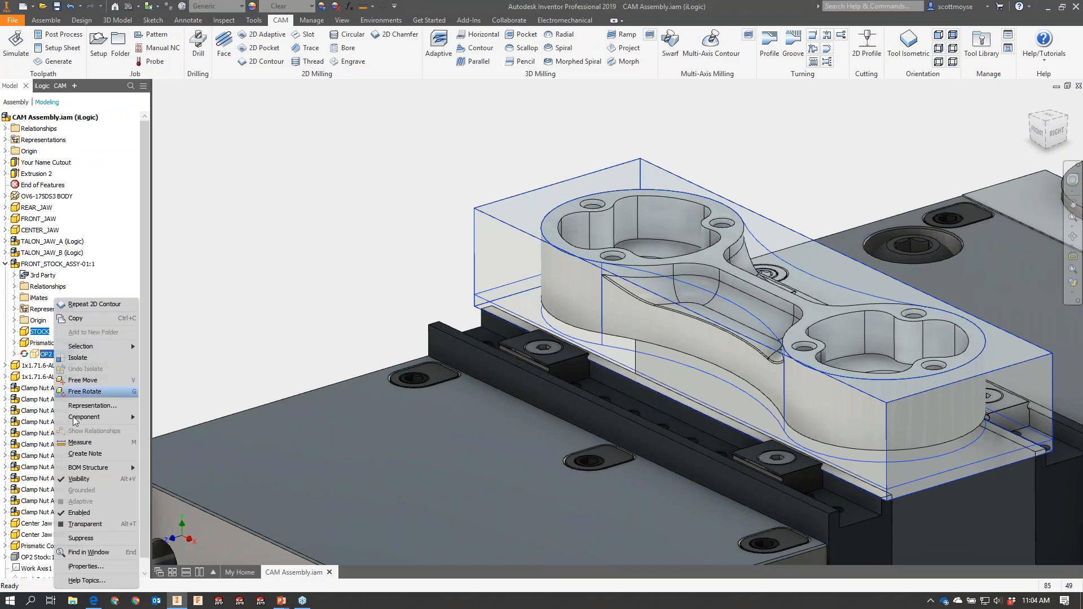
click(79, 479)
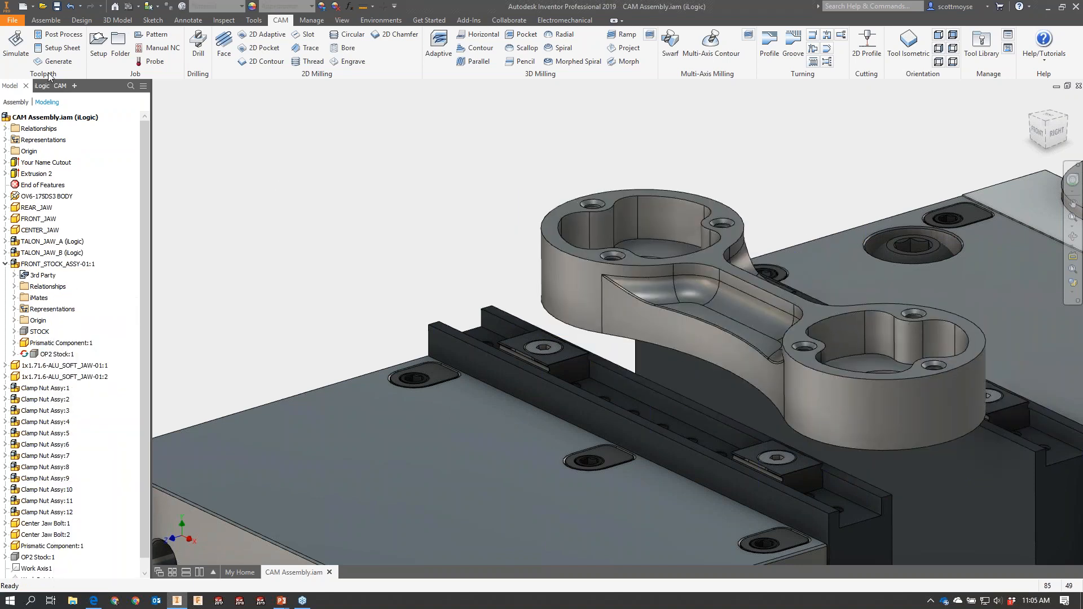
Edit the 2D Contour8 operation's geometry and add the front pocket's floor edge as an extra contour.
click(61, 86)
right_click(66, 164)
click(86, 168)
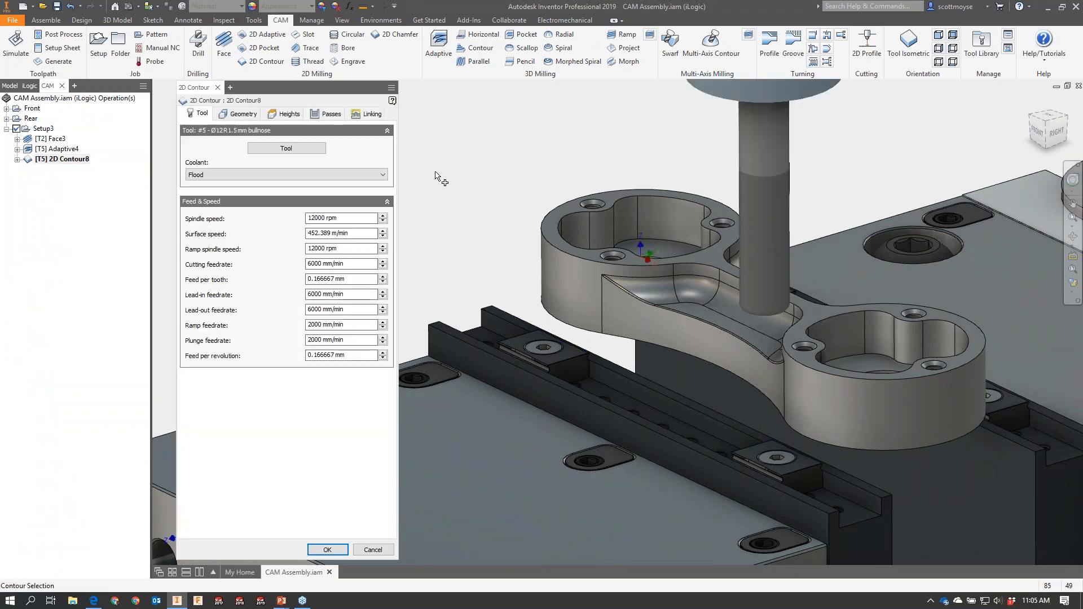
click(243, 114)
scroll(496, 162, up, 4)
scroll(496, 159, up, 5)
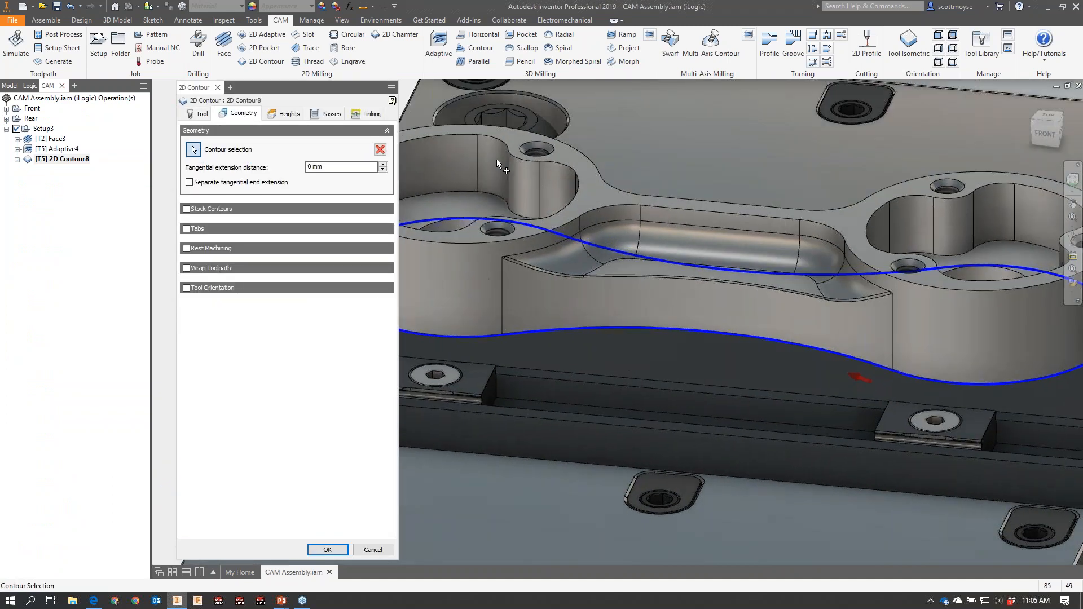
shift+middle_drag(810, 292, 775, 322)
click(817, 290)
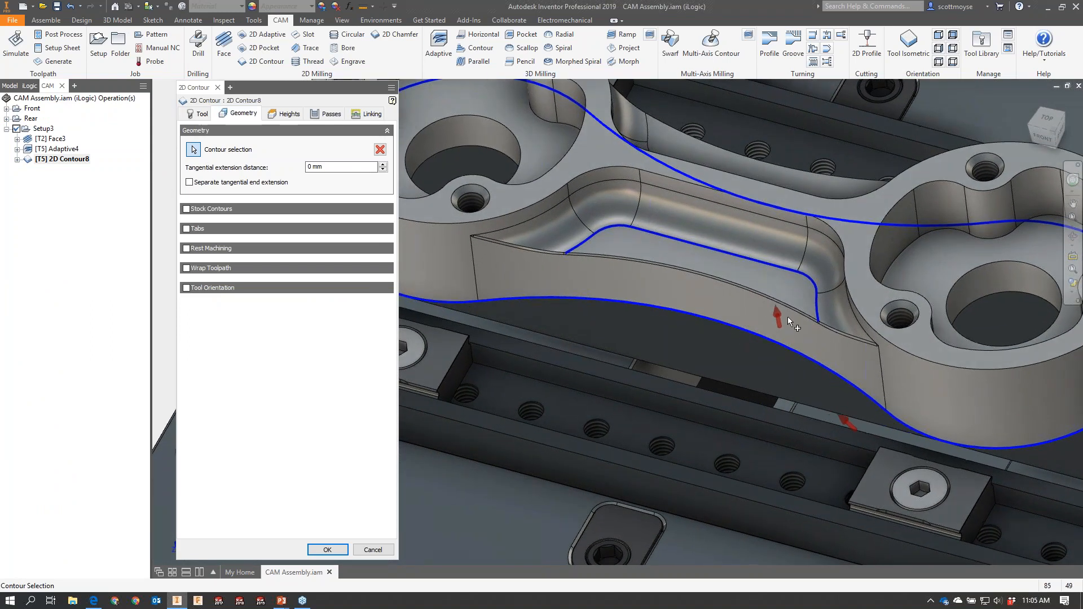
Add the front pocket's upper edge as an open contour running from one end of the pocket to the other.
shift+middle_drag(554, 278, 787, 299)
click(645, 337)
scroll(788, 300, down, 2)
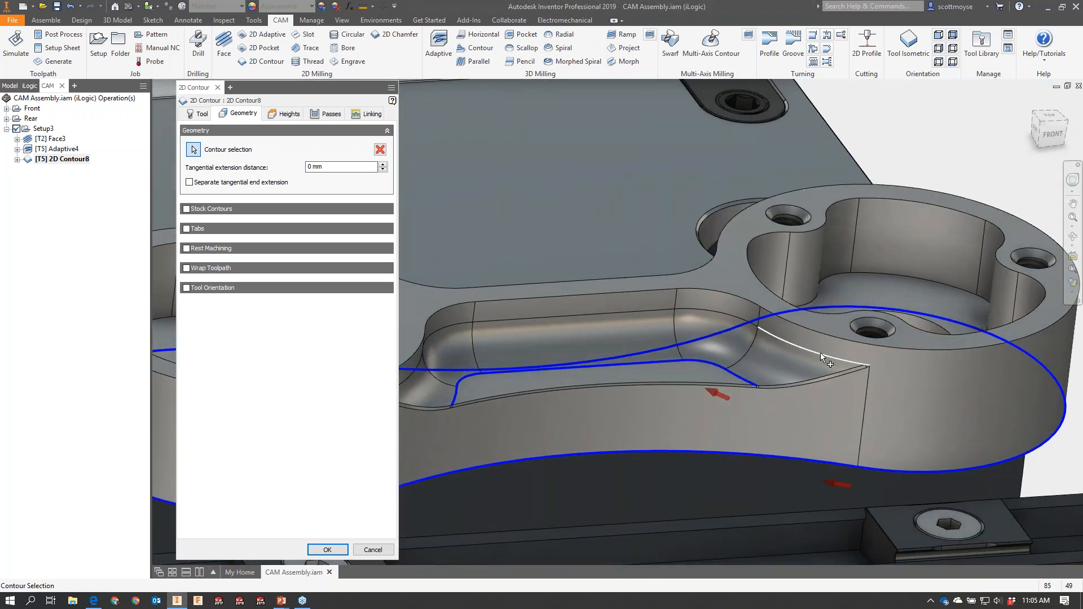
click(848, 363)
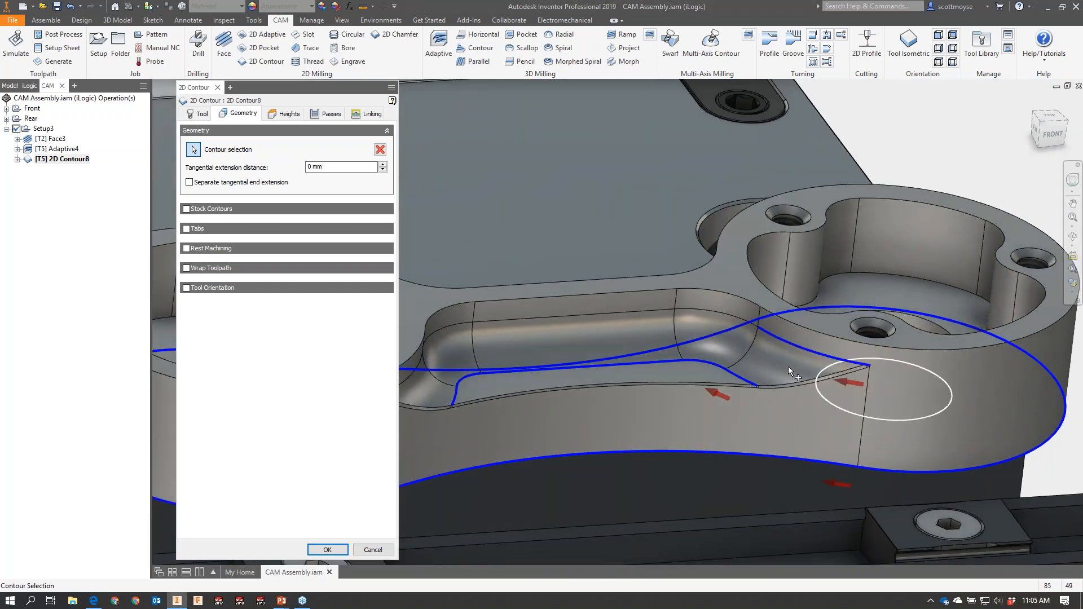
shift+middle_drag(428, 316, 874, 351)
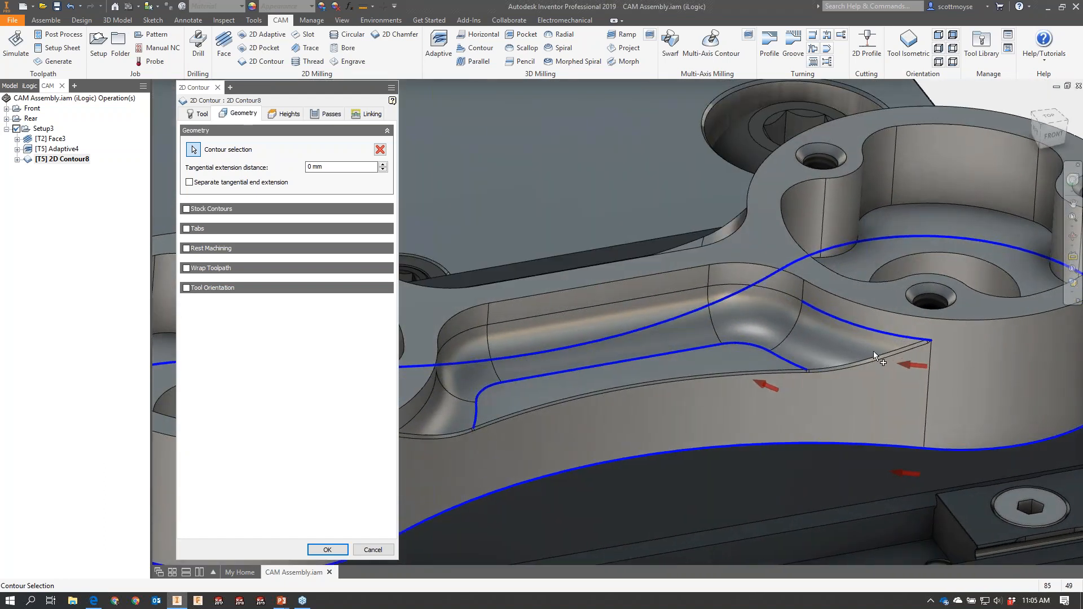
click(904, 337)
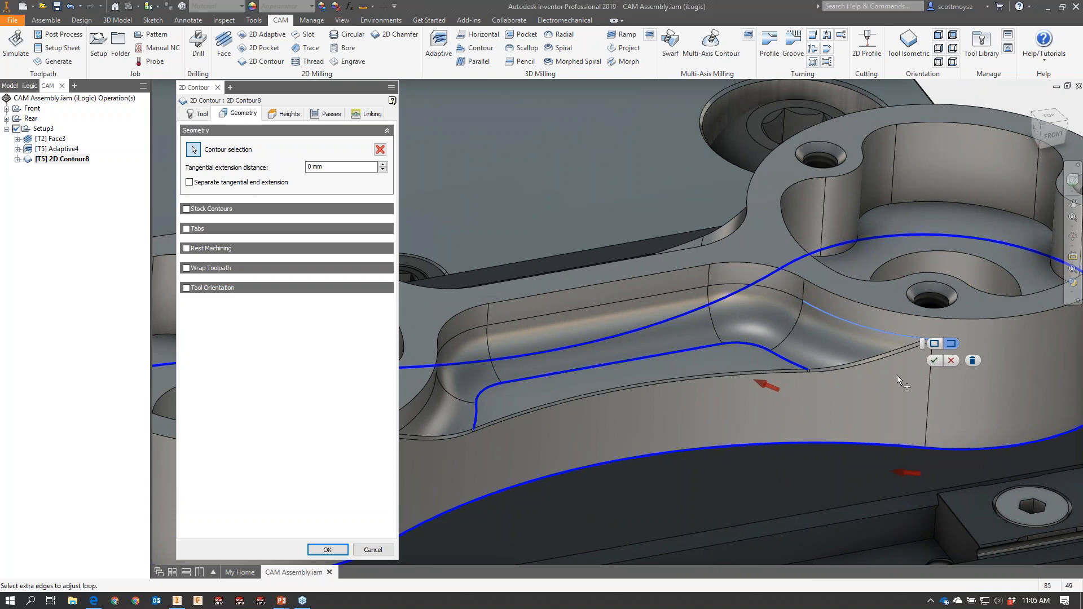
click(951, 344)
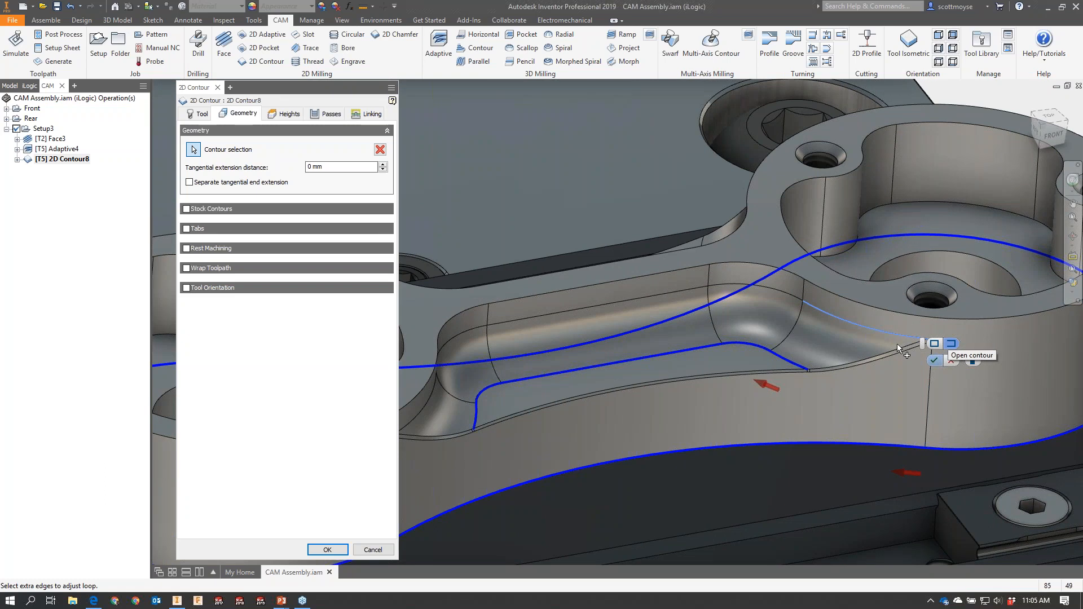
click(768, 289)
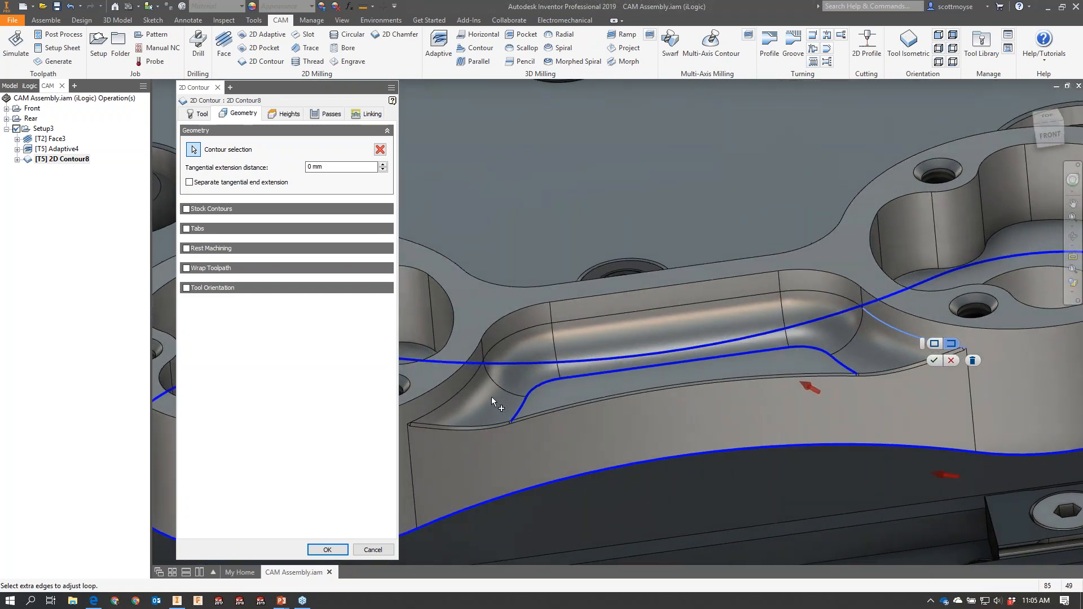
click(454, 401)
click(857, 306)
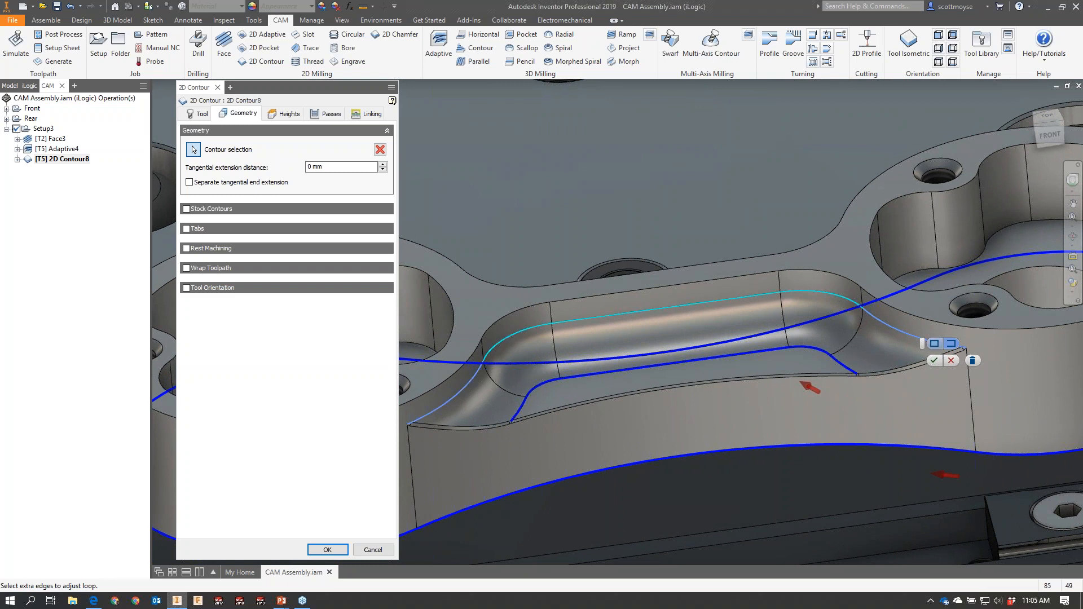
click(934, 361)
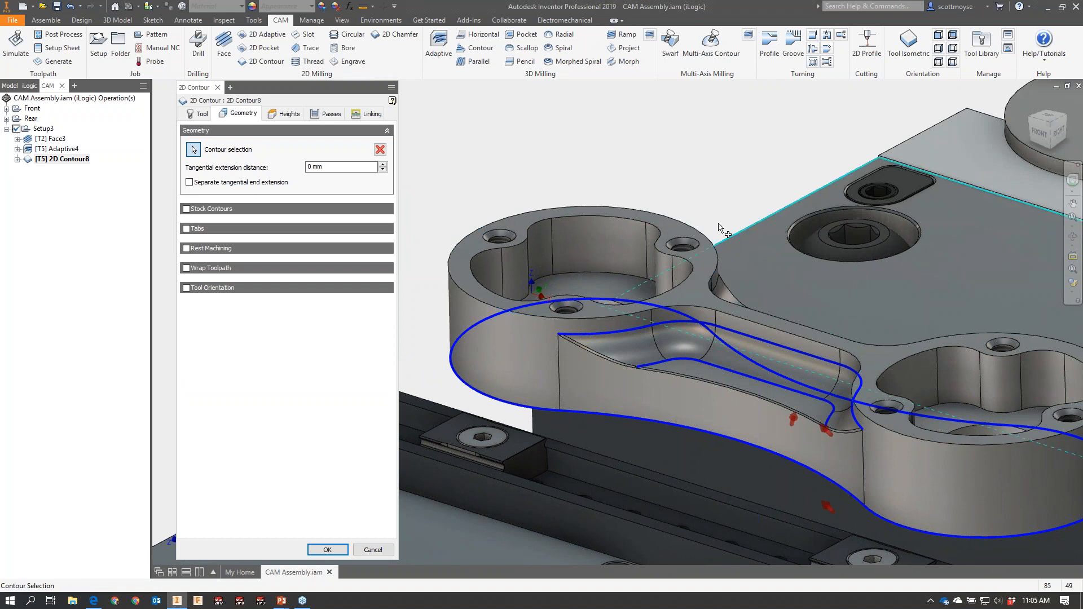
Select the part's top outline and reduce it to an open contour along the straight waist edge above the front pocket.
click(756, 328)
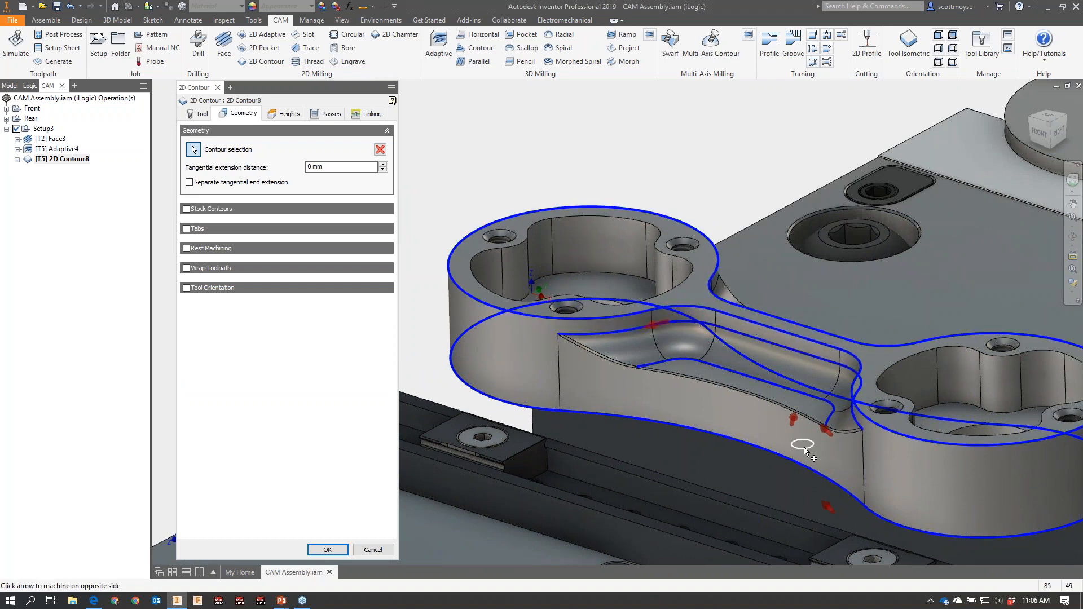
click(794, 353)
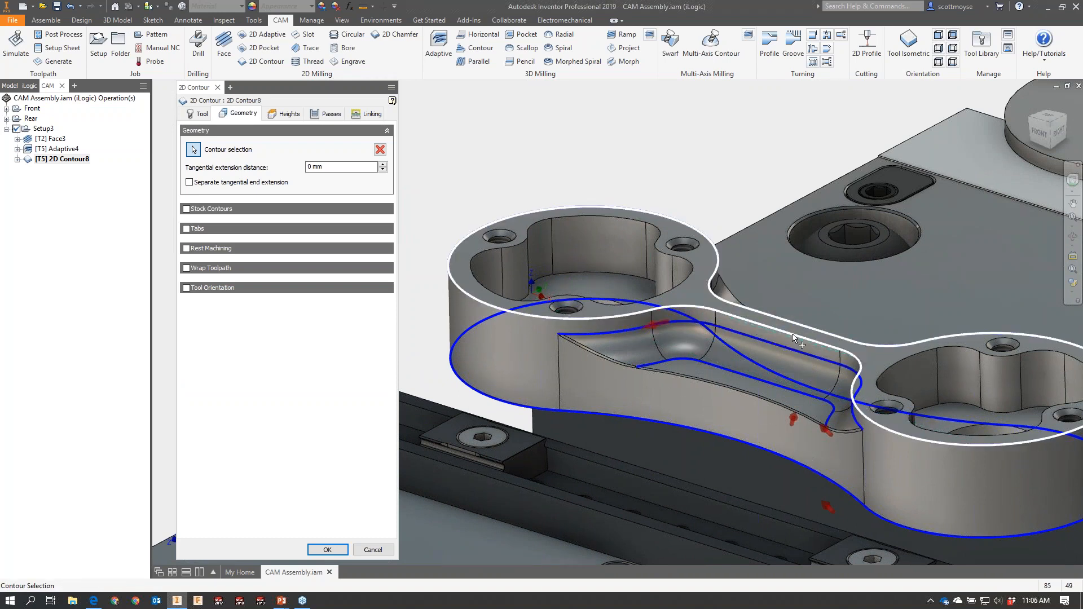
click(840, 340)
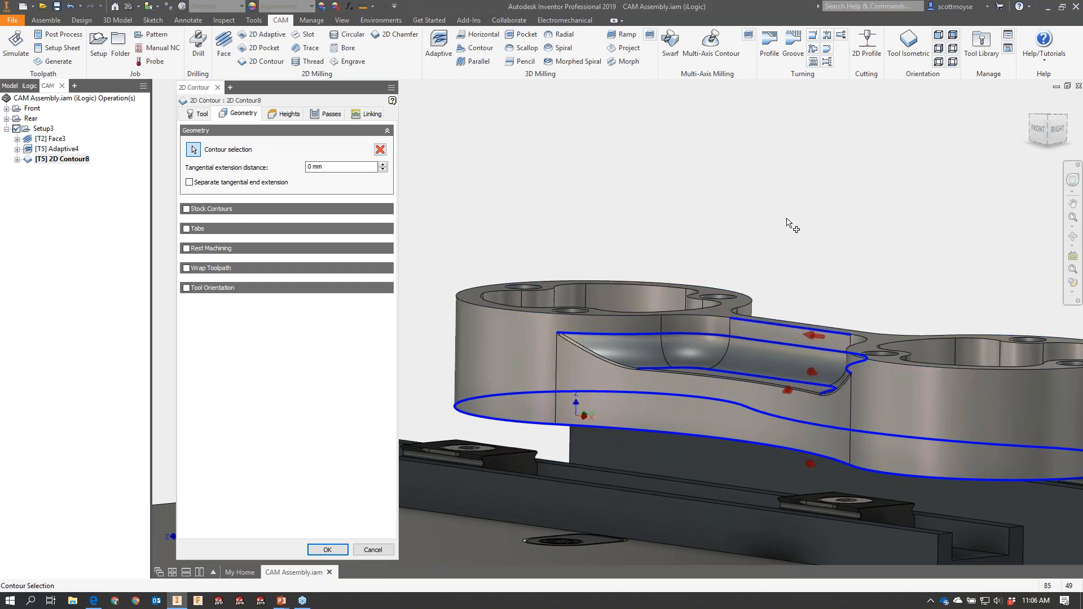
click(788, 326)
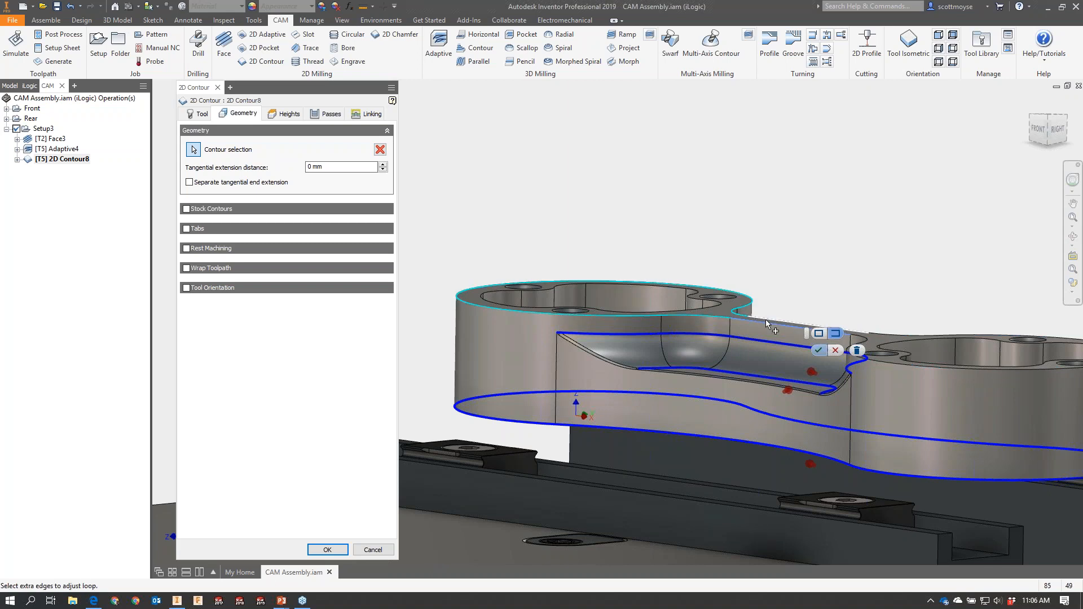
click(818, 351)
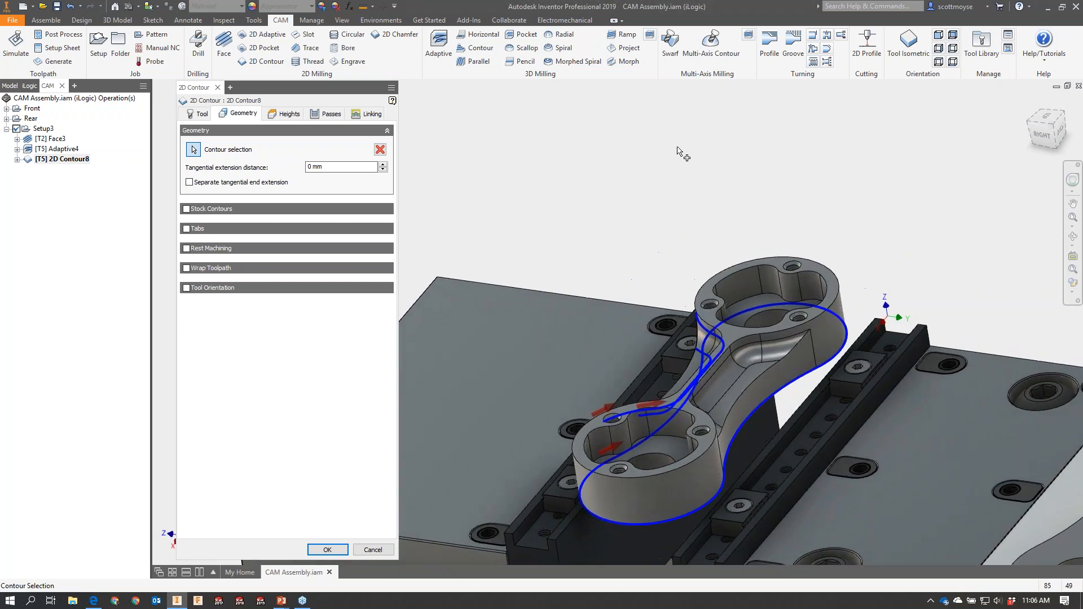
Add the back pocket's floor edge and its full upper edge as open contours.
click(773, 298)
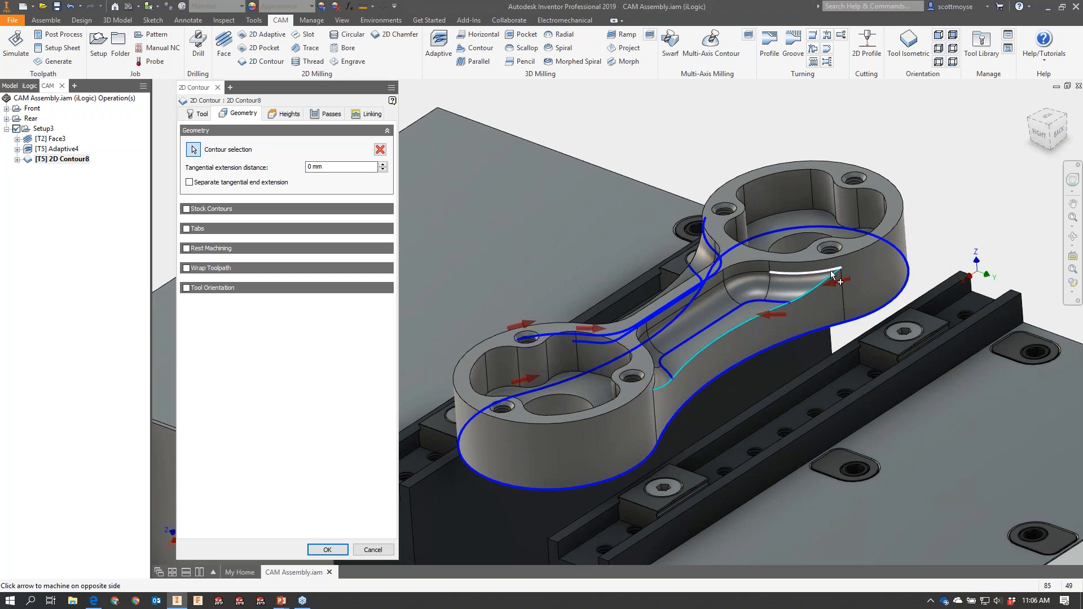
click(825, 273)
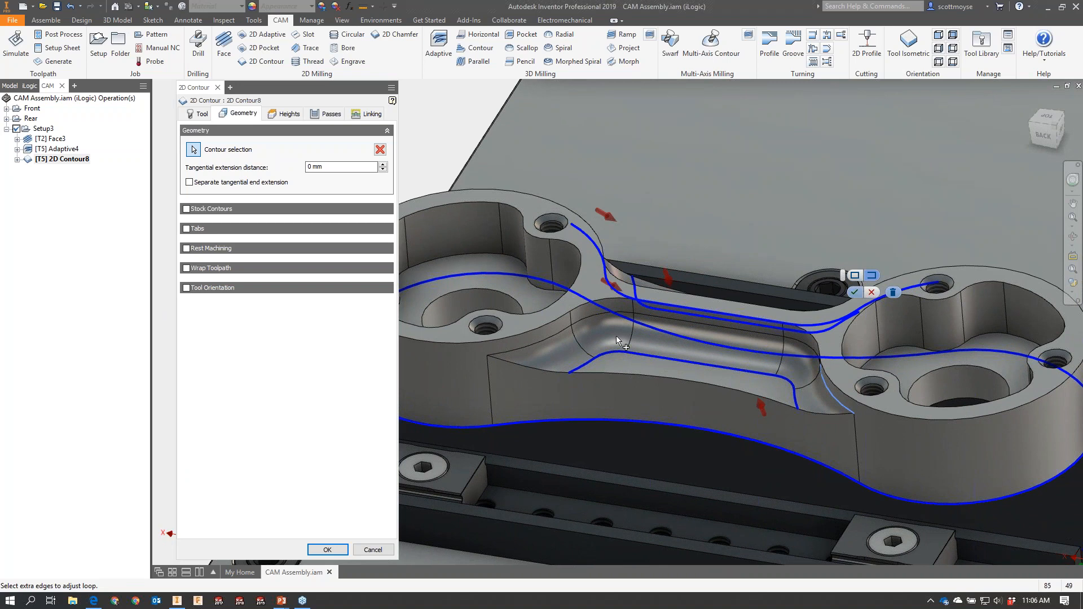
click(546, 340)
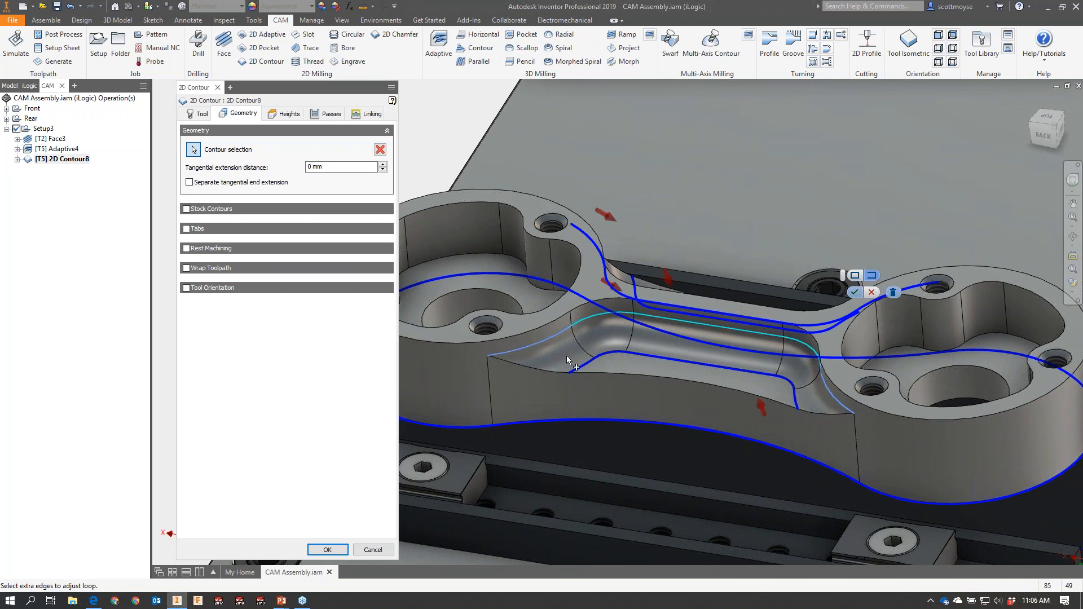
click(856, 292)
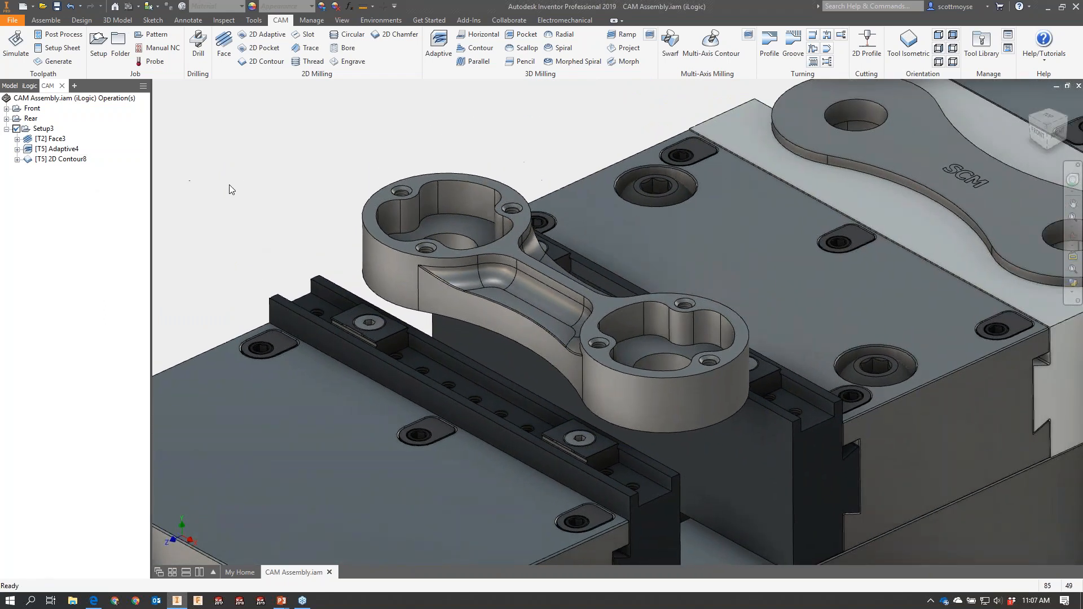
Switch to the PowerPoint slide show to view the drilling Same Diameter slide, and return to Inventor.
key(alt+Tab)
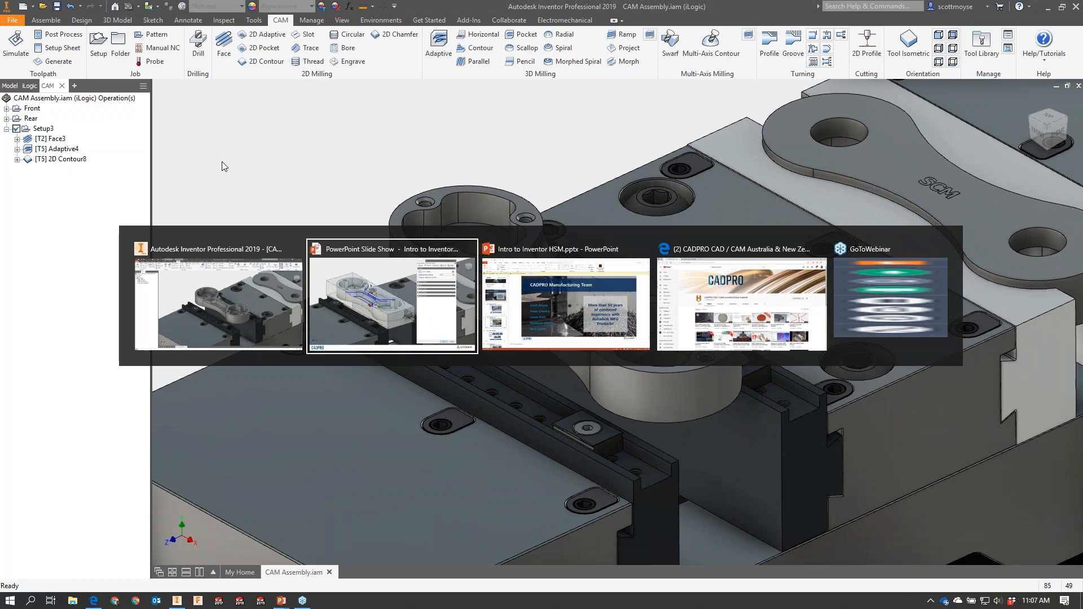
key(alt+Tab)
key(alt+Tab)
key(alt+Tab)
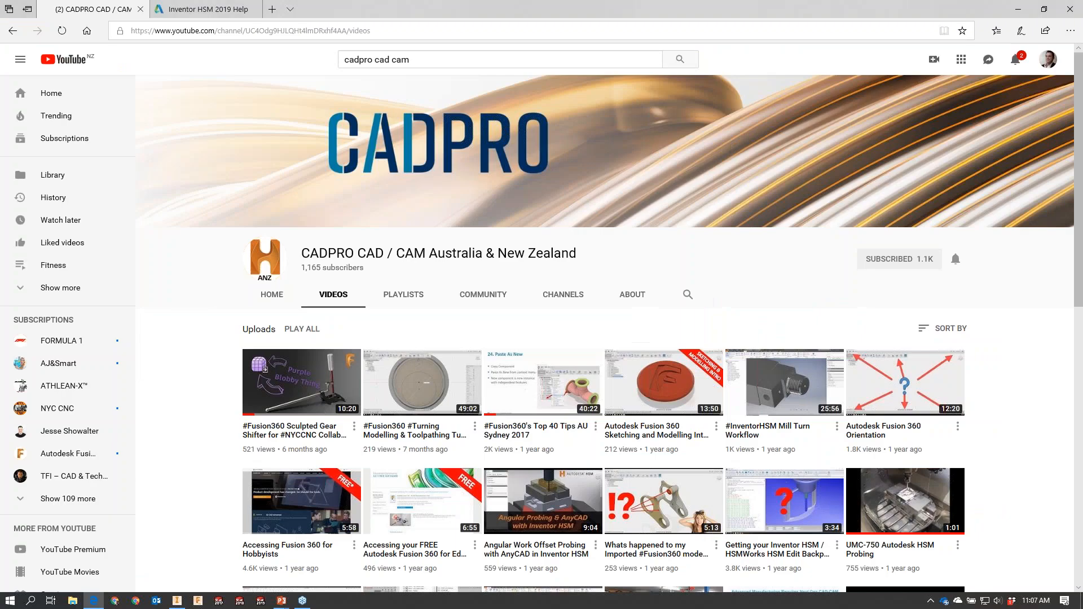
key(alt+Tab)
key(alt+Tab)
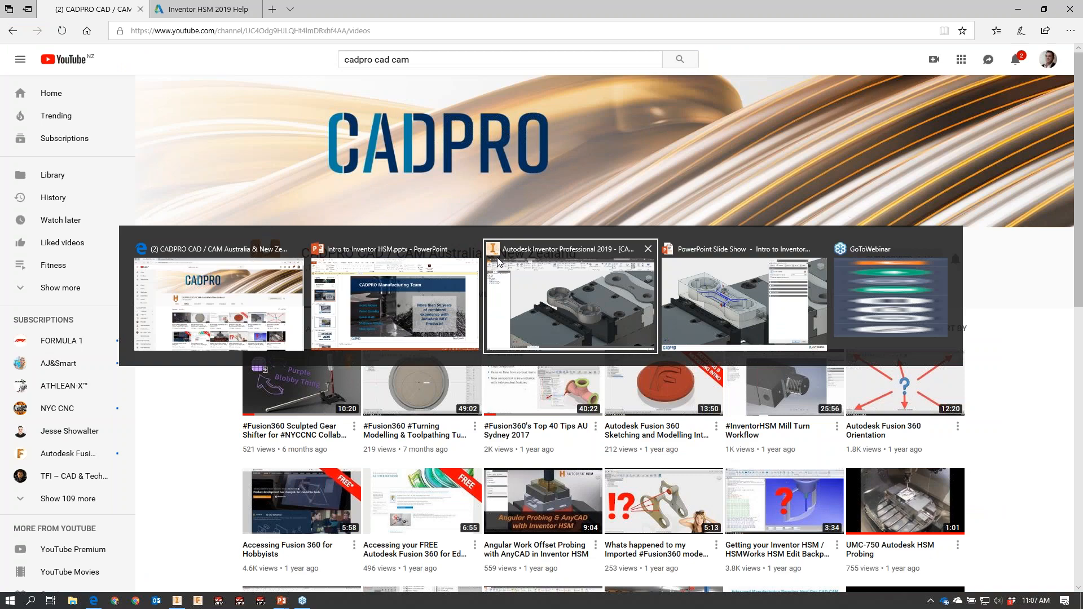
click(688, 289)
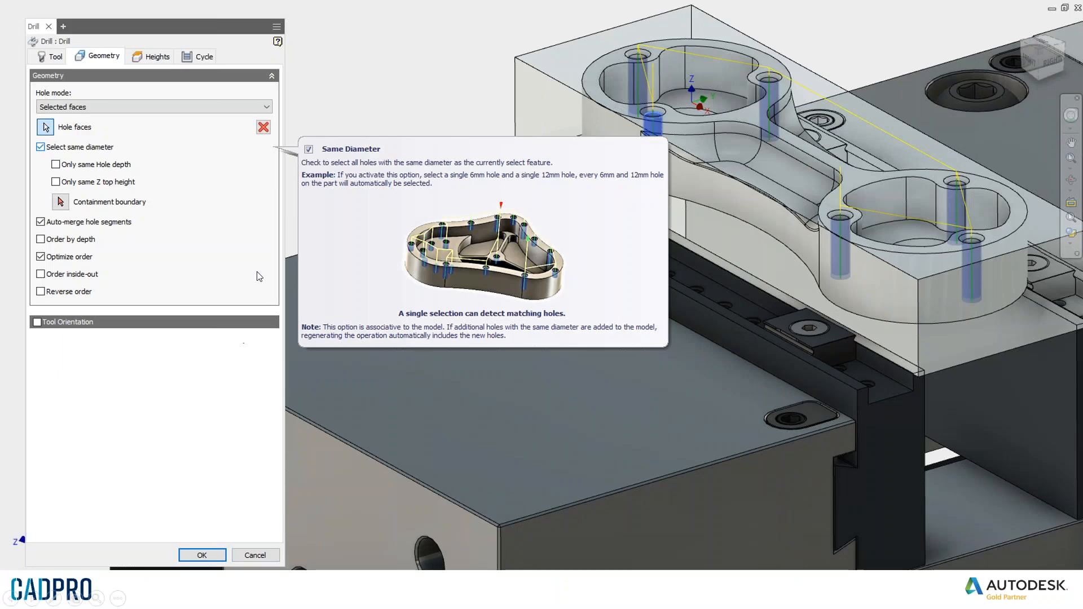
key(alt+Tab)
key(alt+Tab)
key(alt+Tab)
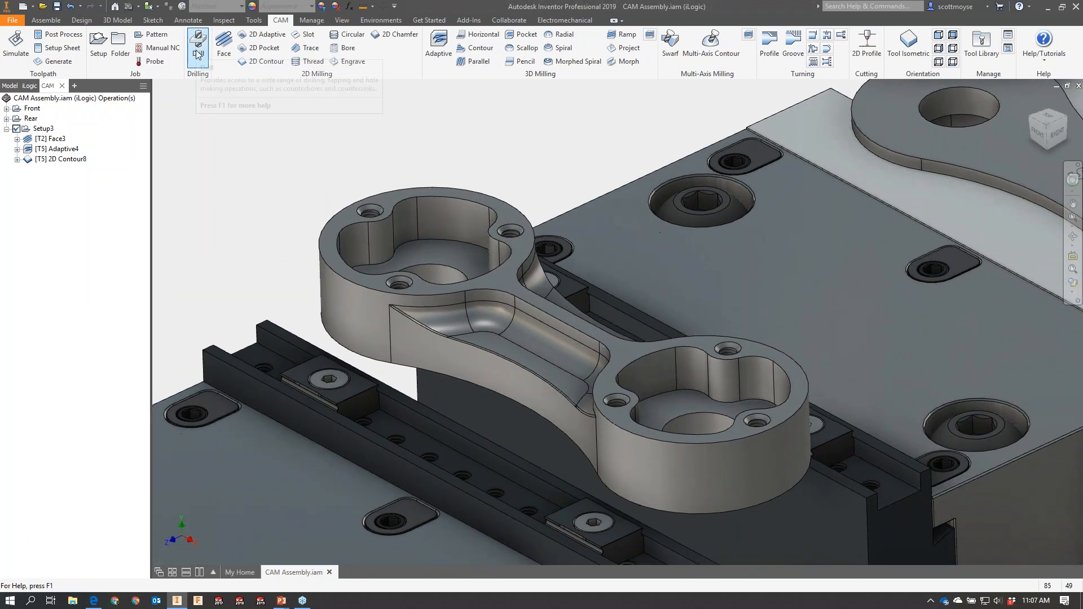
Start a Drill operation in Setup3 and assign tool #6, the 4.6 mm 147° Sandvik CoroDrill.
click(196, 50)
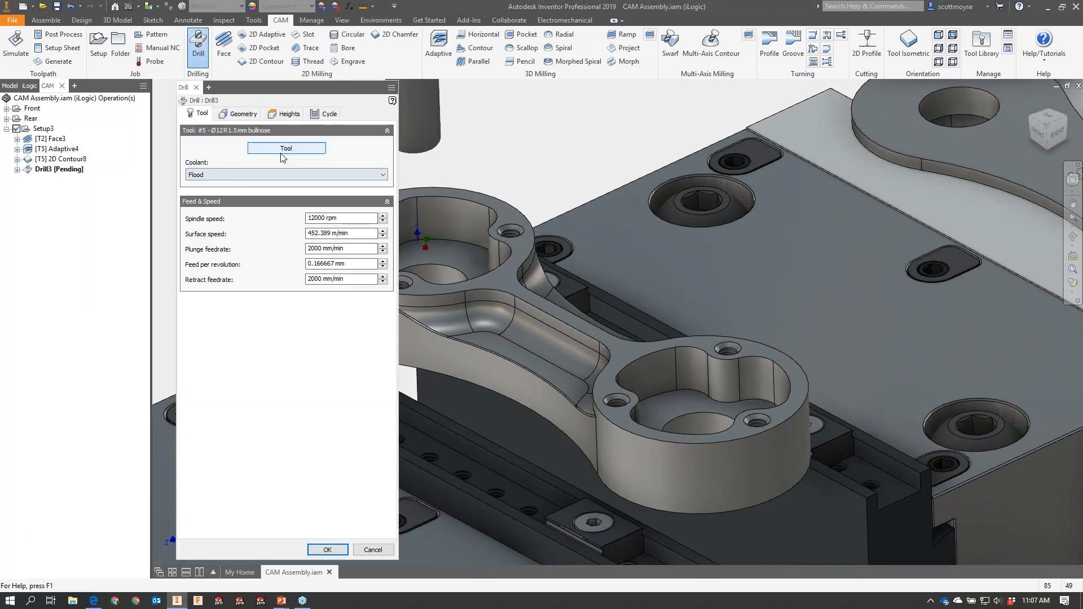
click(285, 149)
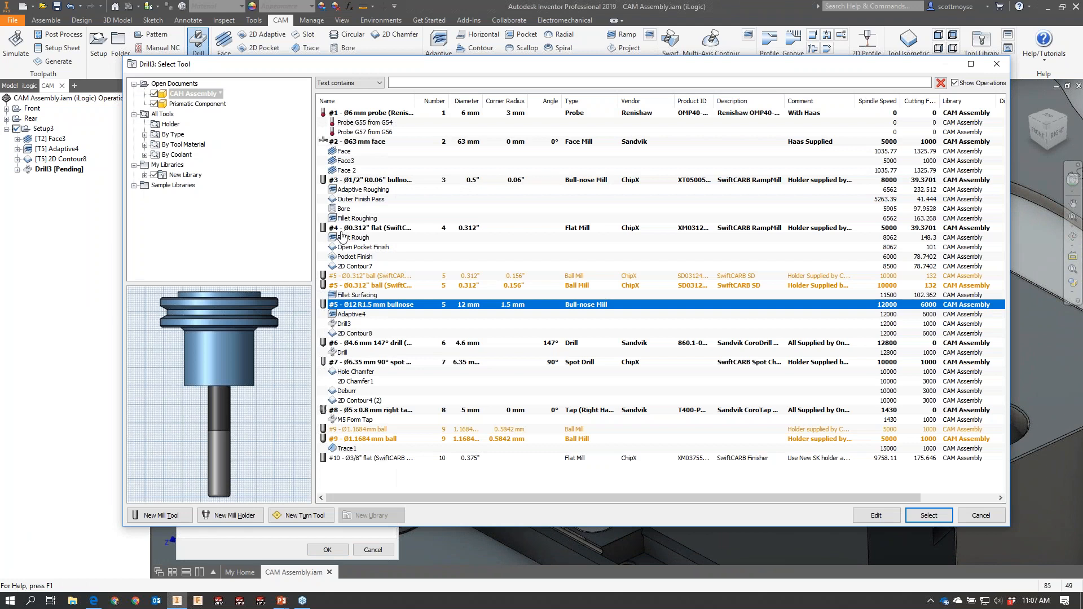
click(370, 345)
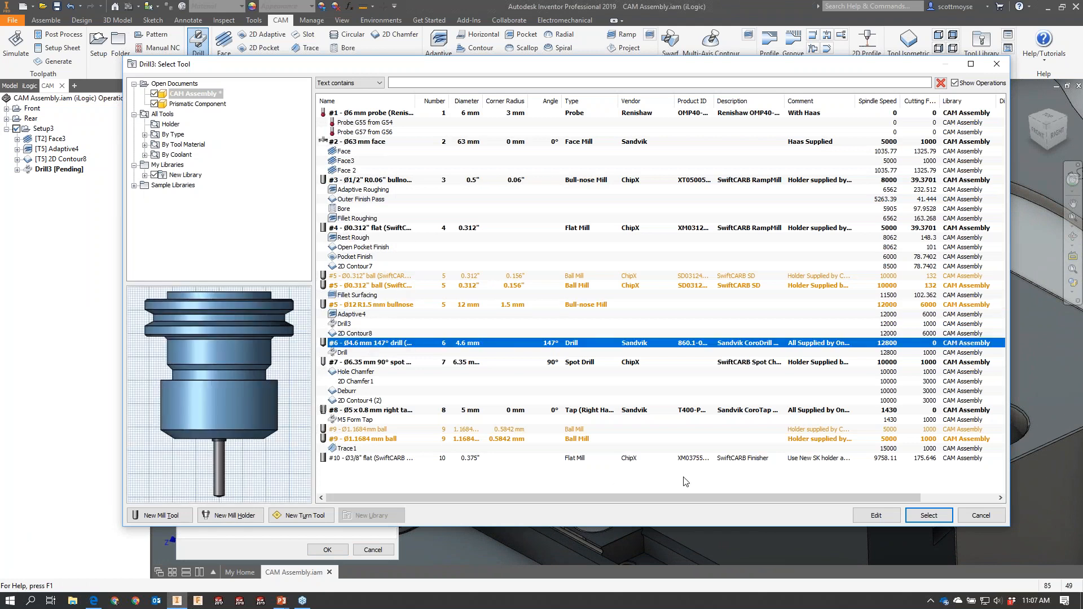
click(928, 515)
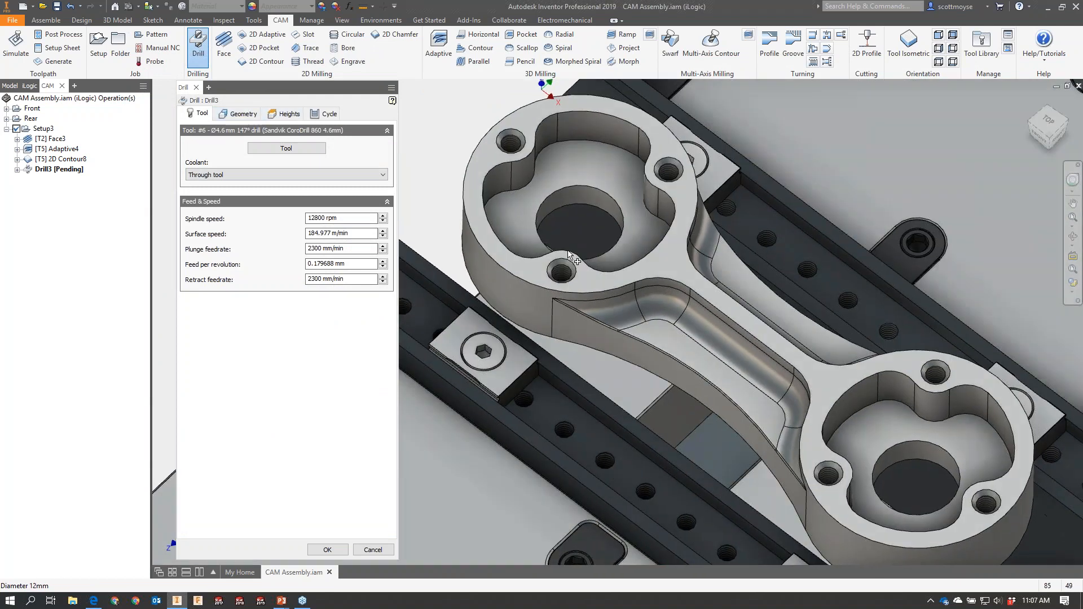
Select one threaded hole's cylindrical face, enable Select same diameter to include the matching holes, and generate the drilling operation.
click(558, 282)
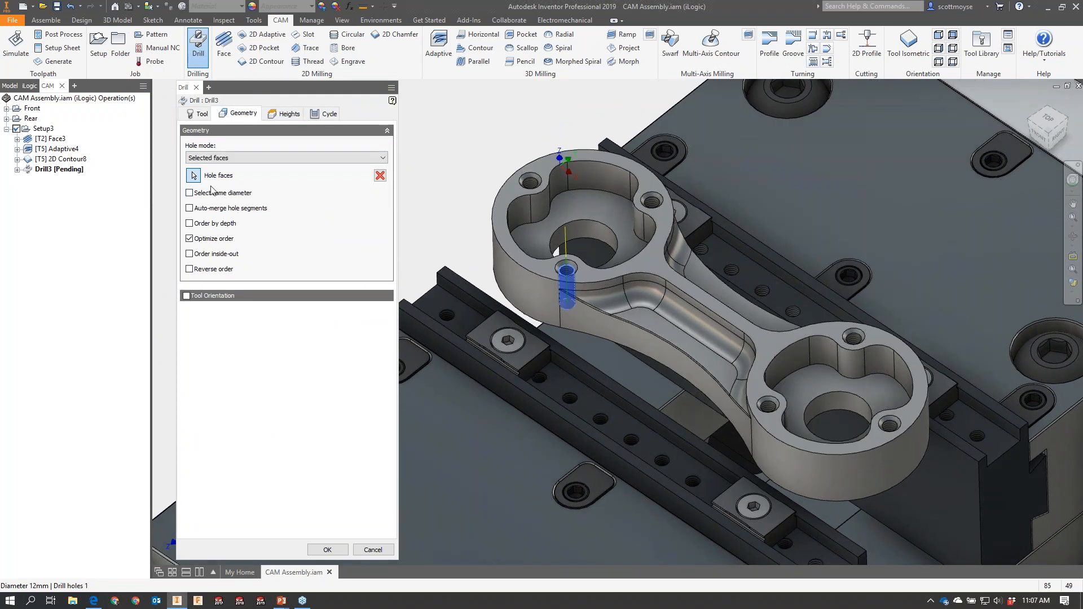
click(211, 194)
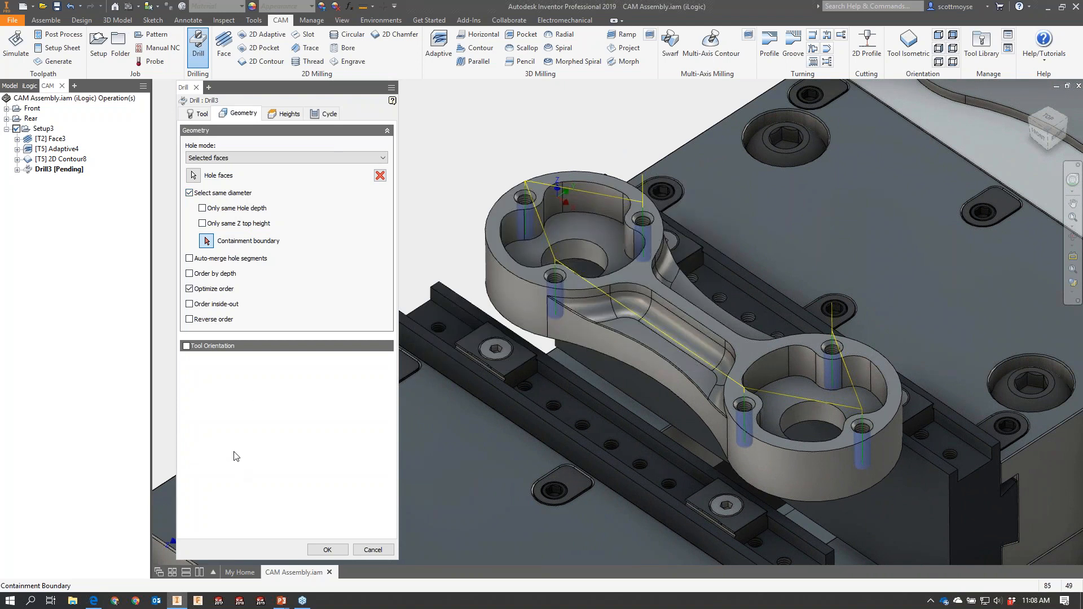
click(327, 550)
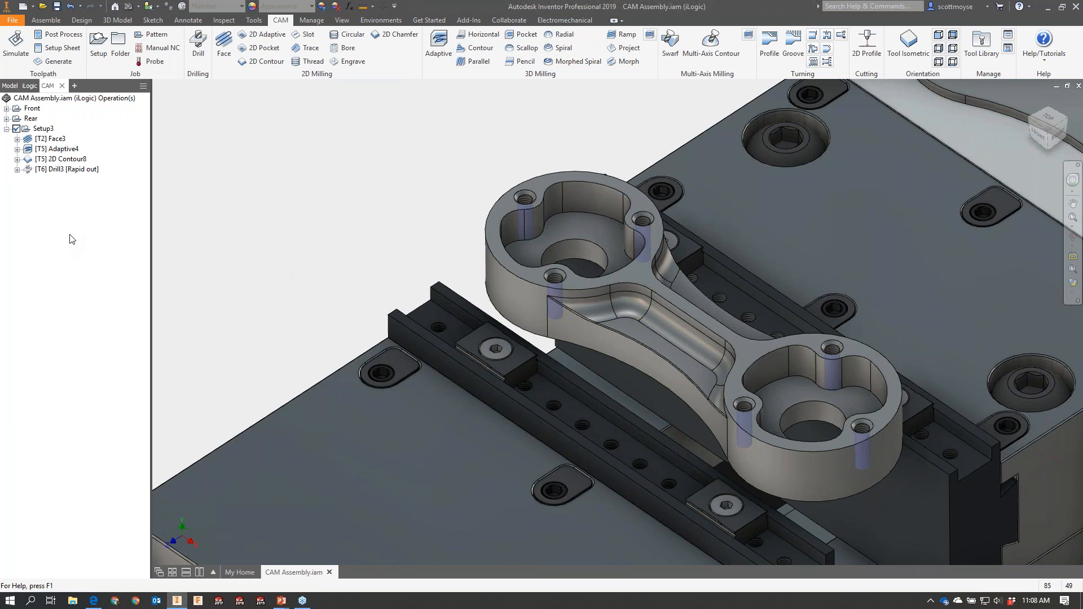
Reopen the drilling operation and examine its height settings against the top of a countersunk threaded hole.
click(70, 162)
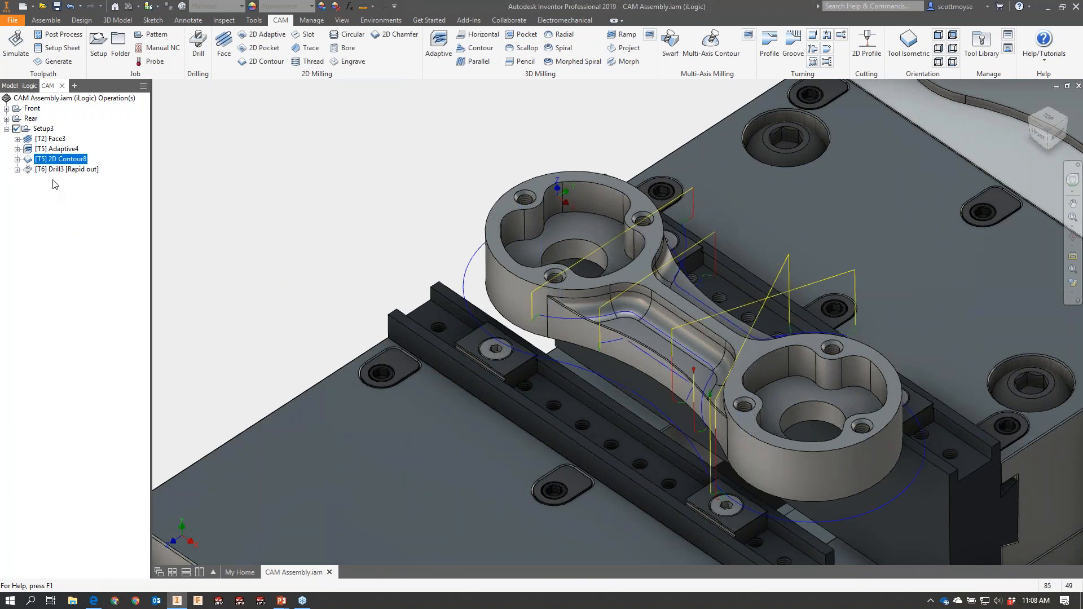
right_click(57, 171)
click(74, 179)
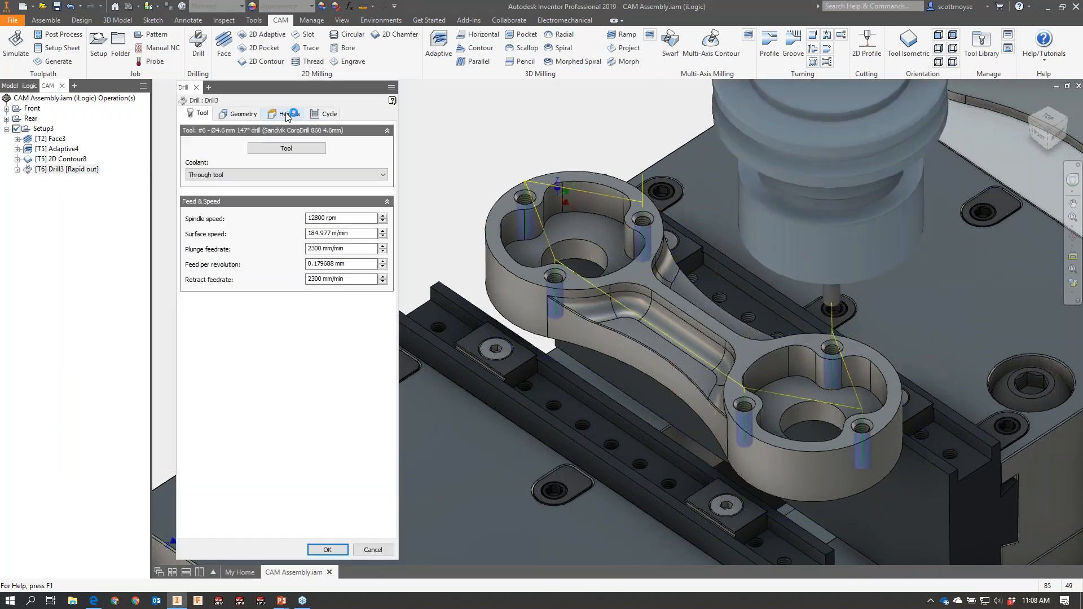
click(287, 114)
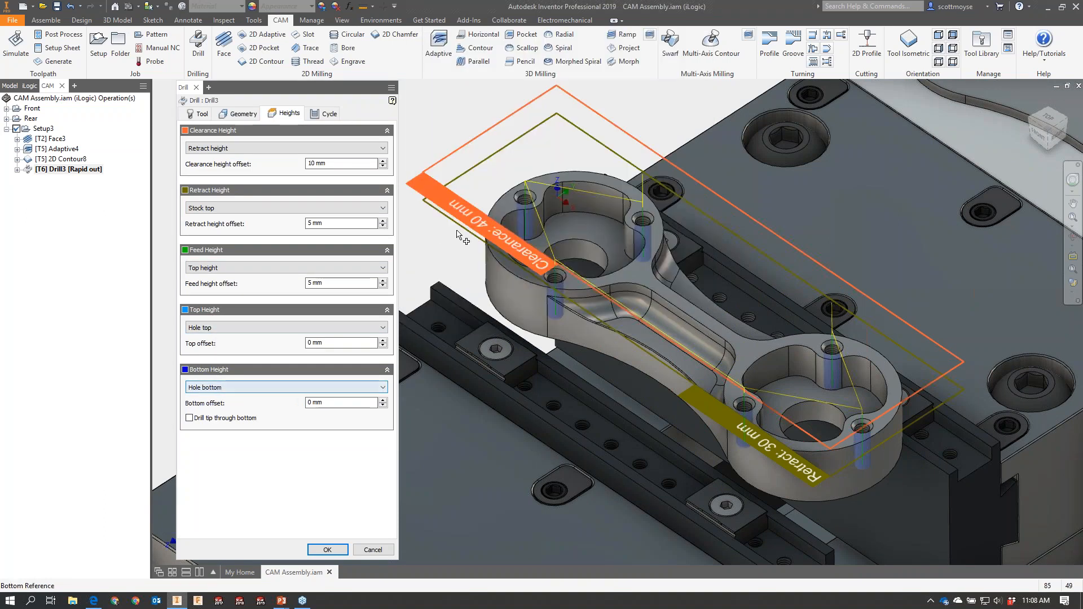
scroll(625, 195, up, 5)
scroll(625, 195, up, 2)
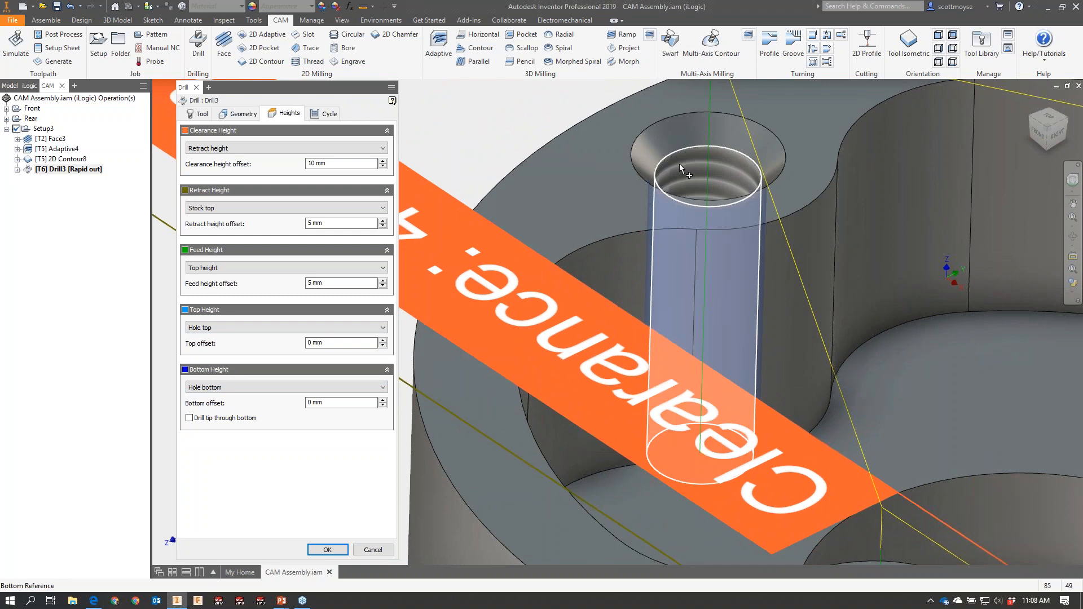
click(253, 114)
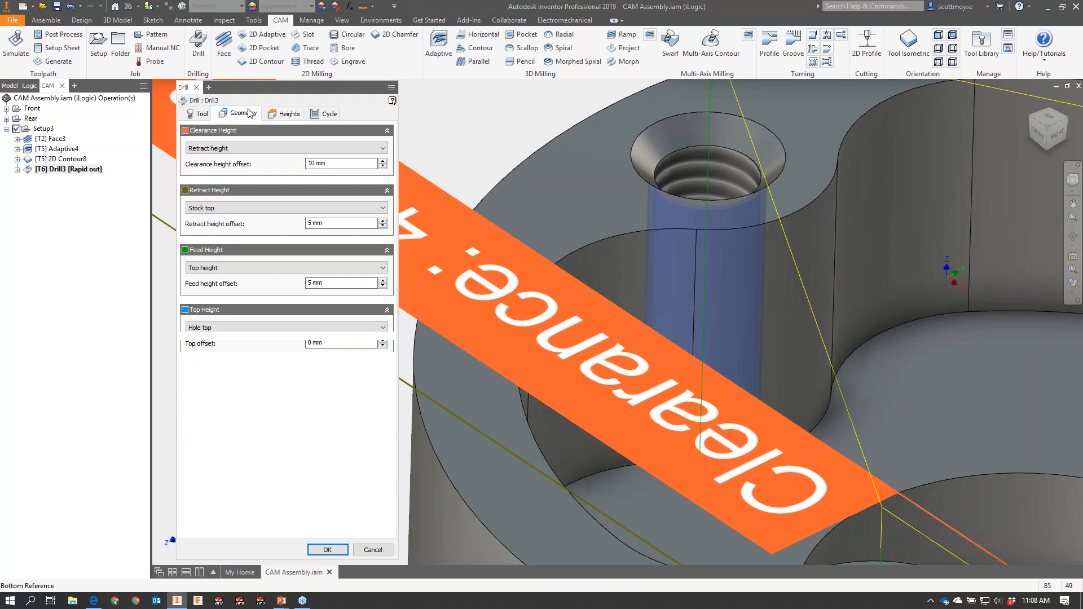
click(276, 115)
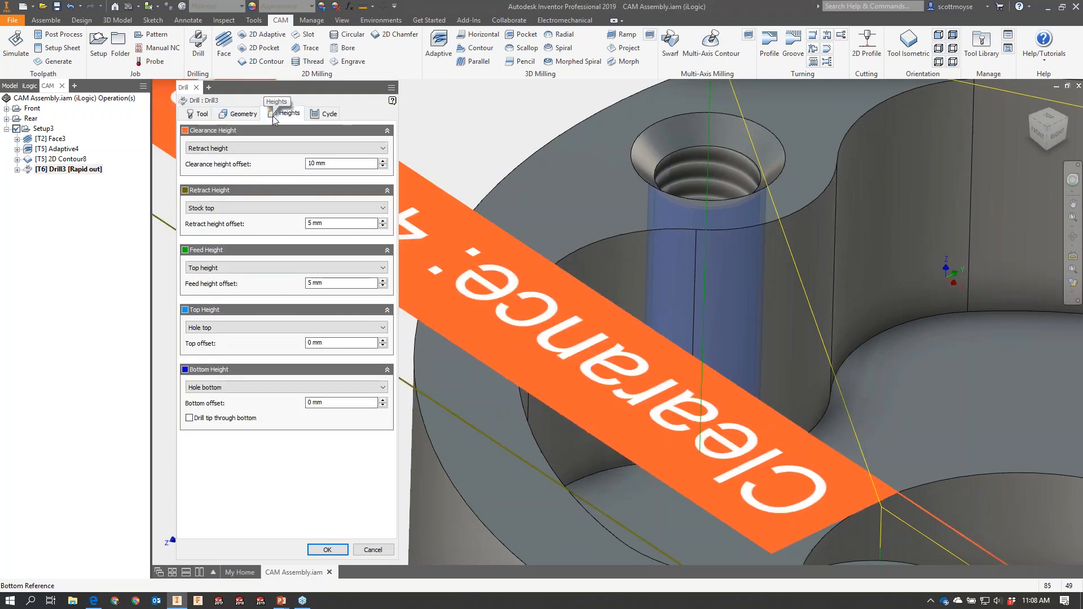
scroll(512, 188, down, 2)
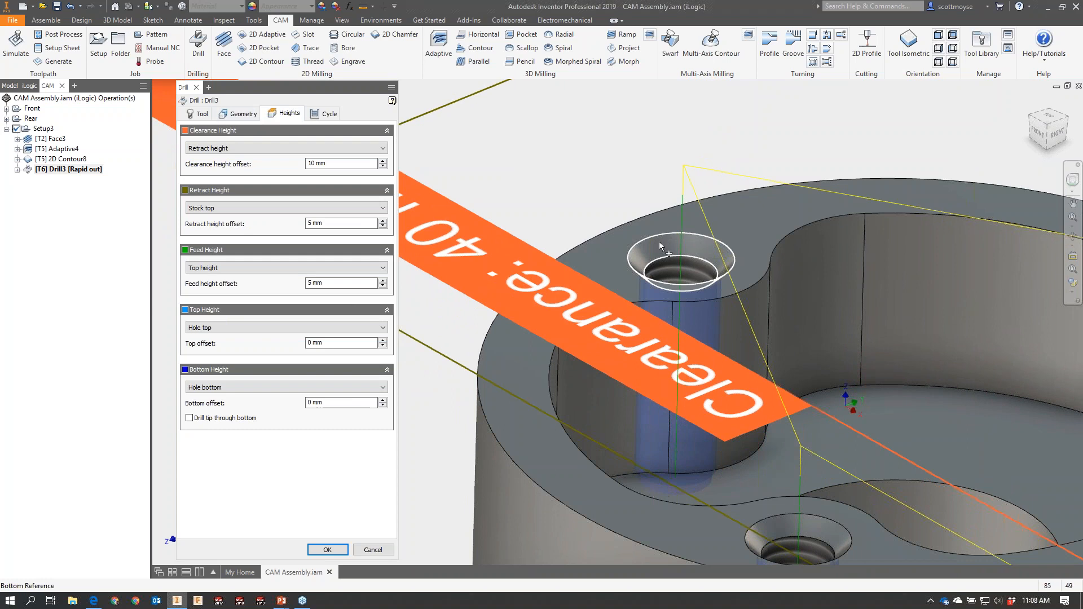
scroll(491, 164, down, 2)
Enable Auto-merge hole segments for the drilling operation and regenerate it.
click(231, 113)
mouse_move(227, 262)
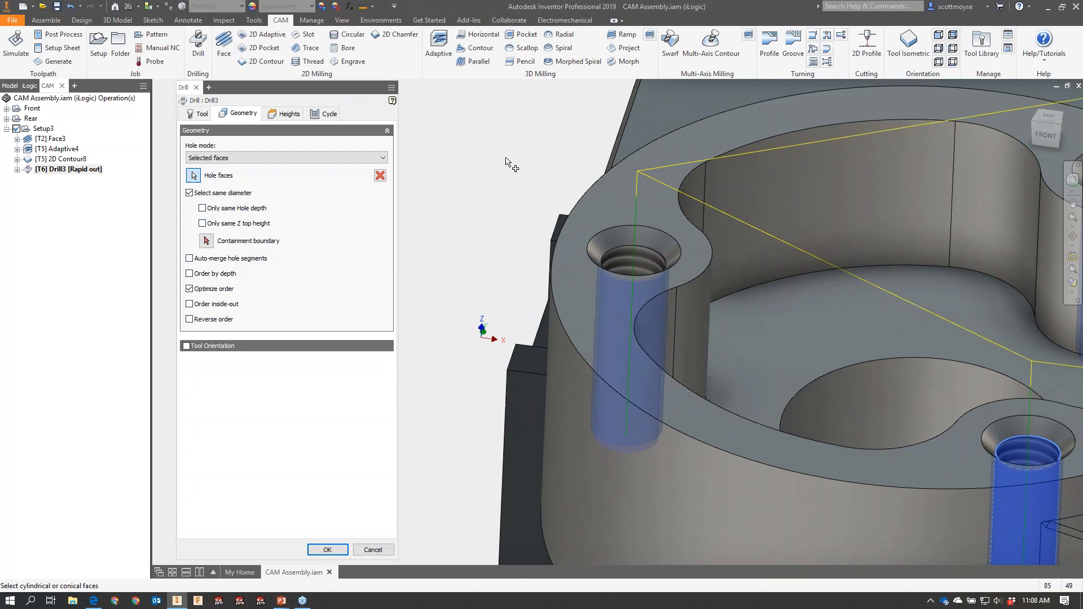
click(231, 258)
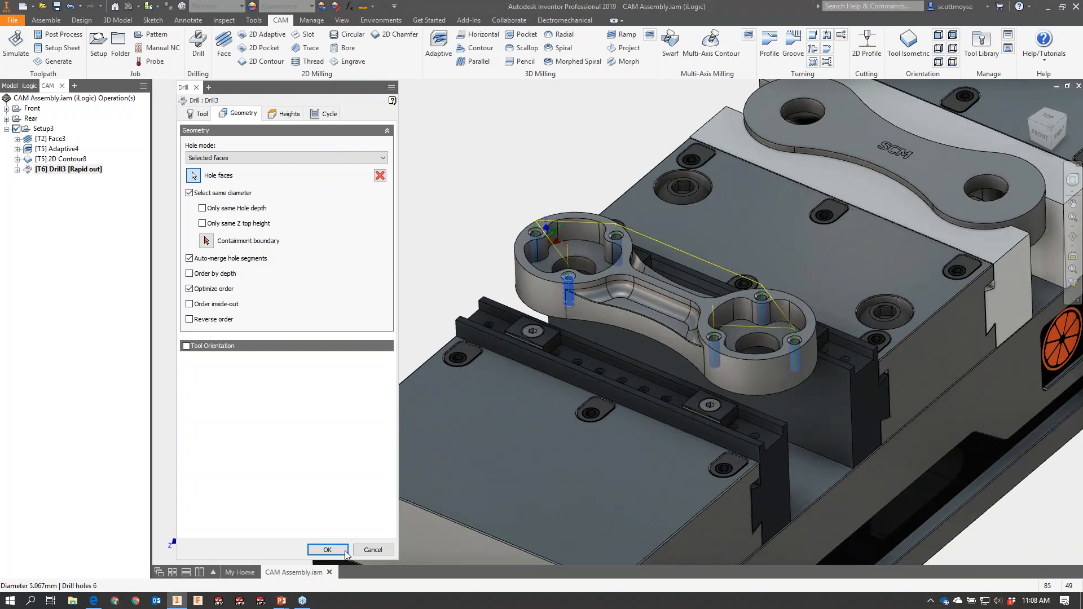
click(344, 550)
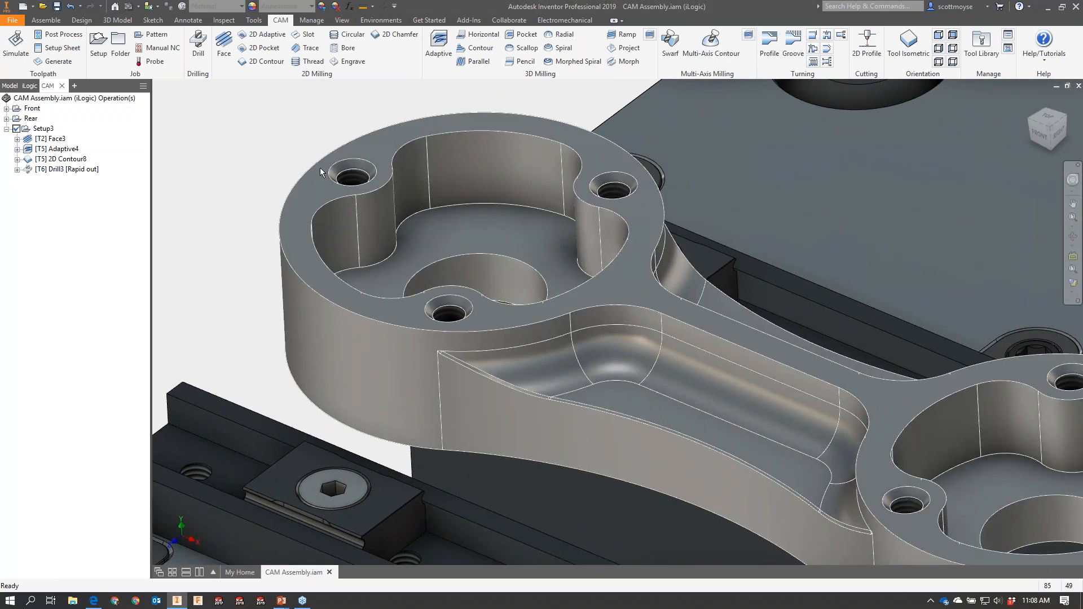
click(198, 47)
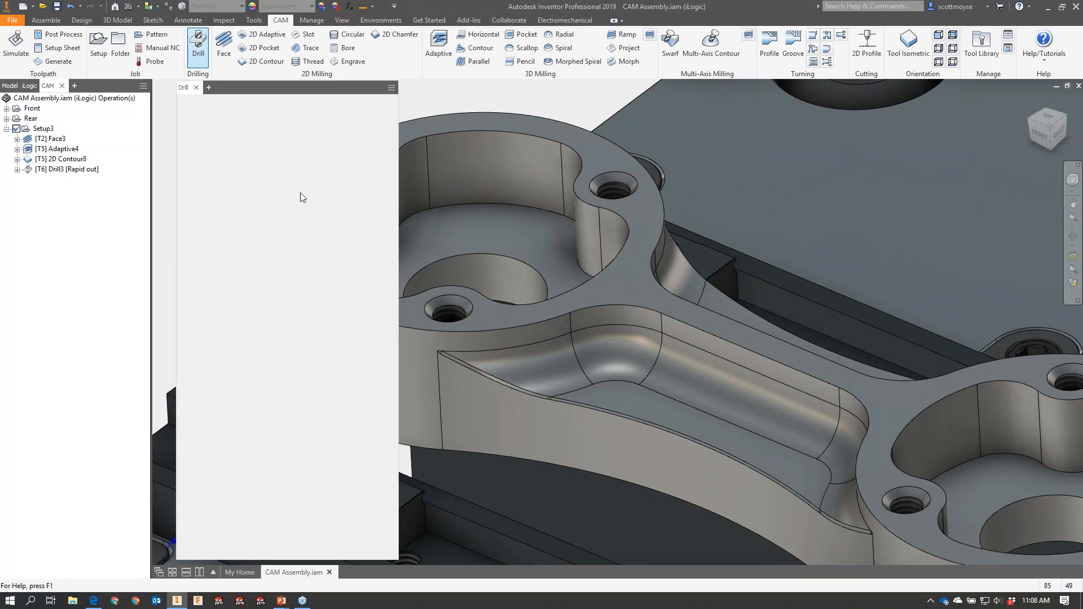
click(286, 148)
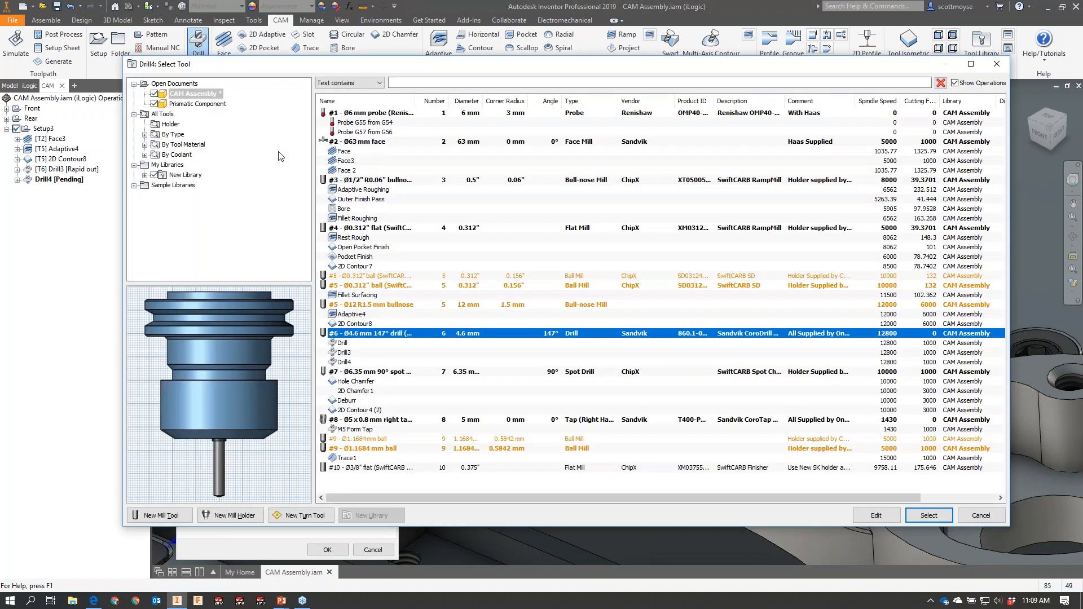
click(359, 373)
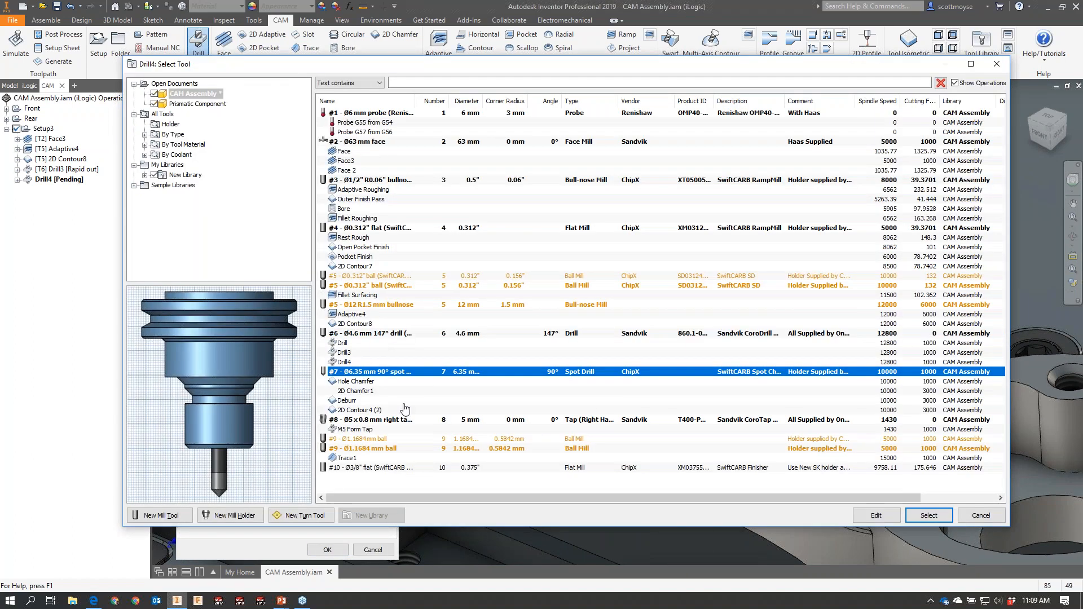
click(929, 515)
click(451, 303)
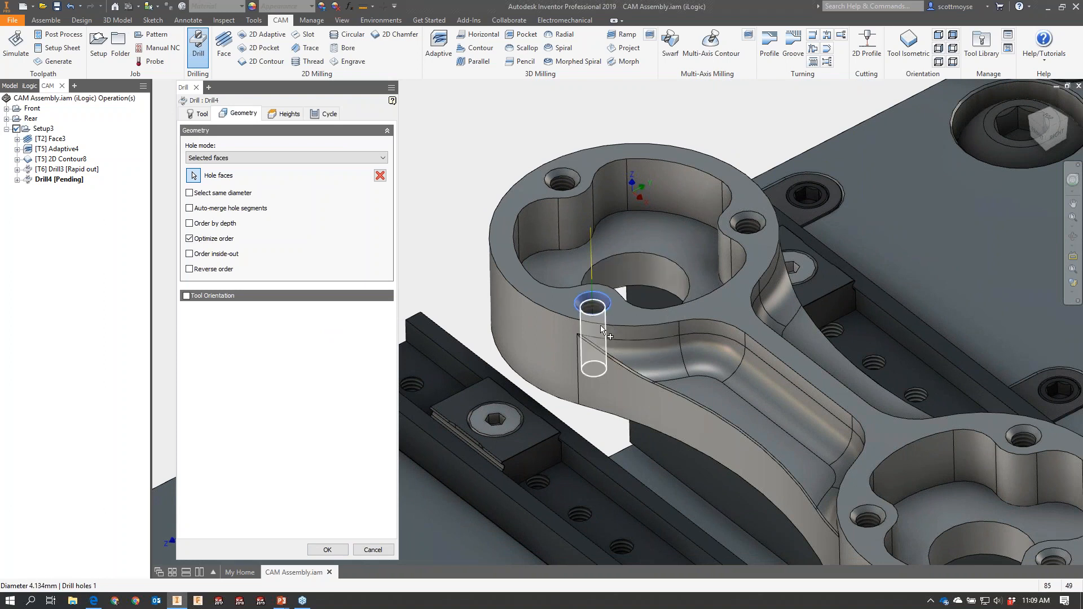
click(372, 550)
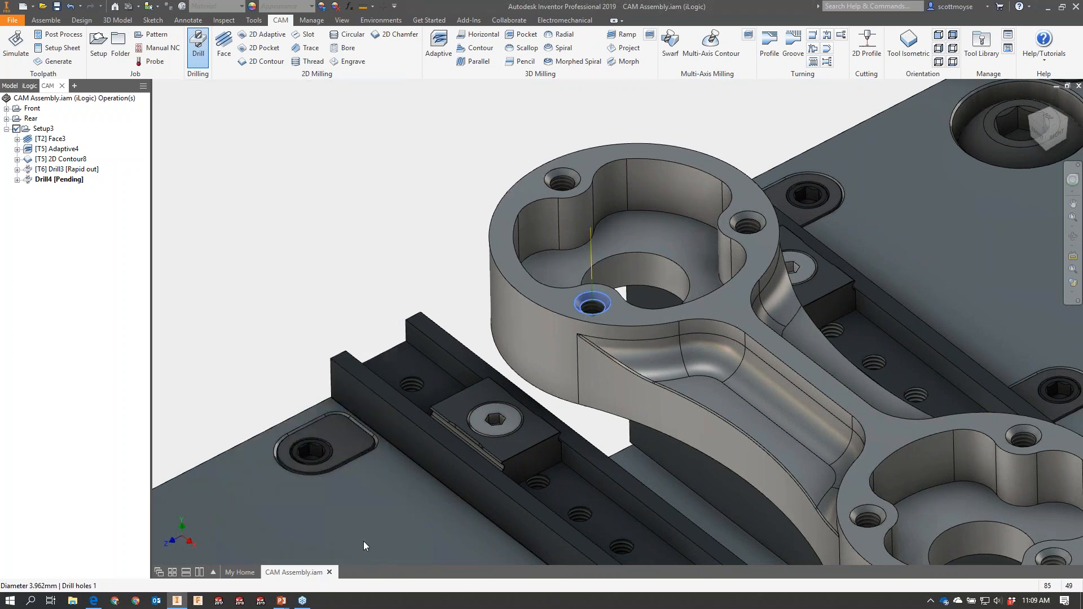
Start a 2D Contour operation and assign tool #7, the 6.35 mm 90° spot drill.
click(264, 61)
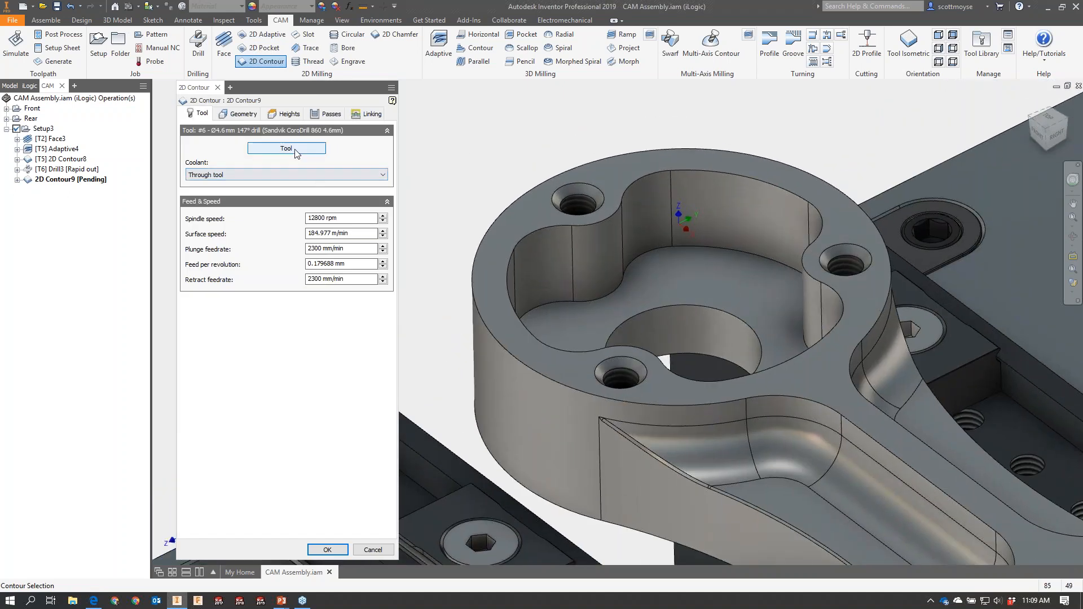
click(296, 151)
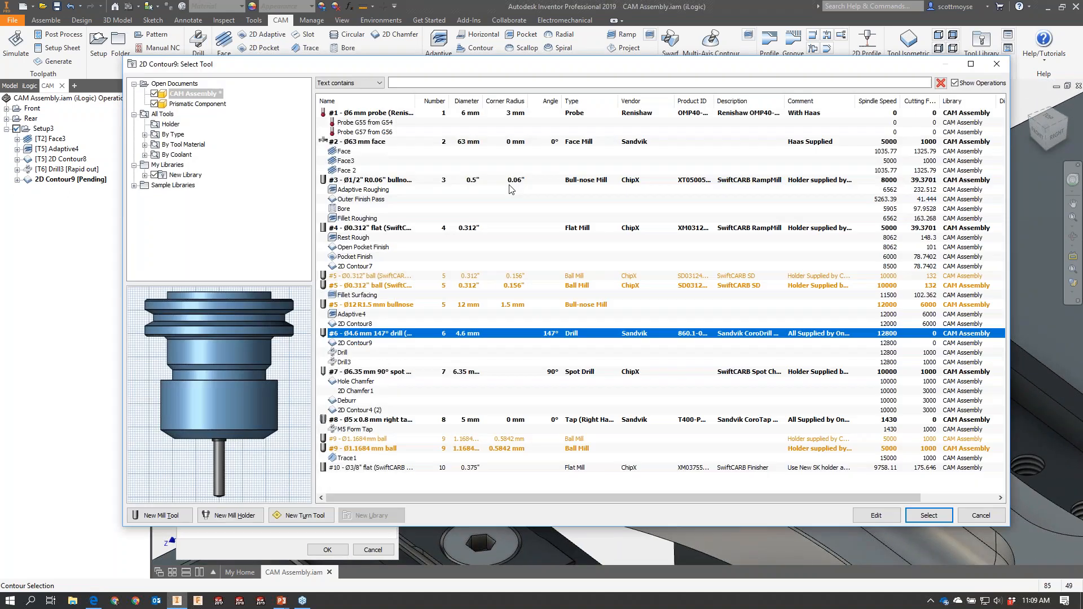
click(374, 373)
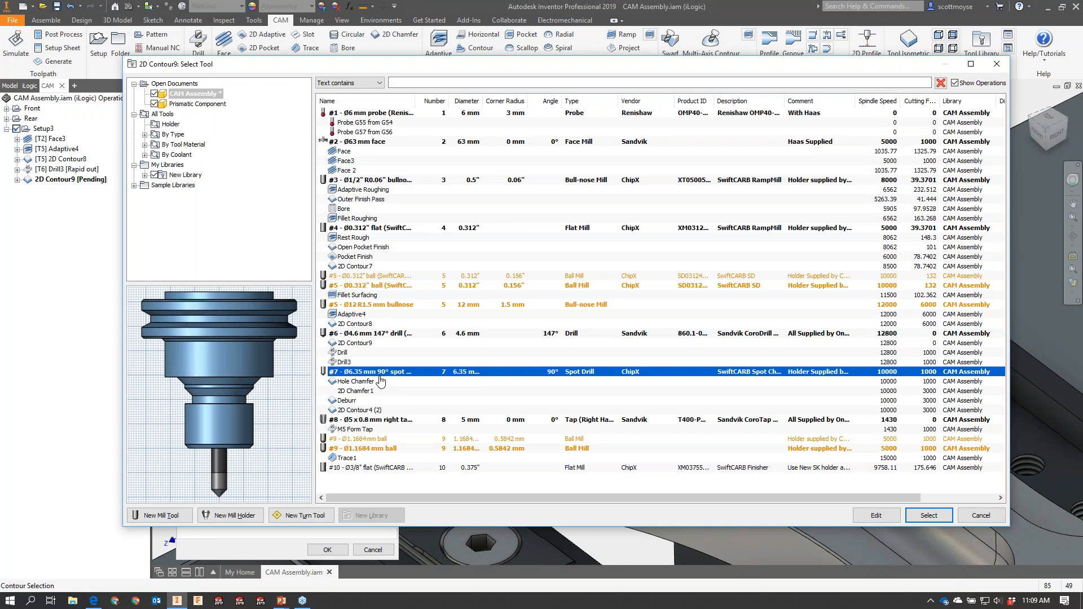
click(929, 516)
Select the lower circular chamfer edges of the threaded holes at both ends of the part as contours.
scroll(514, 401, up, 2)
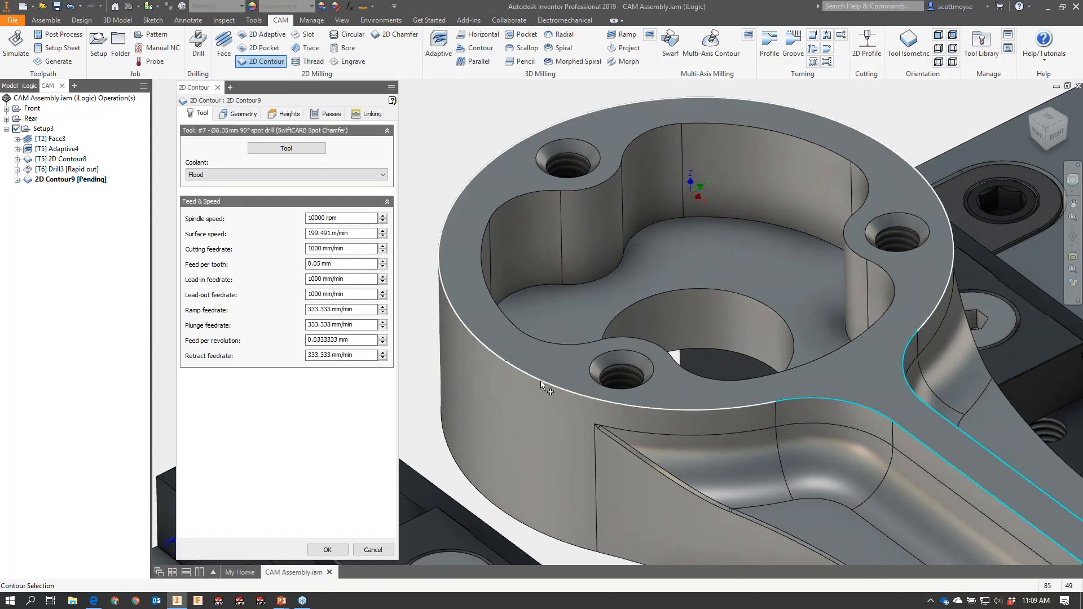
scroll(649, 356, up, 2)
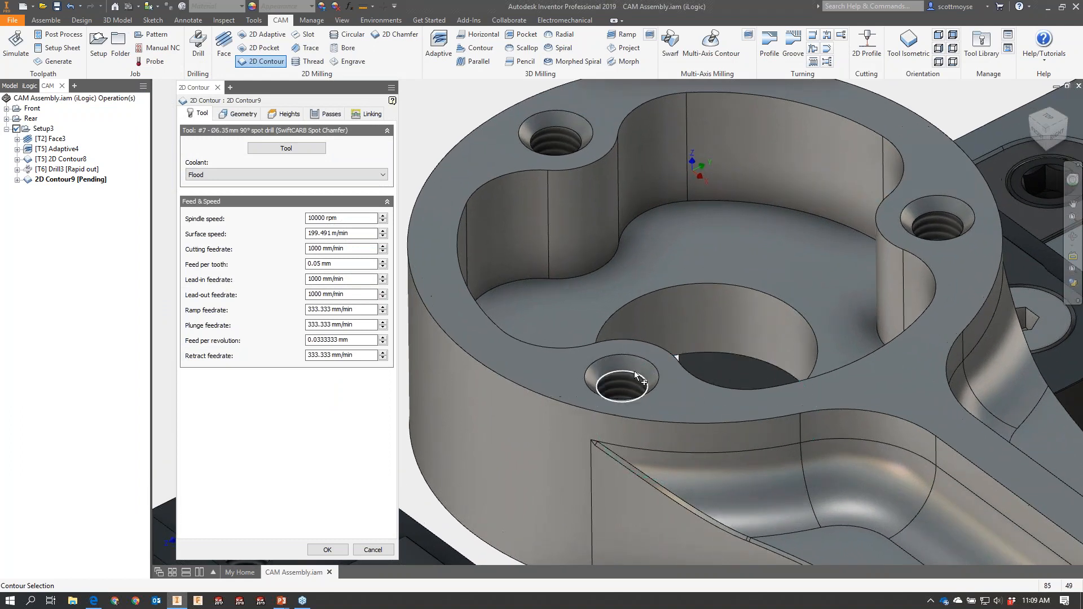
click(637, 373)
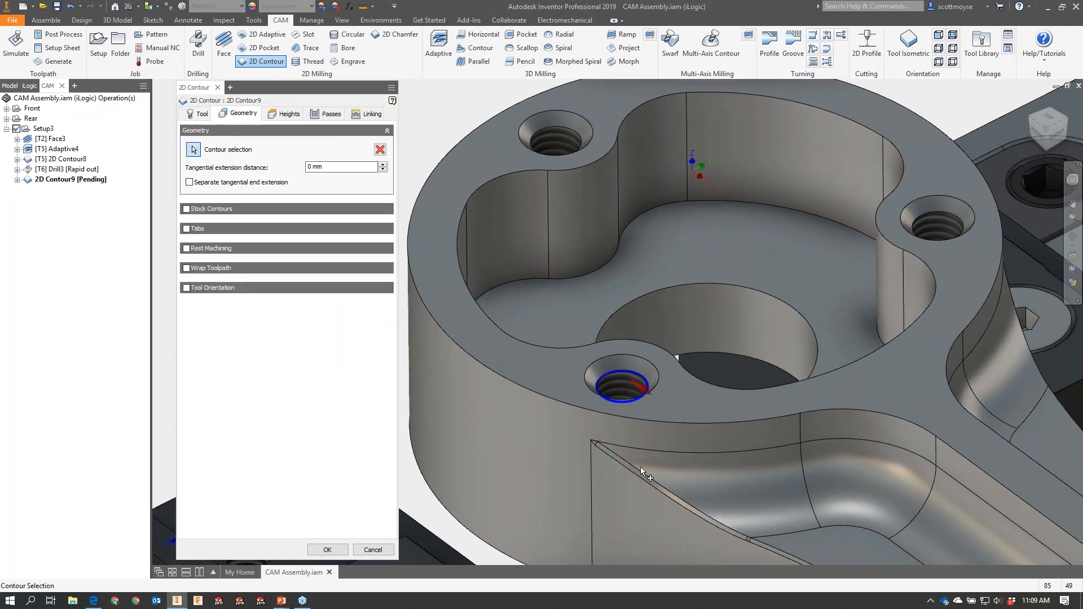
click(574, 133)
click(929, 211)
scroll(881, 254, down, 6)
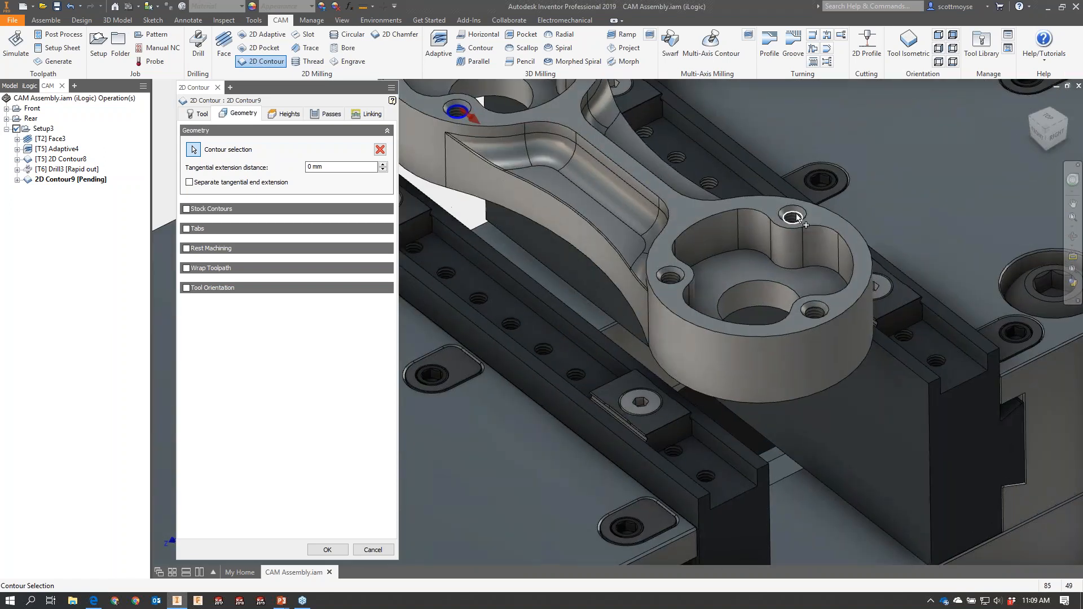
click(797, 217)
click(670, 279)
scroll(536, 306, up, 4)
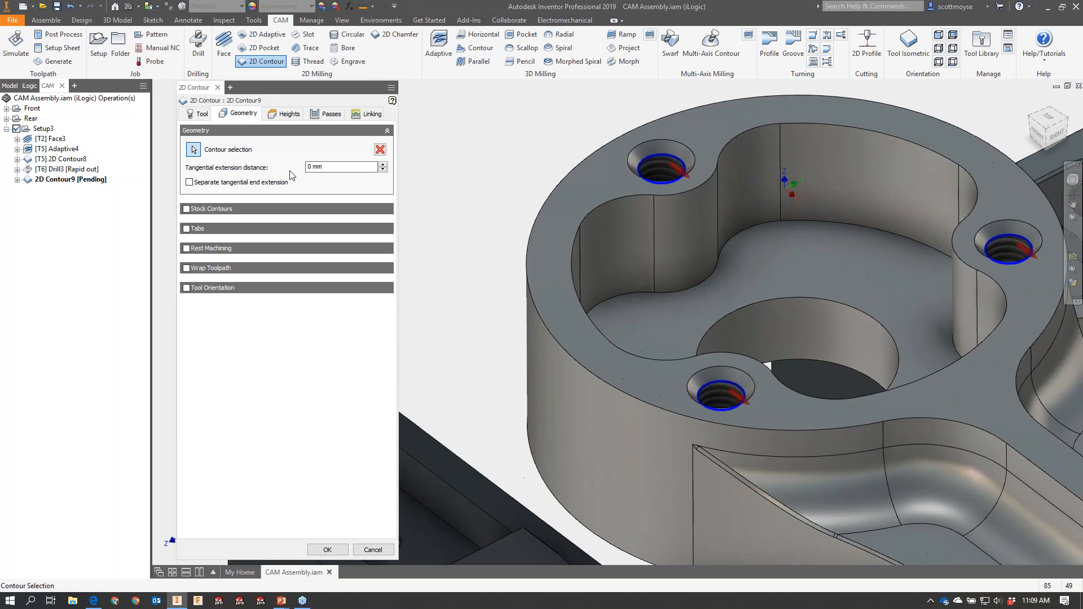
Set the contour operation's chamfer tip offset to 0.5 mm and generate the toolpath.
click(330, 114)
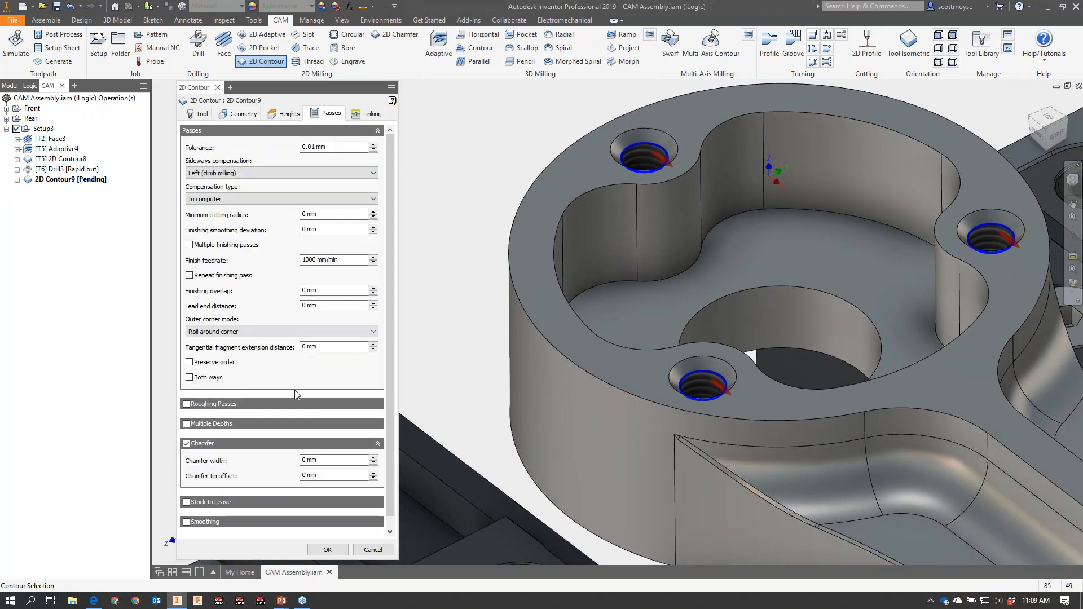
scroll(361, 314, down, 3)
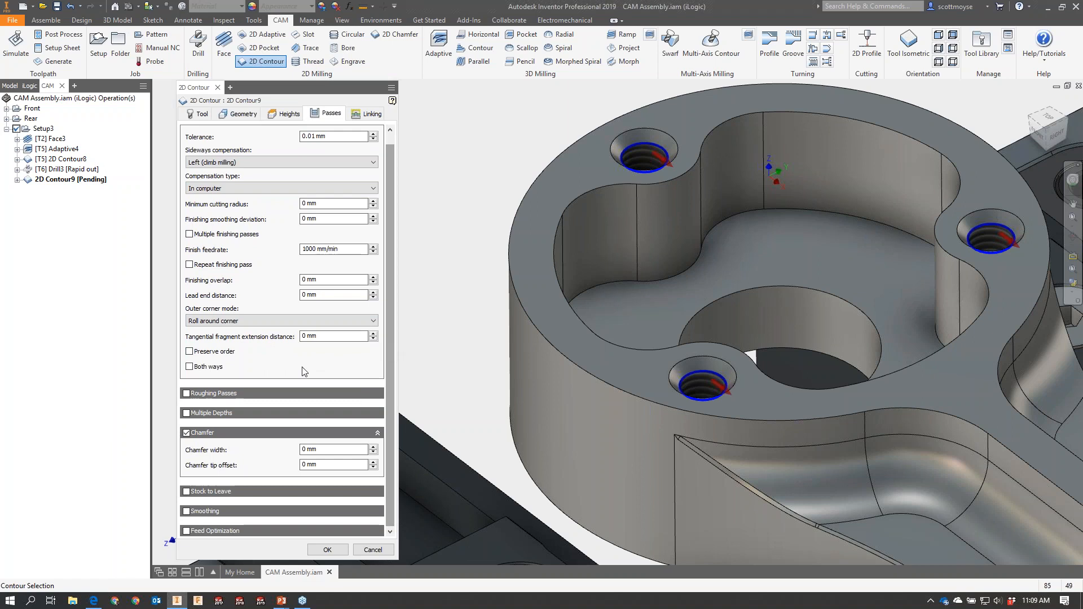
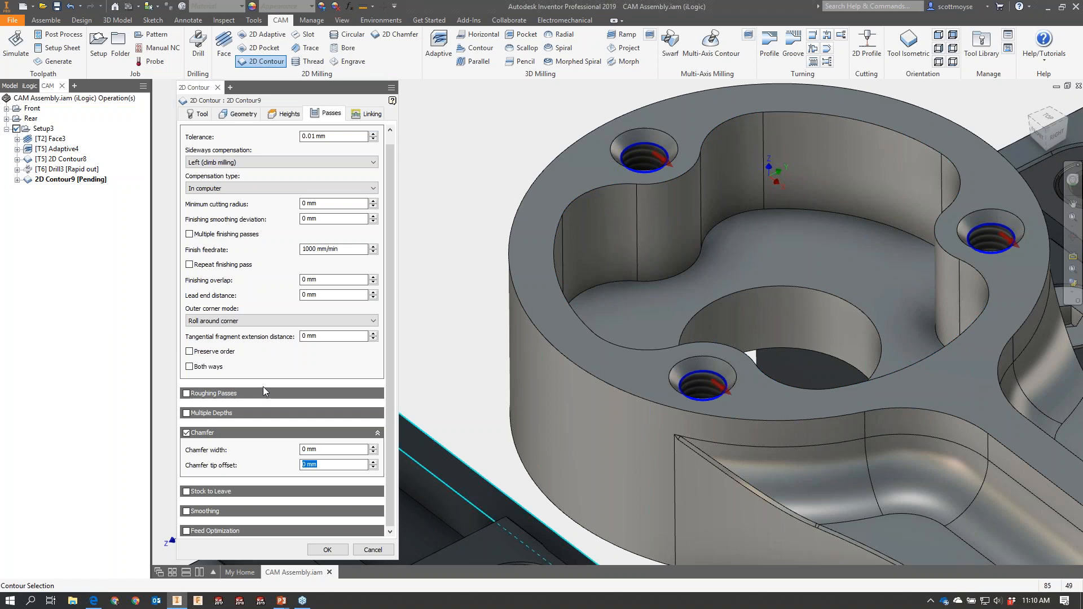
text(.5)
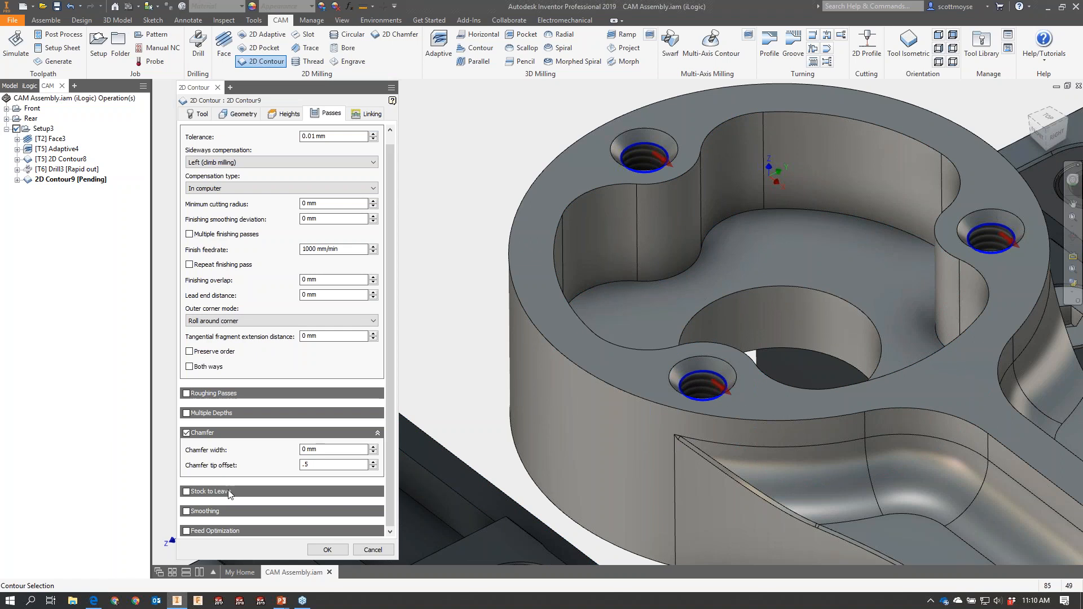
click(322, 547)
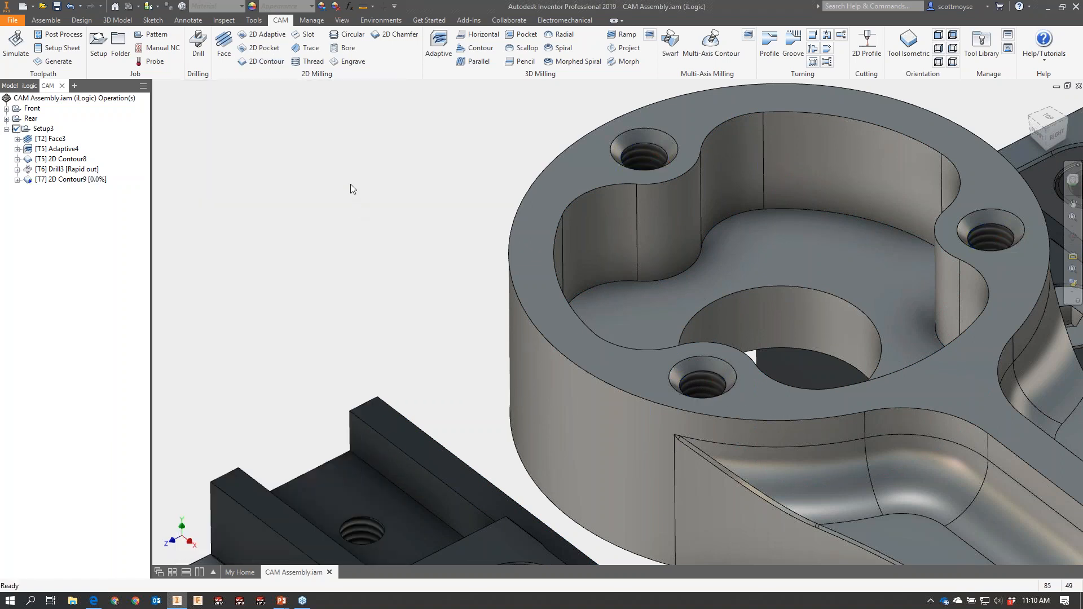
Simulate the 2D Contour chamfer toolpath on the threaded holes, inspect the tool at a hole, and end the simulation.
click(57, 180)
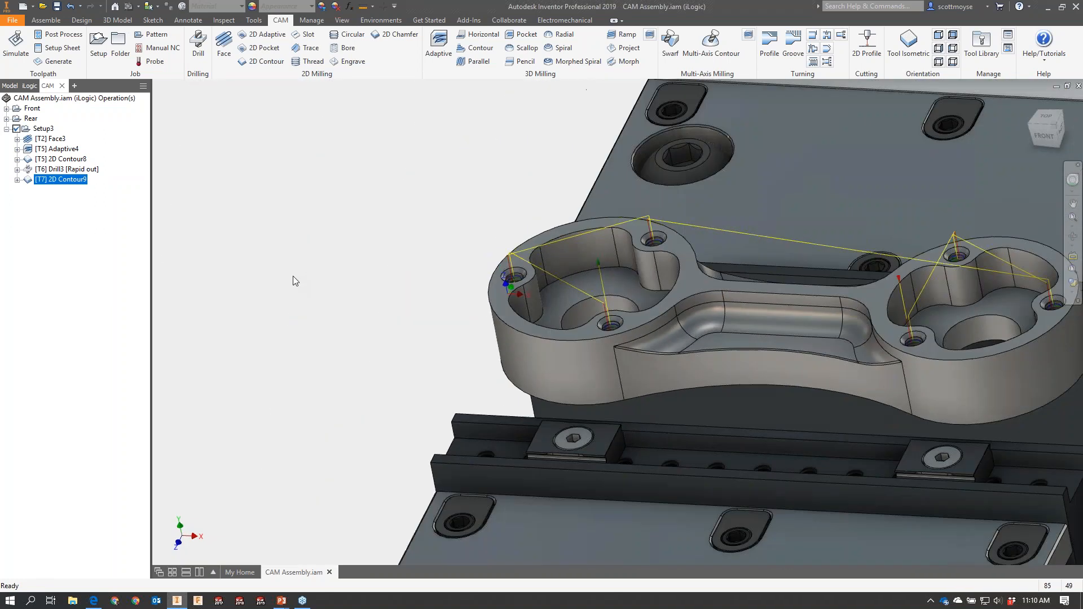
click(15, 45)
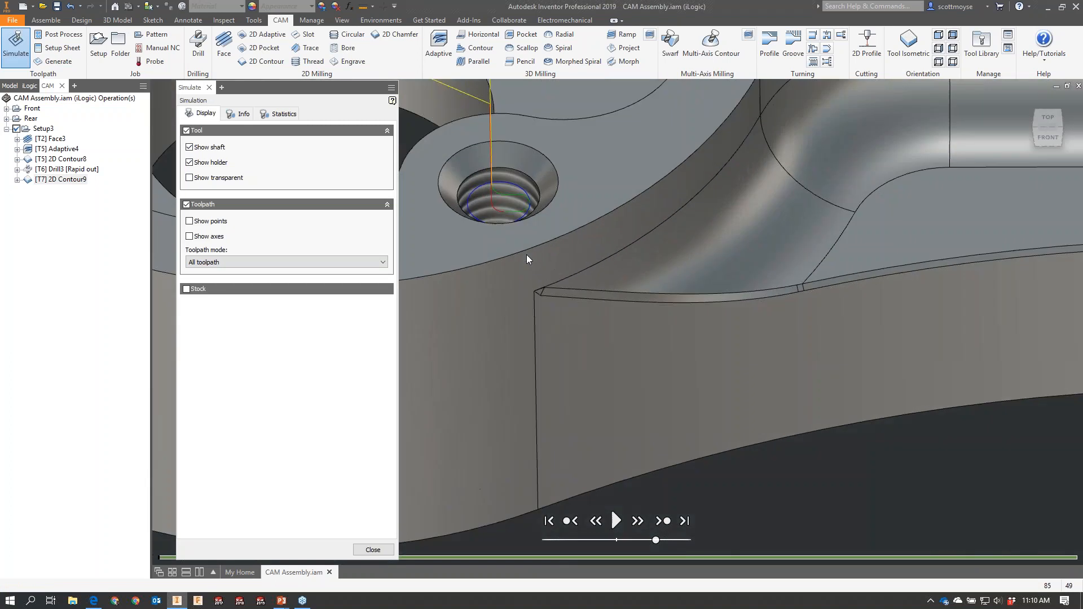
click(546, 205)
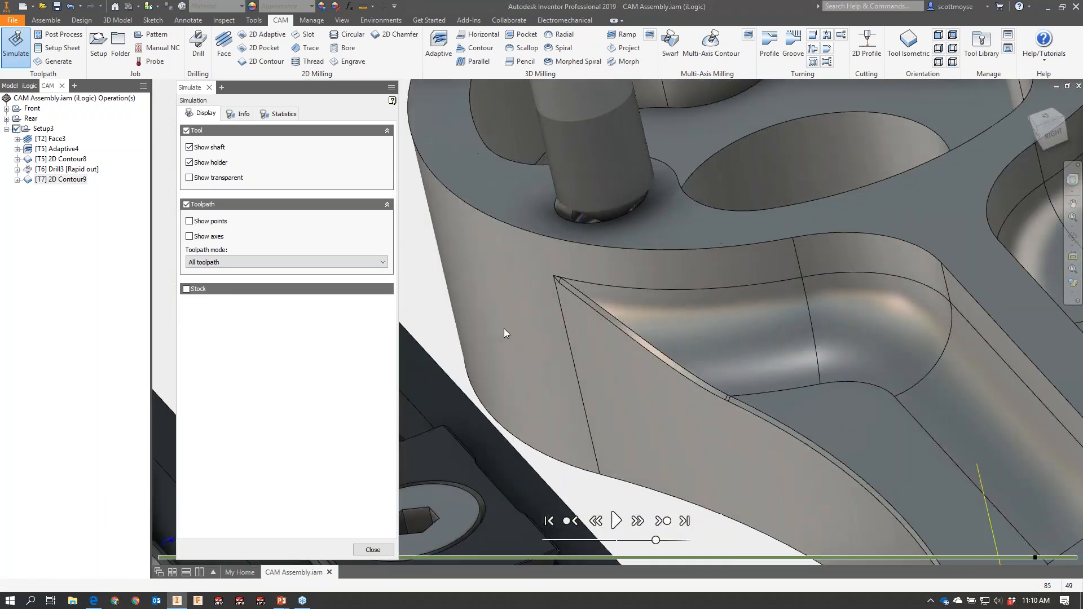
click(377, 552)
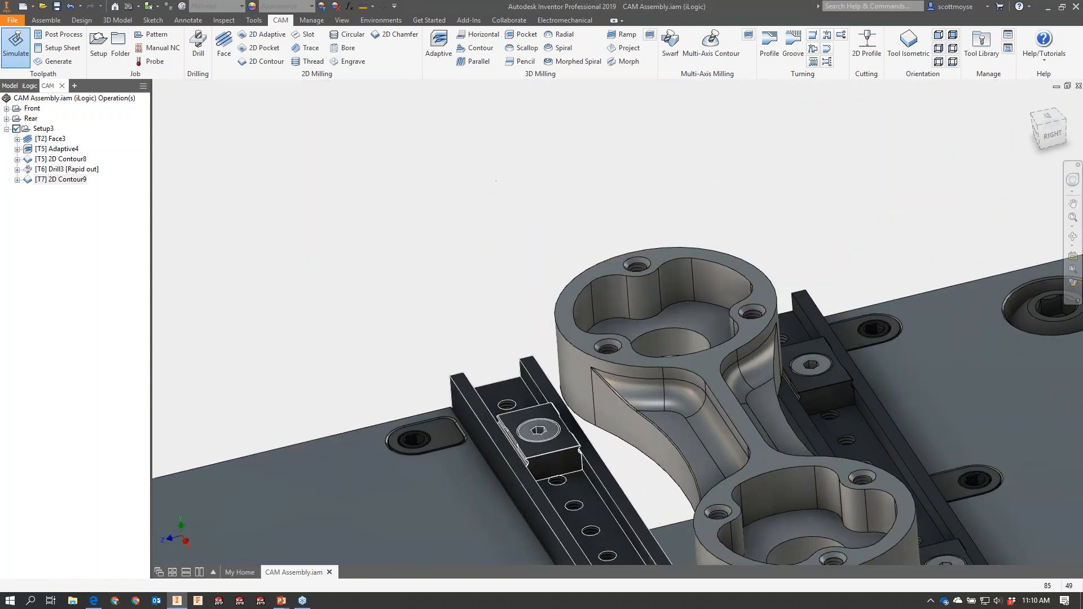
Switch to the presentation, advance past the 3D Surfacing title slide, and return to Inventor.
key(alt+Tab)
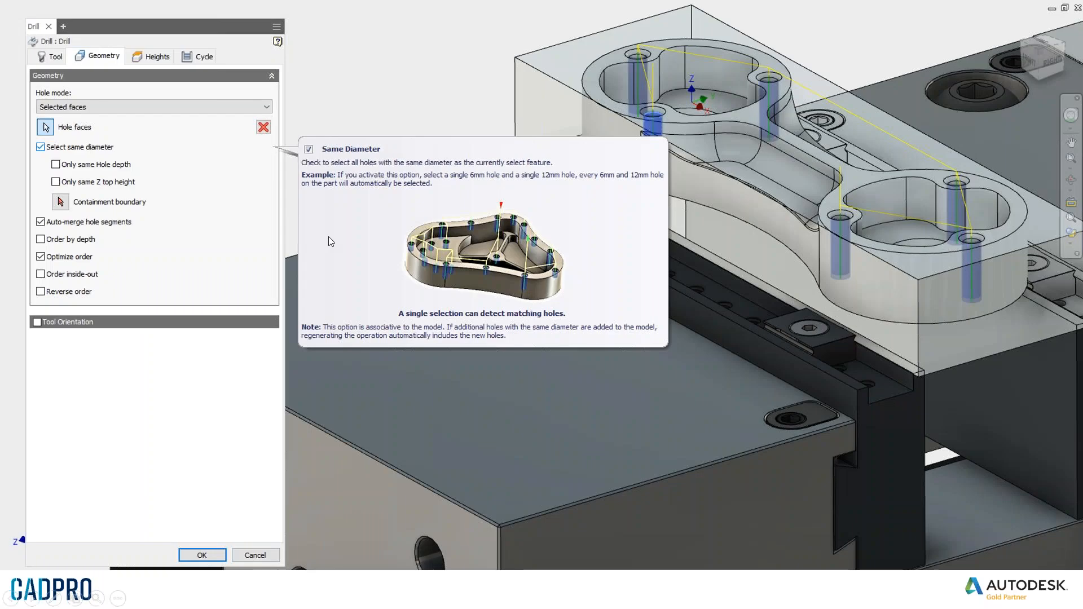
click(501, 393)
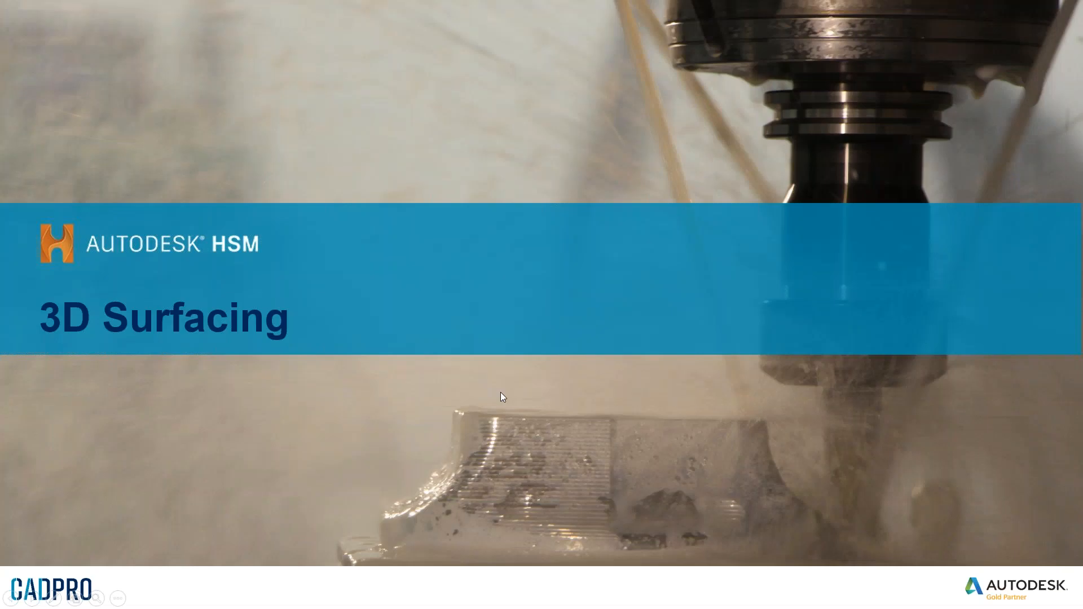
click(499, 392)
key(alt+Tab)
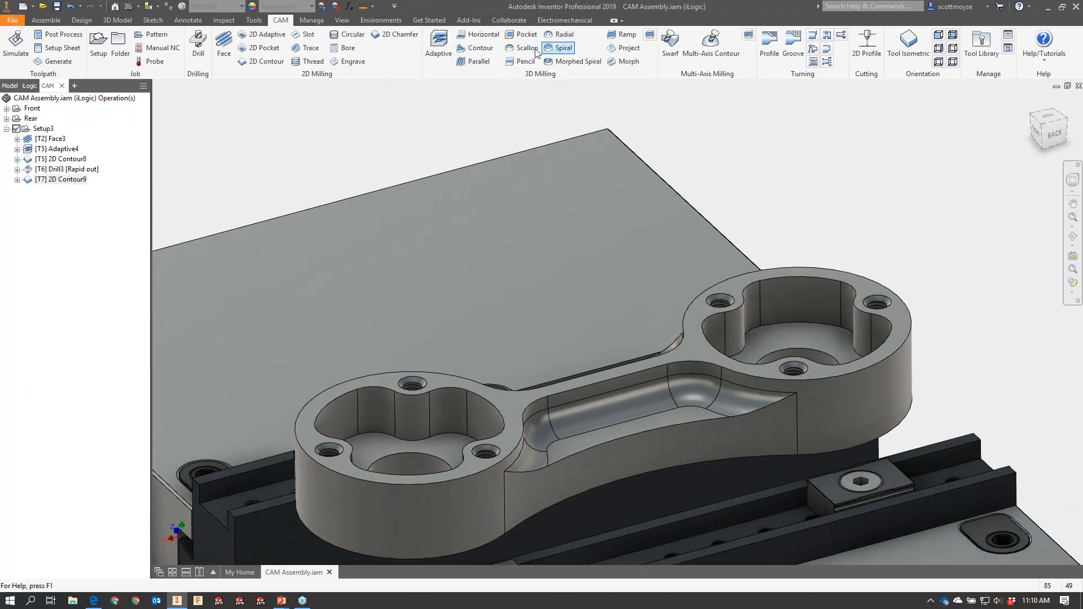
Create a 3D Contour operation with the #5 0.312" ball mill (SwiftCARB SD), keep the Silhouette boundary, and generate its toolpath.
click(483, 48)
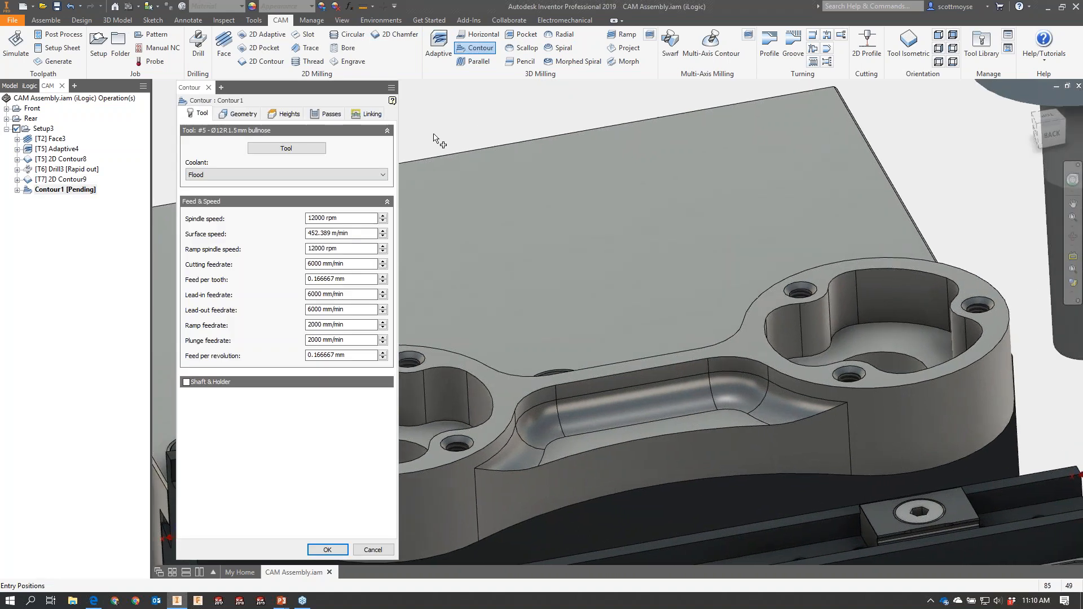
click(241, 111)
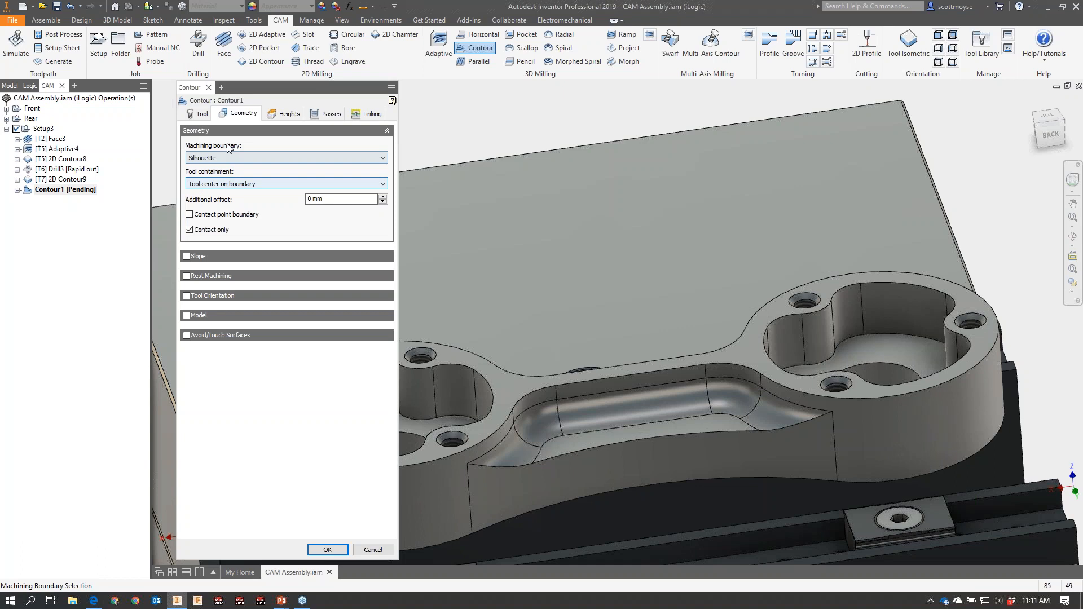
click(198, 115)
click(285, 150)
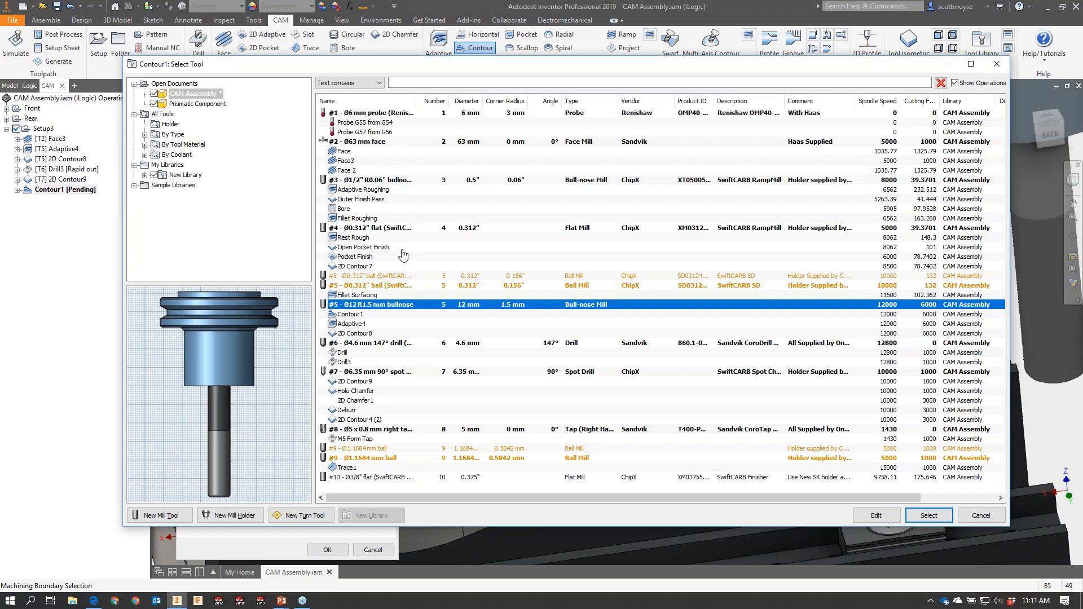
click(392, 286)
click(925, 516)
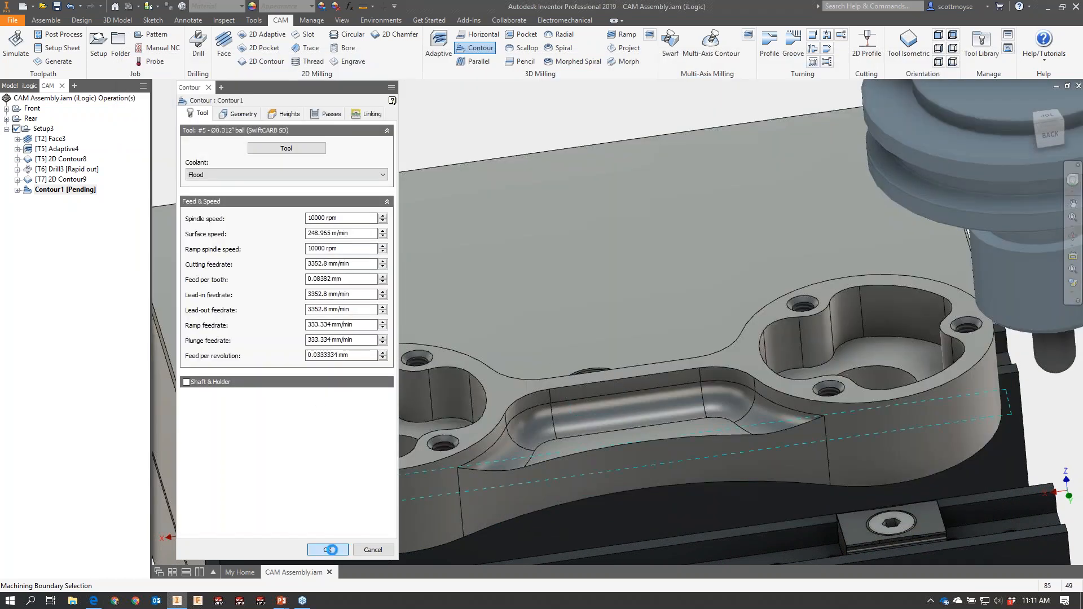
click(327, 549)
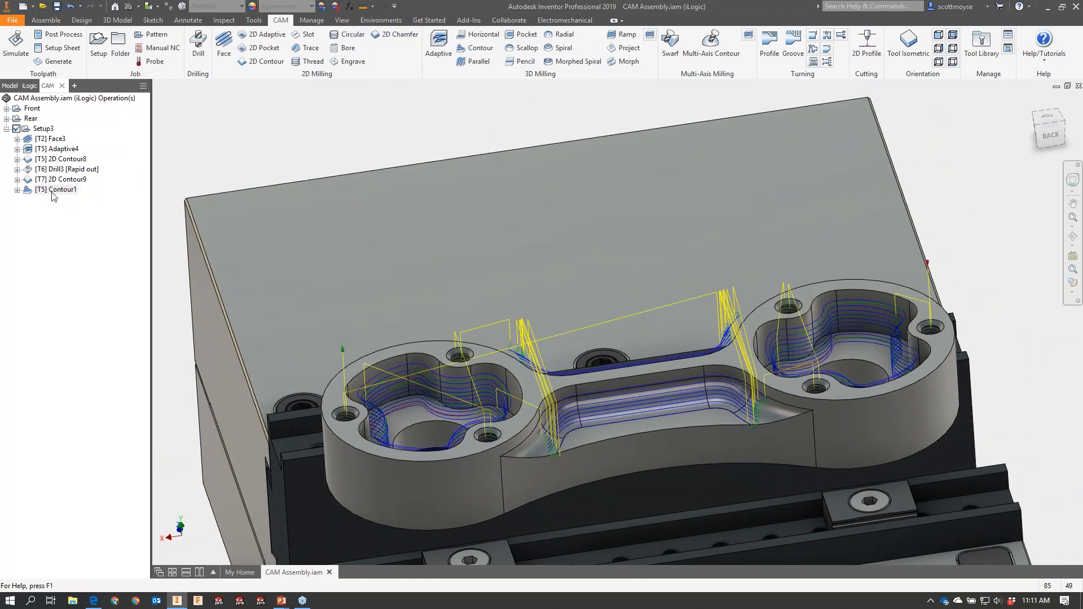
Reopen the 3D Contour operation and change its machining boundary from Silhouette to Selection.
scroll(412, 187, up, 5)
key(F6)
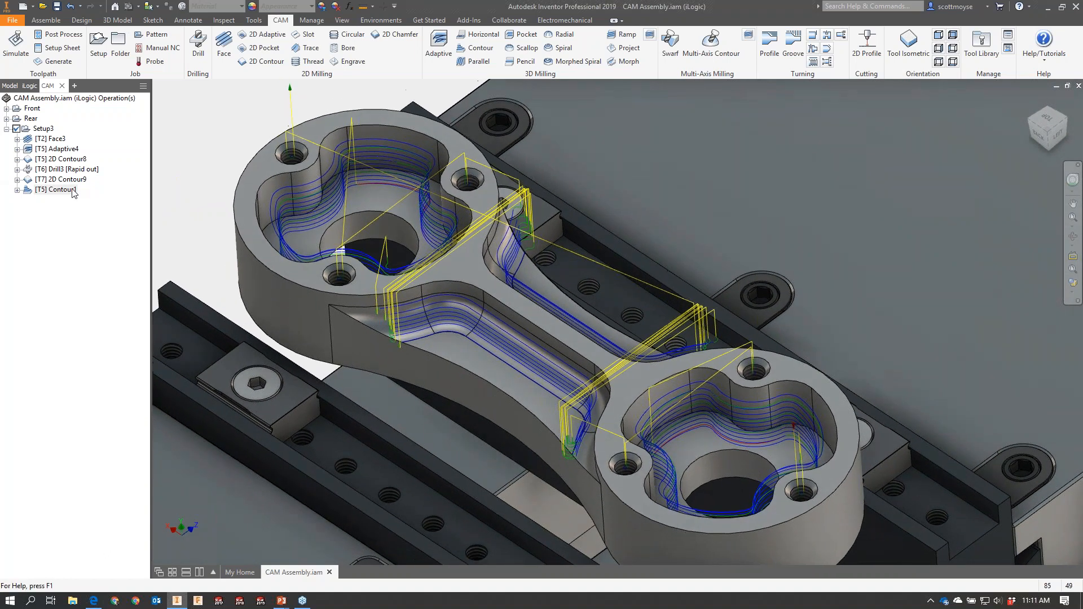
right_click(72, 189)
click(87, 197)
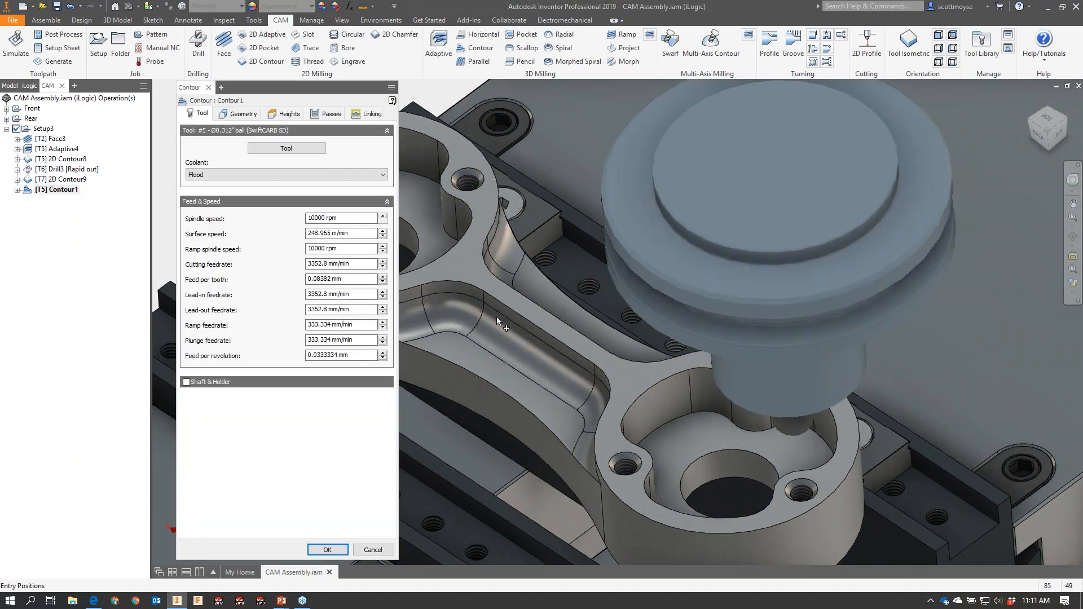
click(244, 113)
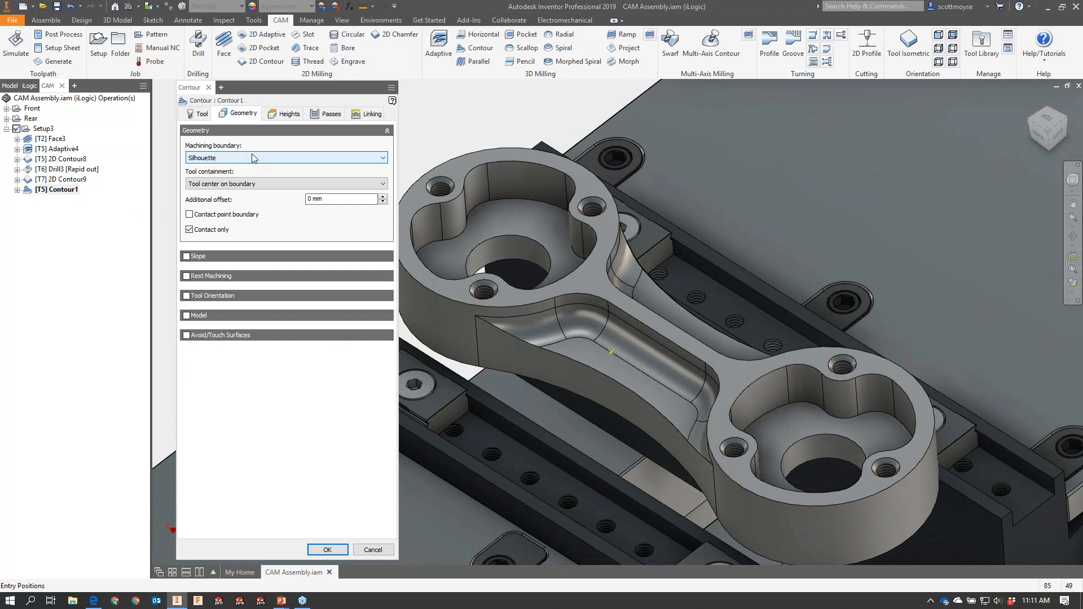
click(248, 159)
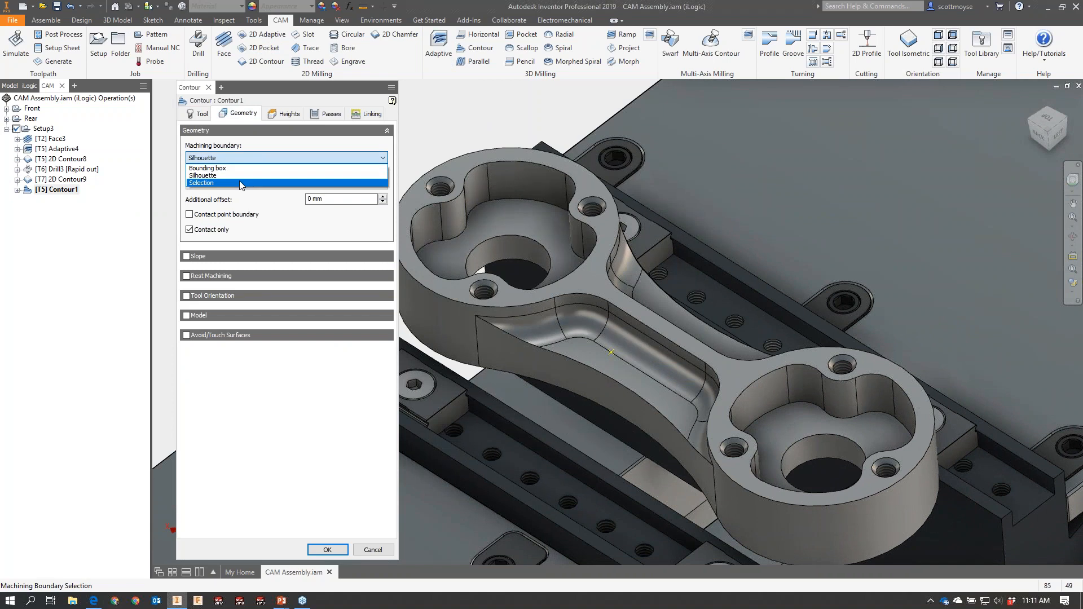
click(245, 178)
Select the edge chain around the side pocket's fillet faces as the machining boundary and regenerate the 3D Contour toolpath.
click(693, 380)
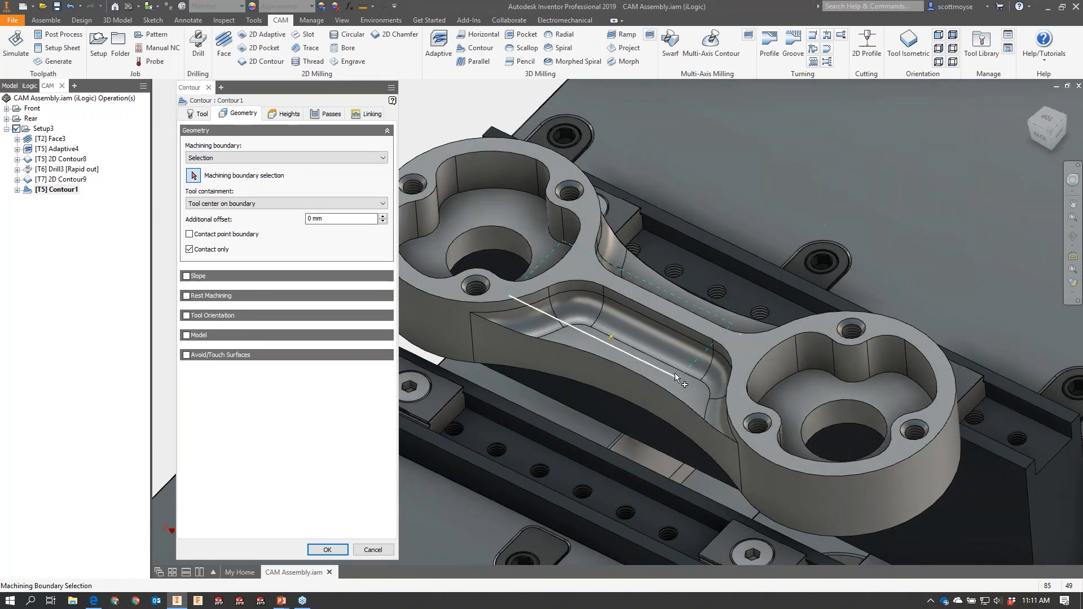
click(678, 370)
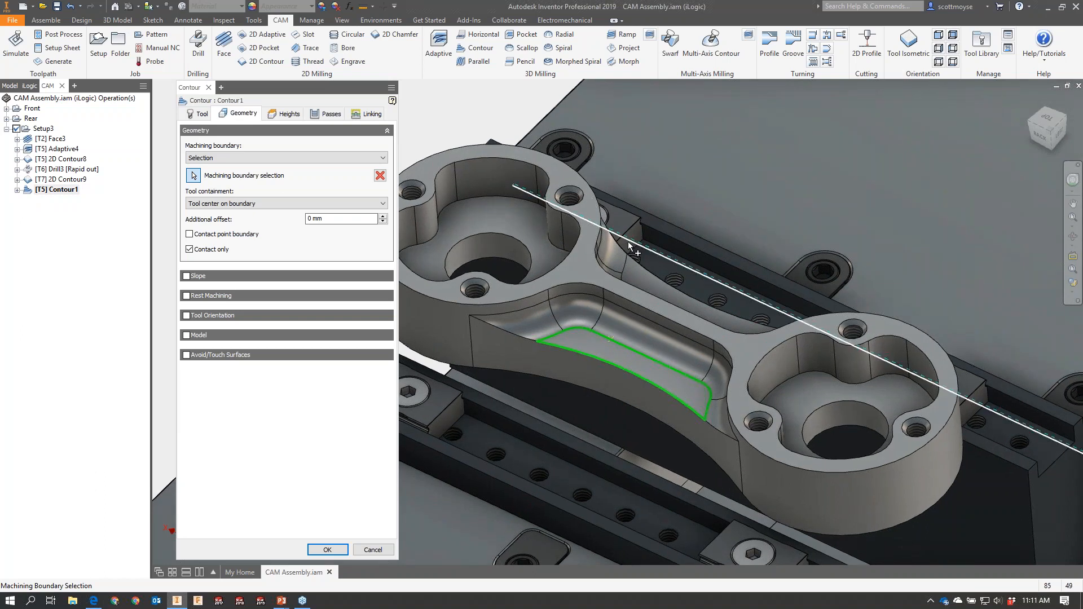
click(669, 368)
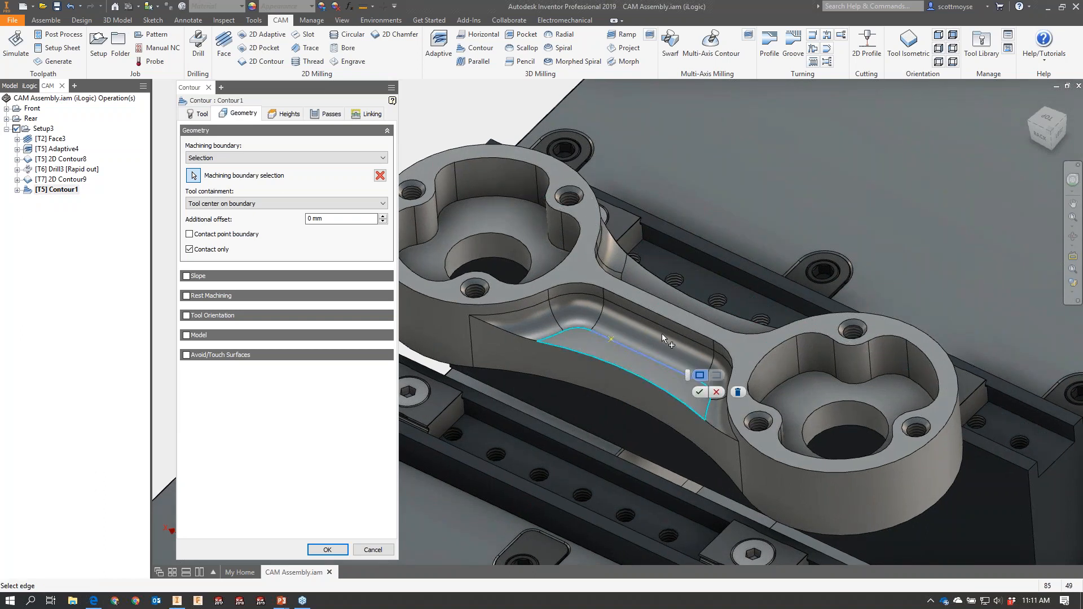
shift+middle_drag(492, 325, 672, 248)
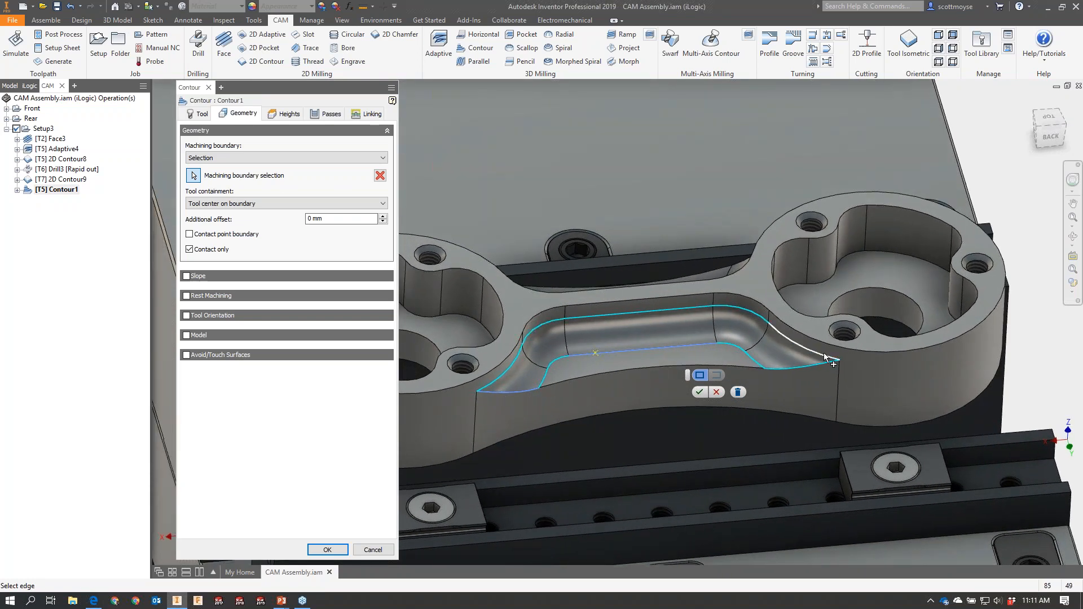
click(700, 392)
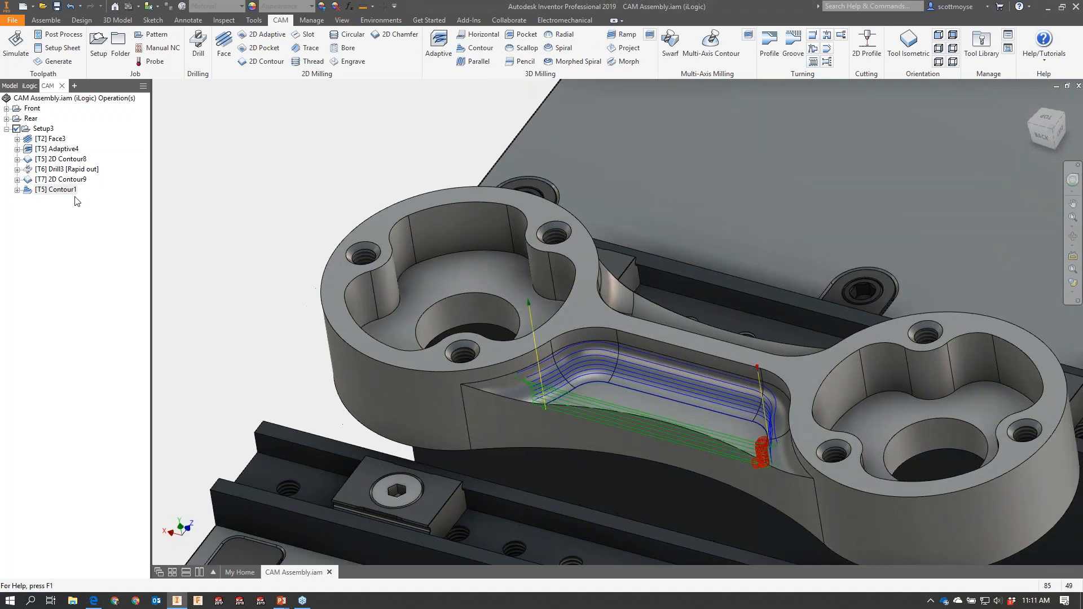
Delete the 3D Contour operation from Setup3.
right_click(63, 190)
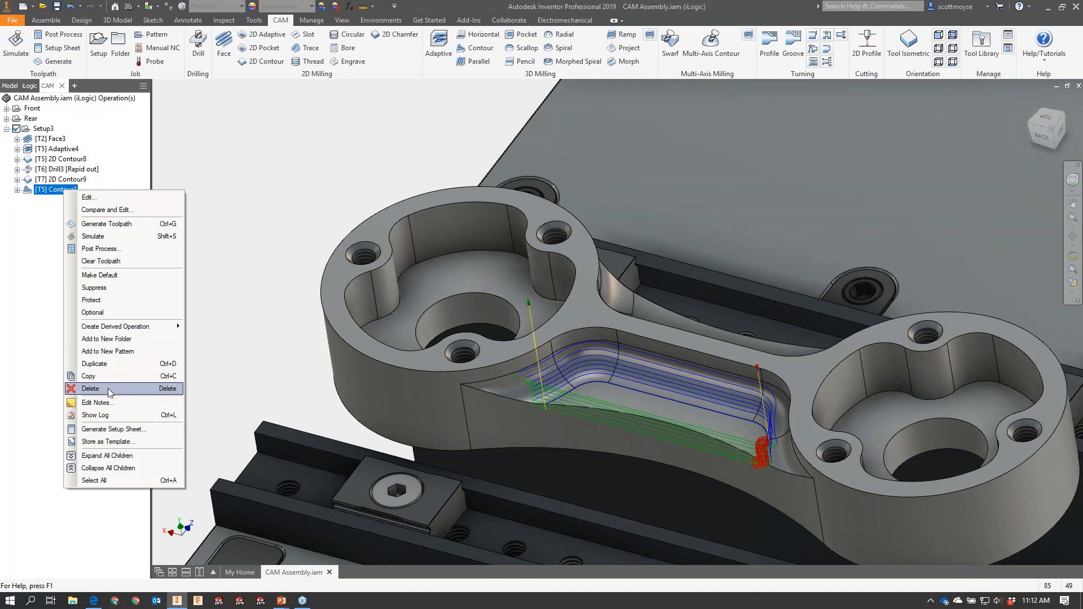
click(90, 388)
click(571, 343)
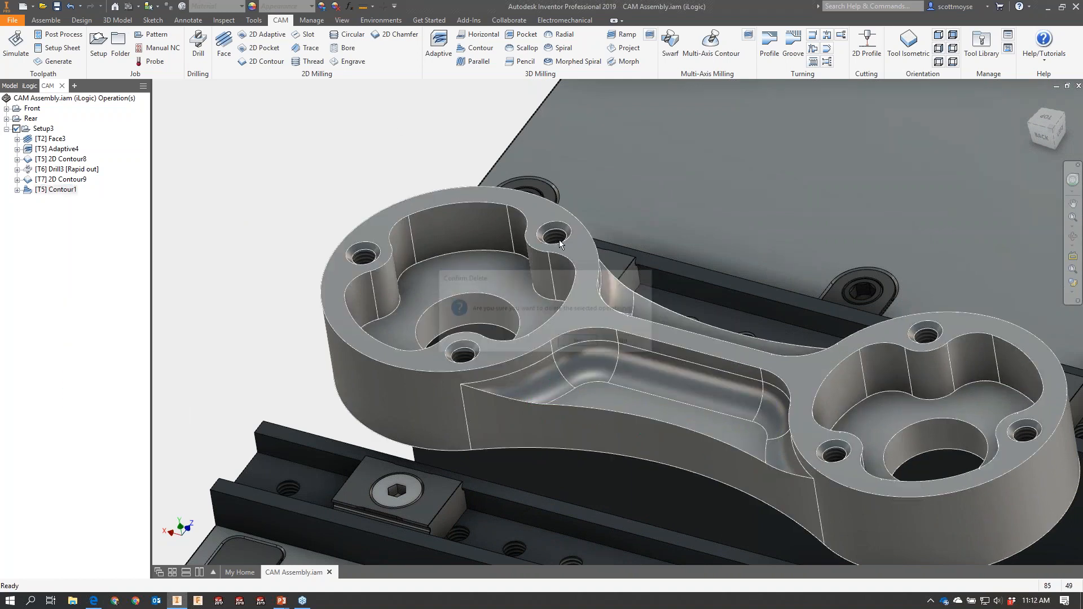
Start a Flow operation and select the five connected fillet faces of the side pocket as its geometry.
click(651, 36)
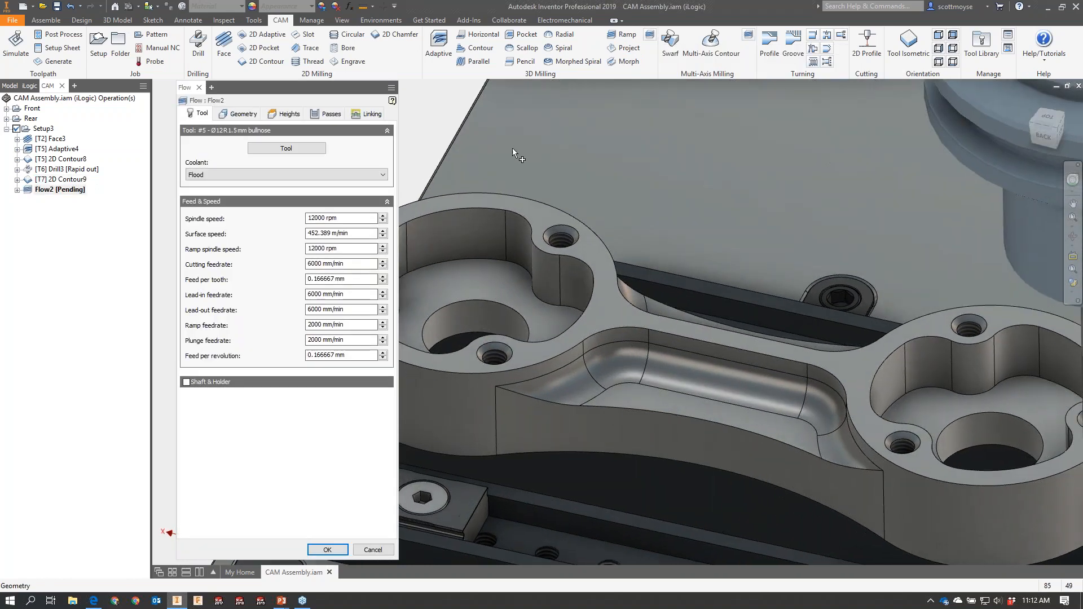
click(243, 113)
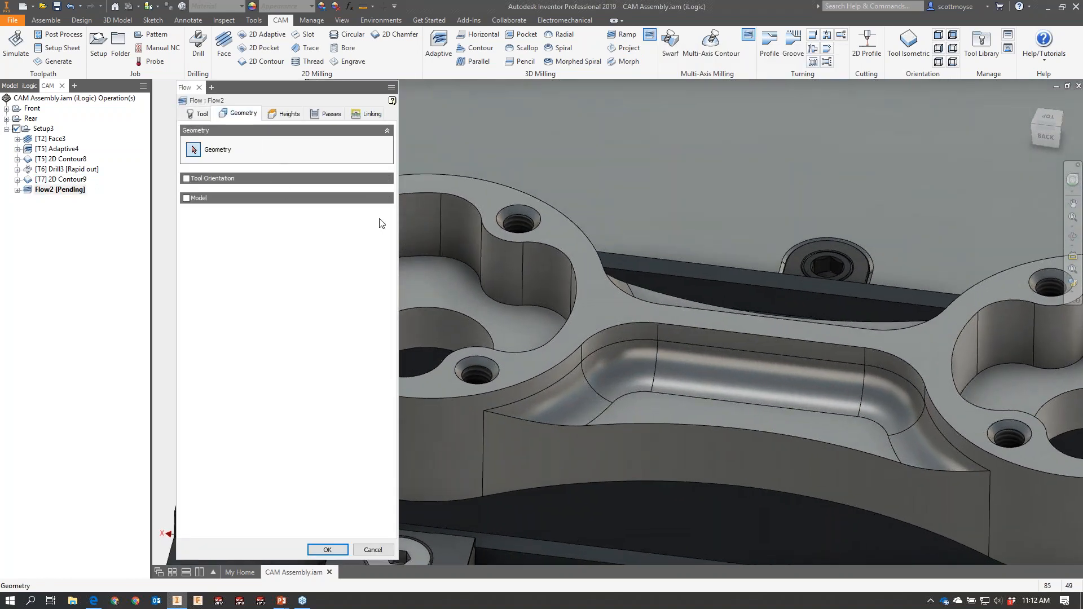
click(927, 459)
click(901, 414)
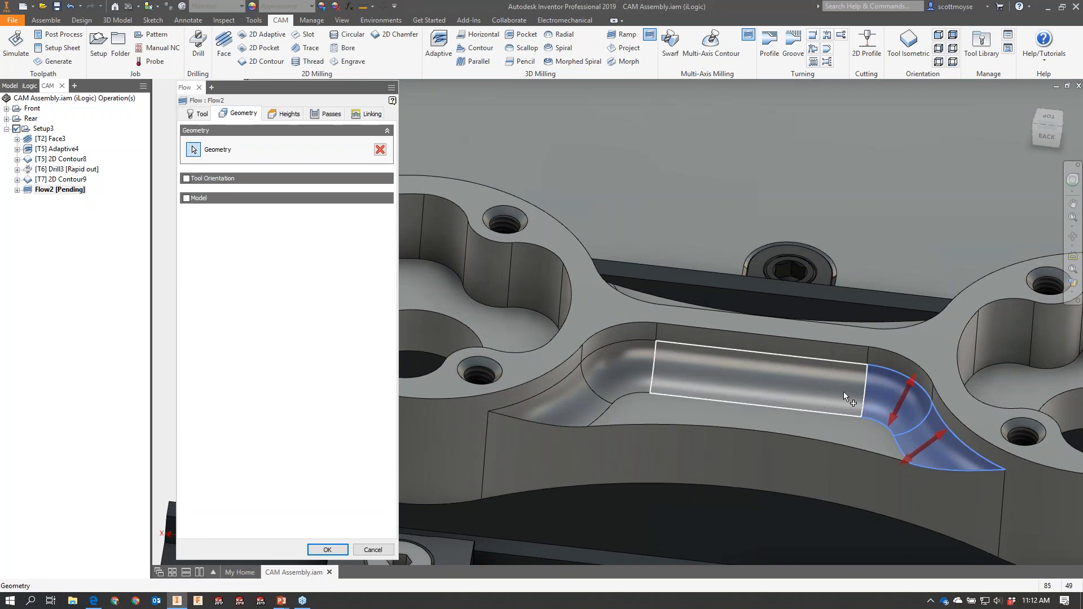
click(829, 394)
click(637, 364)
click(581, 414)
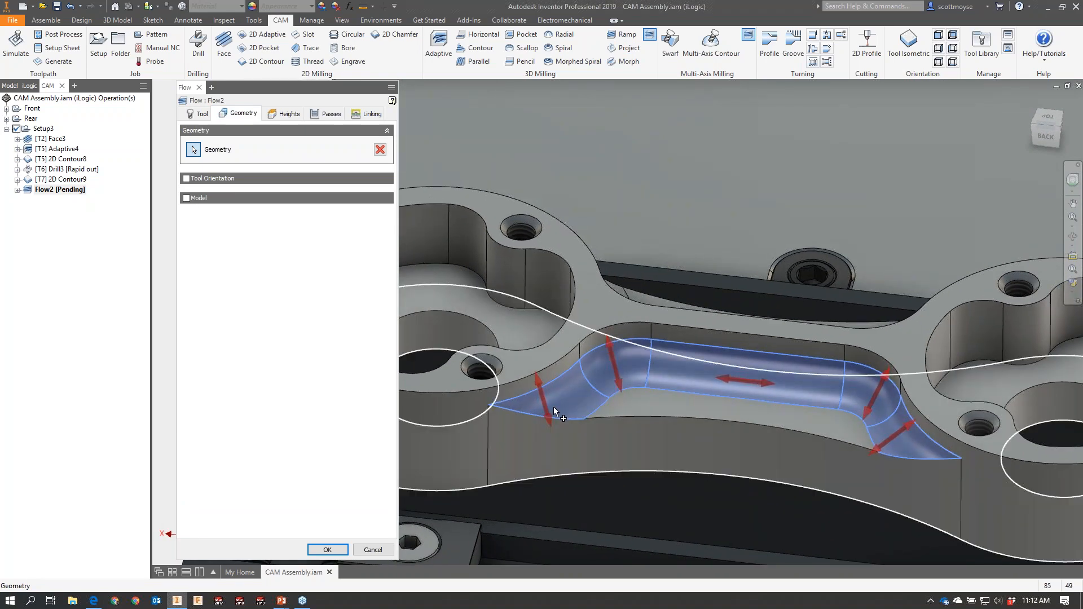
Flip the flow direction on the two outer fillet faces at each end to run lengthwise, and generate the Flow toolpath.
click(626, 385)
click(551, 419)
click(869, 408)
click(875, 450)
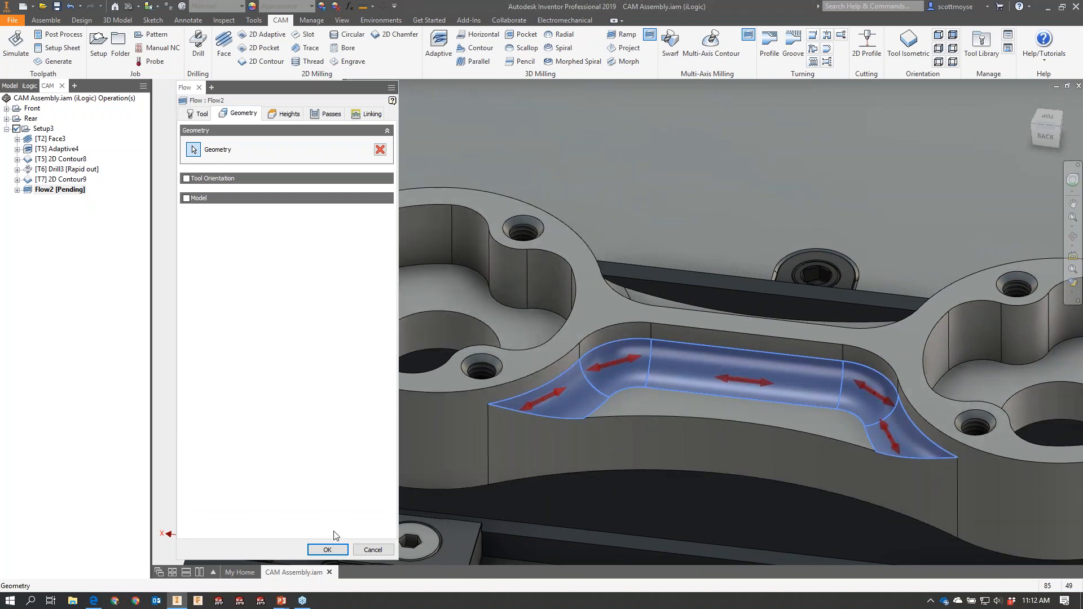
click(320, 117)
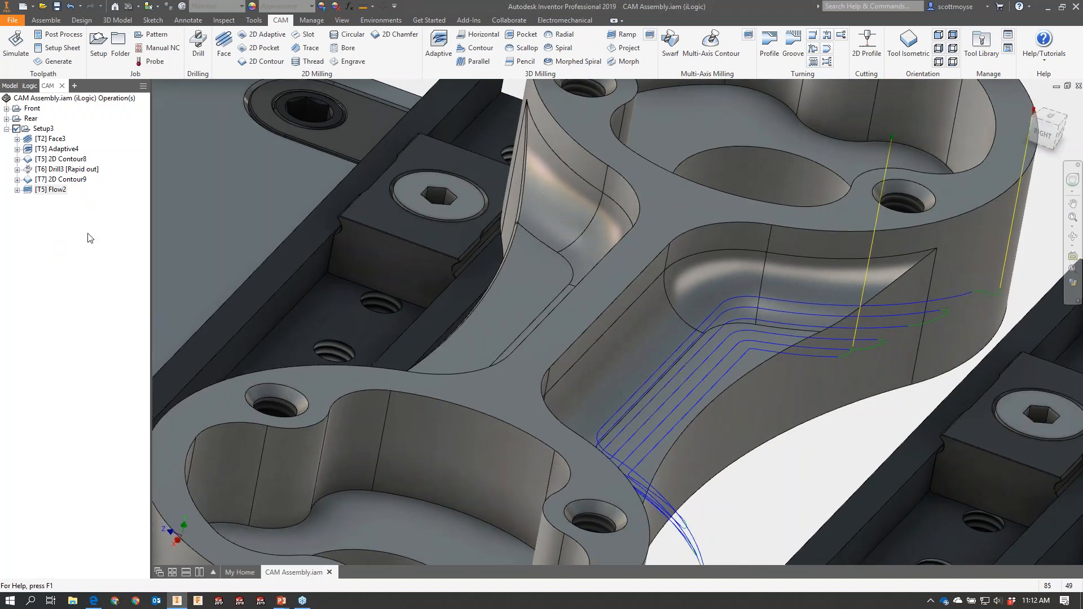
Simulate the Flow toolpath, examine the tool's position along the fillet, and end the simulation.
click(16, 41)
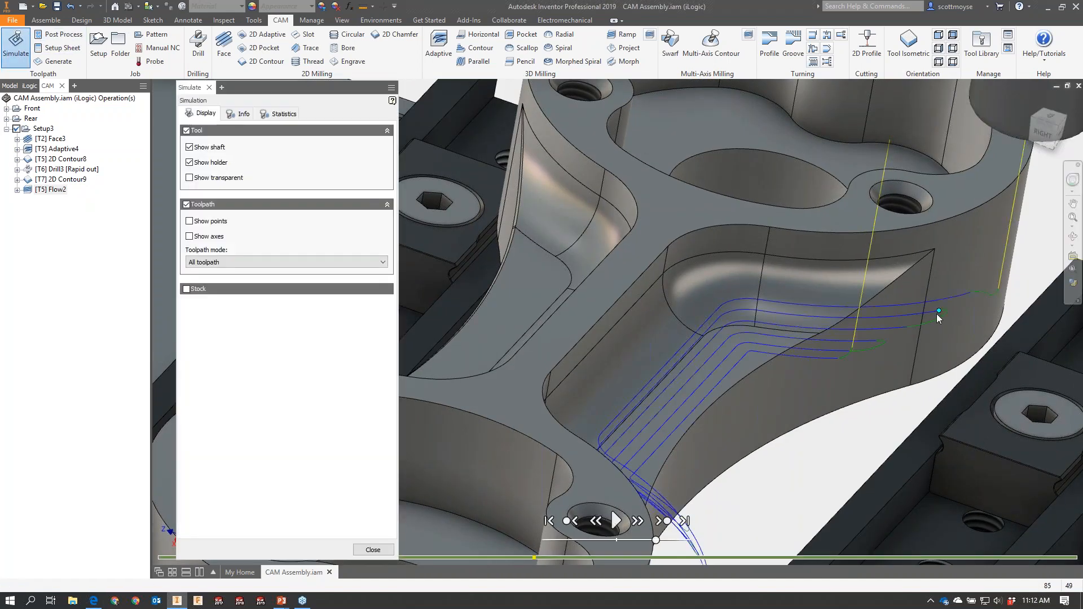
scroll(937, 312, down, 6)
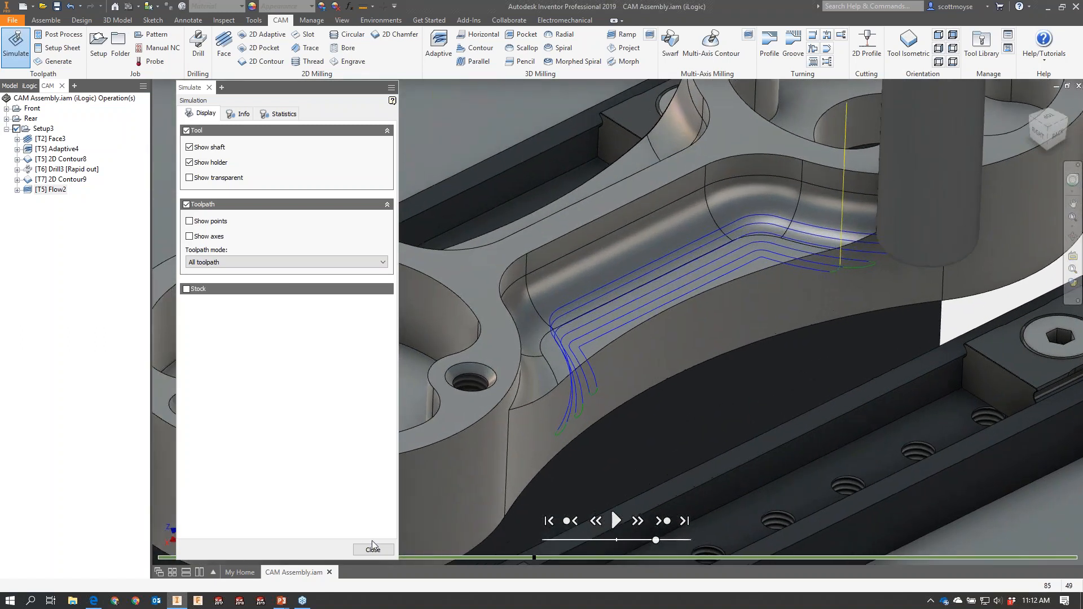
click(365, 549)
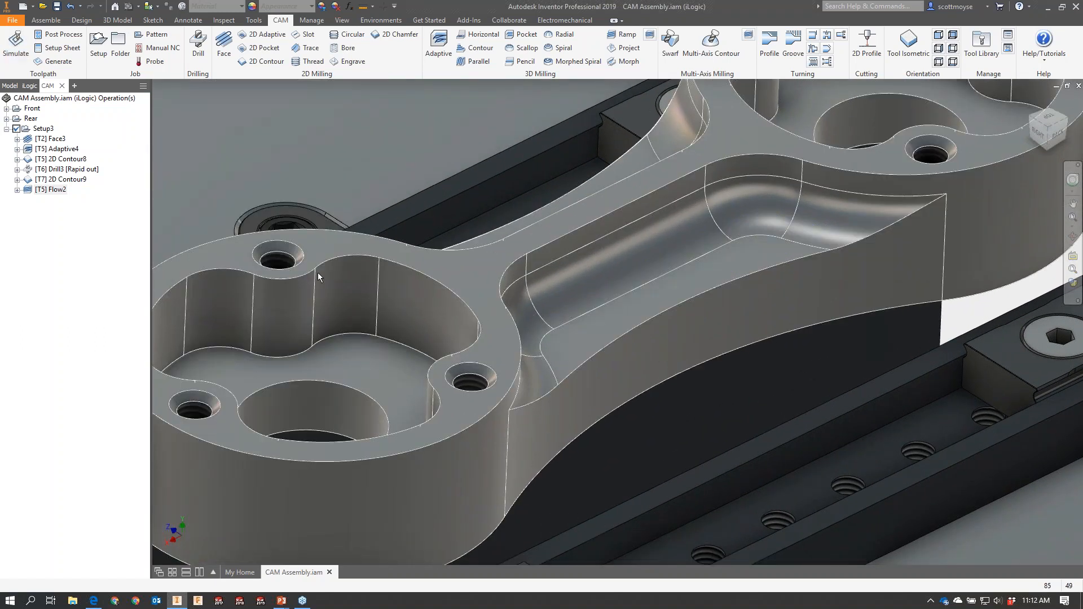
Switch to the presentation, advance from the Flow geometry slide to the stock simulation slide, and return to Inventor.
key(alt+Tab)
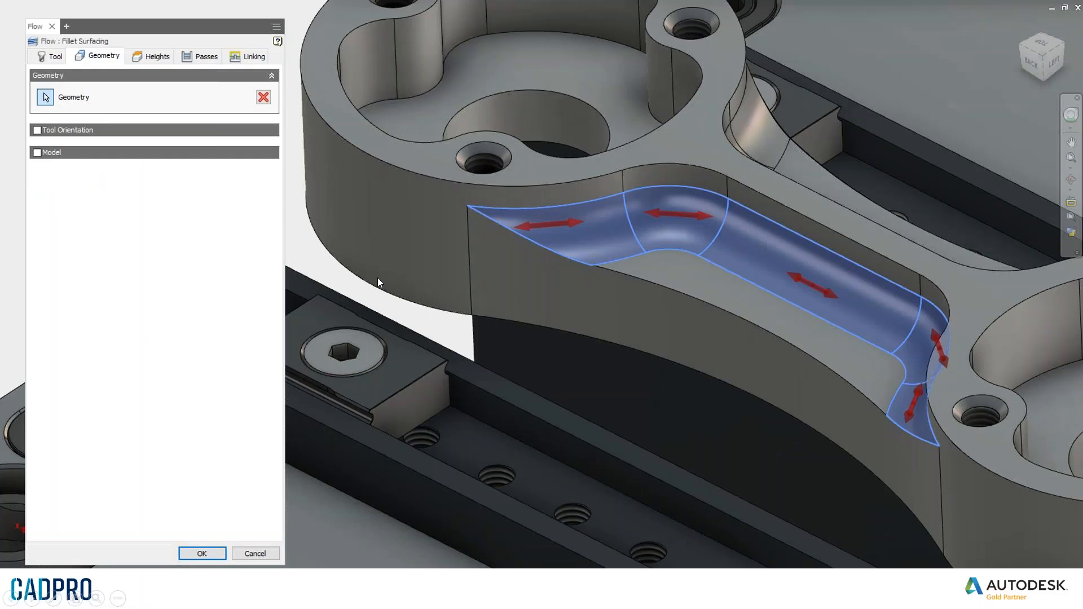
click(465, 256)
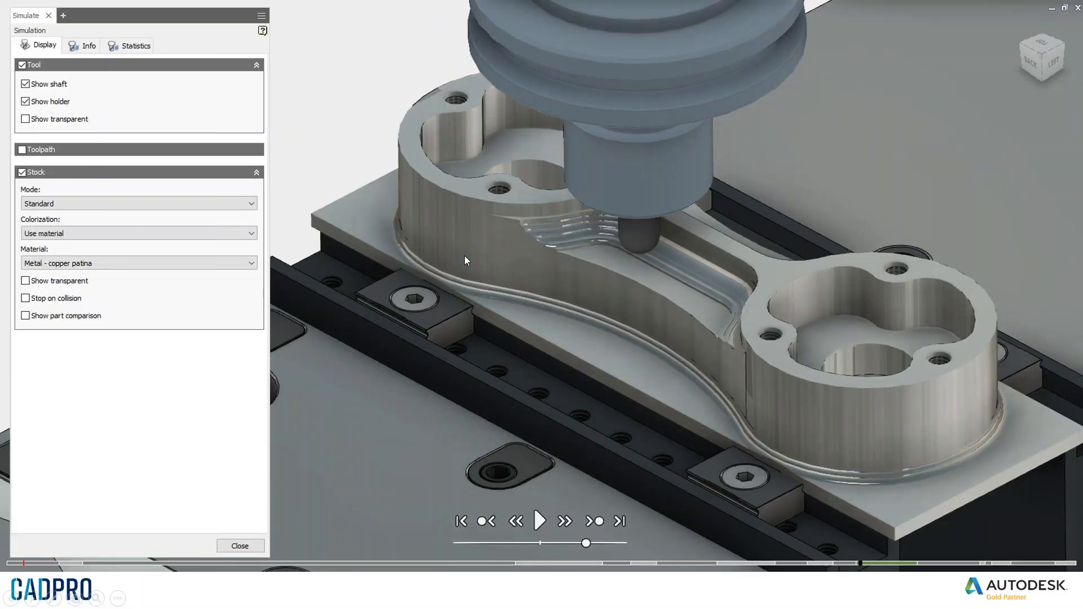
key(alt+Tab)
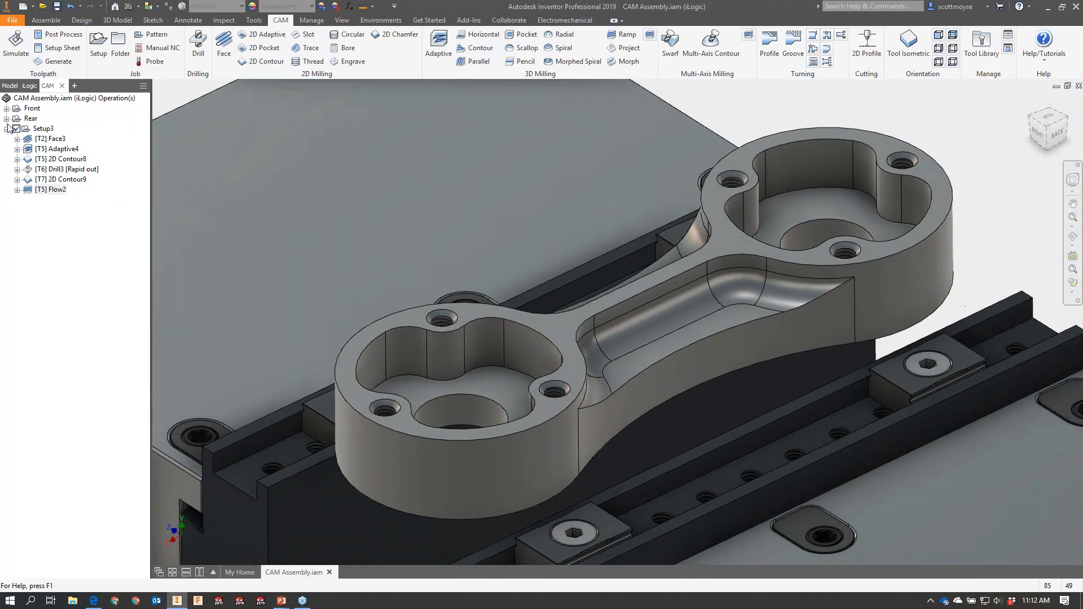
Collapse Setup3, expand the Front setup, and review its G55 probing, Manual NC stop and warning comment entries.
click(6, 129)
click(21, 111)
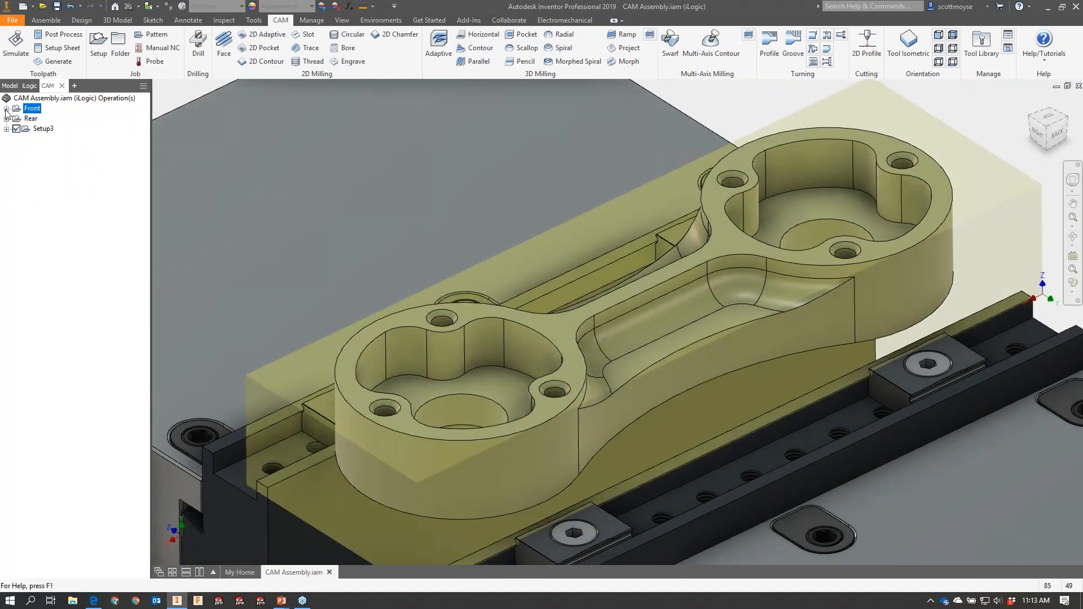
click(7, 108)
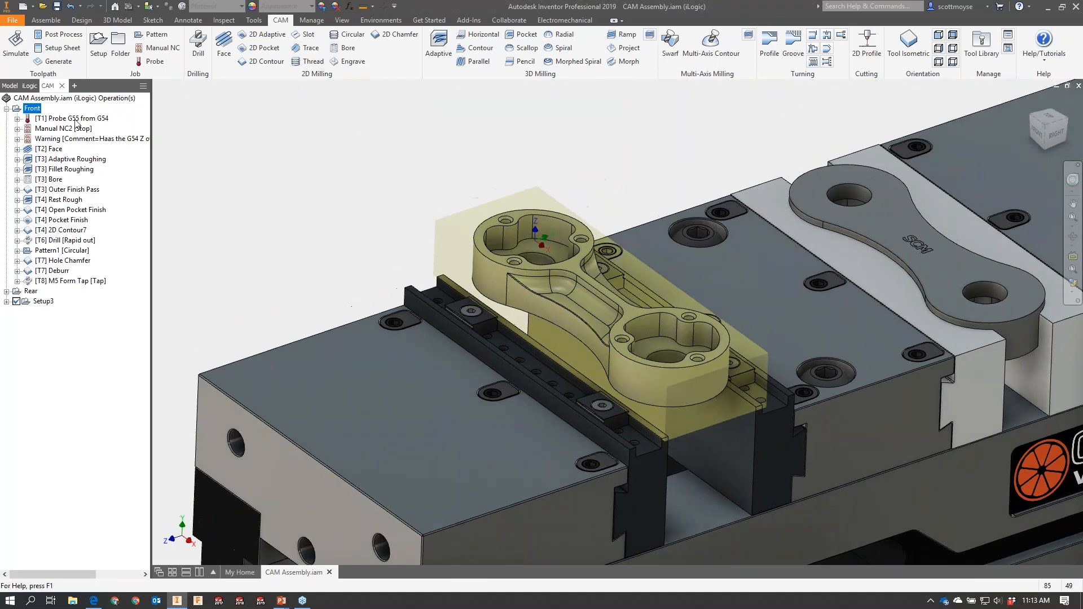
click(72, 118)
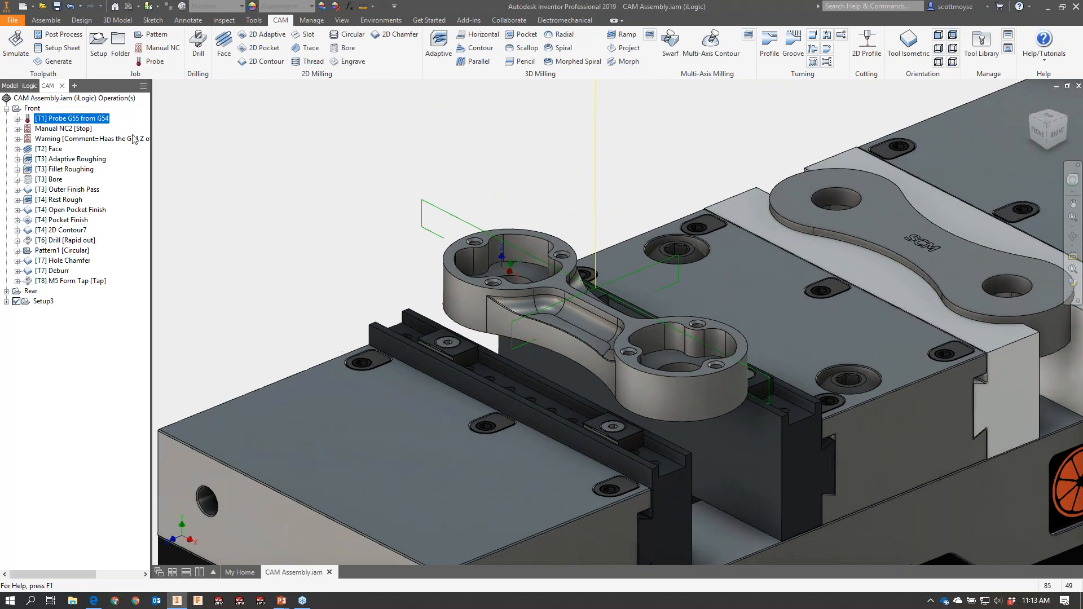
click(74, 129)
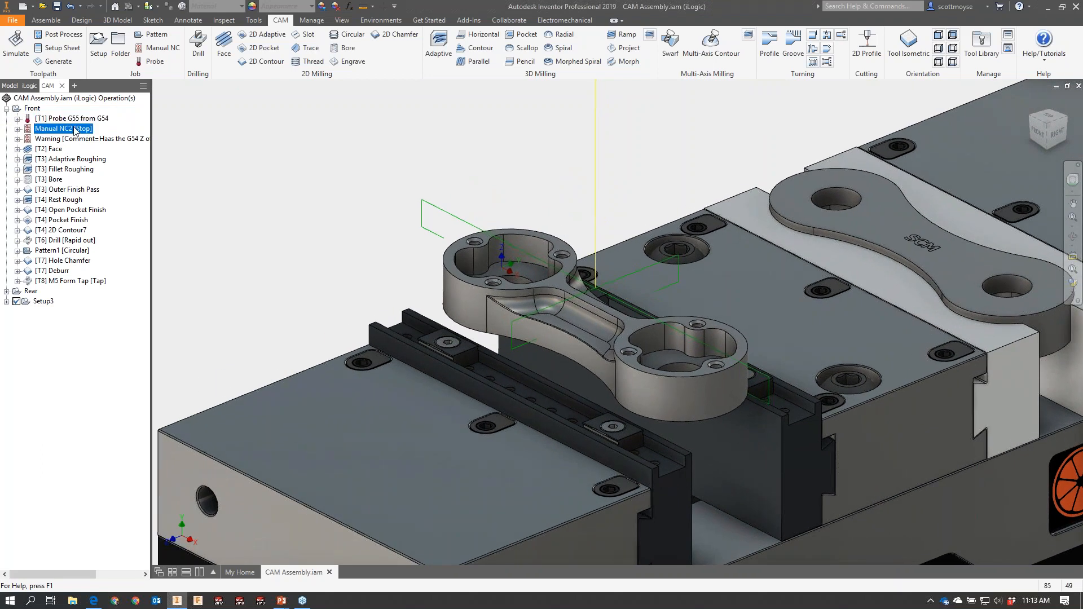
click(63, 139)
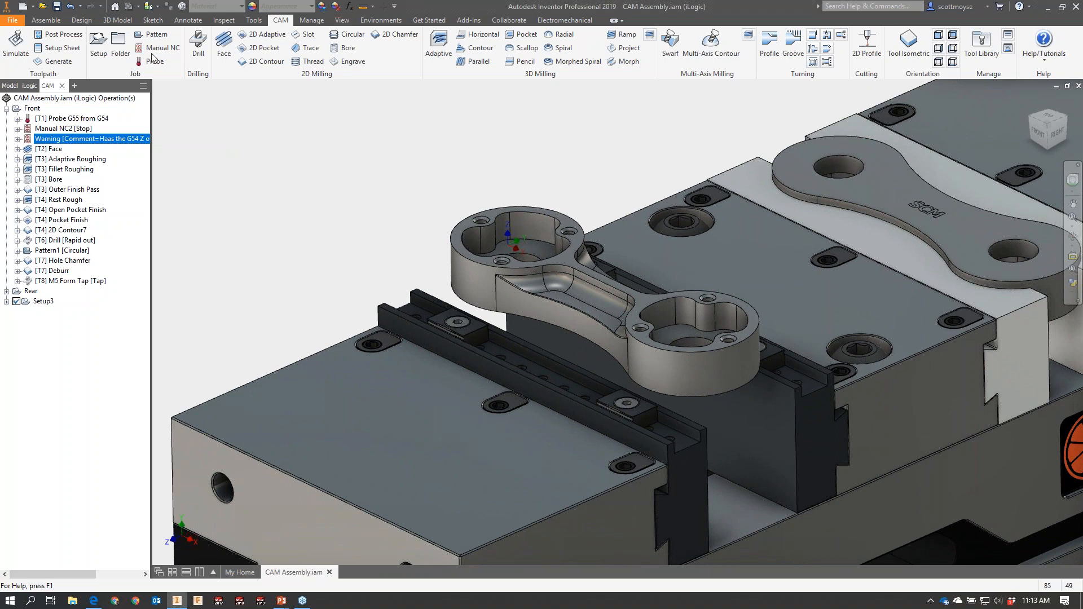
Examine the Face, Adaptive Roughing and Fillet Roughing toolpaths of the Front setup on the part.
click(57, 150)
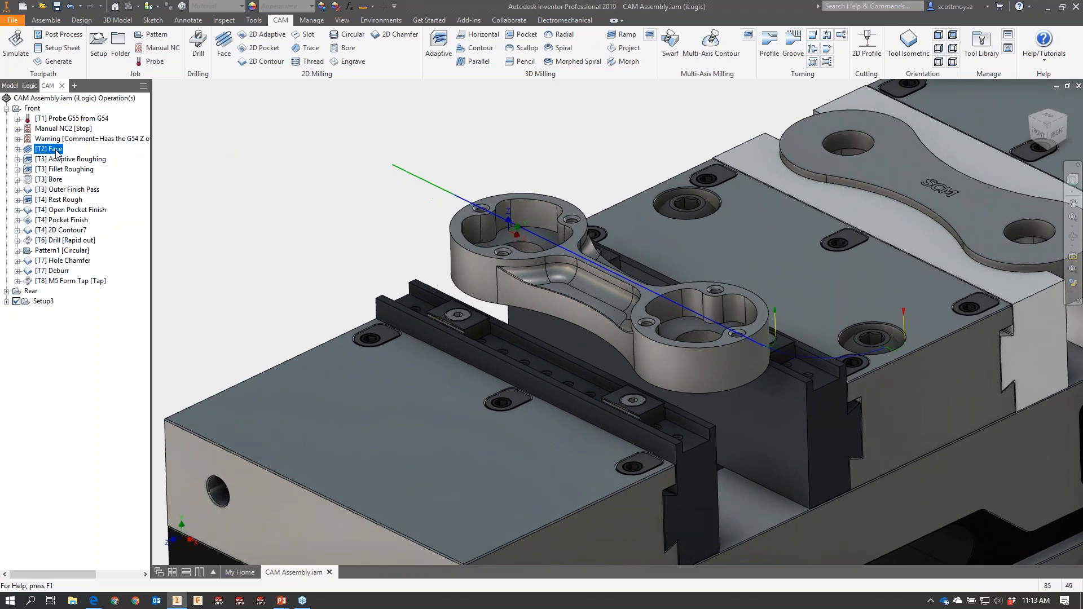
click(70, 160)
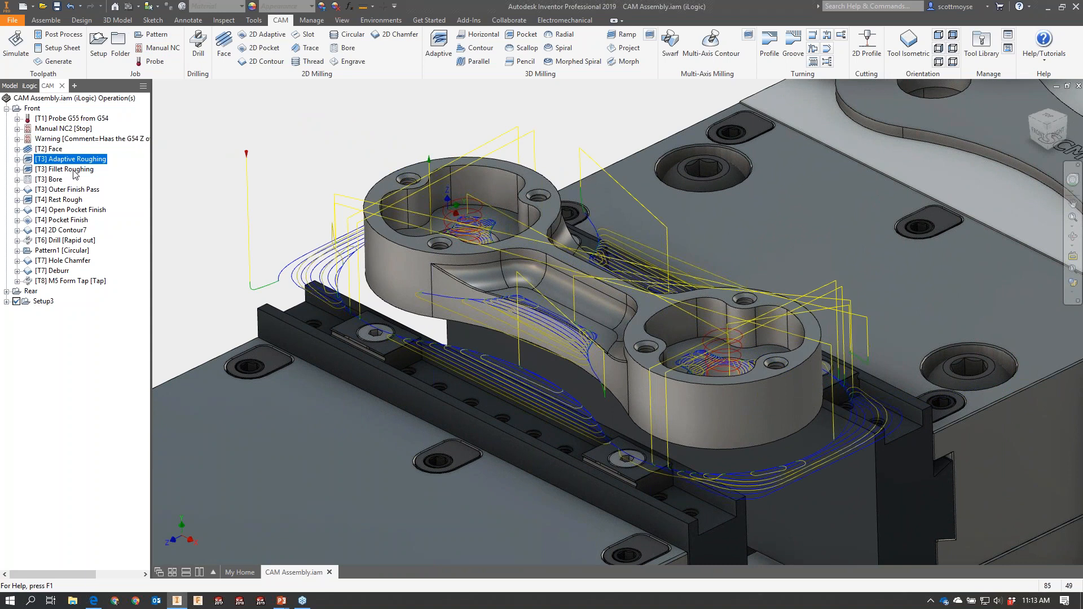
click(75, 170)
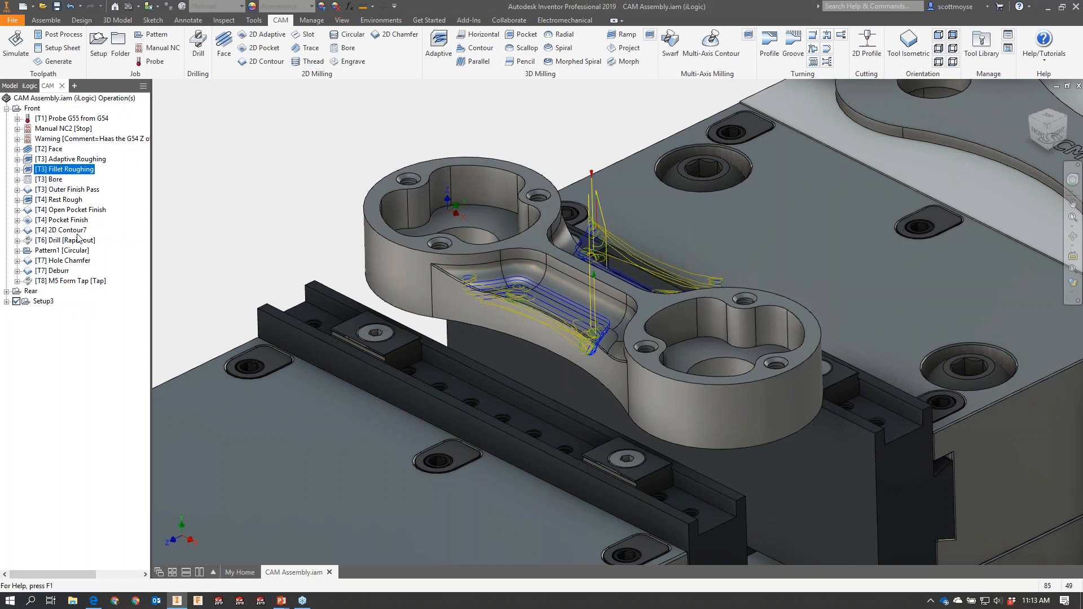
Show the Bore toolpath, inspect the operation's tool settings and circular face selections, and close it without changes.
click(51, 180)
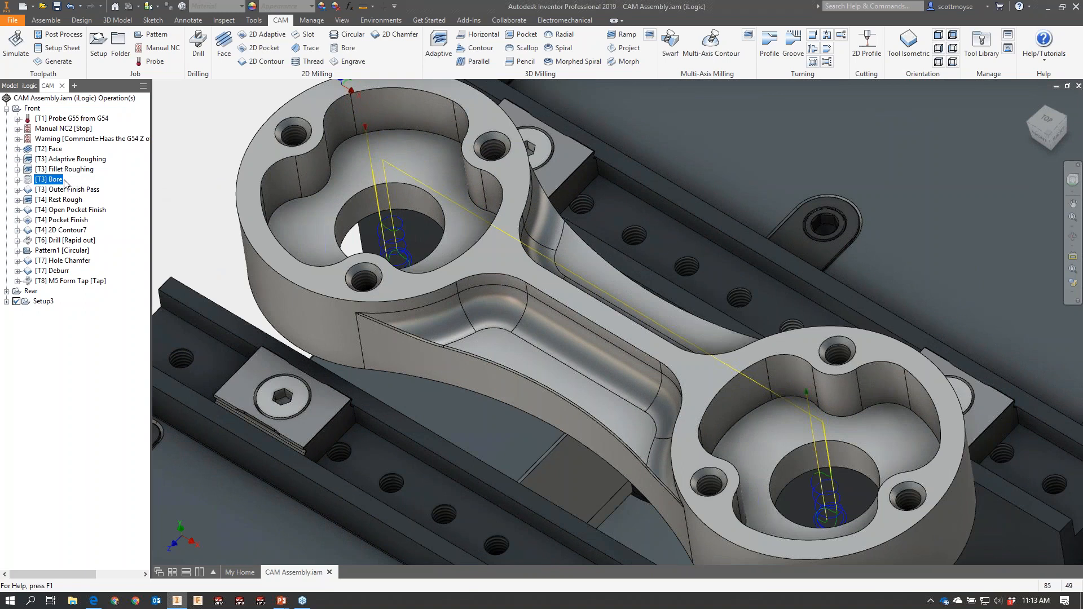
right_click(66, 183)
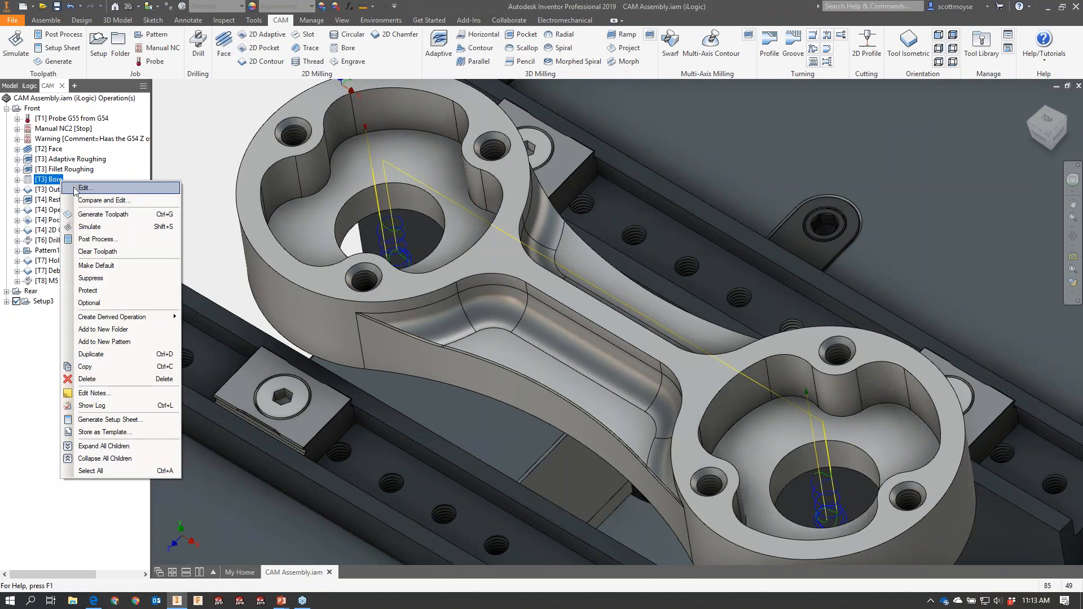
click(75, 189)
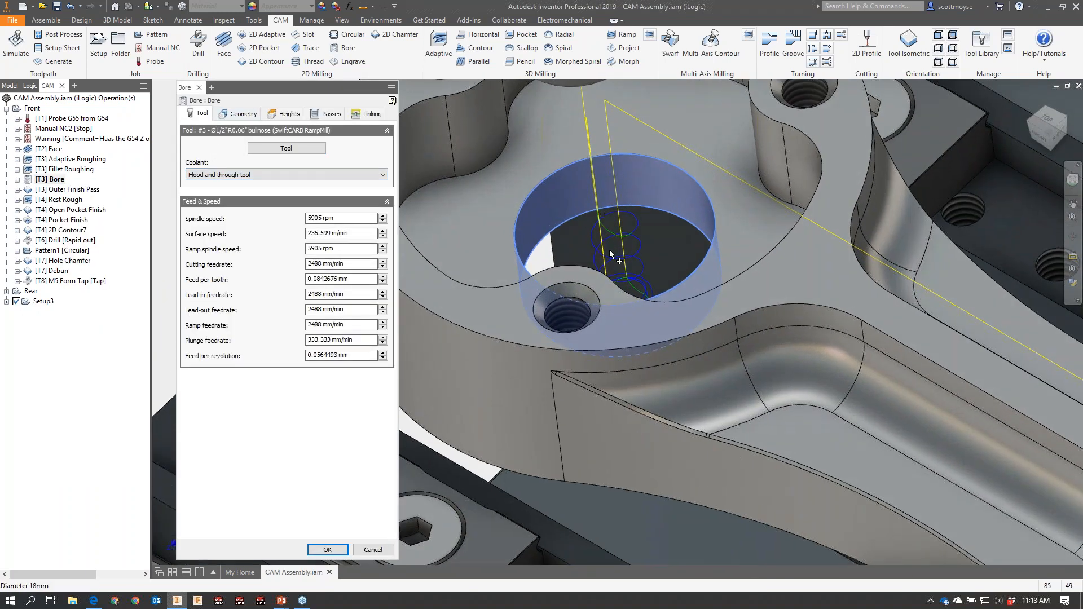
click(226, 120)
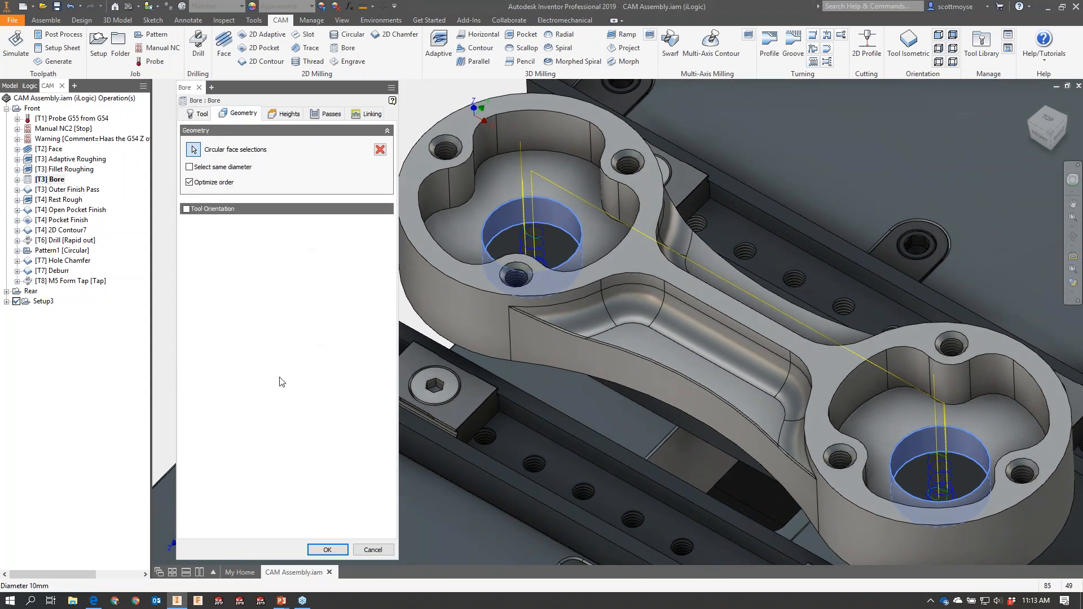
click(377, 554)
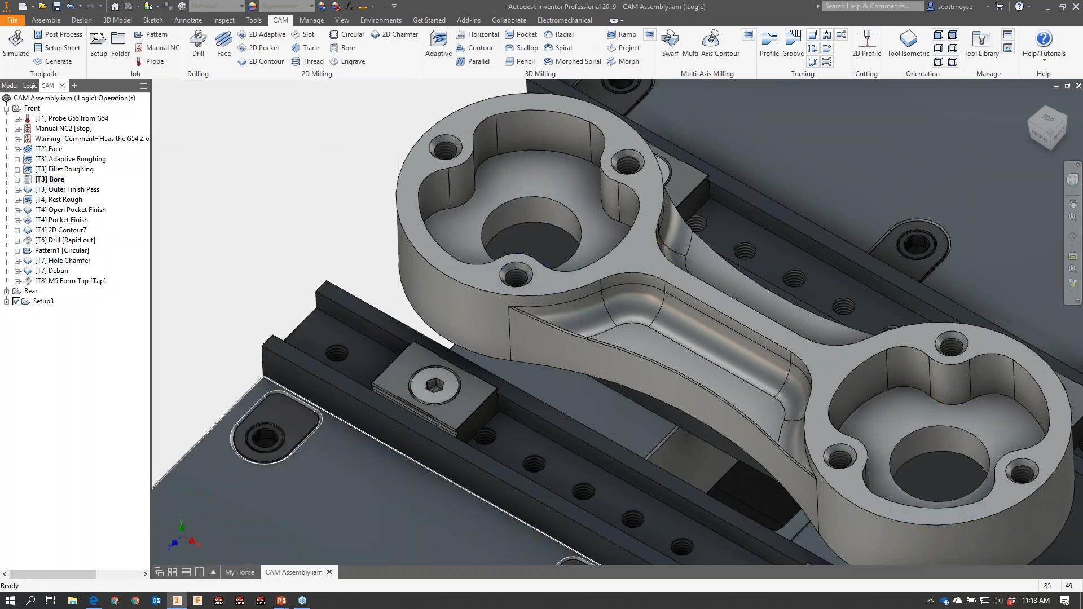
Show the Outer Finish Pass toolpath, then inspect Rest Rough's machining boundary and rest machining settings and close it without changes.
click(67, 189)
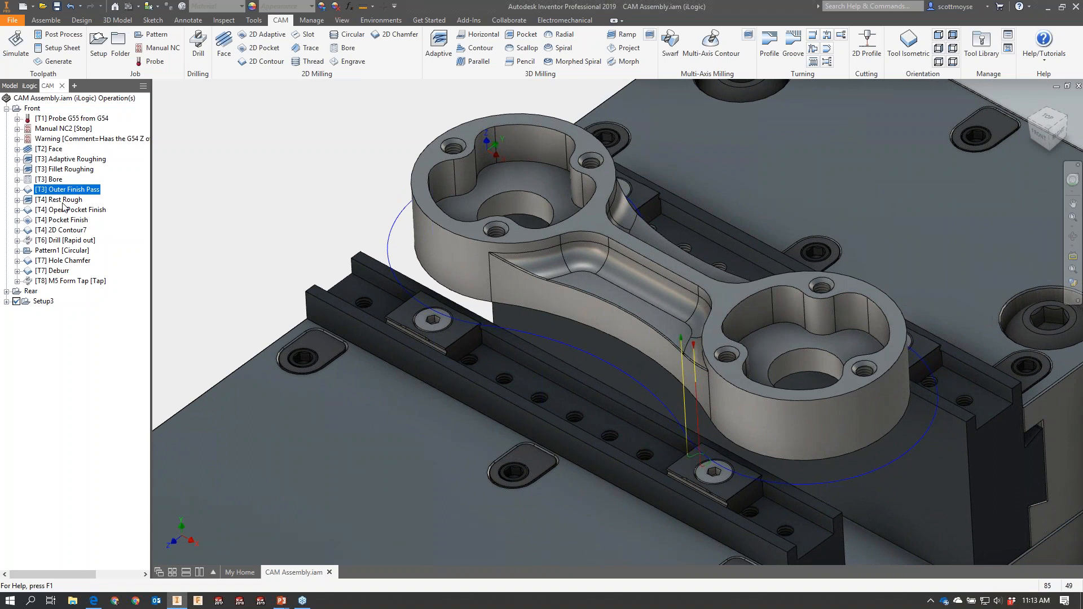
click(66, 200)
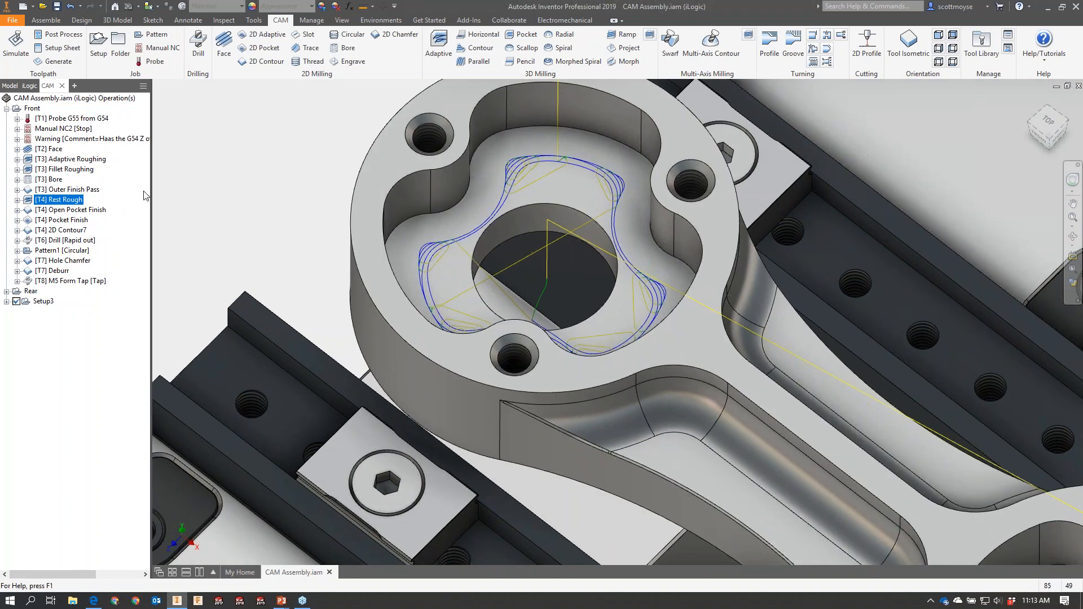
right_click(43, 204)
click(56, 210)
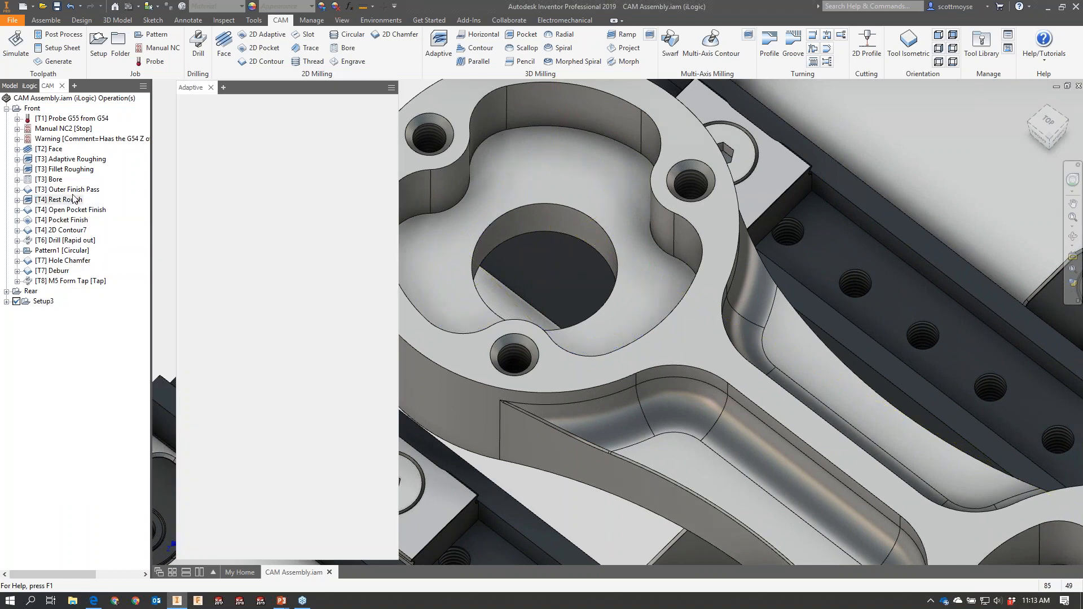
click(235, 112)
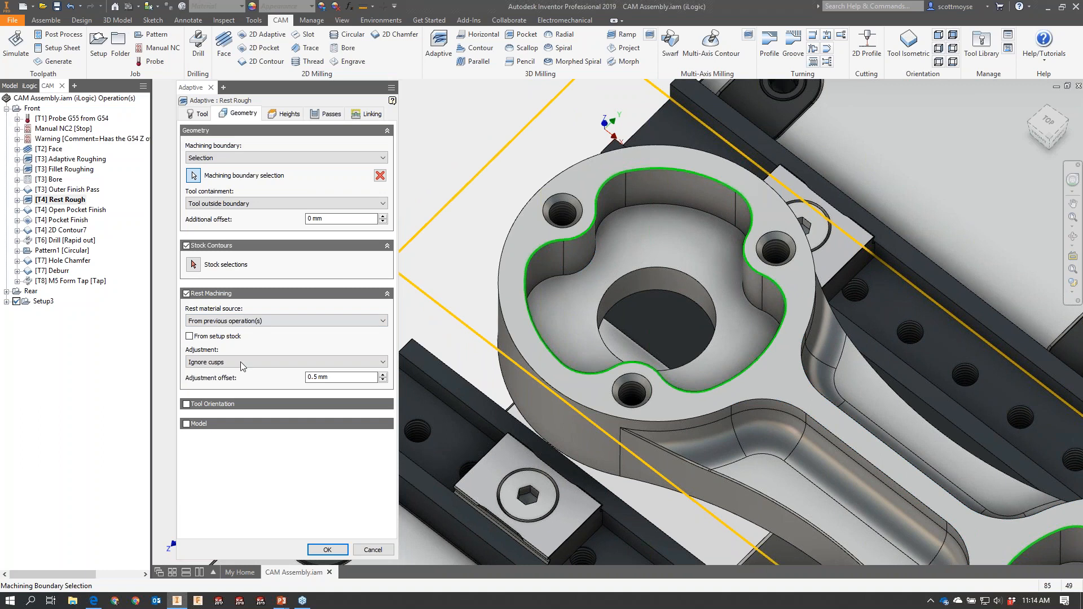
click(363, 552)
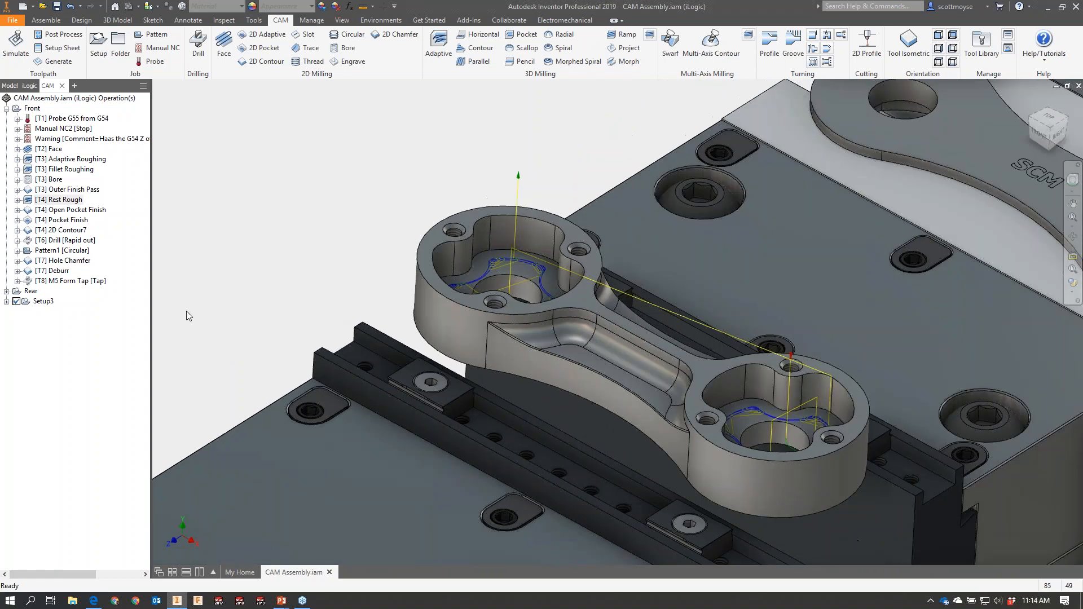
Compare the Open Pocket Finish, Pocket Finish and 2D Contour7 finishing toolpaths on the part.
click(78, 209)
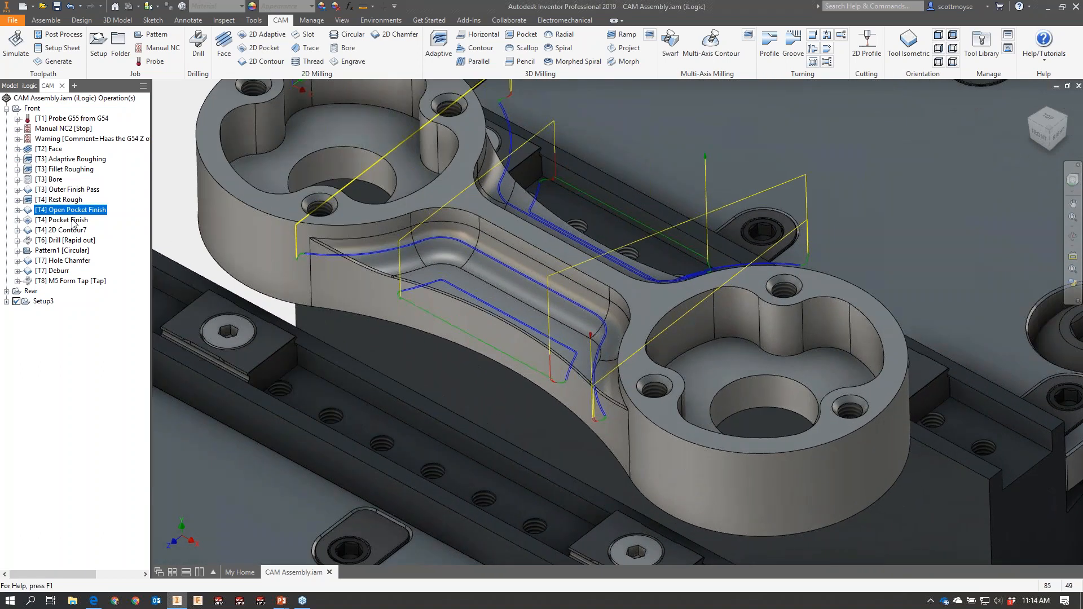
click(73, 220)
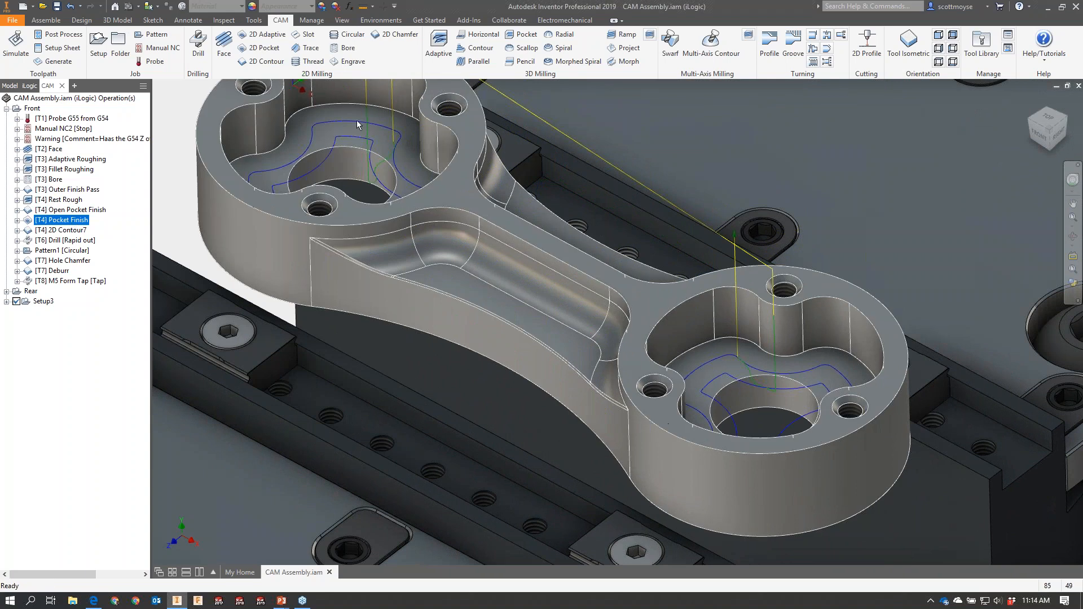
click(54, 231)
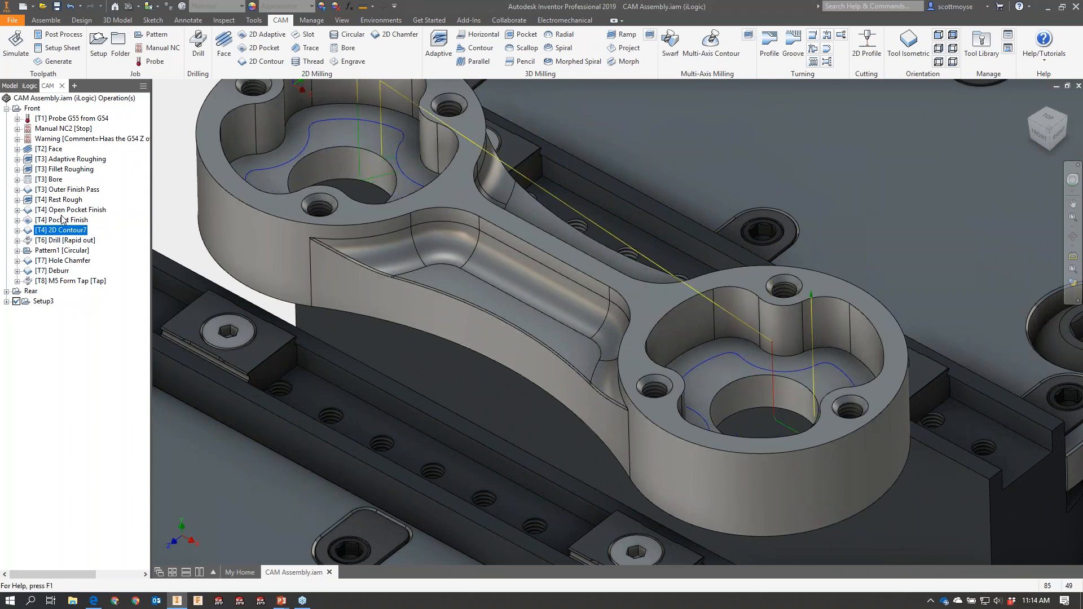
click(64, 220)
click(69, 231)
Show the Drill toolpath, then expand the circular Pattern1 folder and view its Fillet Surfacing and 2D Chamfer1 operations.
click(63, 244)
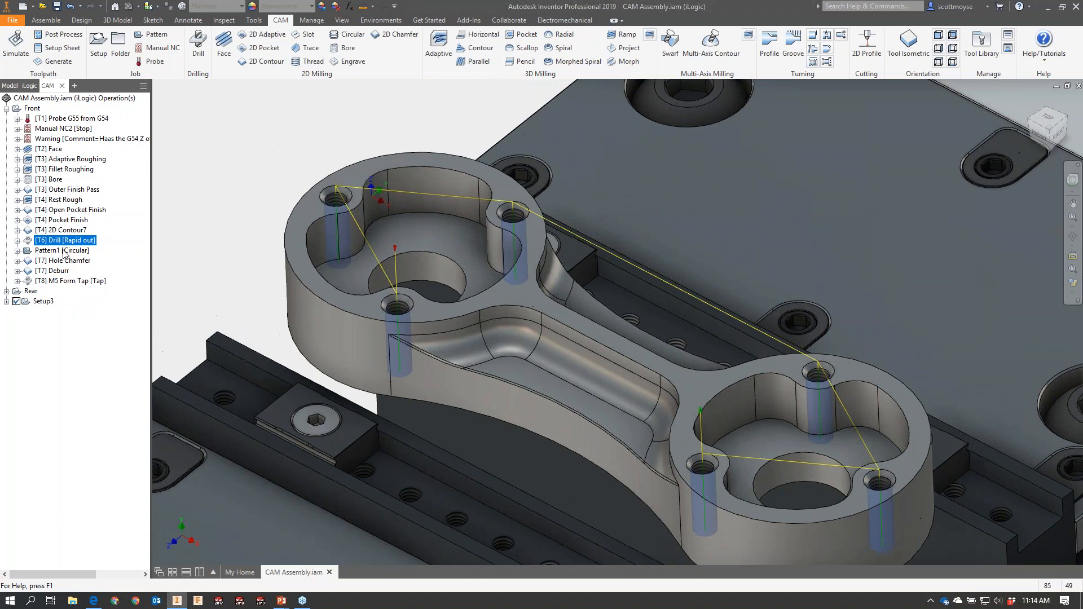
click(63, 250)
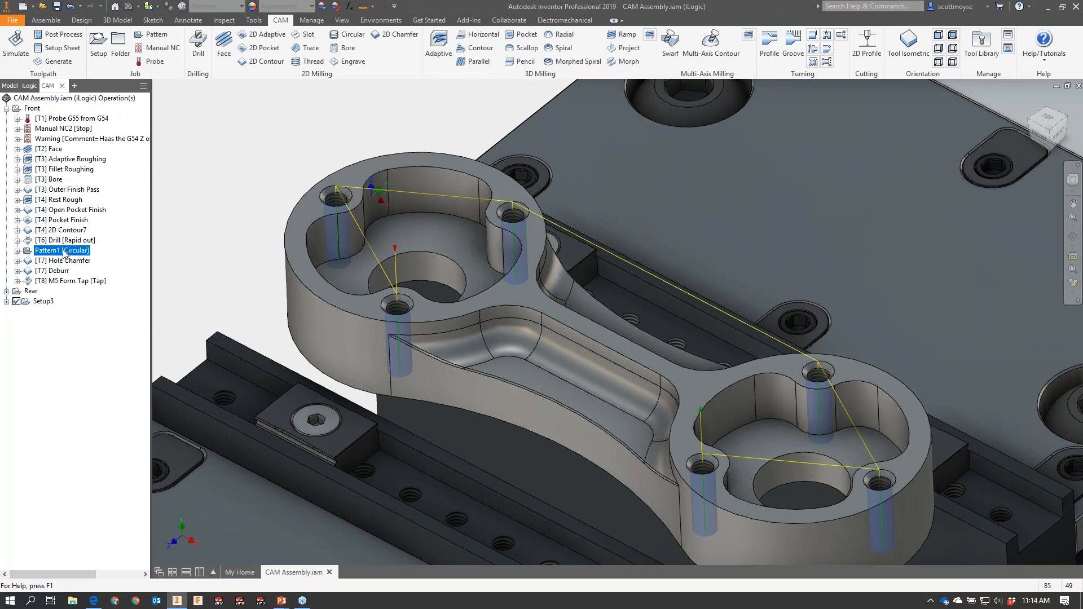
click(17, 251)
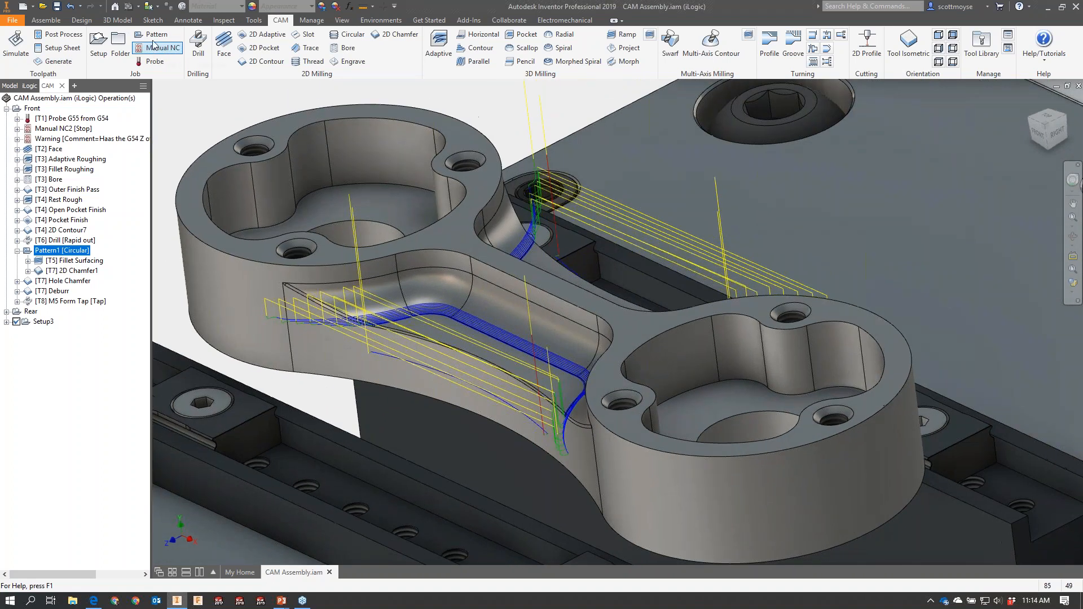
right_click(83, 257)
click(57, 260)
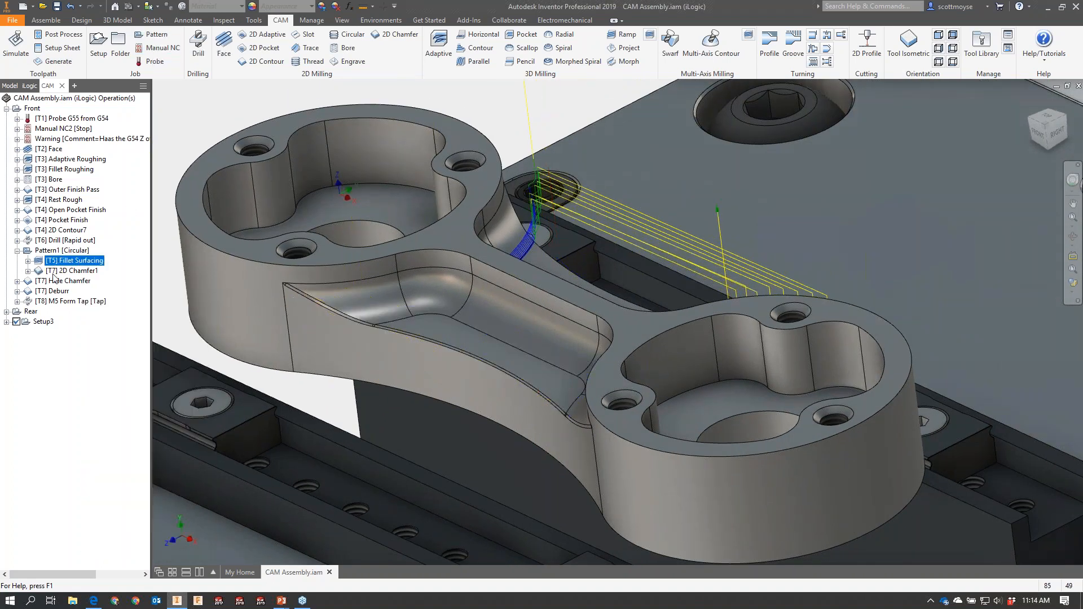
click(54, 271)
Open Pattern1 for editing, examine its circular pattern axis and settings around the part, and close it without changes.
click(56, 261)
click(56, 250)
right_click(57, 250)
click(77, 258)
shift+middle_drag(465, 147, 699, 316)
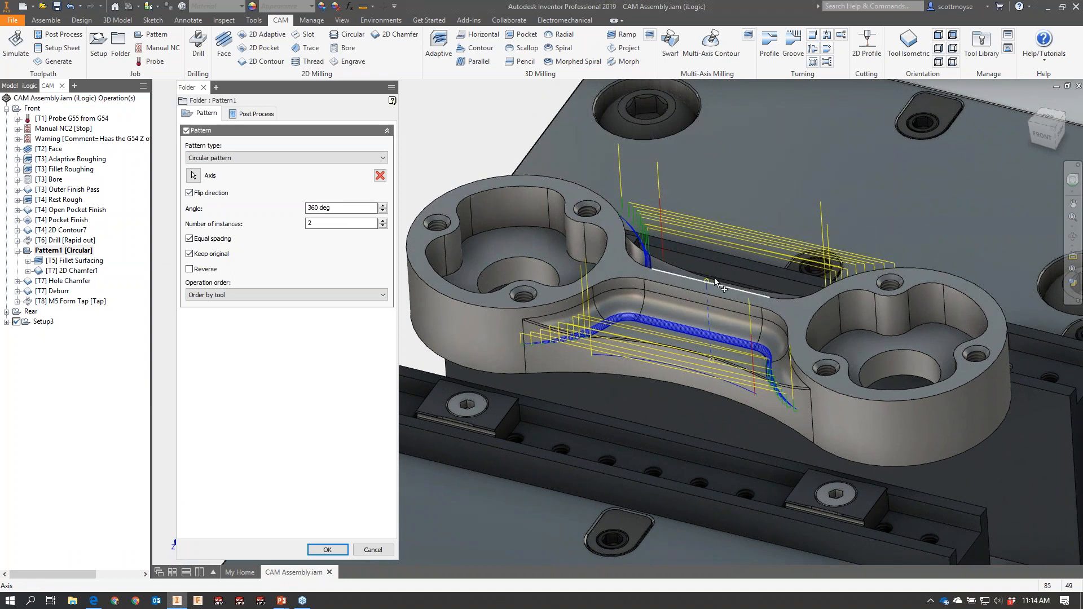
click(706, 279)
shift+middle_drag(660, 156, 649, 299)
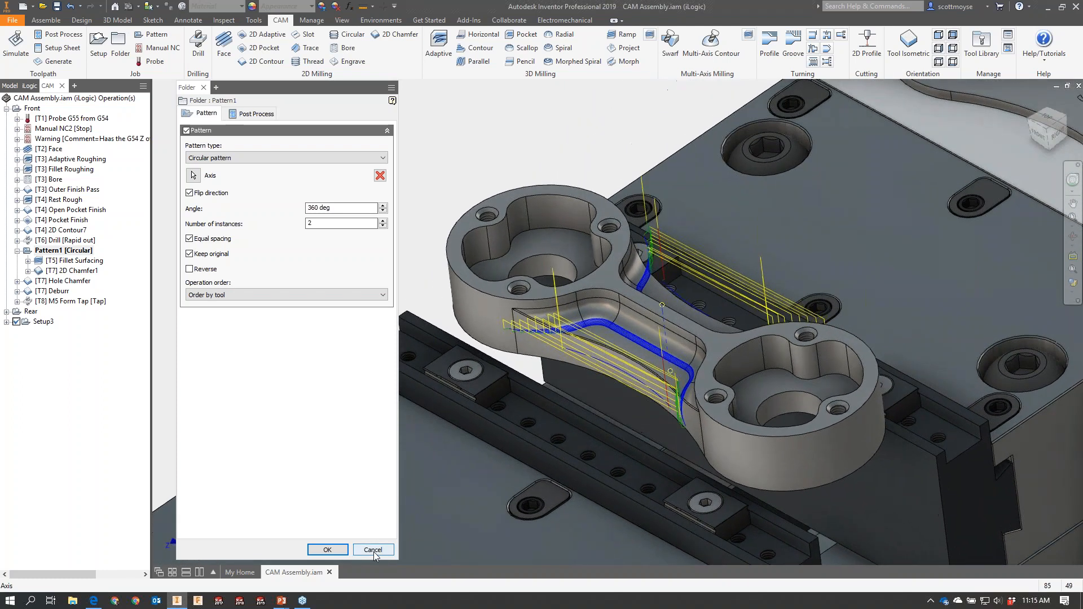
click(373, 550)
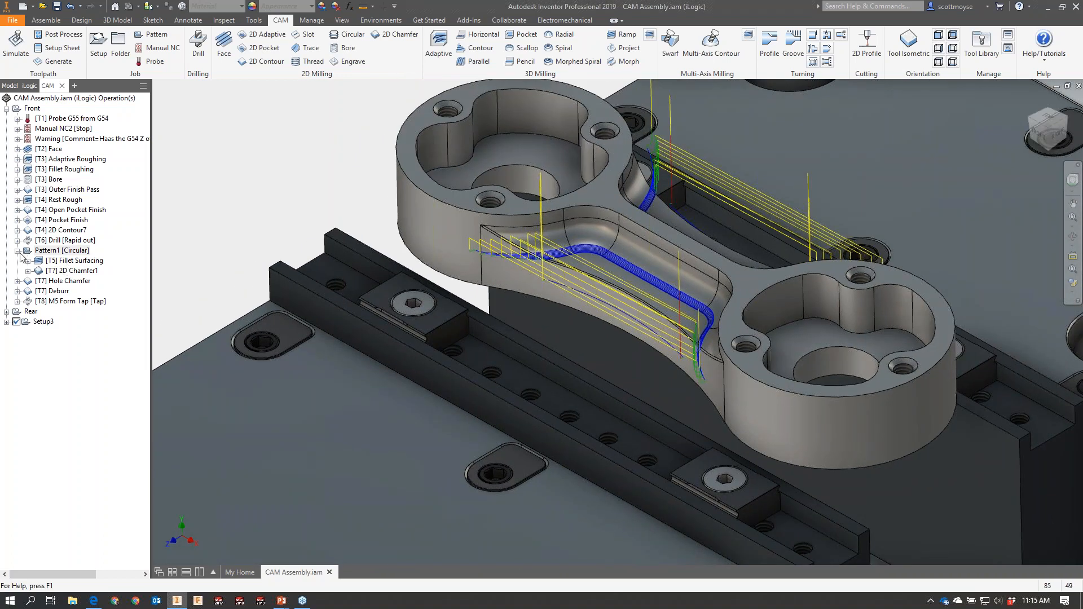
Collapse the Pattern1 folder and view the Hole Chamfer and Deburr toolpaths.
click(18, 251)
click(57, 261)
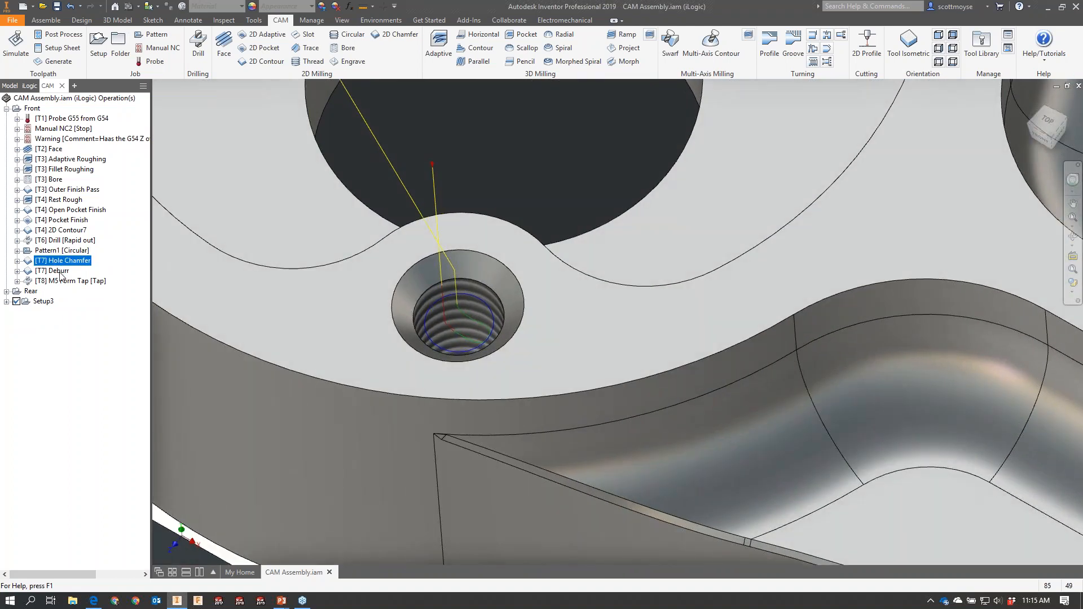
click(59, 273)
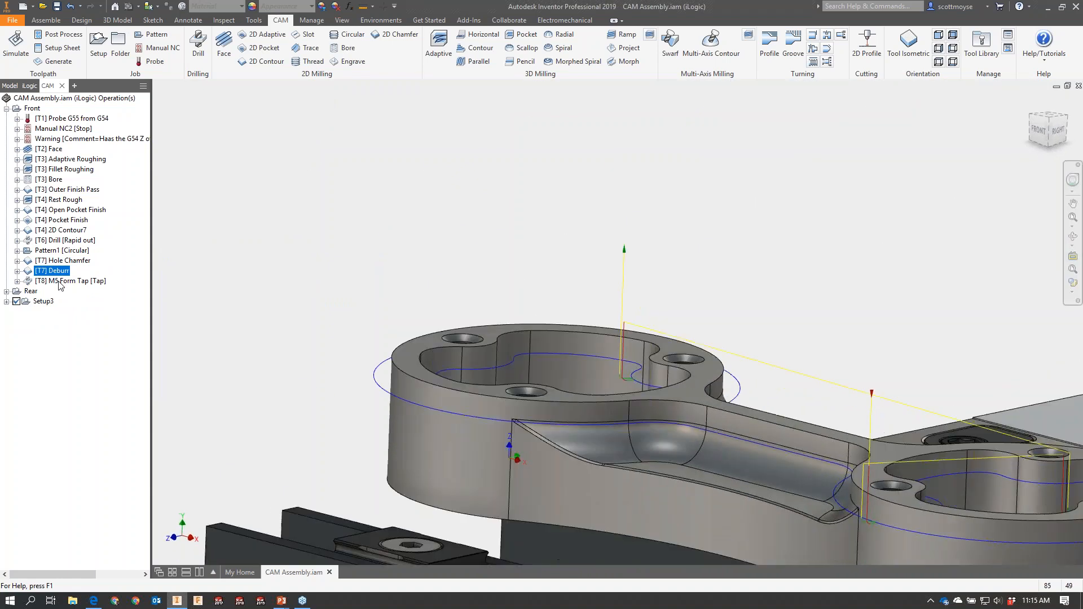
Open the Deburr operation, inspect its chamfer width and tip offset along the selected edges, and close it.
right_click(53, 276)
click(63, 282)
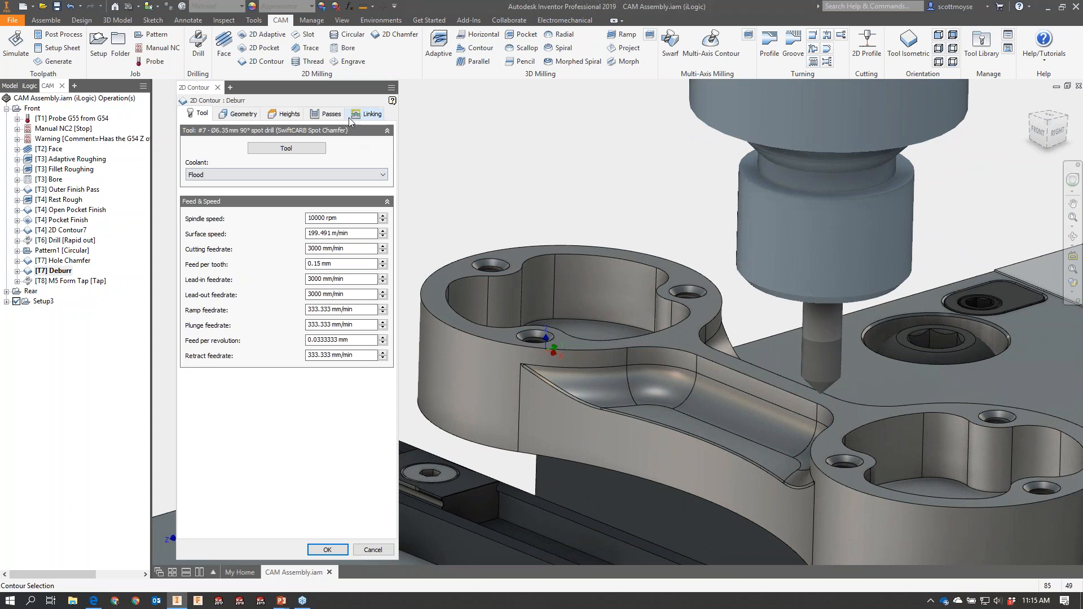
click(330, 114)
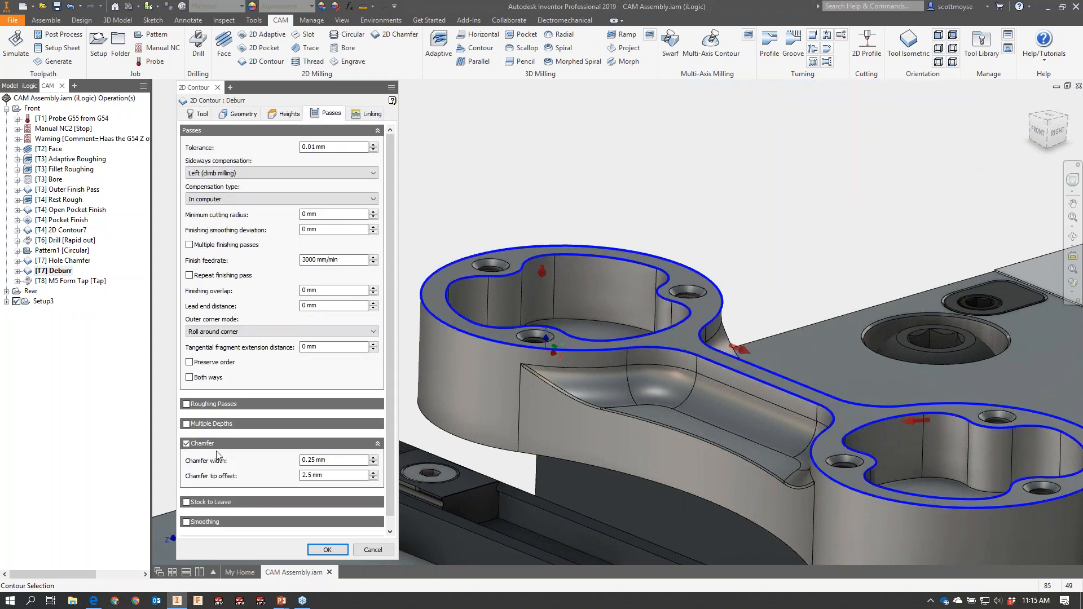
double_click(325, 460)
right_click(423, 314)
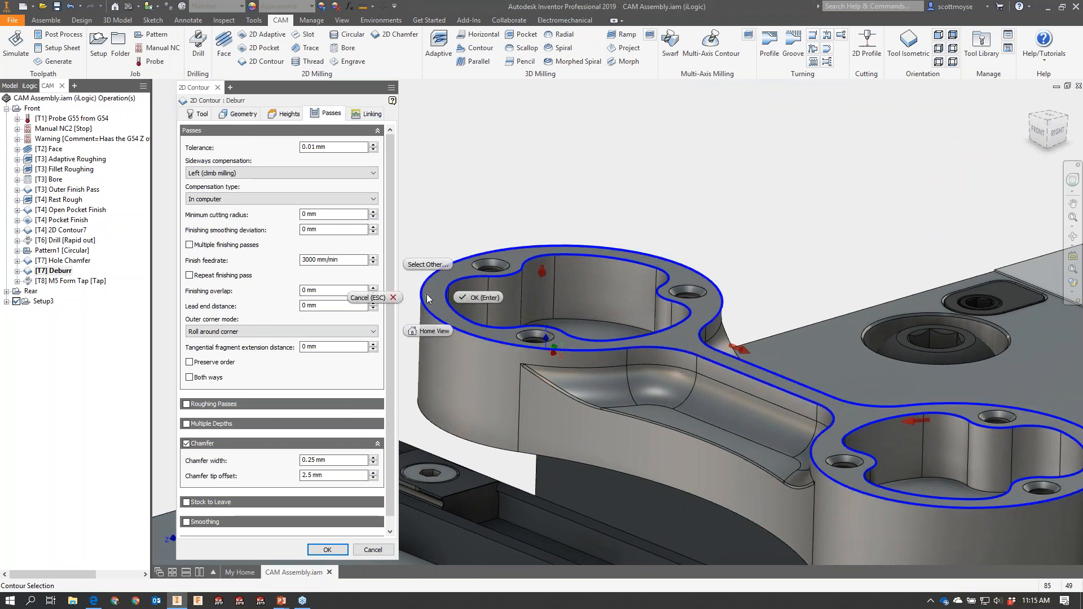
click(427, 294)
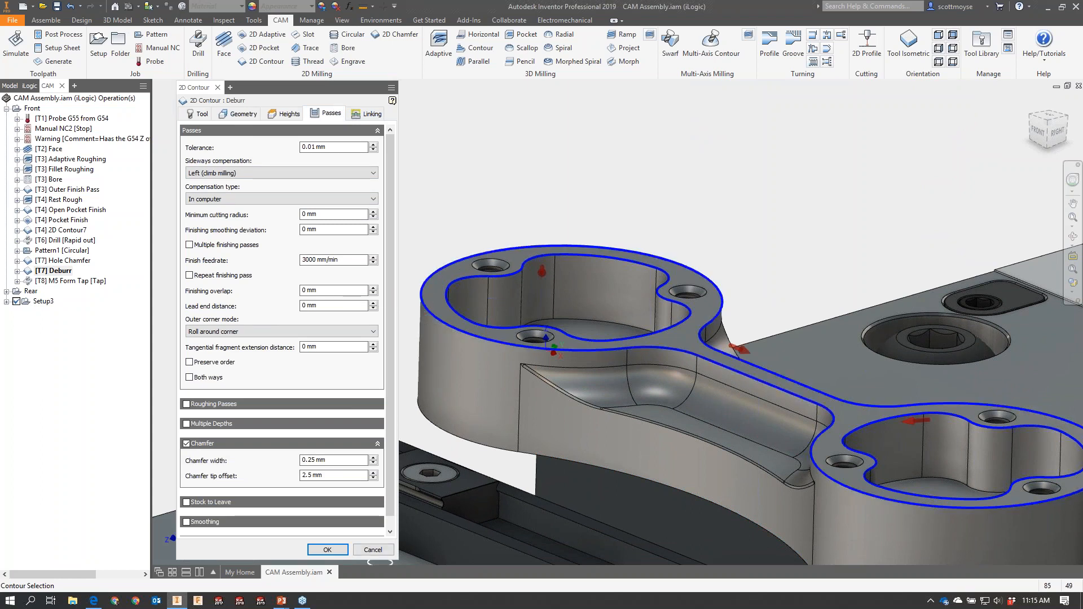
click(327, 550)
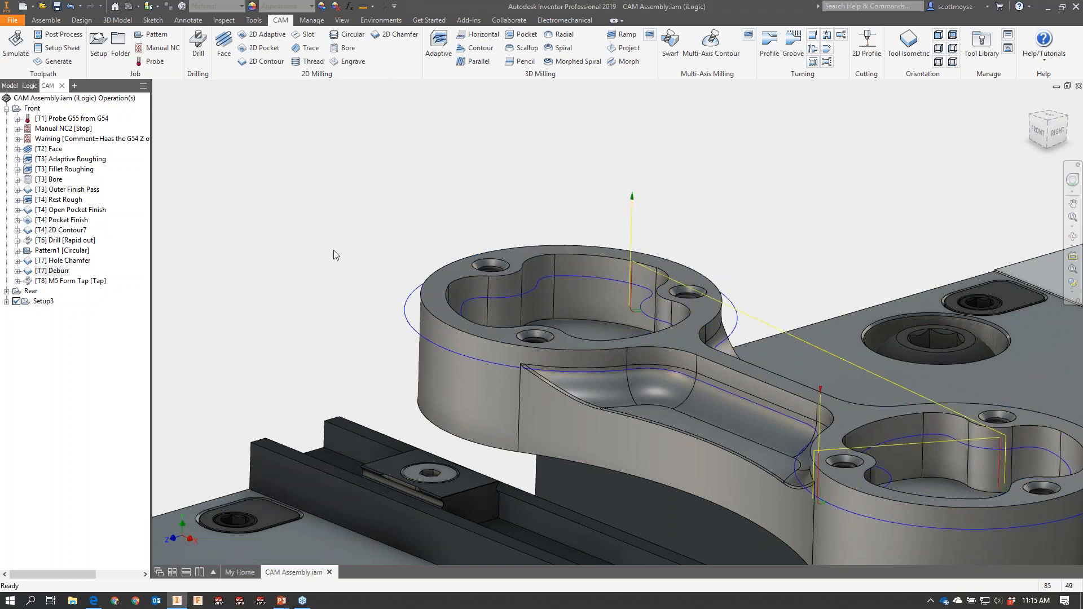
Simulate the Deburr toolpath, briefly run the playback and scrub the tool along the part's edges.
click(16, 44)
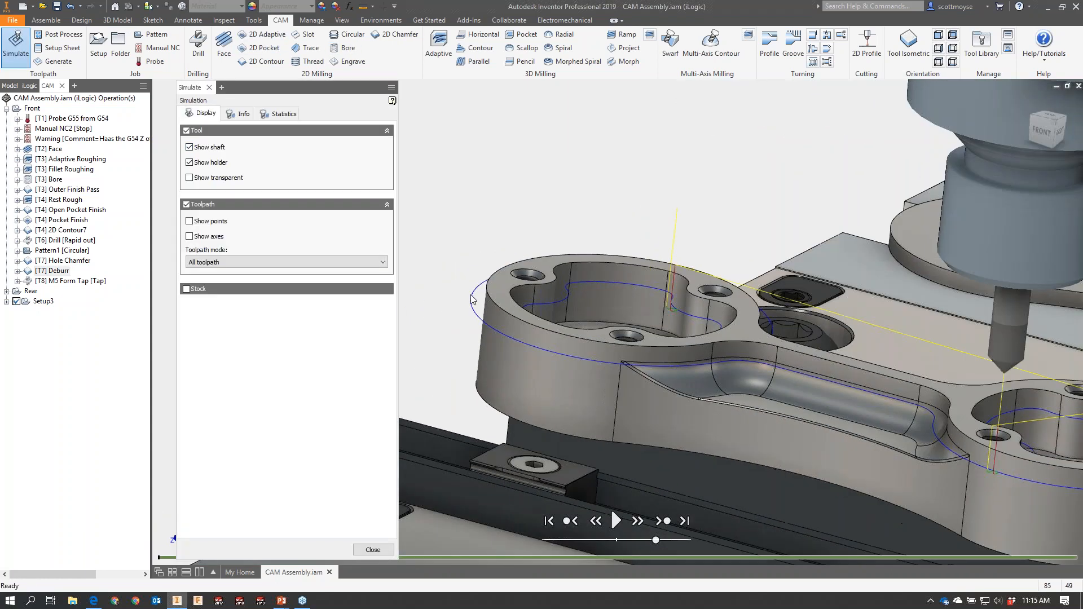
middle_drag(711, 367, 814, 340)
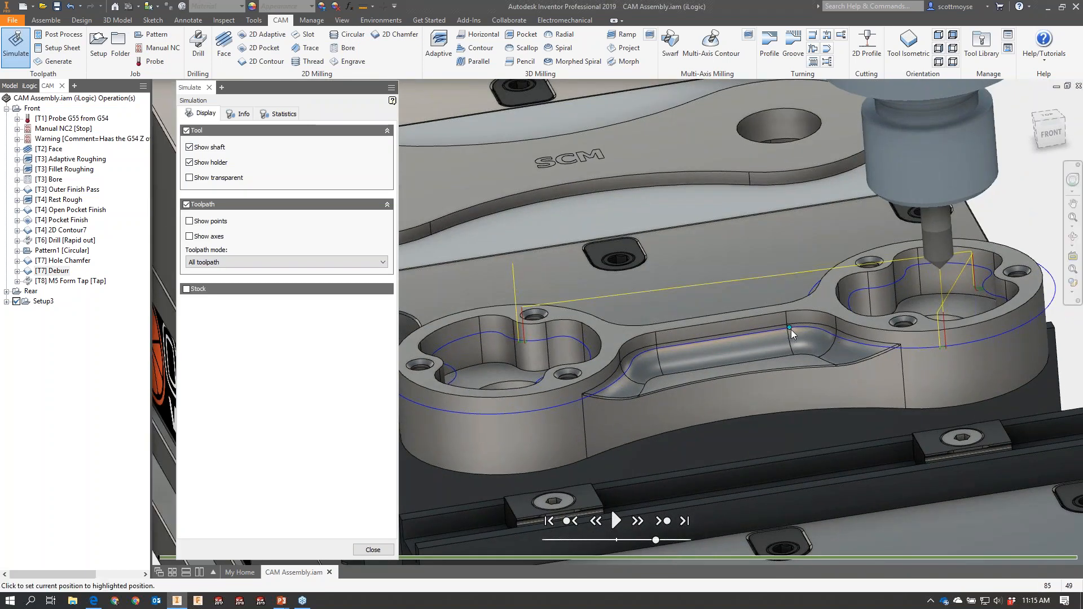
scroll(791, 329, down, 5)
scroll(807, 404, down, 2)
click(617, 520)
click(617, 520)
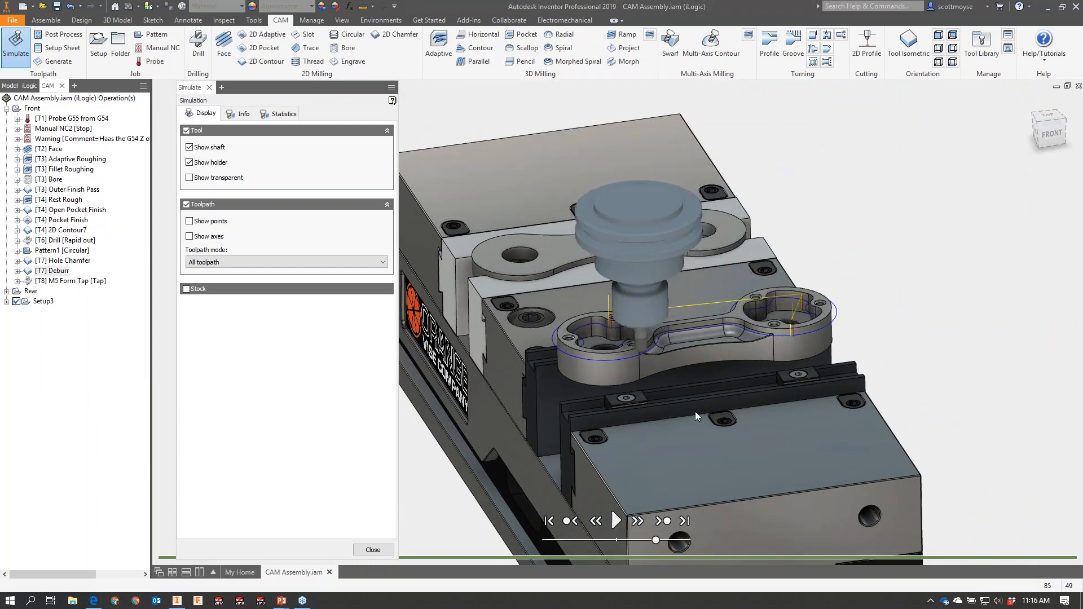
middle_drag(695, 411, 695, 367)
drag(643, 423, 629, 382)
right_click(628, 382)
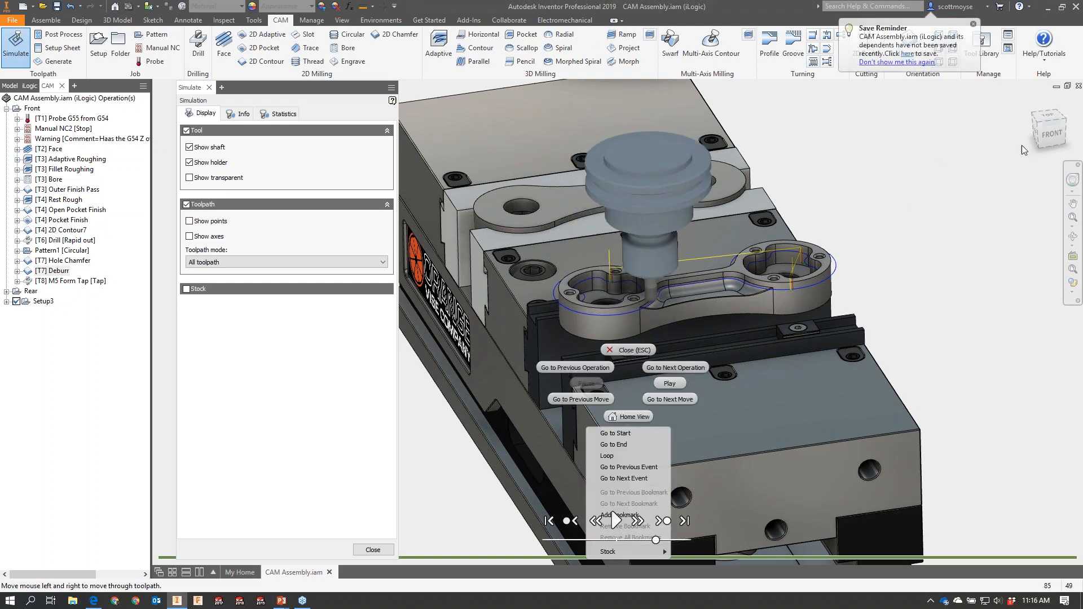
Examine the chamfer tool's tip position against the part's edge from the front view, and restore the home view.
click(1050, 134)
click(1052, 137)
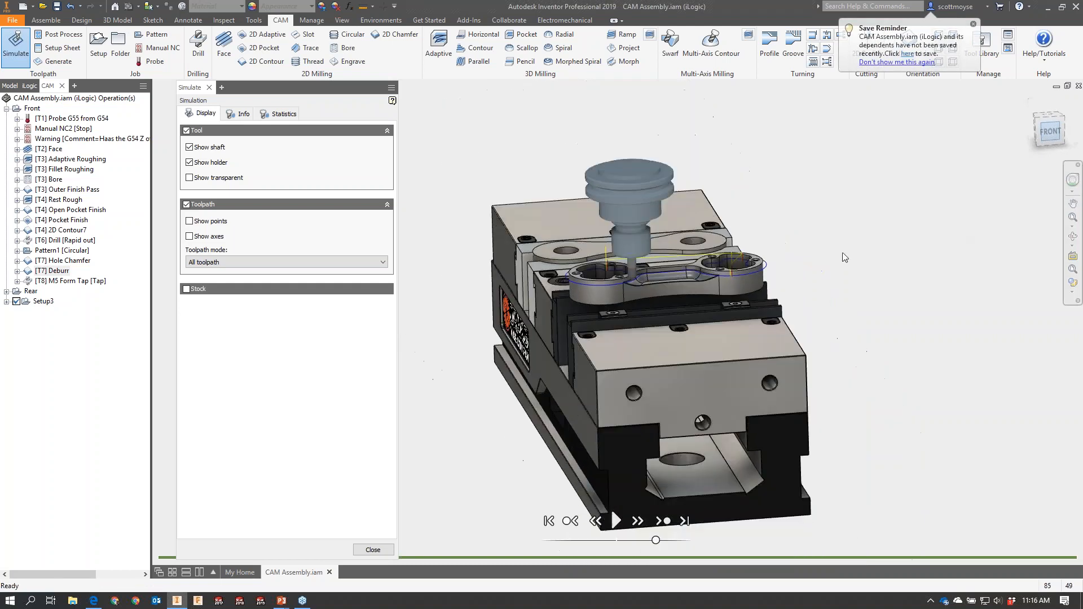
scroll(598, 254, up, 5)
drag(486, 392, 747, 365)
drag(544, 381, 578, 379)
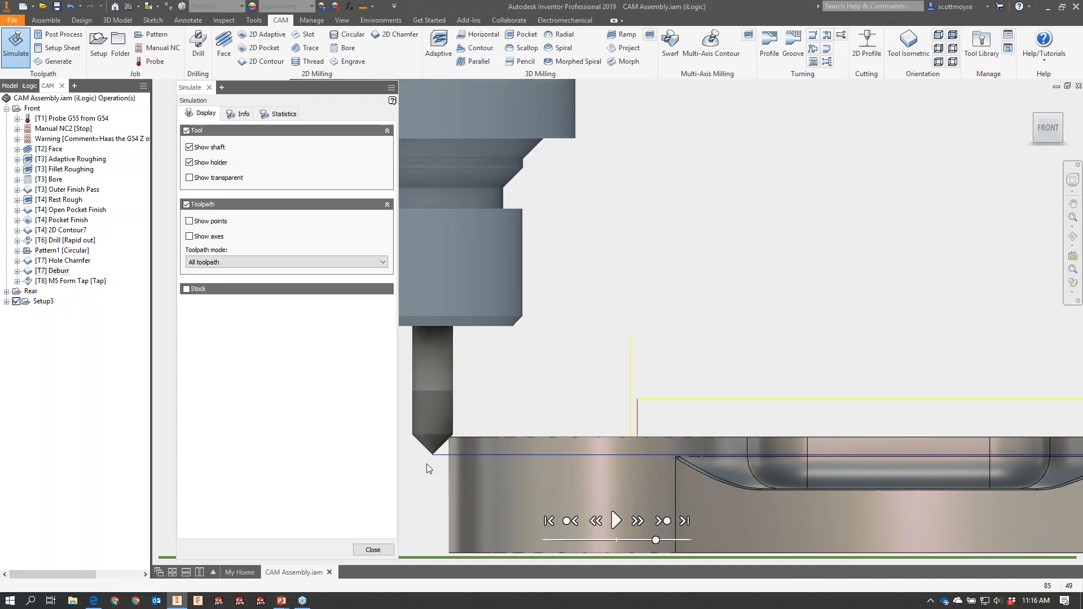
scroll(428, 458, up, 10)
drag(948, 200, 835, 199)
drag(938, 223, 878, 243)
key(F6)
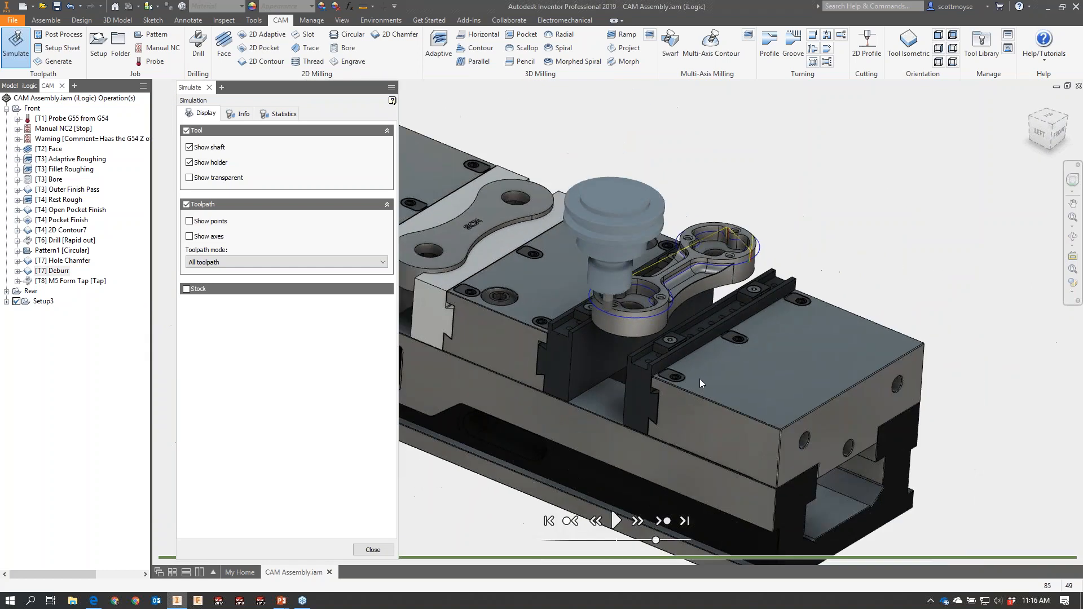
Scrub the deburring tool further along its toolpath, place it at the far end of the part, and close the simulation.
drag(587, 442, 623, 407)
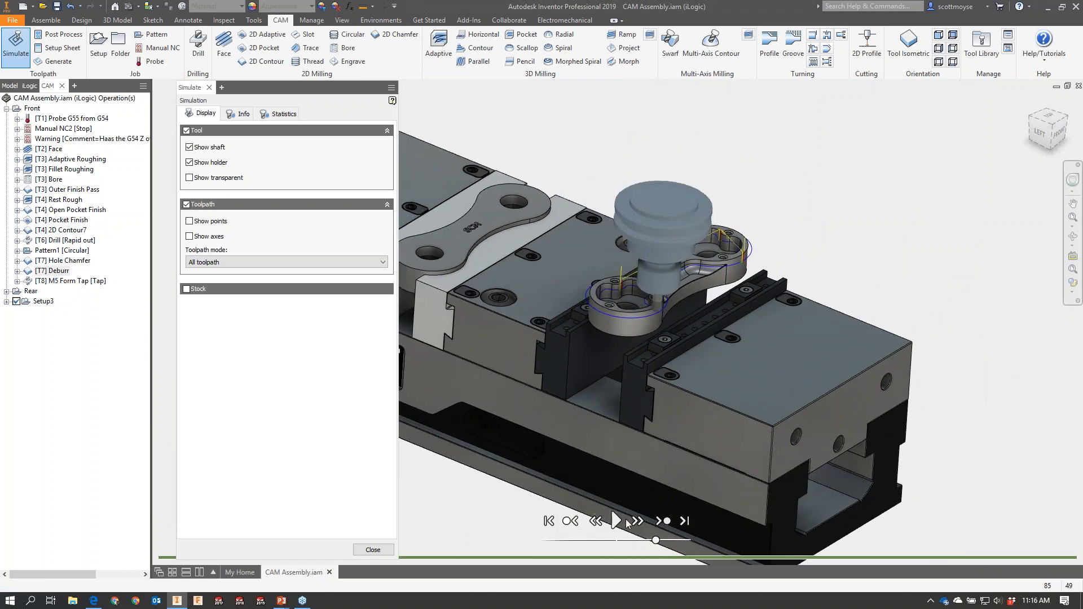
drag(642, 398, 677, 385)
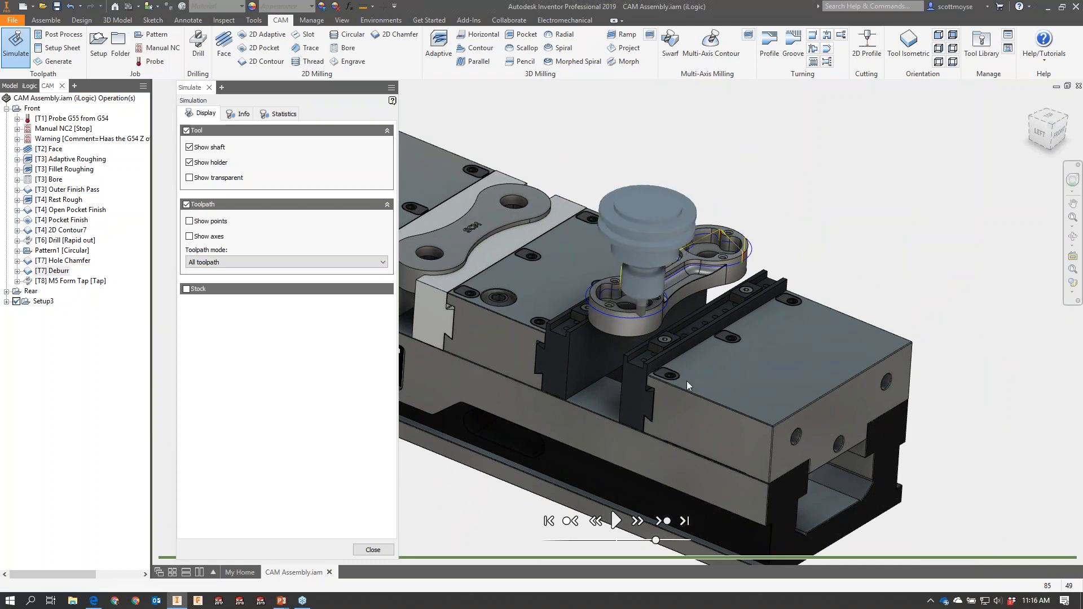
scroll(728, 242, up, 5)
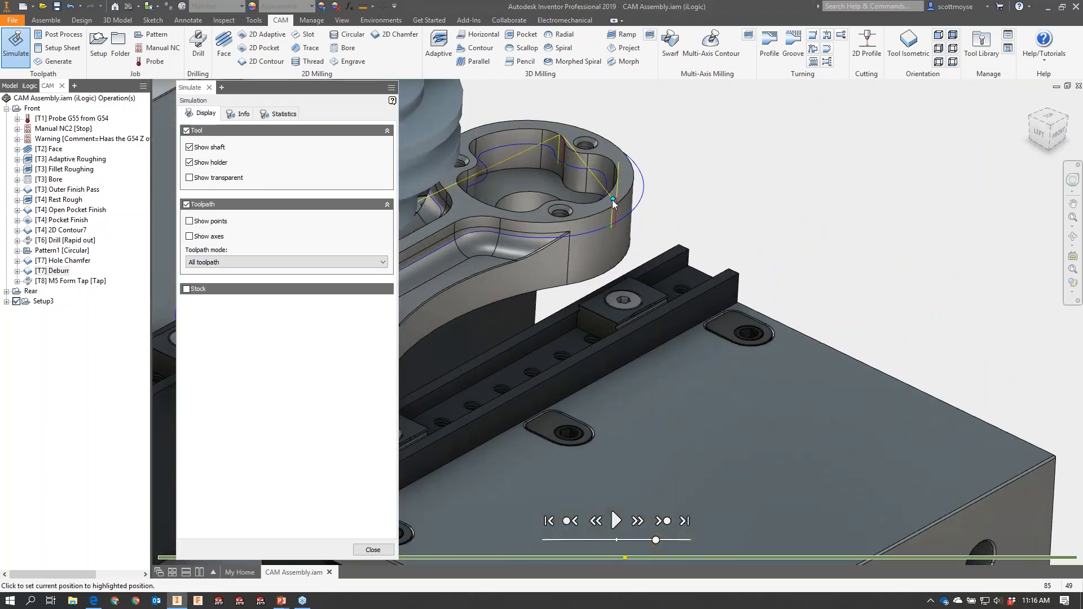
scroll(643, 226, down, 5)
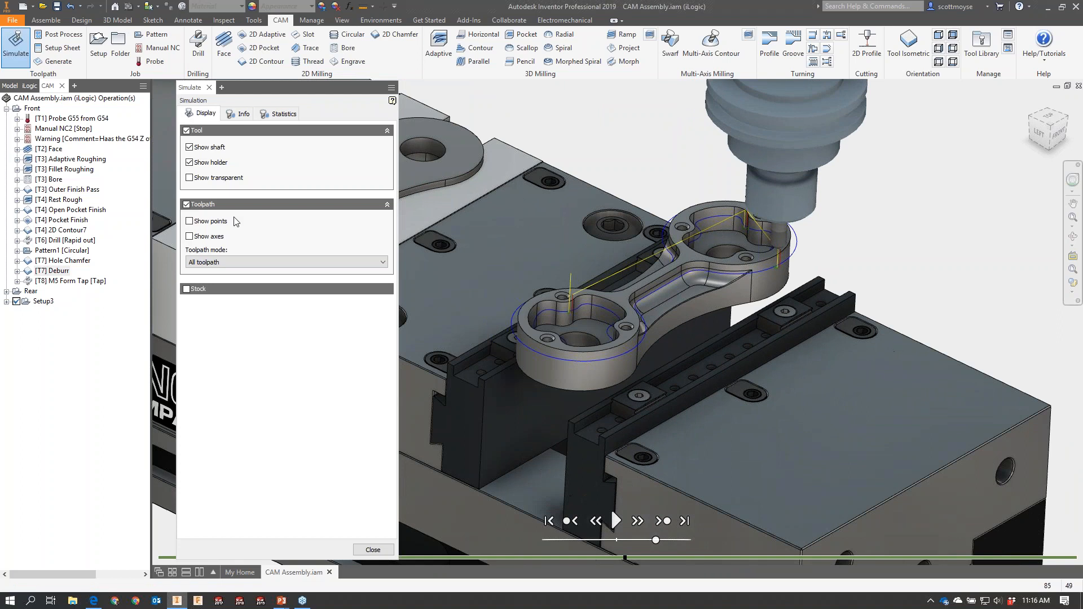
click(372, 551)
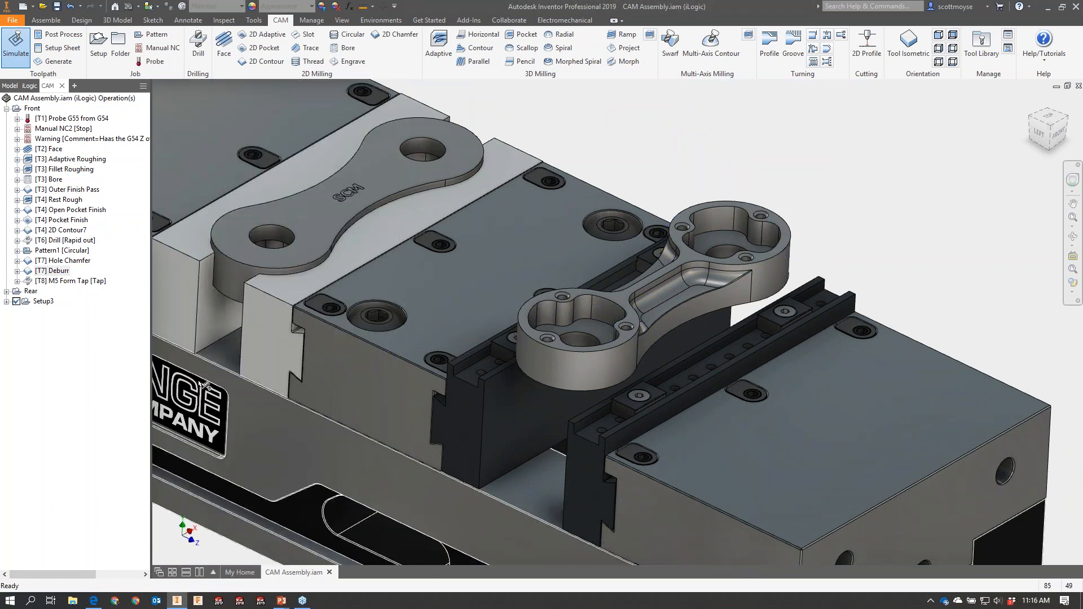
View the M5 Form Tap and Drill toolpaths, and display them together with the pocket finishing and Fillet Roughing toolpaths.
scroll(392, 246, up, 4)
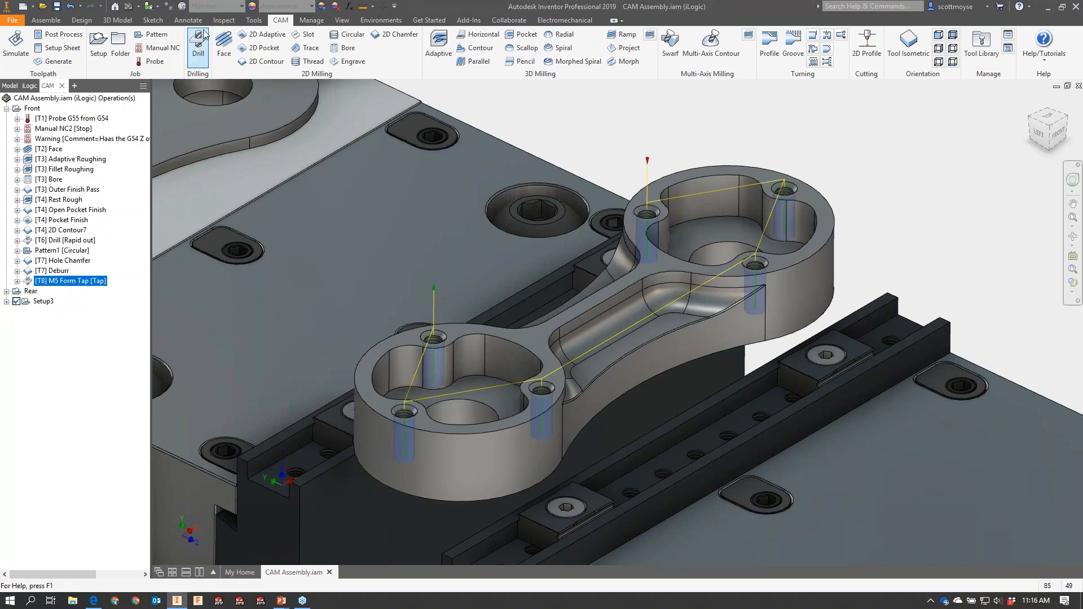
click(66, 210)
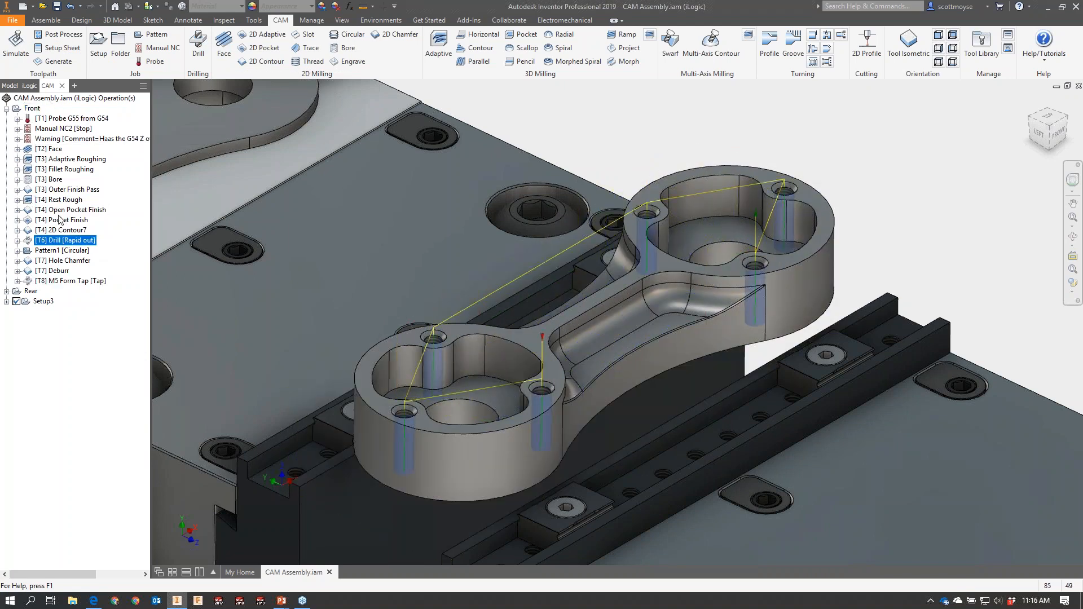
shift+click(59, 210)
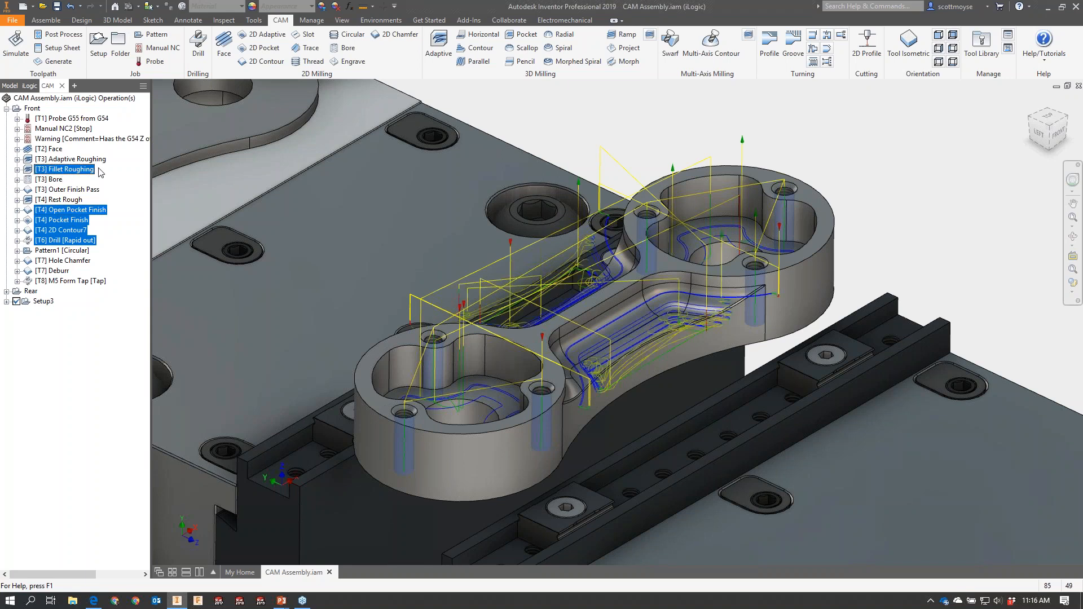
Simulate the whole Front setup with the toolpath hidden and the stock shown, and move the simulation settings aside.
click(39, 111)
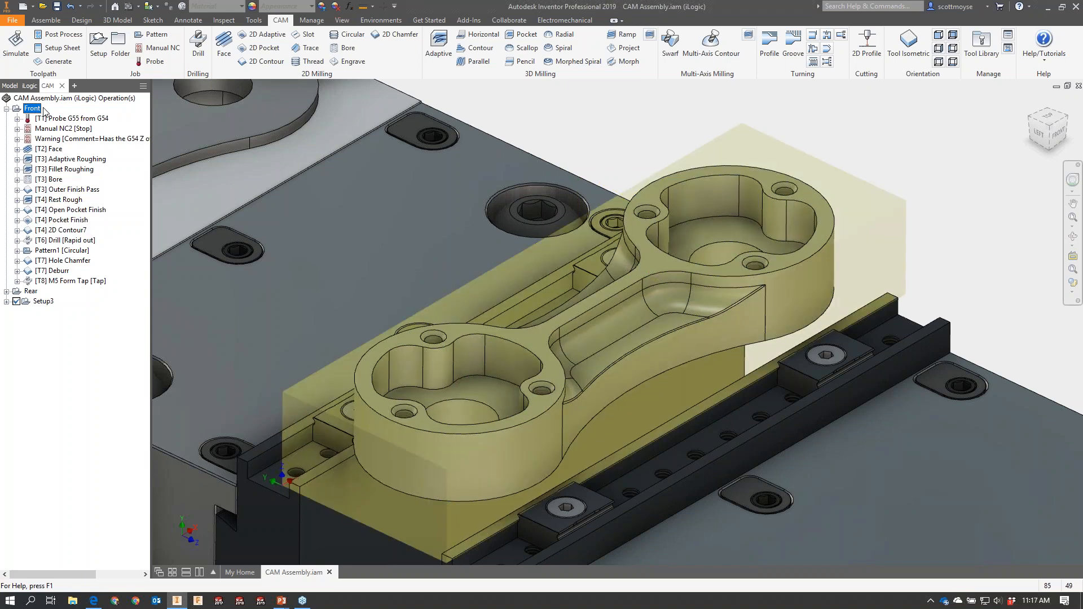
click(16, 45)
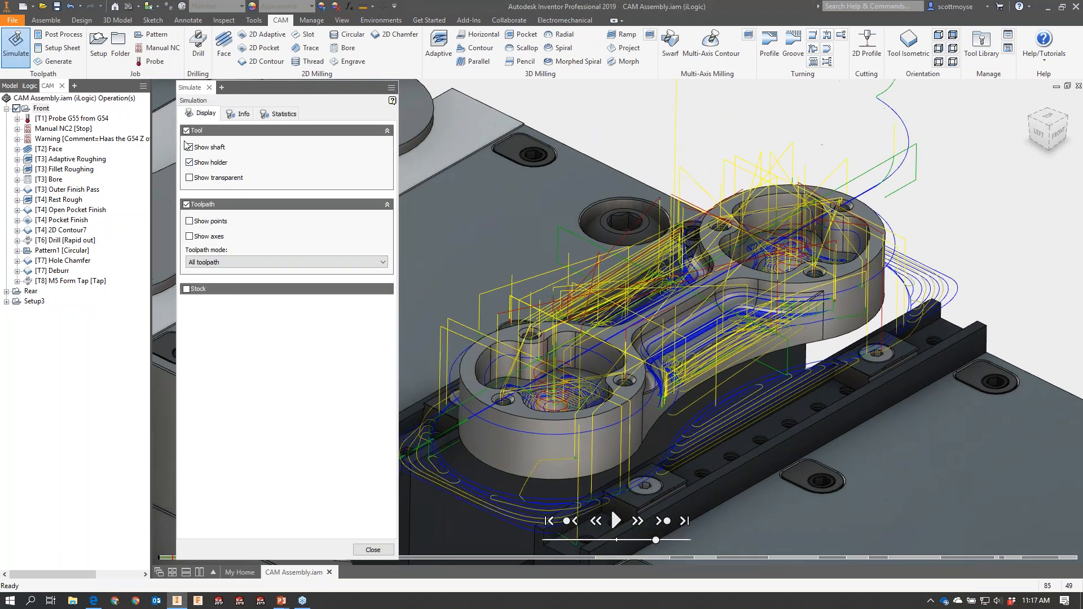
click(187, 205)
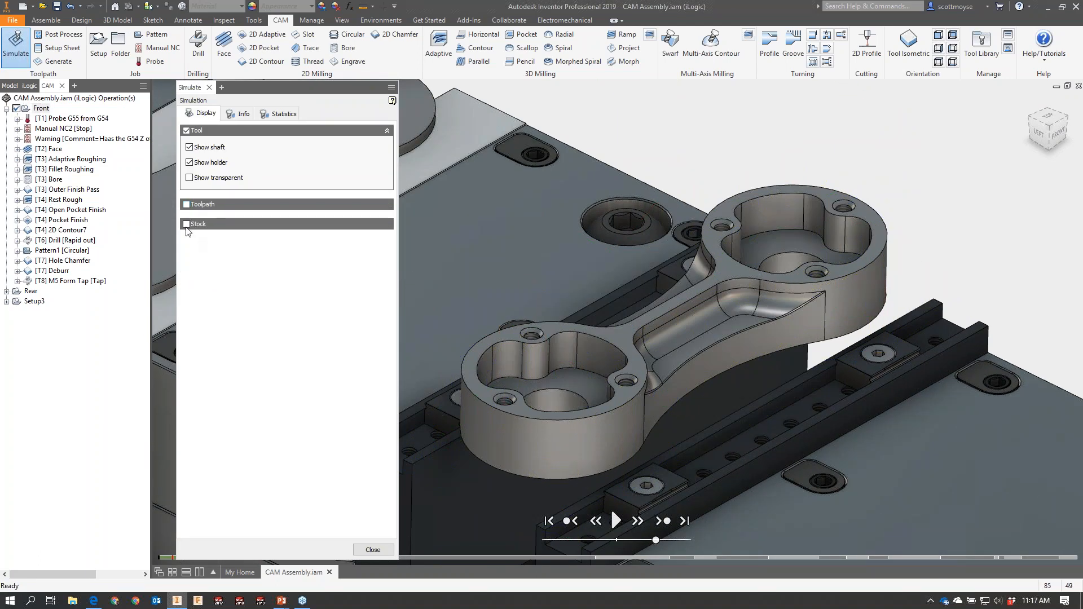
click(267, 224)
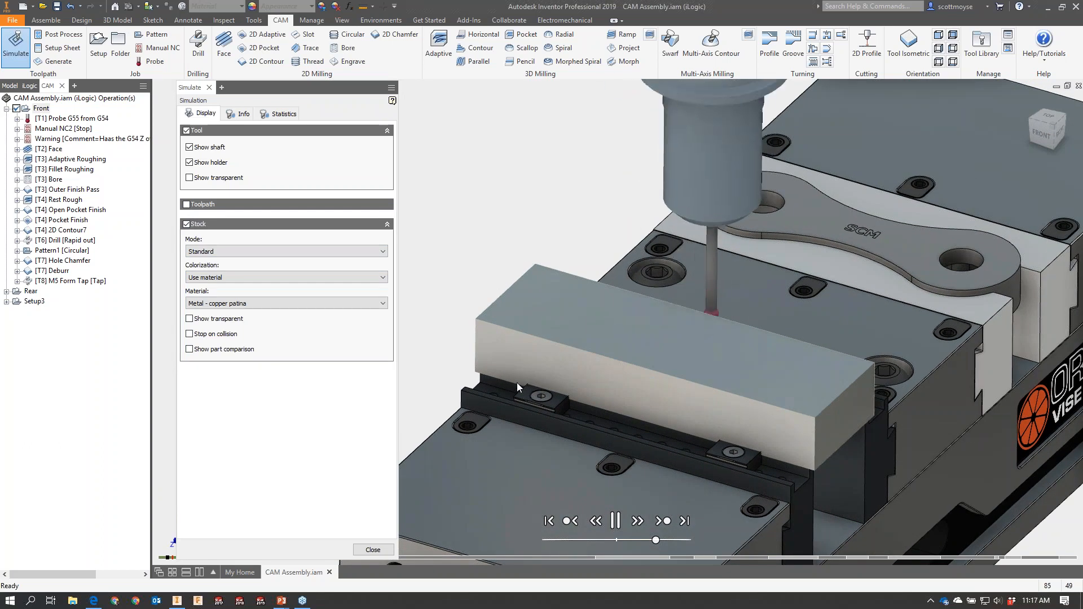
drag(282, 92, 267, 63)
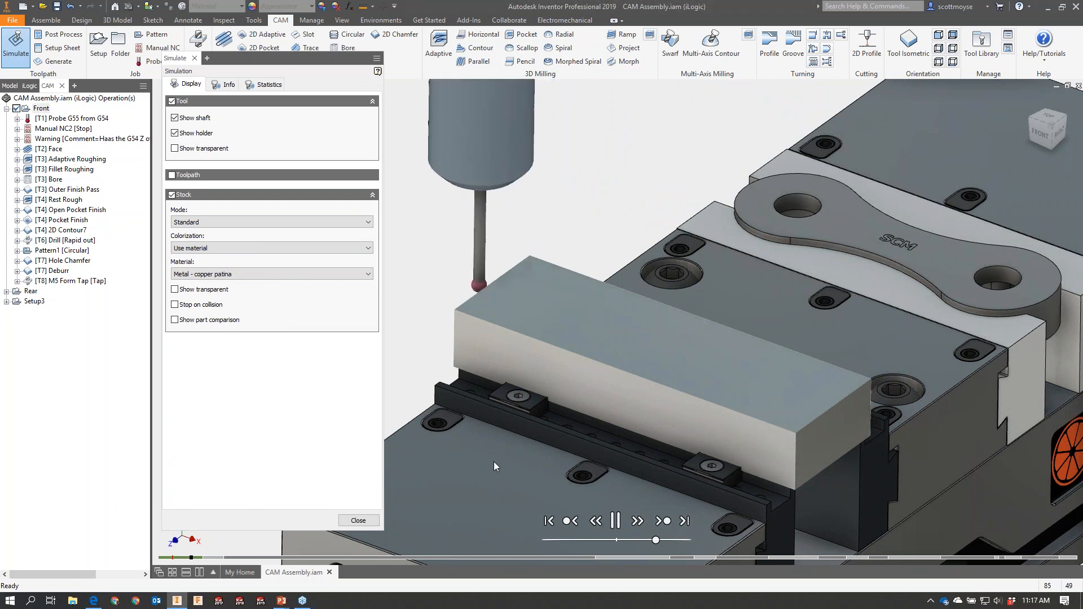
Increase the simulation speed slightly and skip ahead through the roughing operations to the Bore operation.
mouse_move(175, 560)
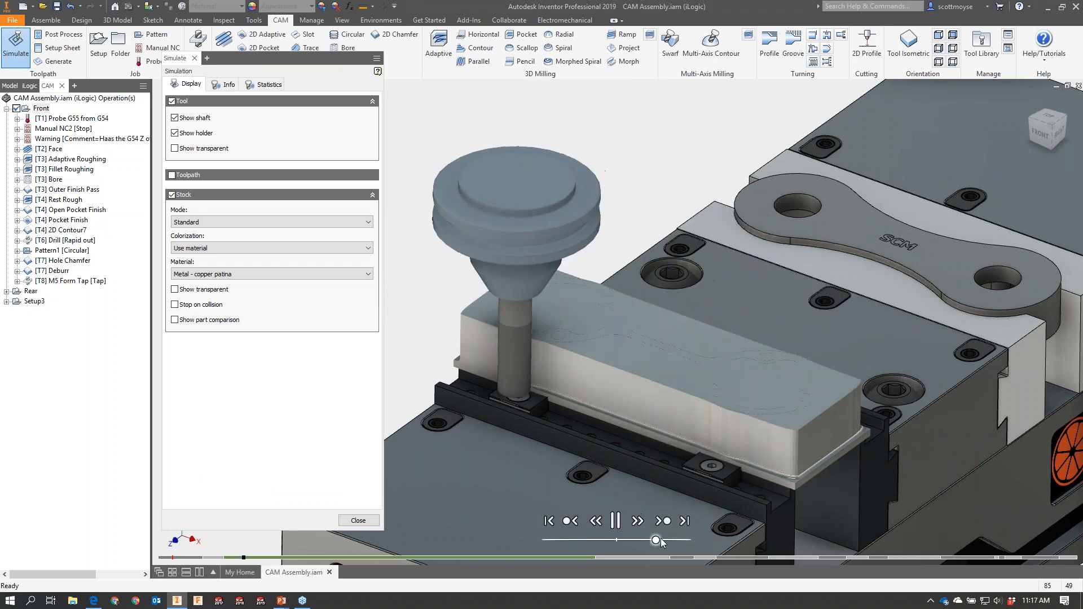
mouse_move(656, 540)
mouse_down()
mouse_move(692, 540)
mouse_move(664, 540)
mouse_up()
click(668, 520)
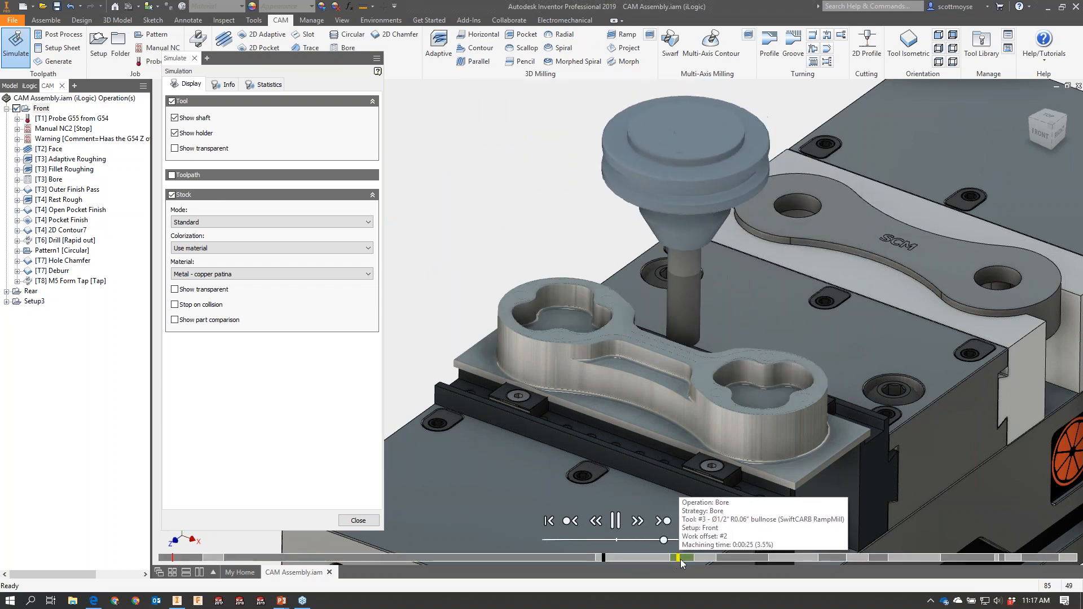
click(664, 520)
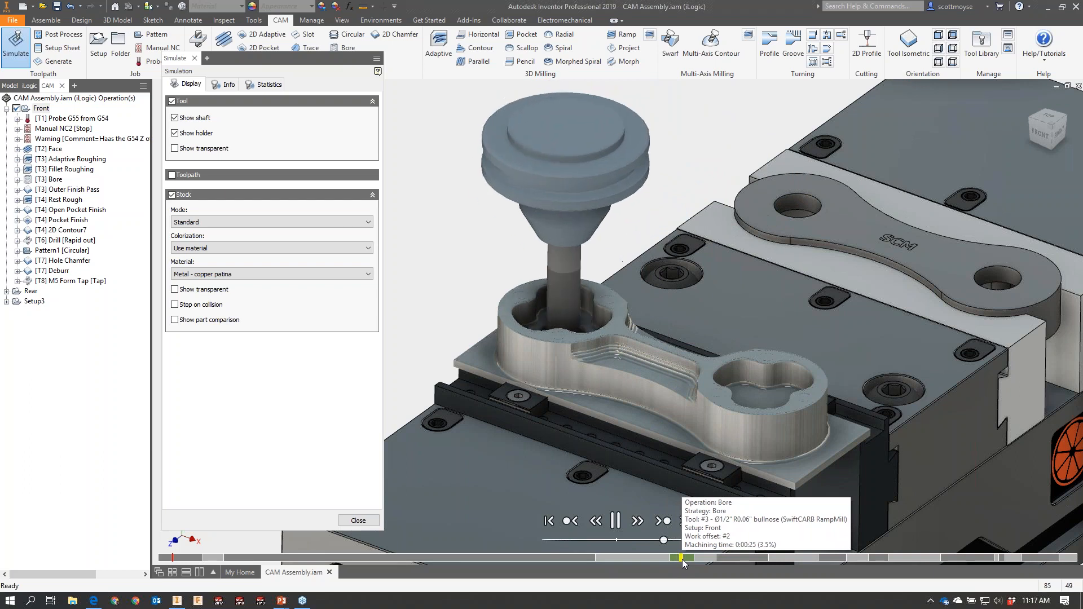
Examine the stepped side pocket on the simulated stock up close while the finishing and drilling operations play.
scroll(629, 435, up, 5)
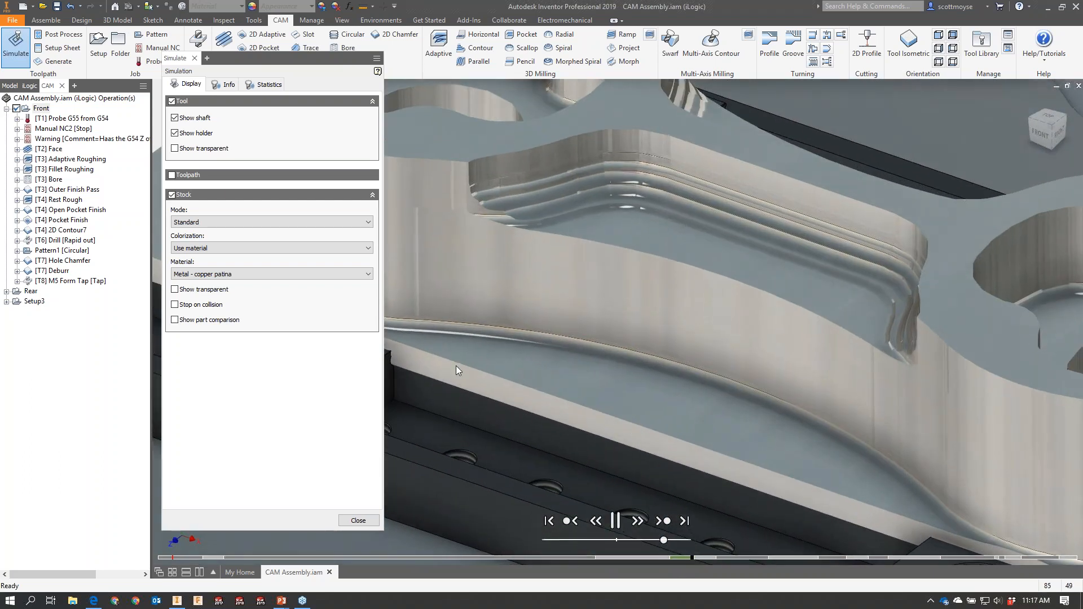
click(195, 290)
click(195, 291)
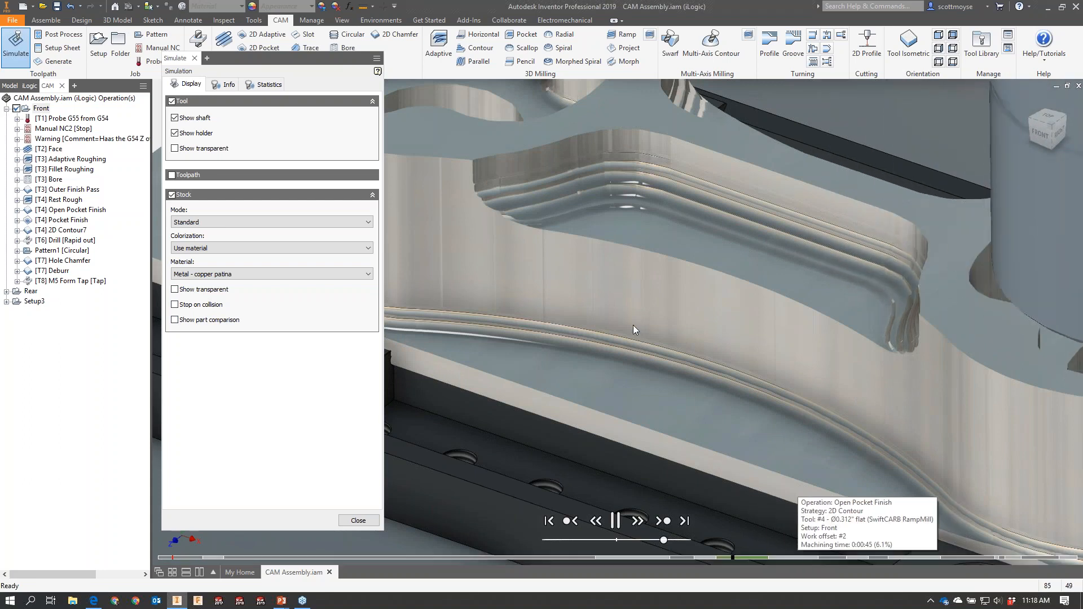
scroll(633, 325, down, 3)
scroll(633, 325, up, 4)
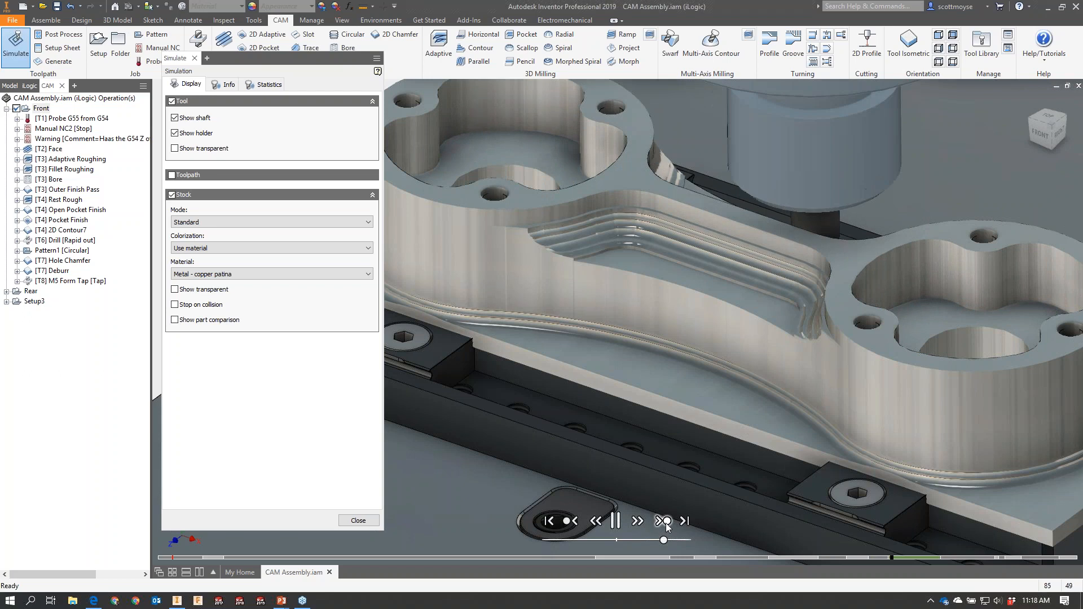
Skip ahead to the fillet surfacing operation and examine the ball-end tool's passes in the side pocket from several angles.
click(666, 522)
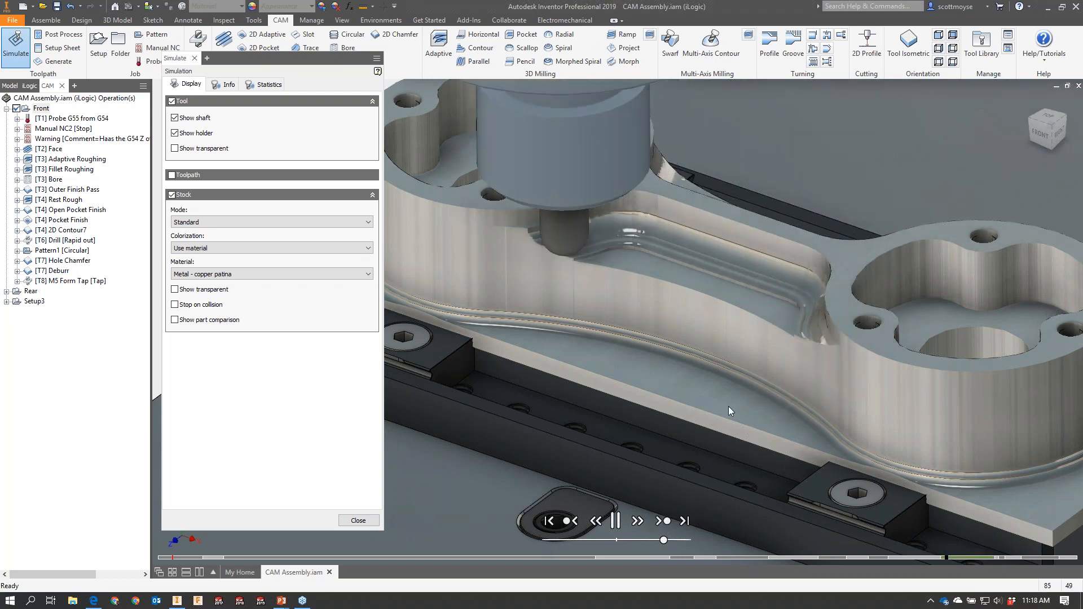
scroll(725, 389, down, 4)
scroll(725, 372, up, 4)
scroll(831, 292, up, 3)
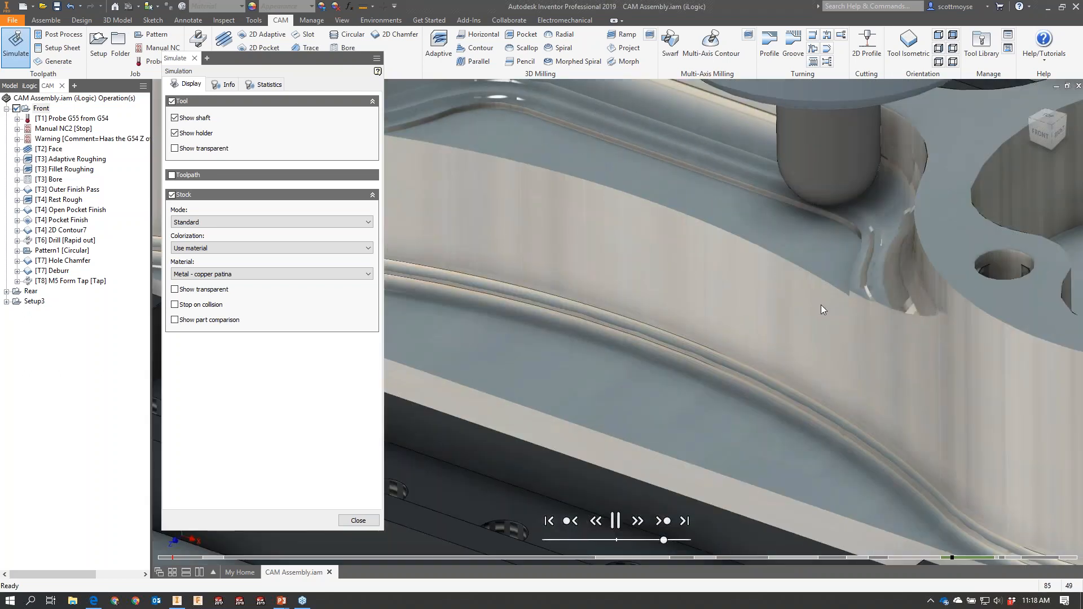
shift+middle_drag(821, 305, 826, 307)
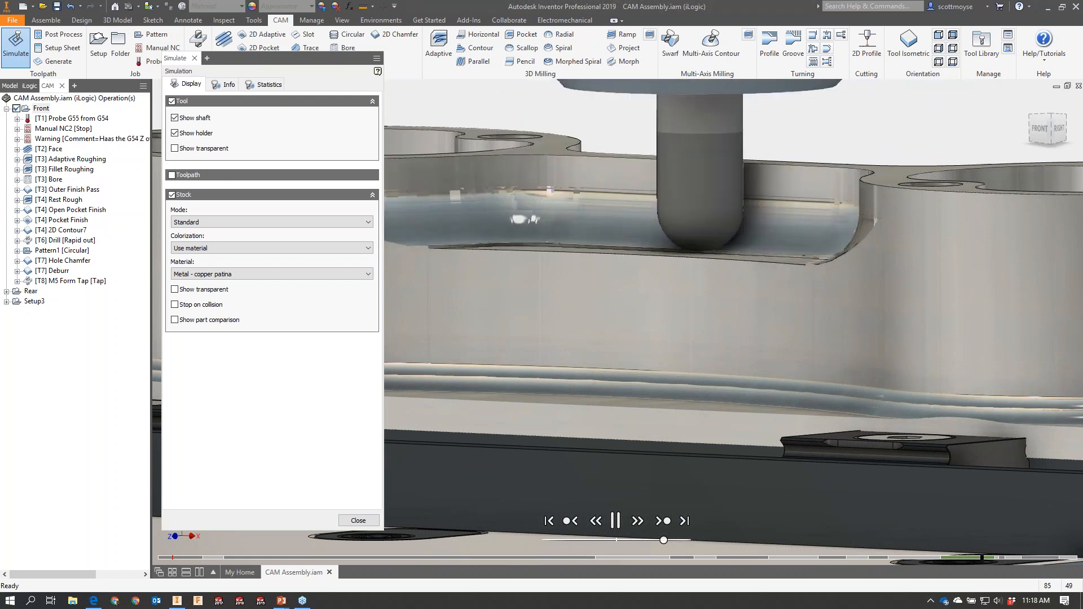
shift+middle_drag(852, 313, 854, 317)
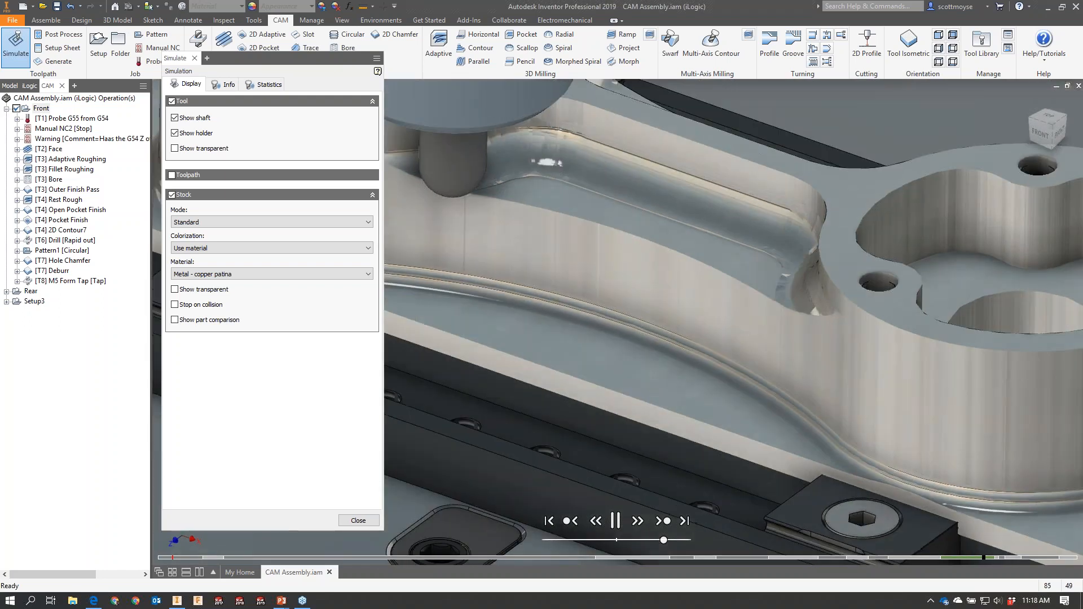
Jump to the end of the simulation, turn on the part comparison, and examine the pocket walls and chamfered edges.
click(685, 521)
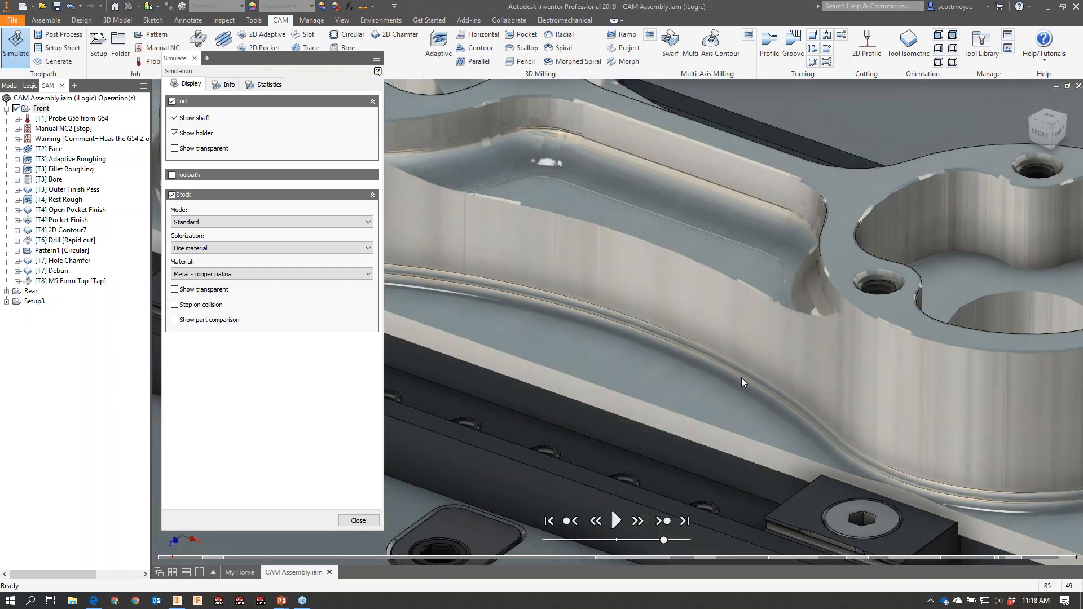
scroll(614, 399, down, 1)
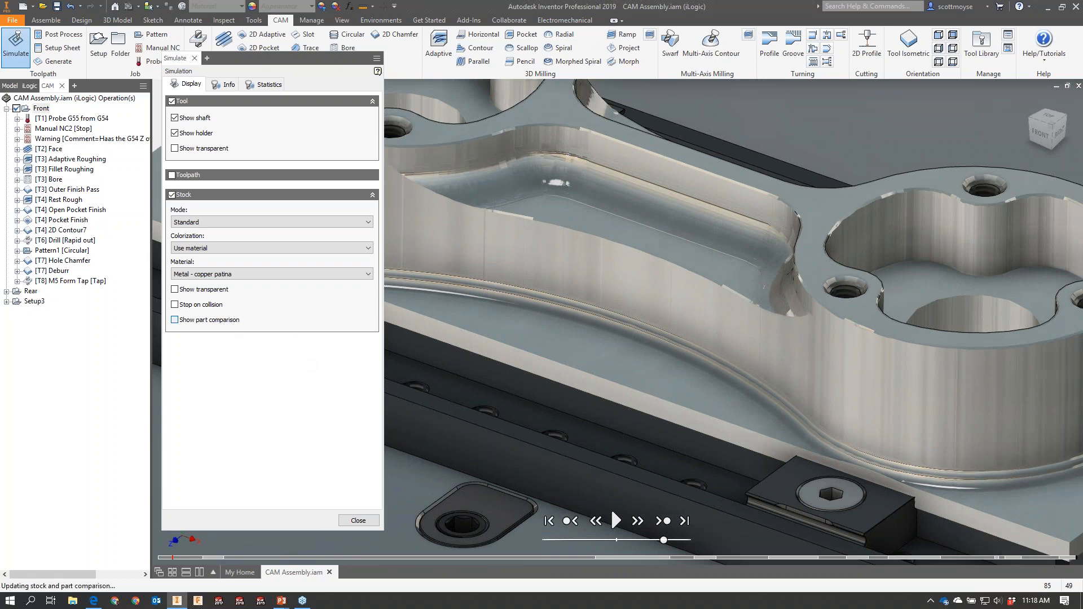
scroll(586, 305, down, 2)
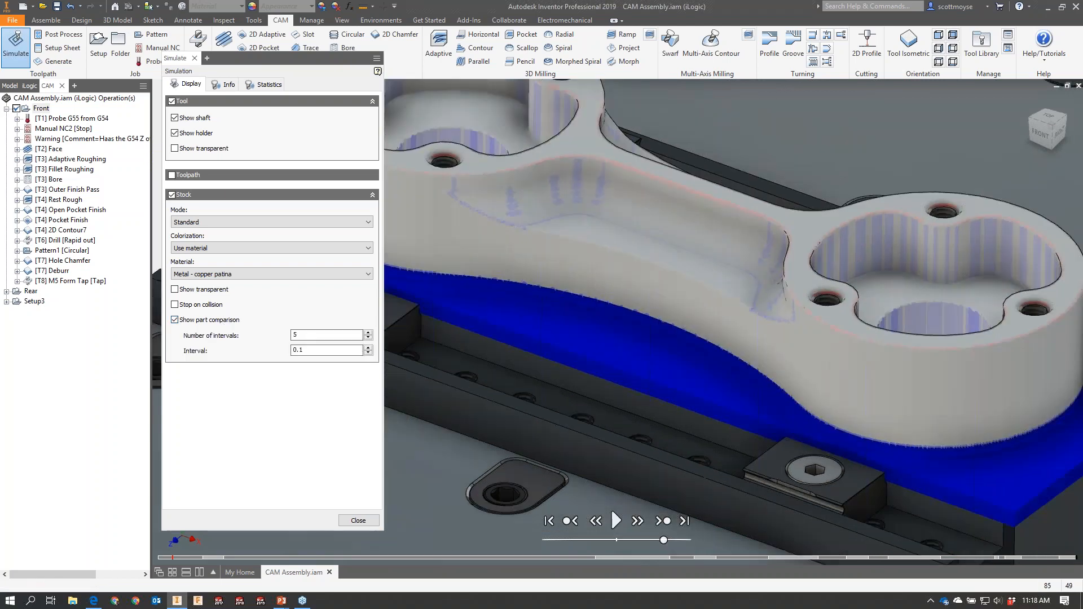
scroll(595, 296, up, 2)
scroll(840, 333, up, 3)
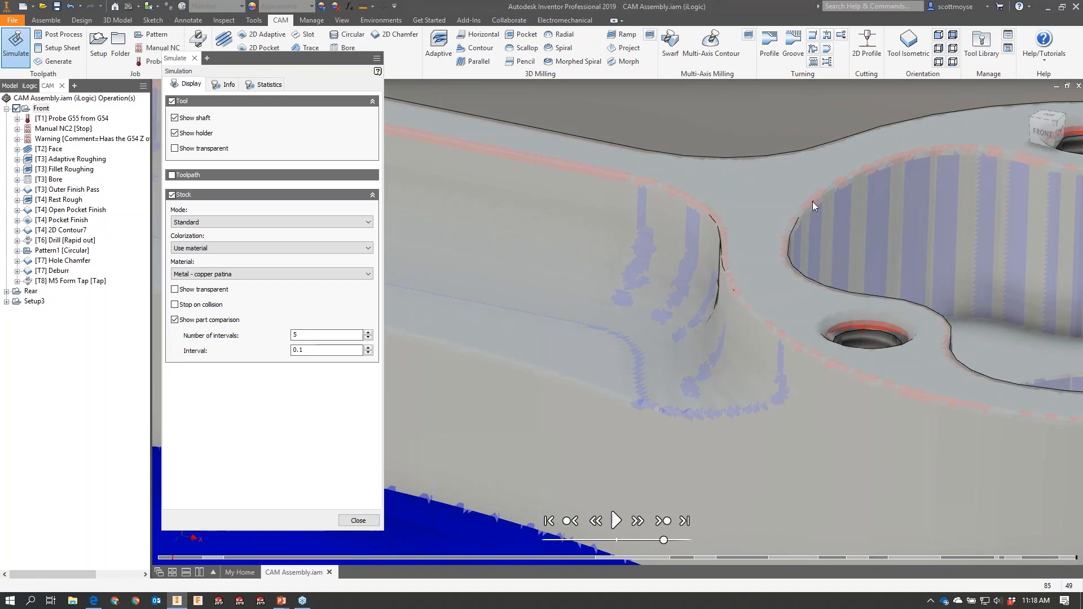
scroll(848, 178, down, 2)
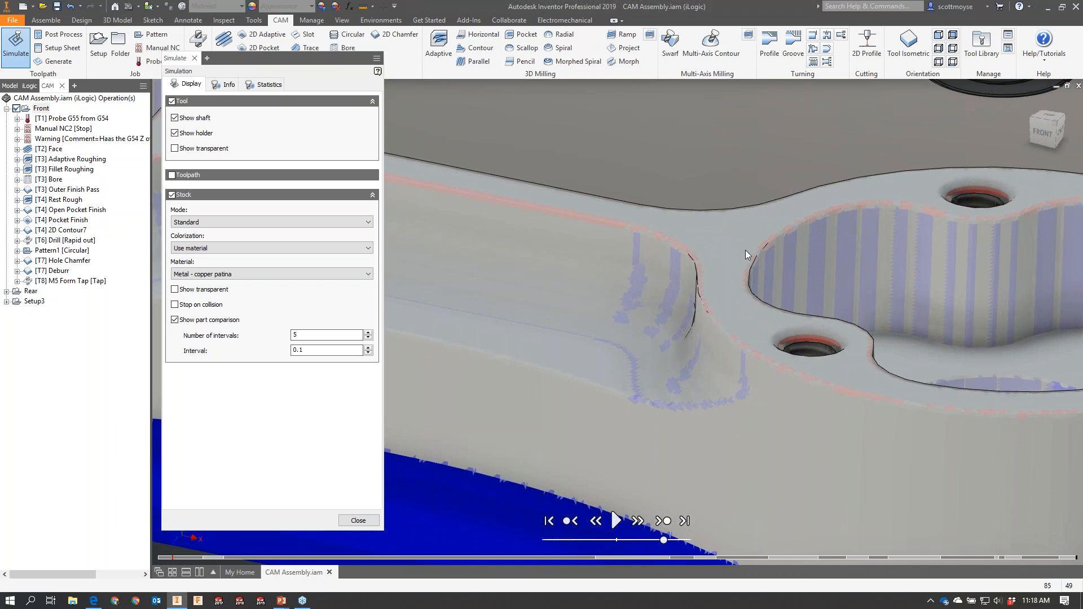
Close the simulation and post process the Front setup with the Victor post as program 5001, saving the code as 5001.nc.
scroll(736, 291, down, 4)
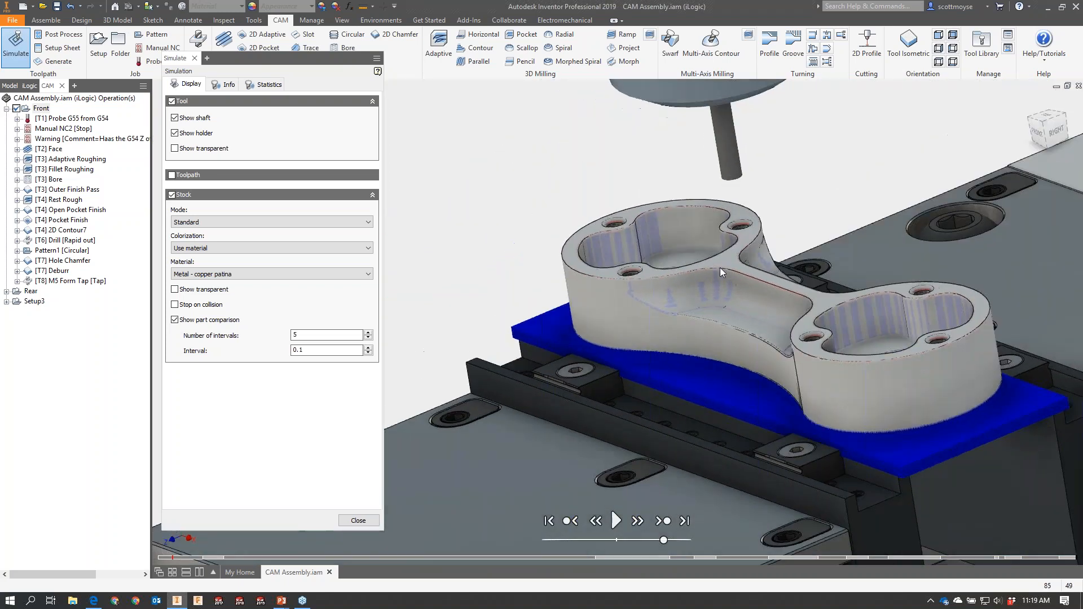
click(359, 520)
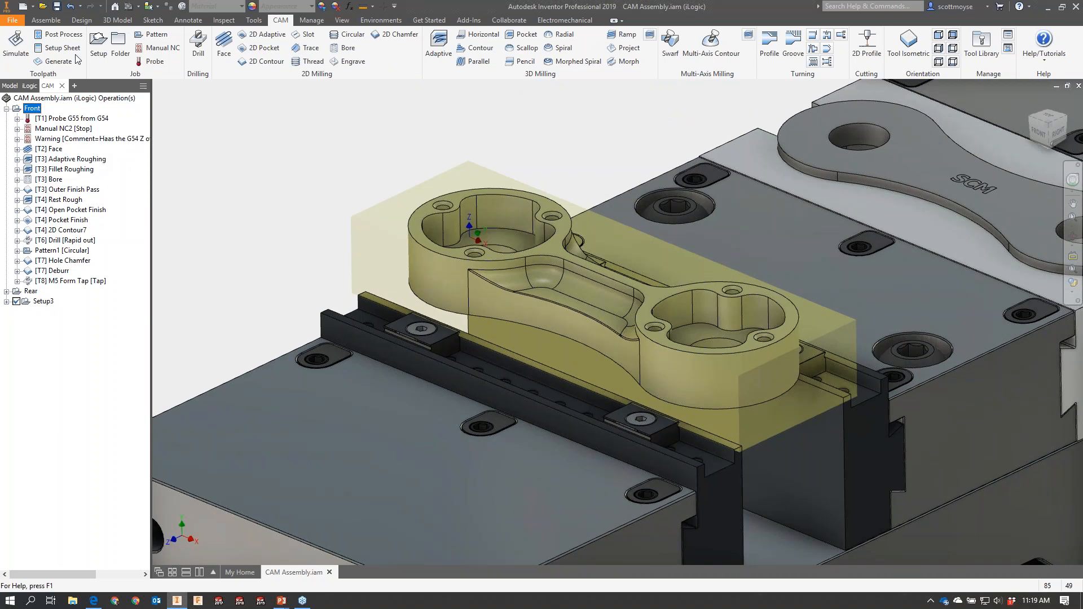
click(66, 37)
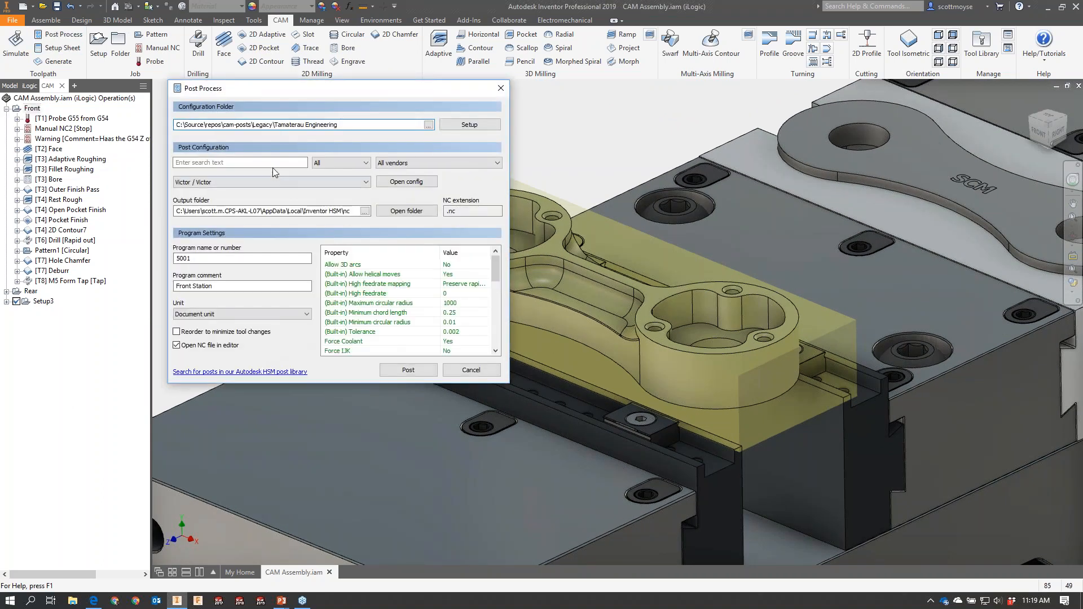
click(395, 374)
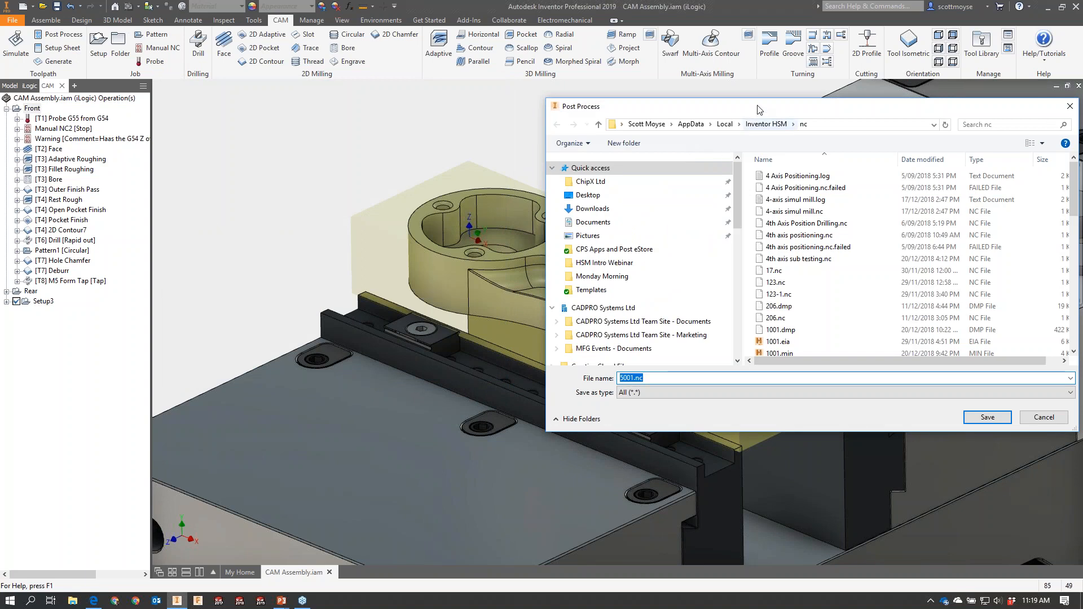
click(833, 431)
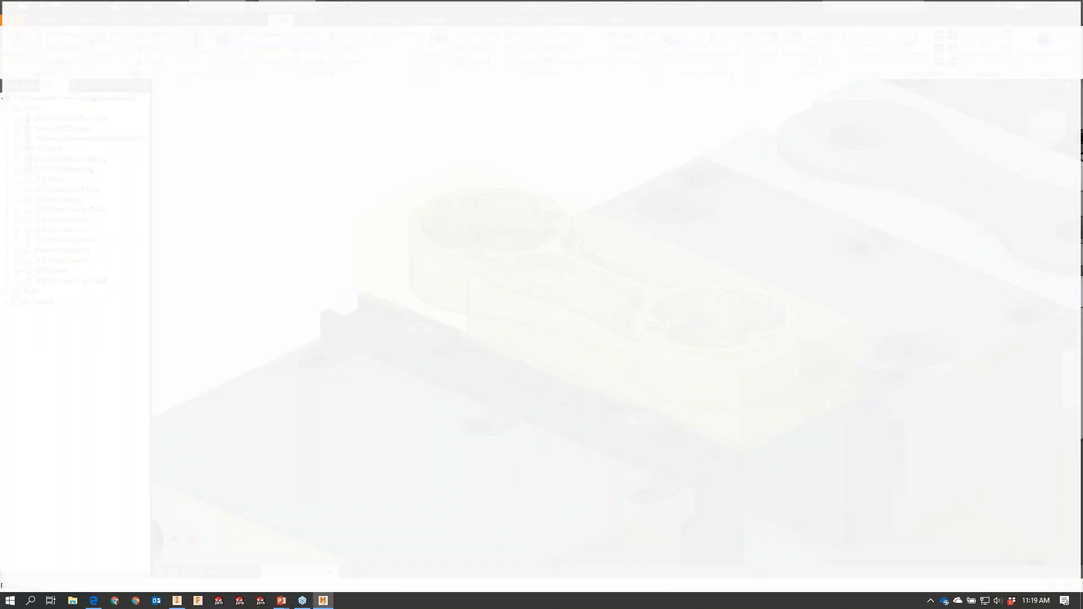
Backplot the 5001.nc program in HSM Edit, examine its toolpath from several angles, and show the transmission tools.
scroll(259, 300, up, 7)
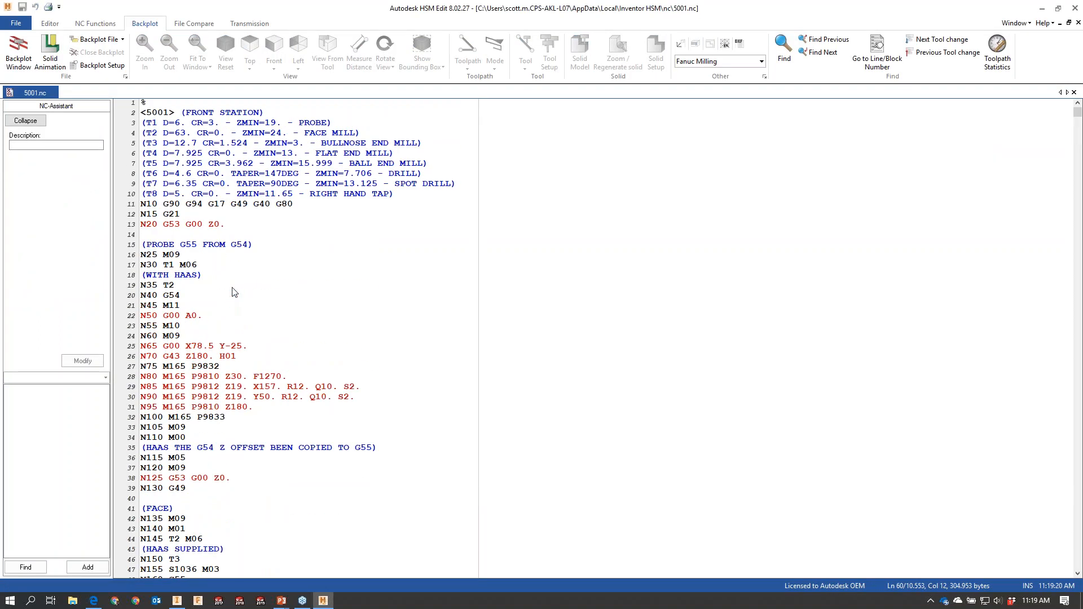
click(105, 25)
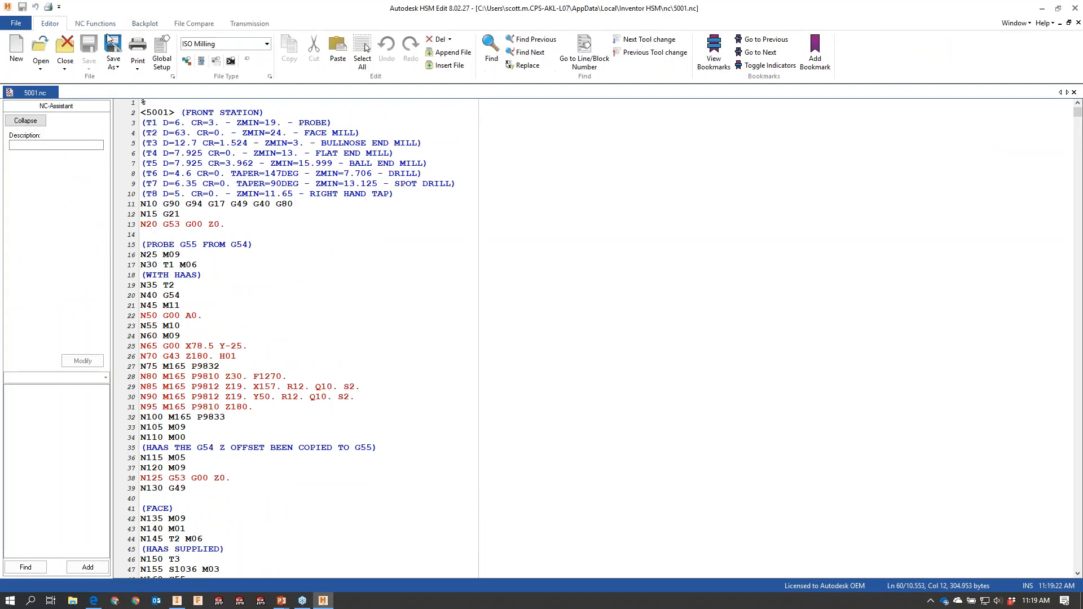
click(146, 24)
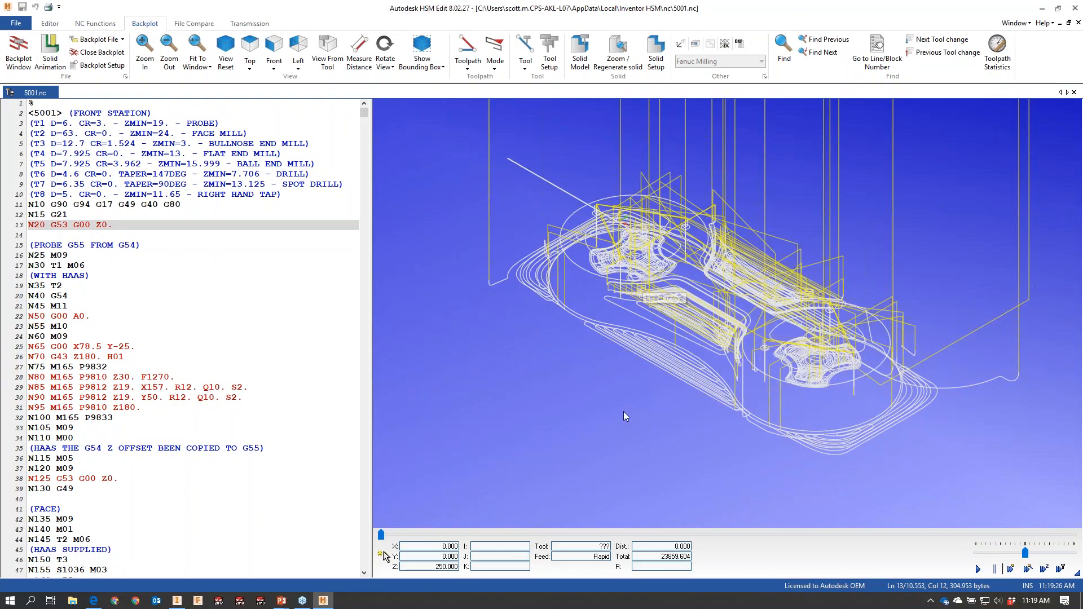
drag(606, 396, 624, 255)
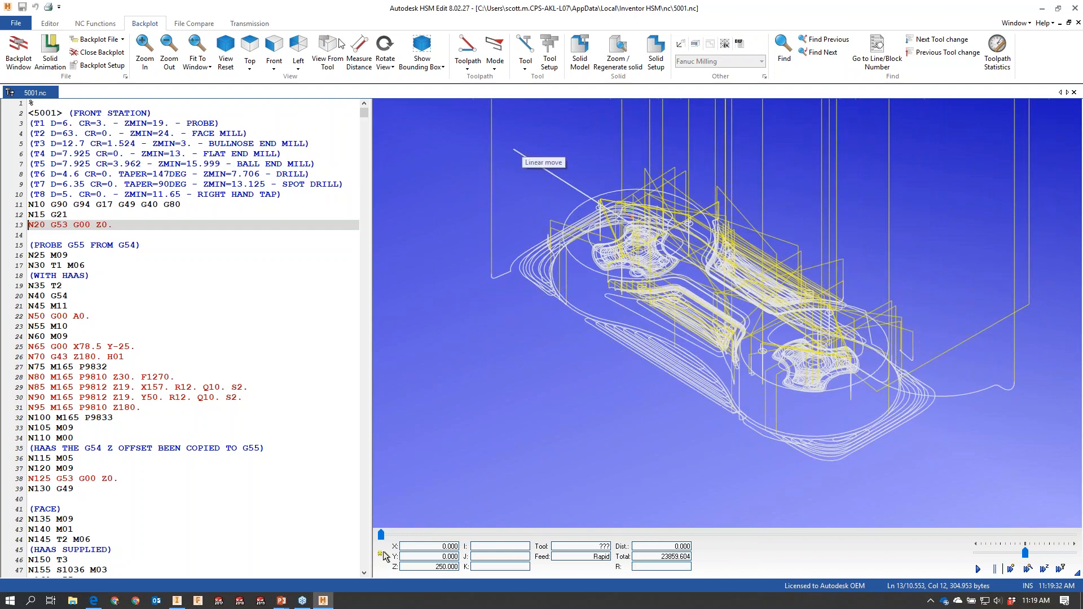
drag(544, 225, 561, 211)
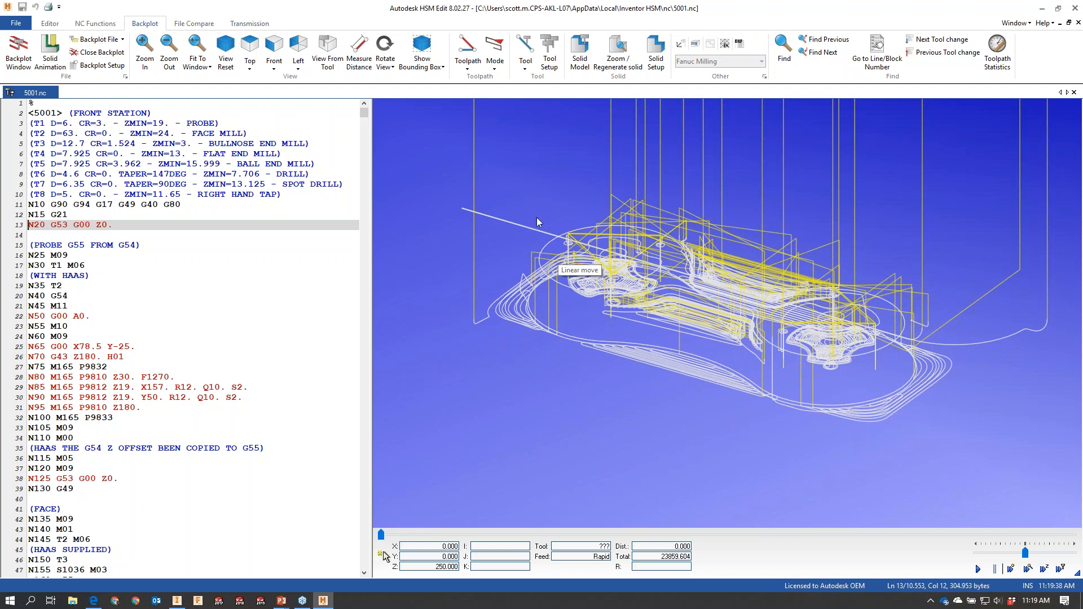
drag(737, 247, 705, 233)
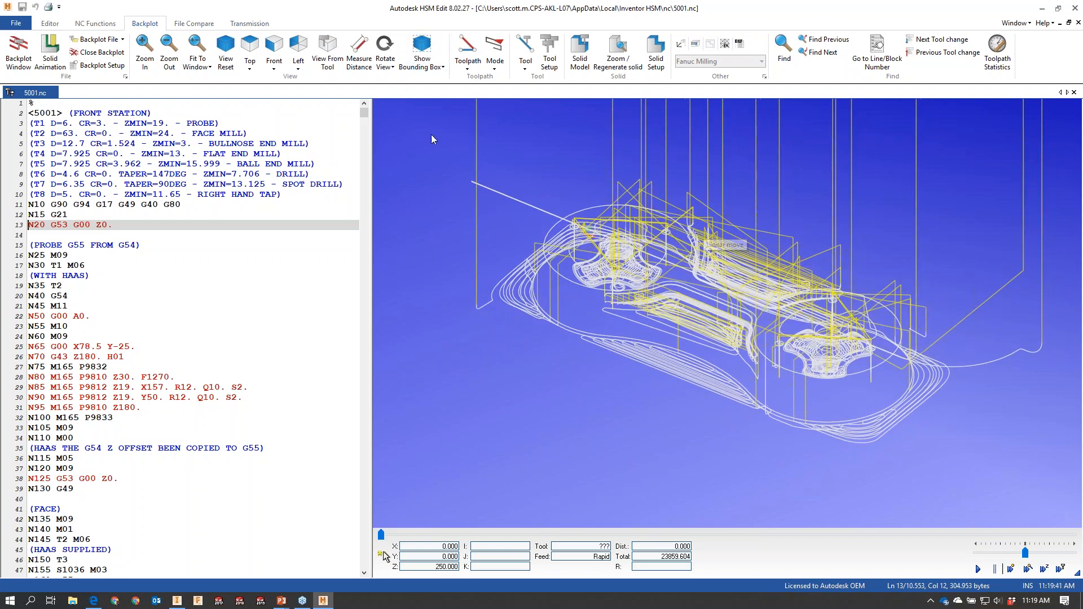
click(250, 23)
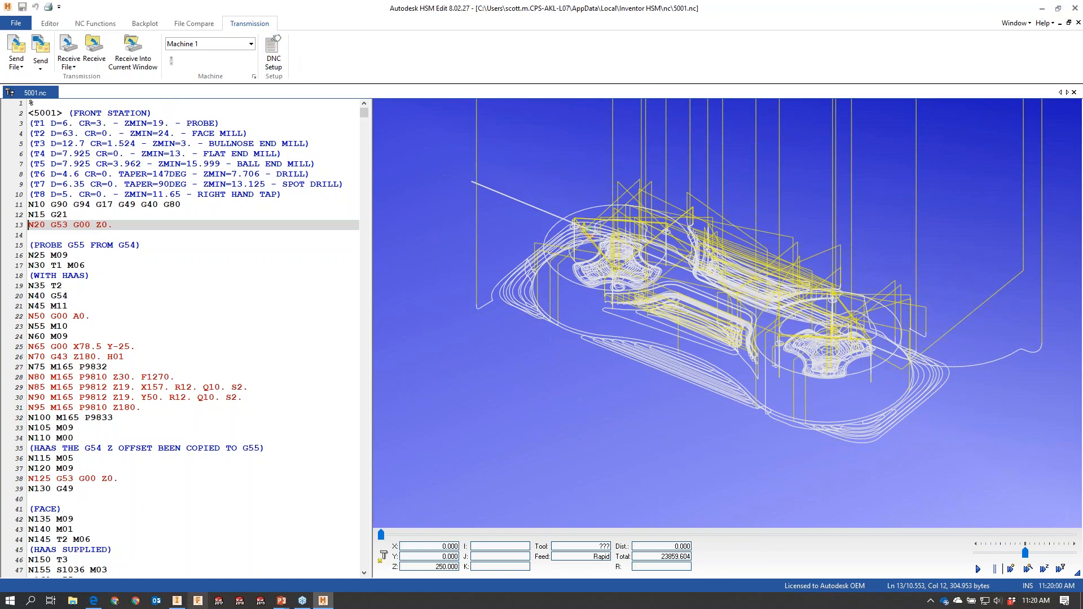
Switch back to Inventor and generate the setup sheet for the Front setup in the proposed destination folder.
mouse_move(176, 600)
click(180, 545)
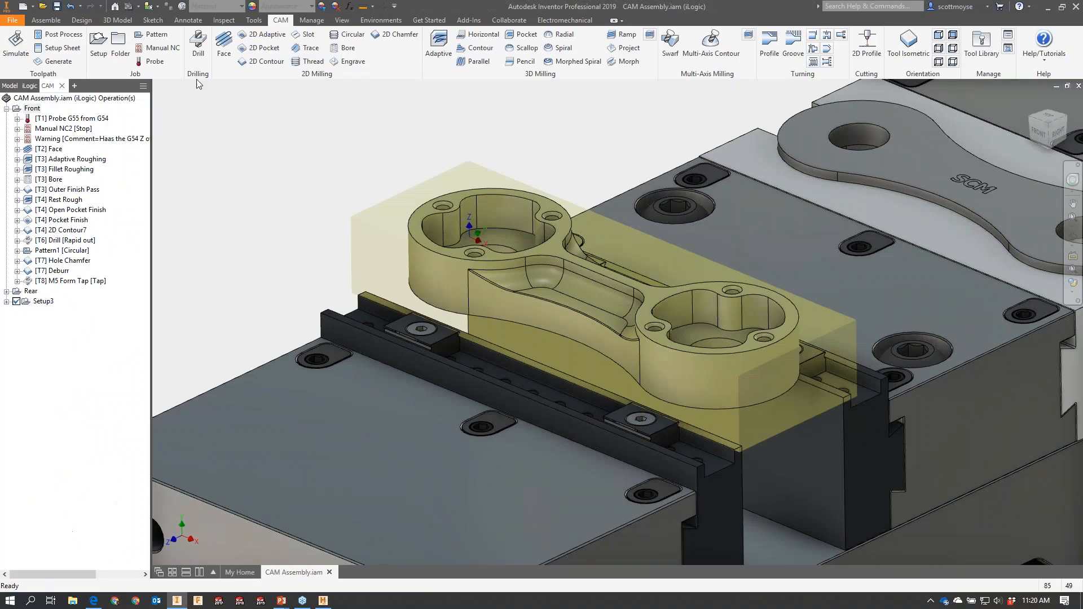
click(60, 46)
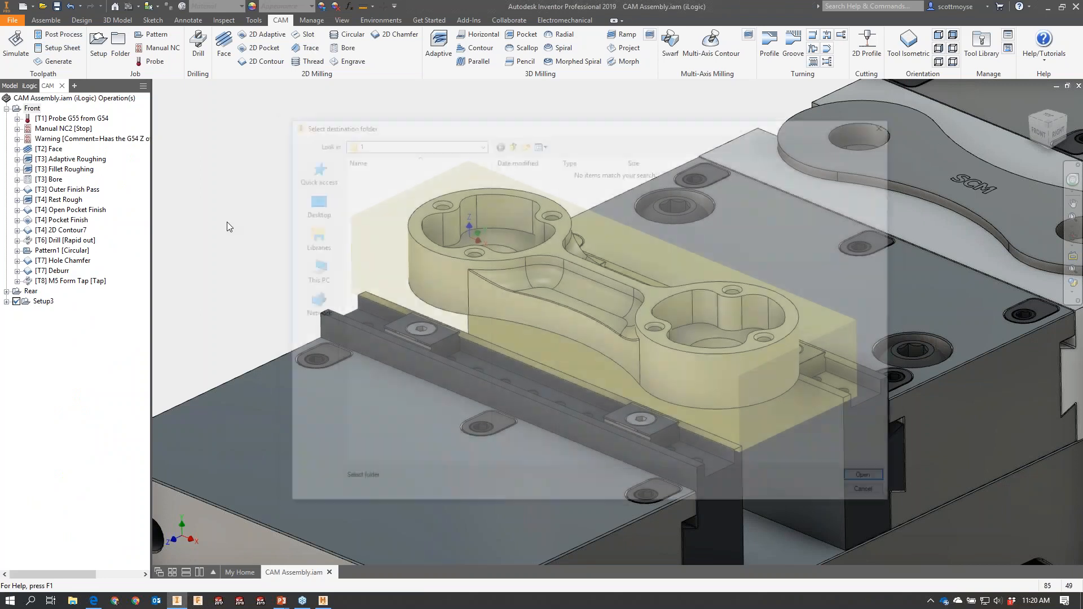
click(873, 481)
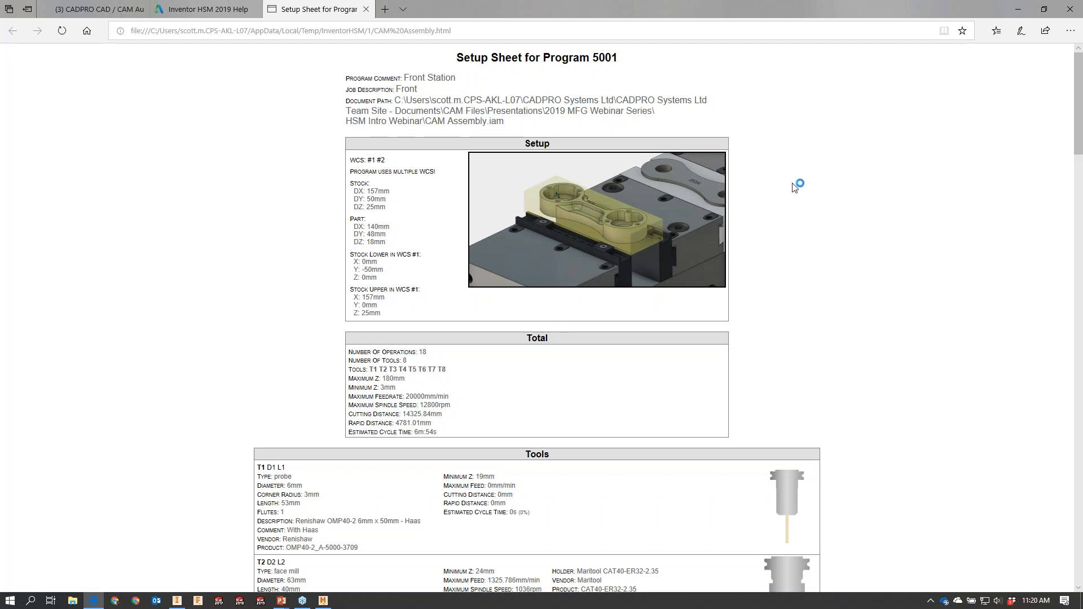
Examine the setup sheet for program 5001, covering stock and part data, estimated cycle time, tool list and operations, and minimize the browser.
scroll(767, 189, down, 3)
scroll(769, 189, down, 15)
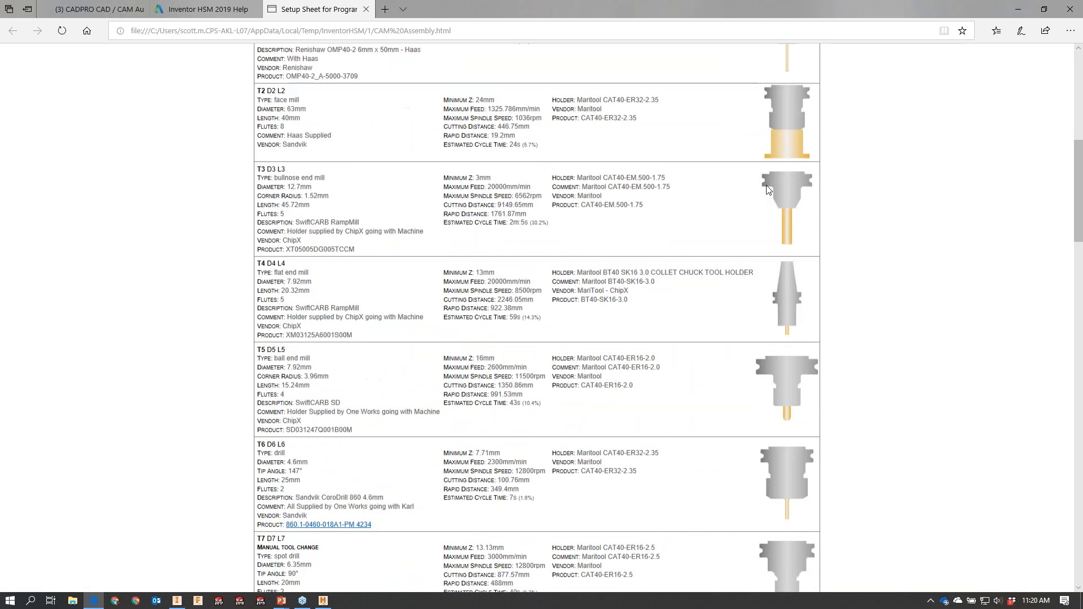
scroll(772, 189, down, 20)
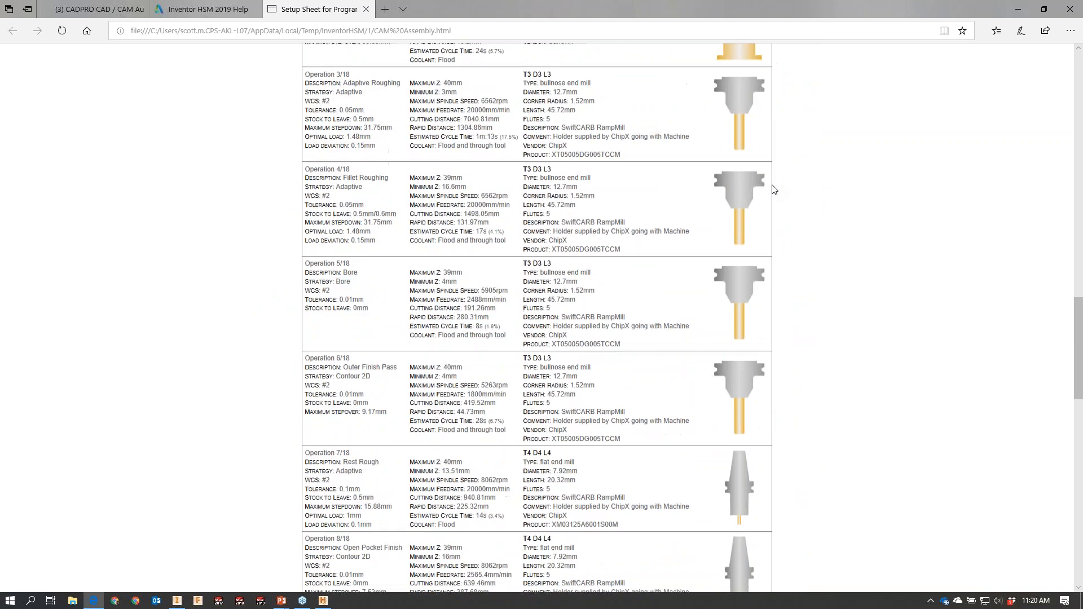
scroll(782, 198, down, 3)
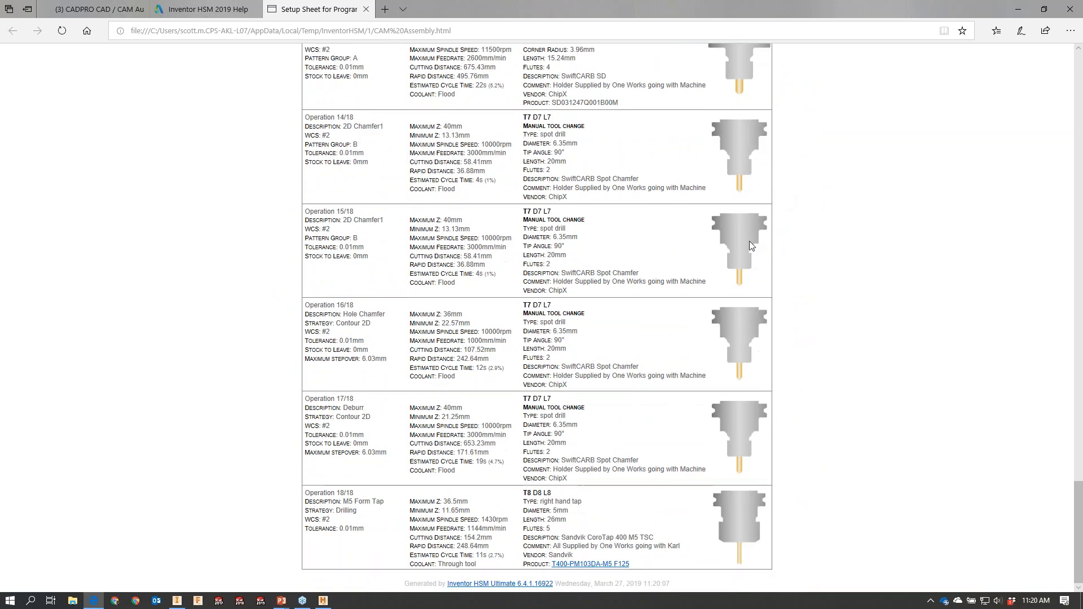
key(Home)
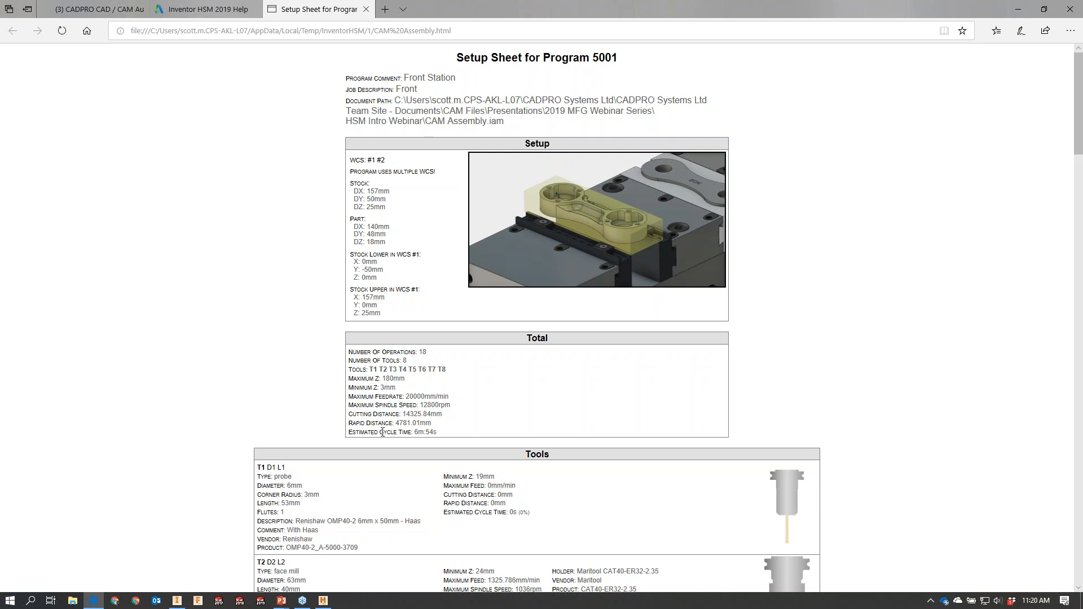
mouse_move(418, 433)
mouse_down()
mouse_move(434, 432)
mouse_move(412, 432)
mouse_up()
middle_click(267, 371)
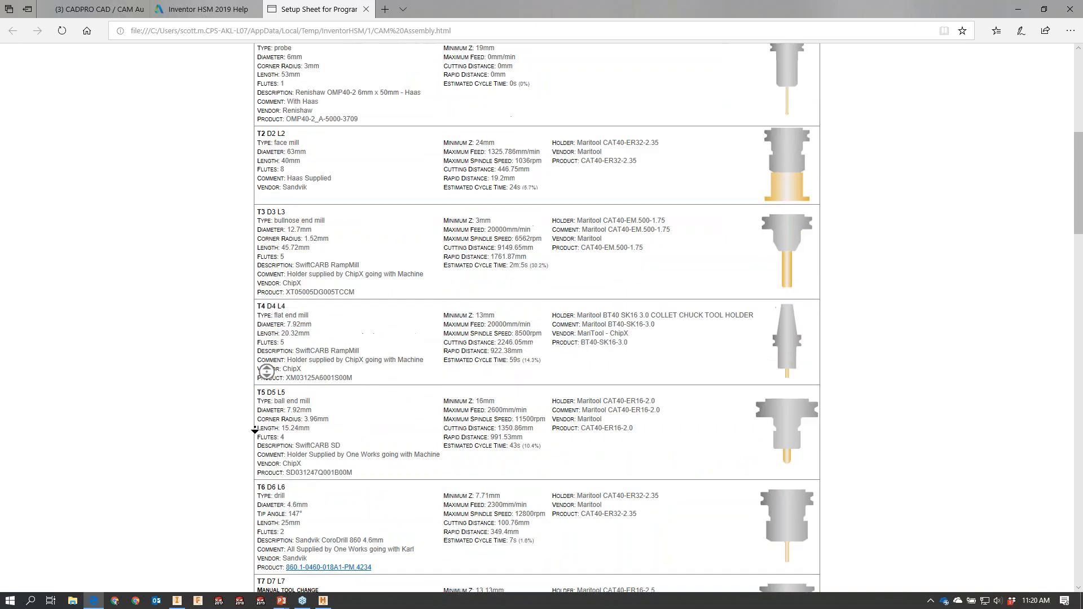
middle_click(363, 263)
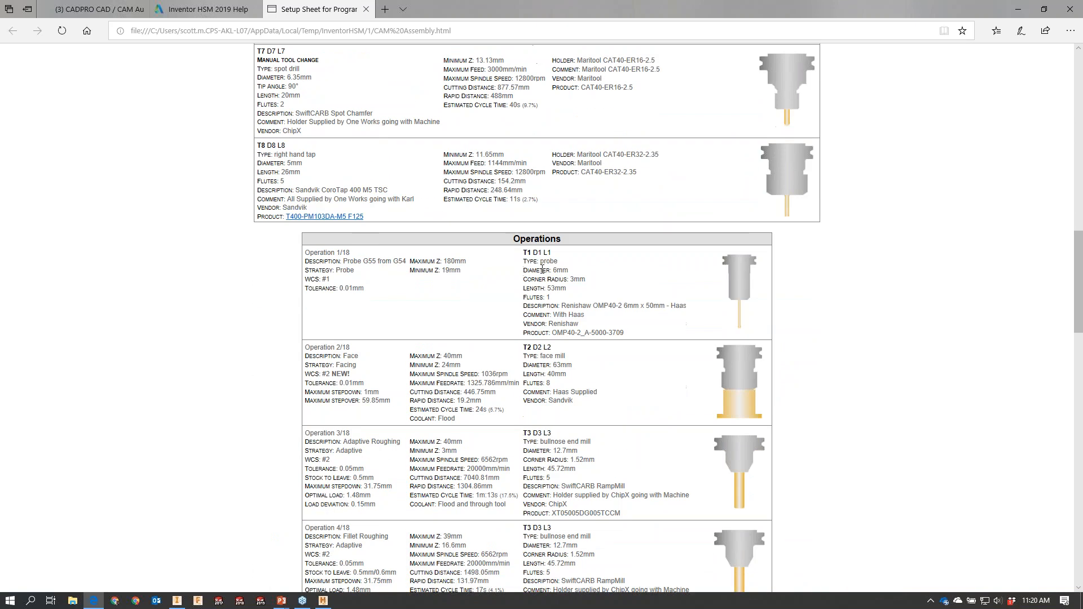
click(655, 351)
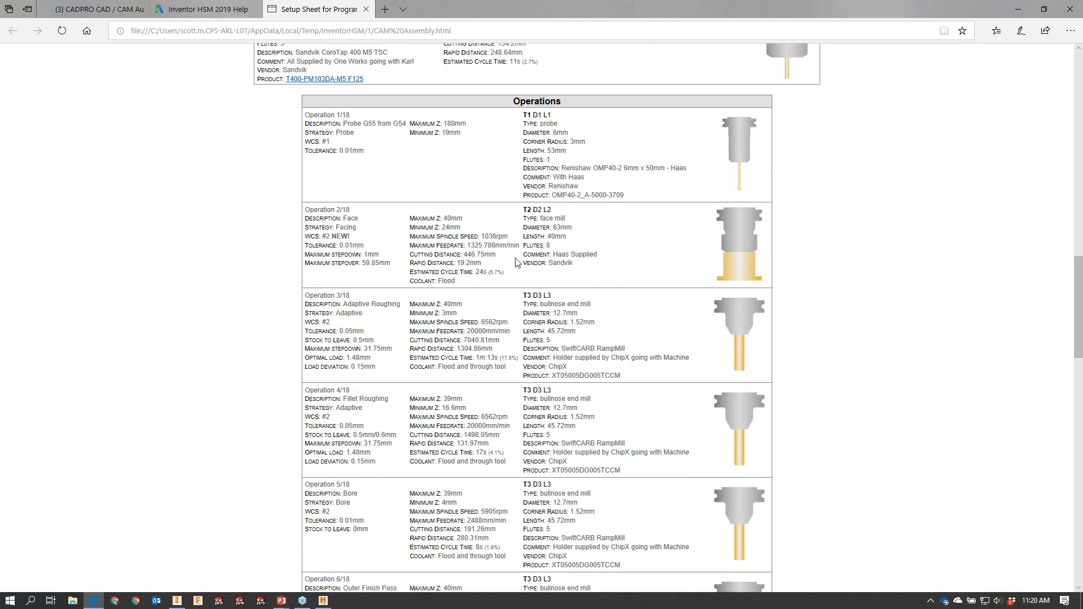
key(Home)
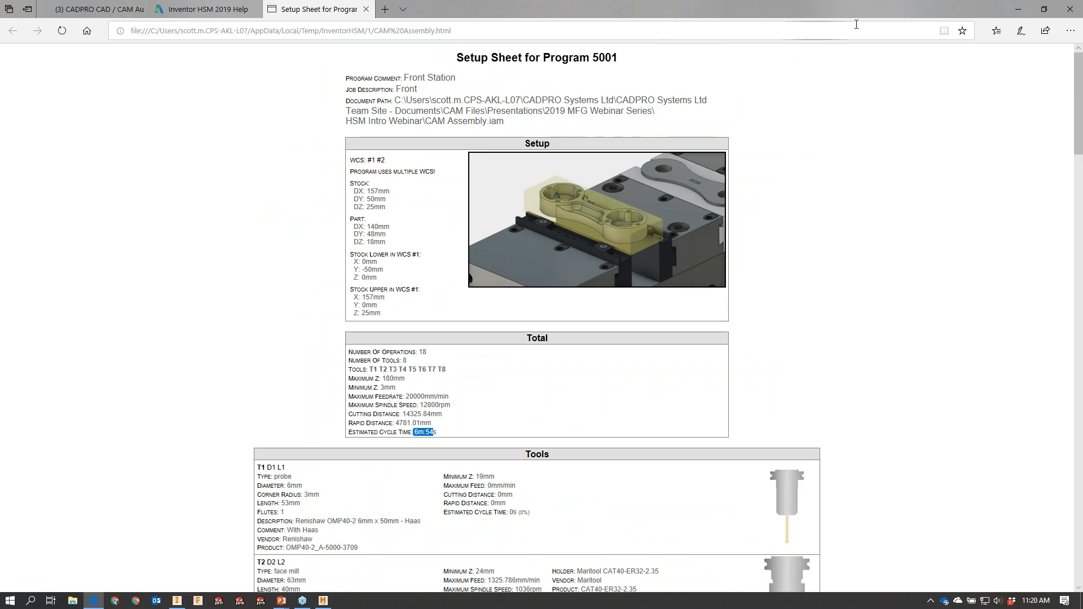
click(1016, 11)
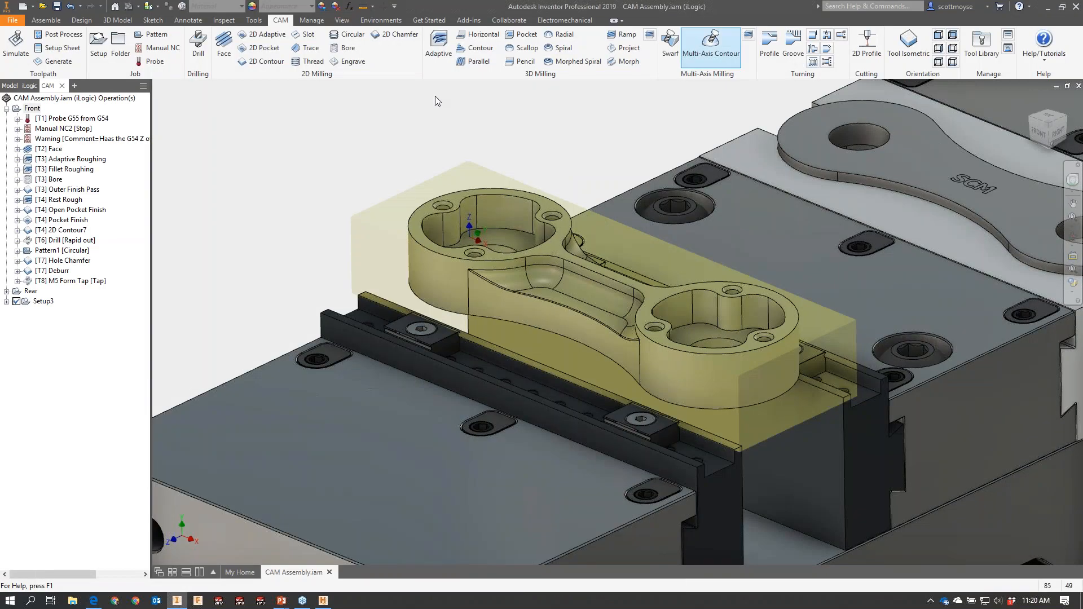
Review the Setup Sheet post types in the Inventor HSM Posts folder, selecting Operation Sheet CSV, and leave Post Process without posting.
click(62, 35)
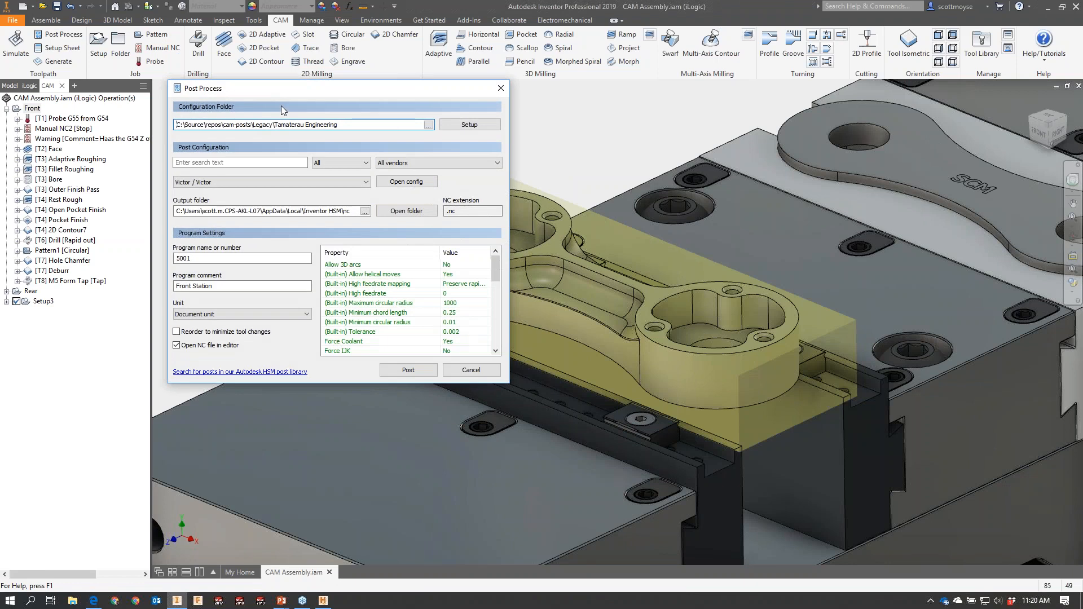
click(460, 127)
click(513, 149)
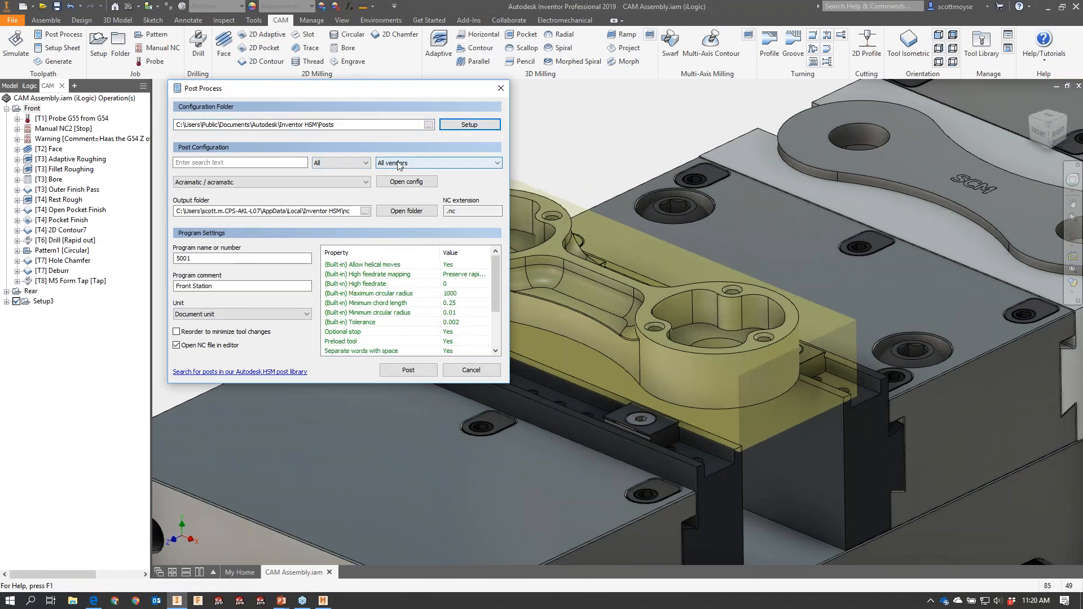
click(343, 164)
click(333, 213)
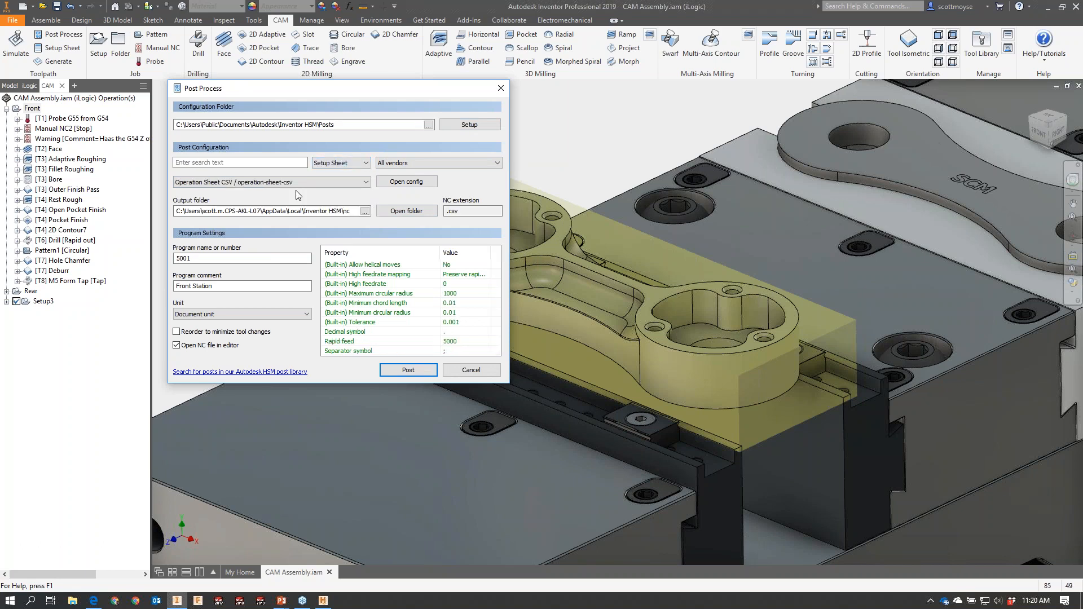
click(298, 182)
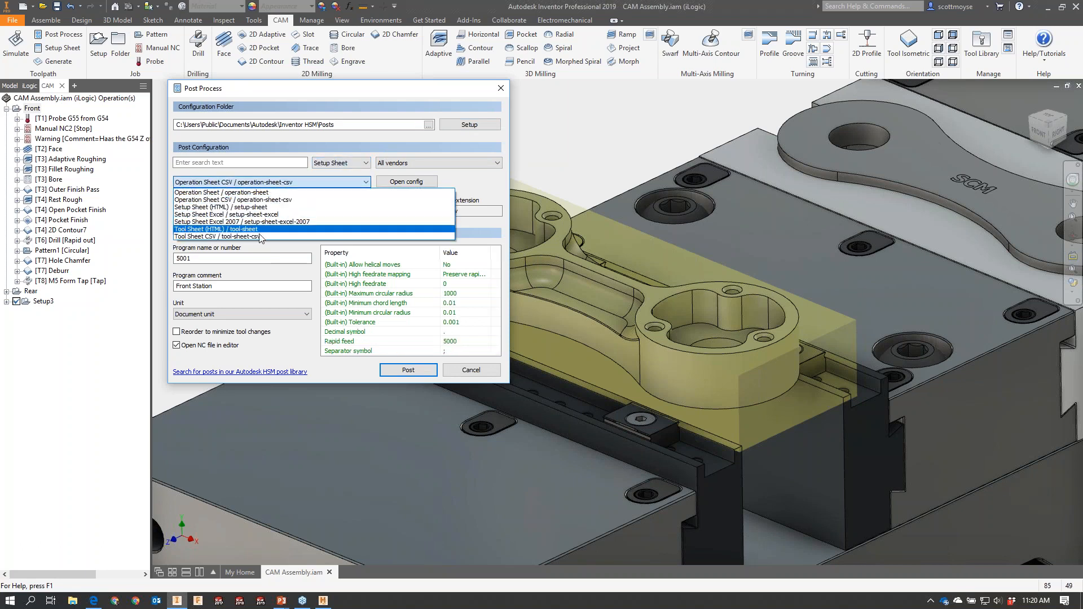
click(242, 200)
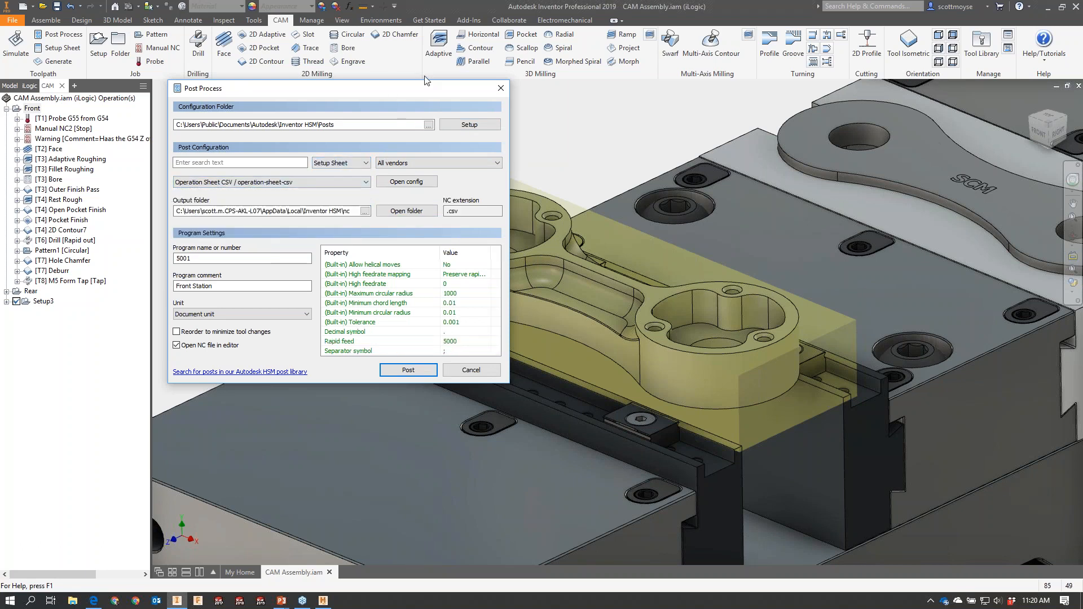
click(468, 373)
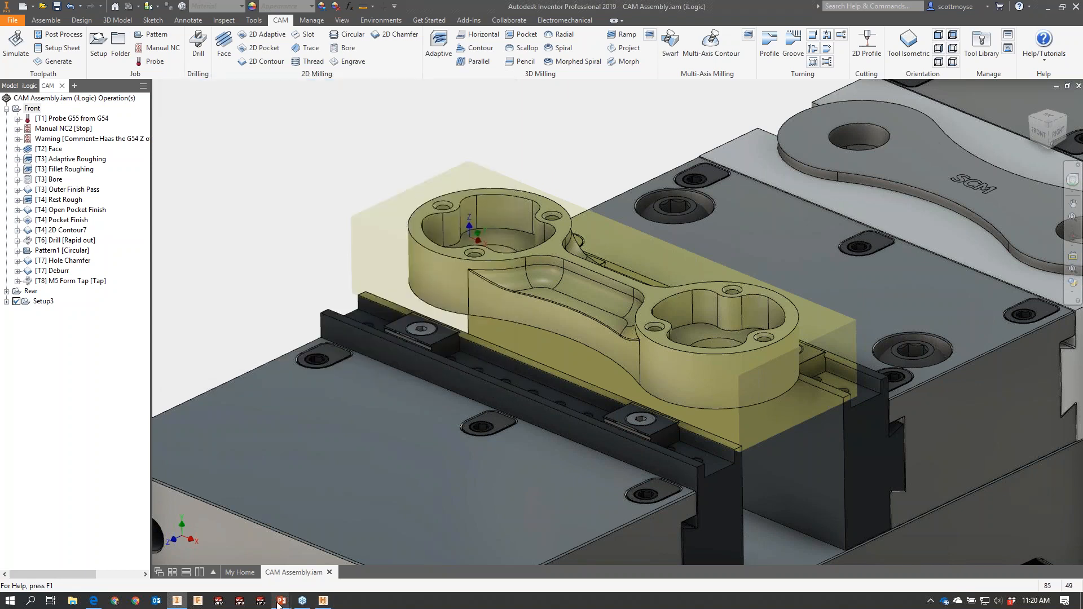
Switch to the PowerPoint slideshow and advance past the Post Processing title slide to the backplot slide.
mouse_move(280, 603)
click(312, 572)
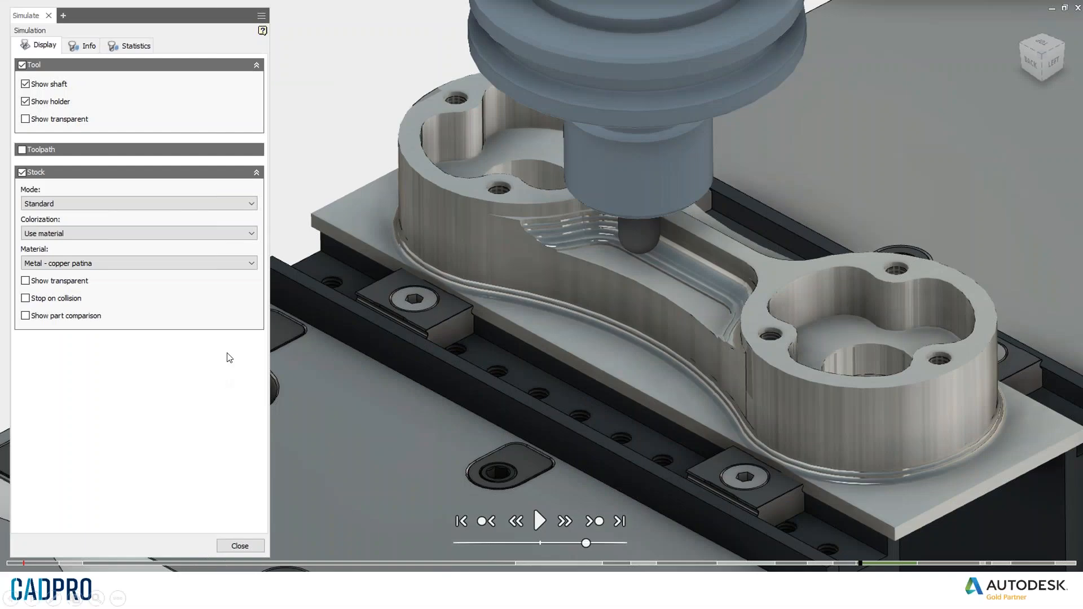
click(434, 306)
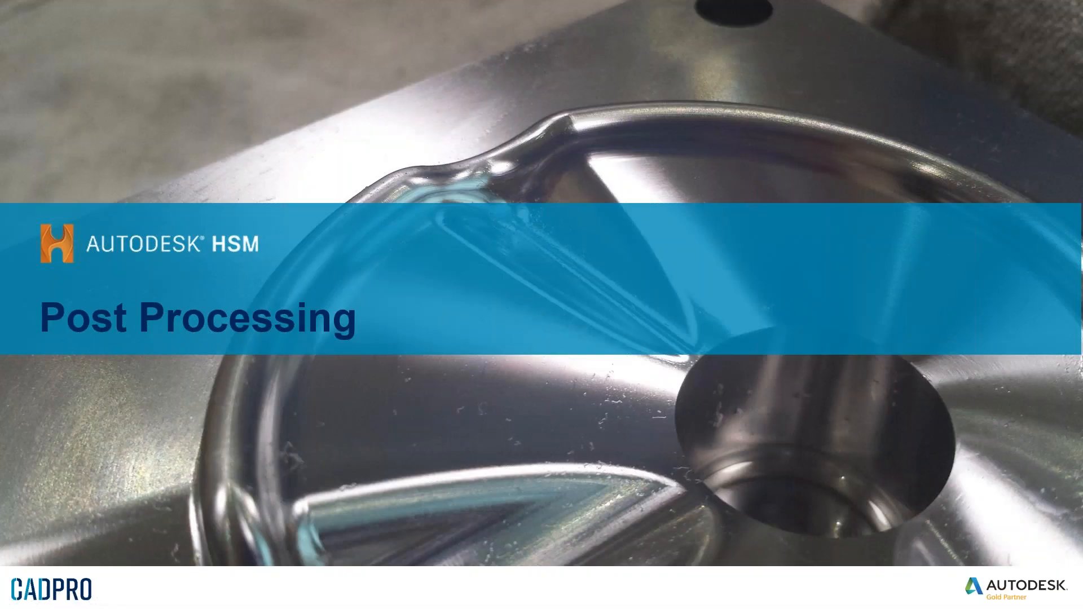
click(360, 86)
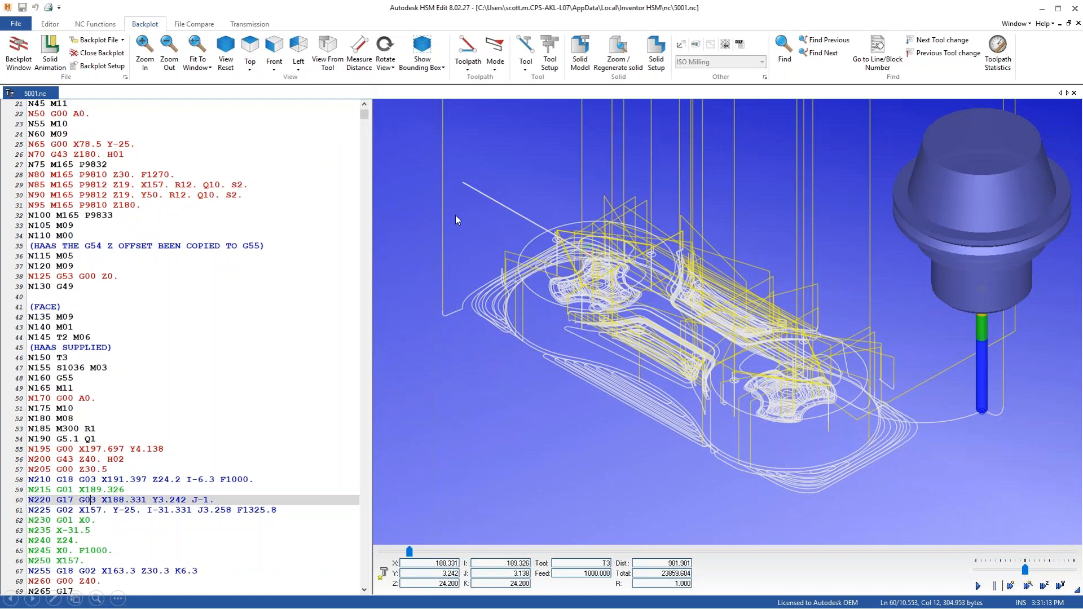